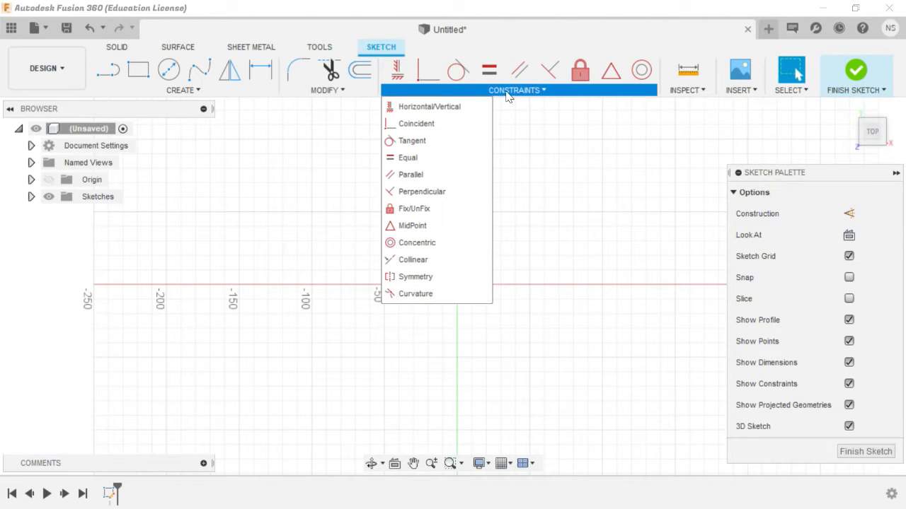
scroll(459, 281, down, 3)
scroll(456, 220, up, 5)
scroll(502, 367, down, 4)
scroll(543, 419, up, 4)
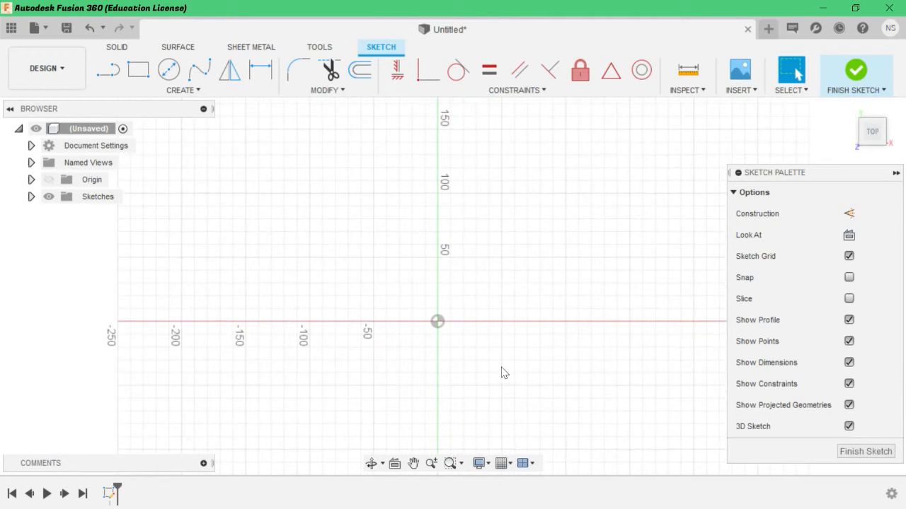
scroll(489, 365, up, 1)
scroll(463, 347, down, 4)
scroll(536, 395, up, 2)
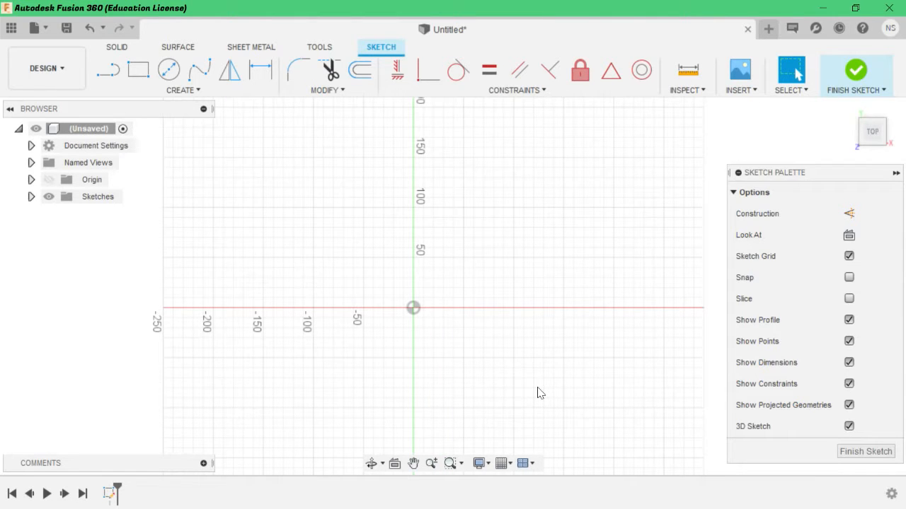
scroll(537, 391, down, 1)
scroll(537, 390, up, 3)
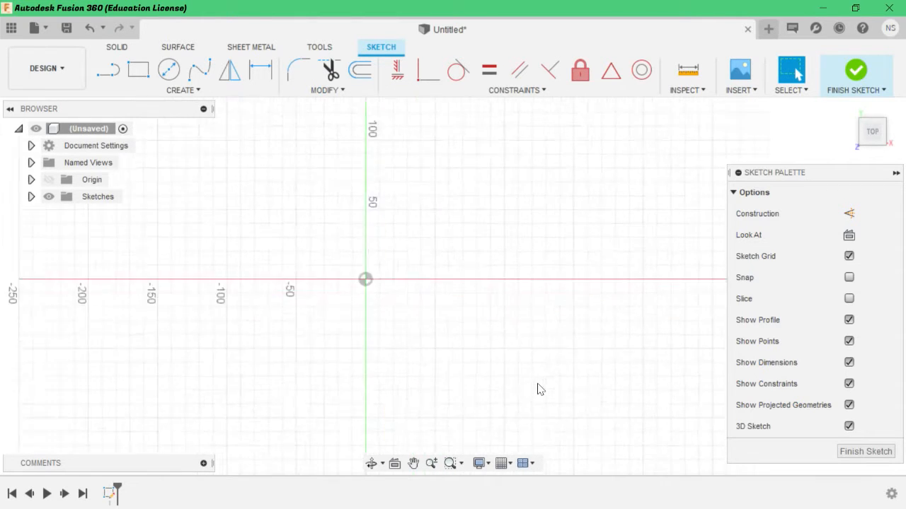
scroll(249, 216, down, 4)
scroll(228, 184, up, 3)
scroll(300, 271, up, 1)
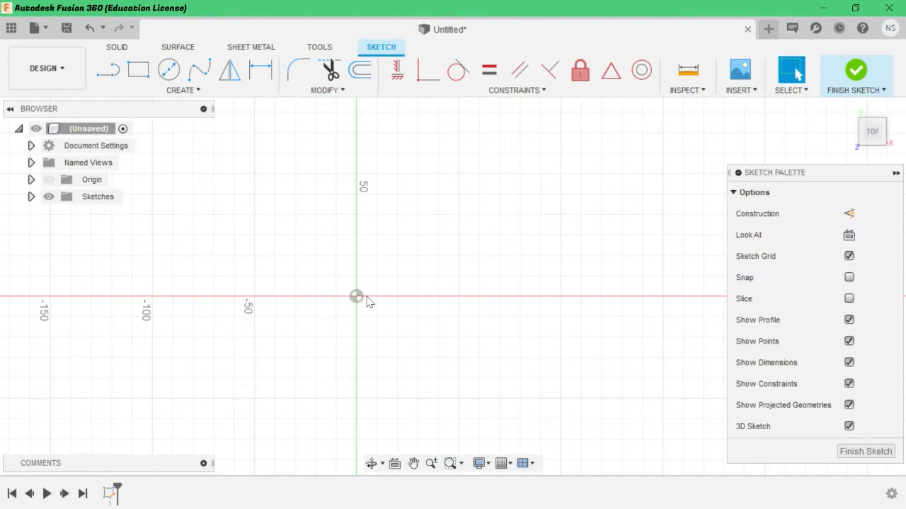
scroll(278, 211, up, 2)
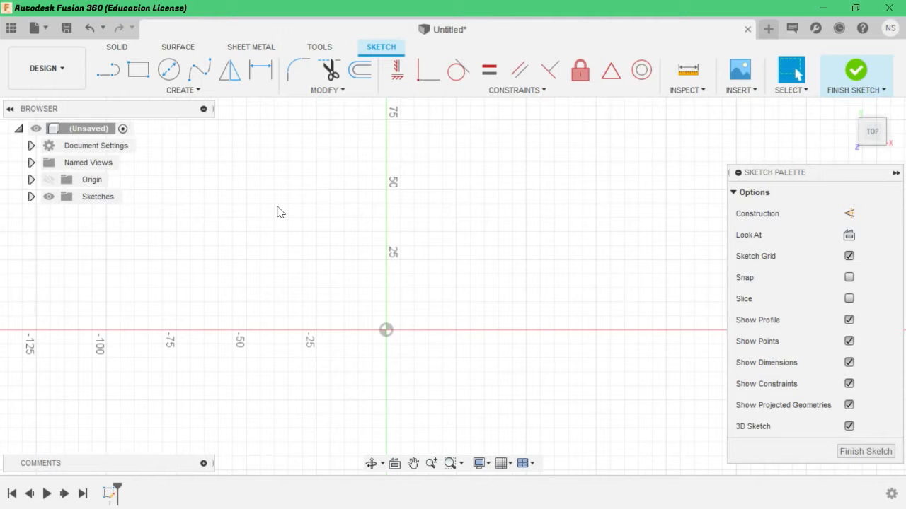
click(132, 77)
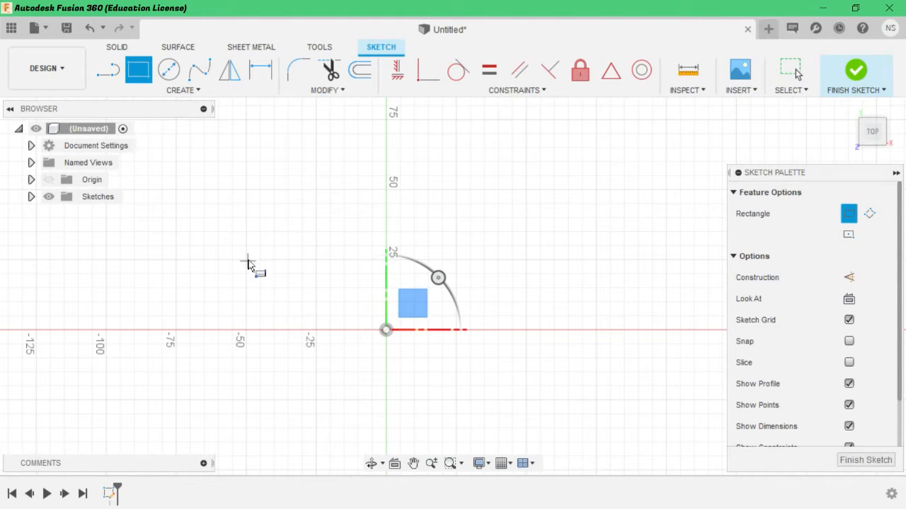
click(246, 261)
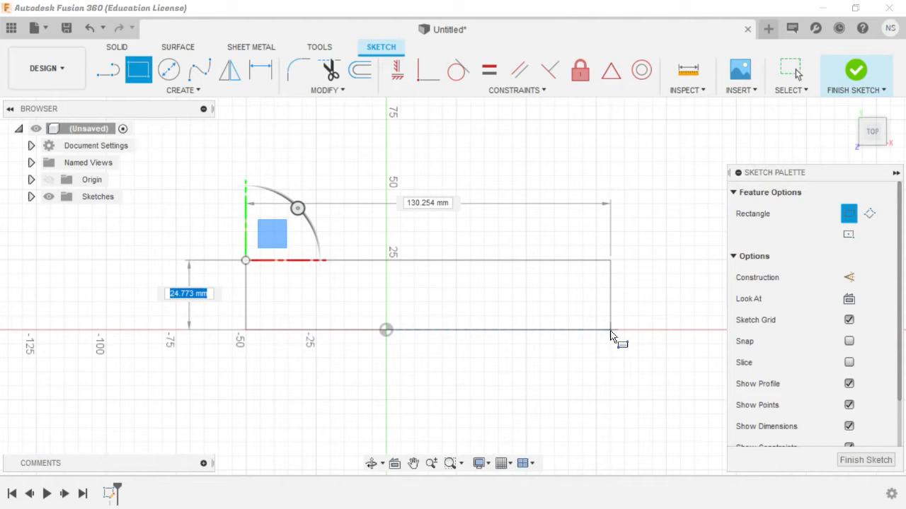
click(848, 236)
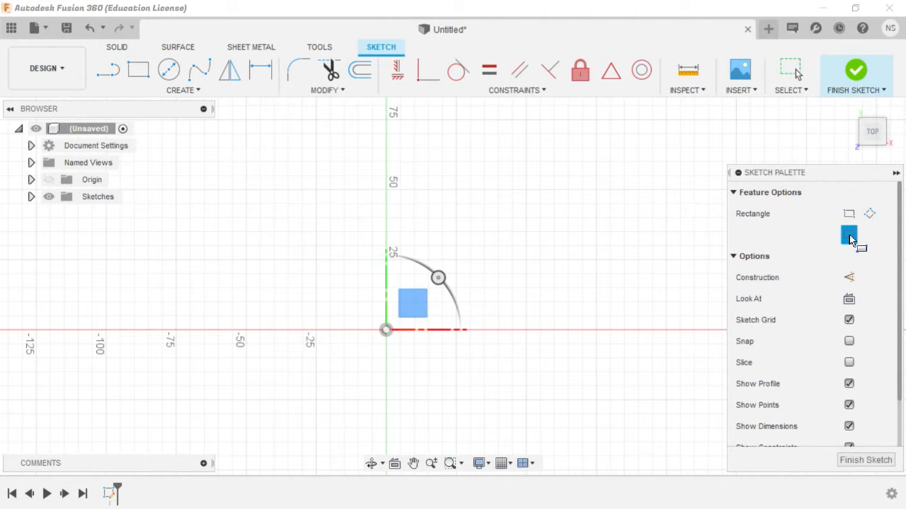
click(386, 330)
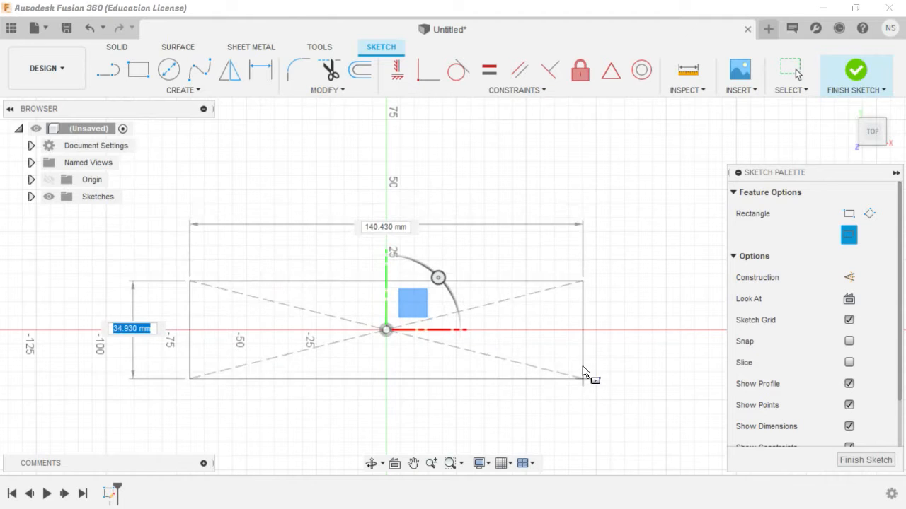
Step: Sketch a three-point rectangle about 25 mm tall across the vertical axis, above the horizontal axis, and undo it
click(869, 215)
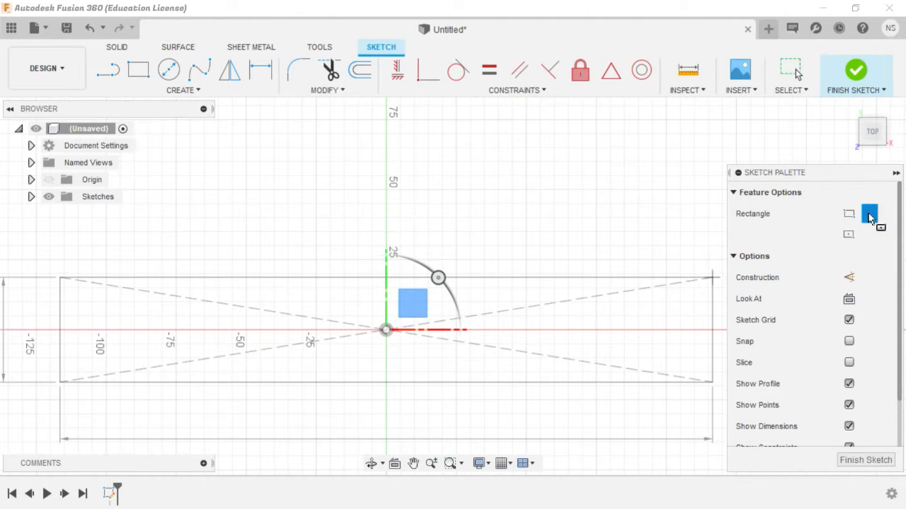
click(246, 259)
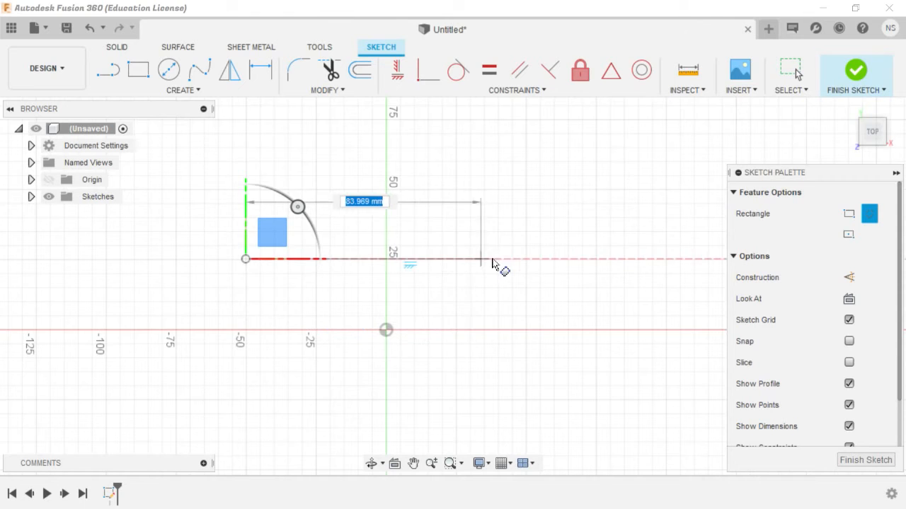
click(494, 259)
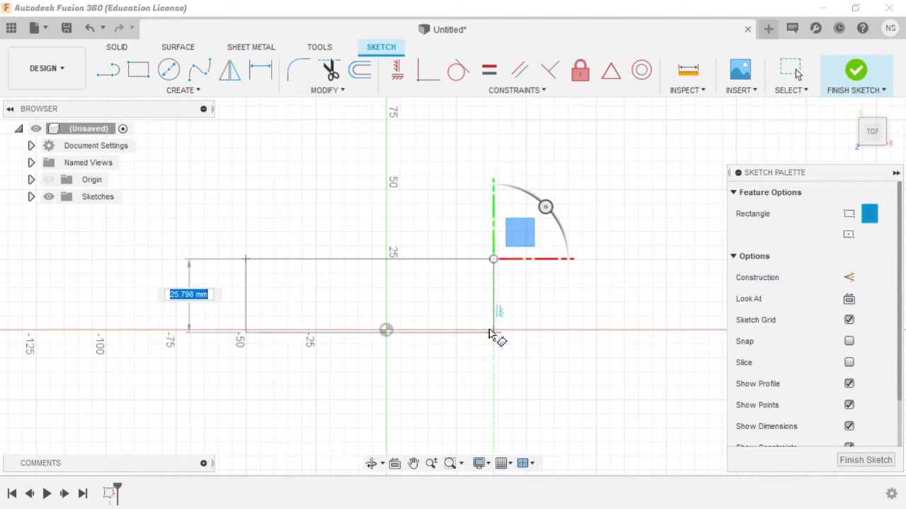
click(490, 330)
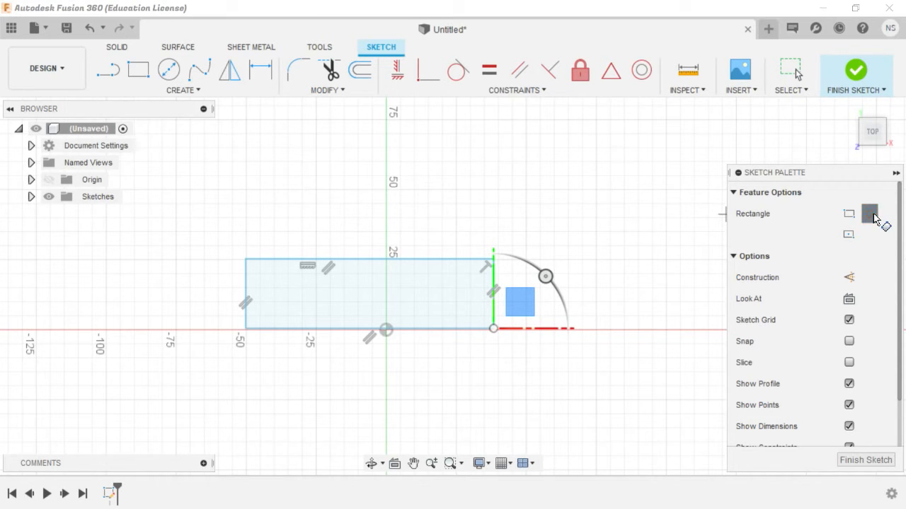
click(88, 32)
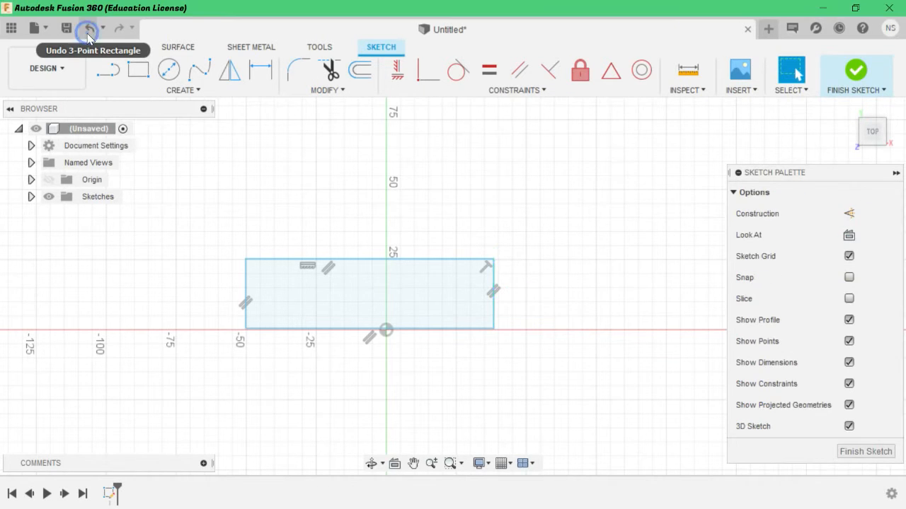
click(87, 32)
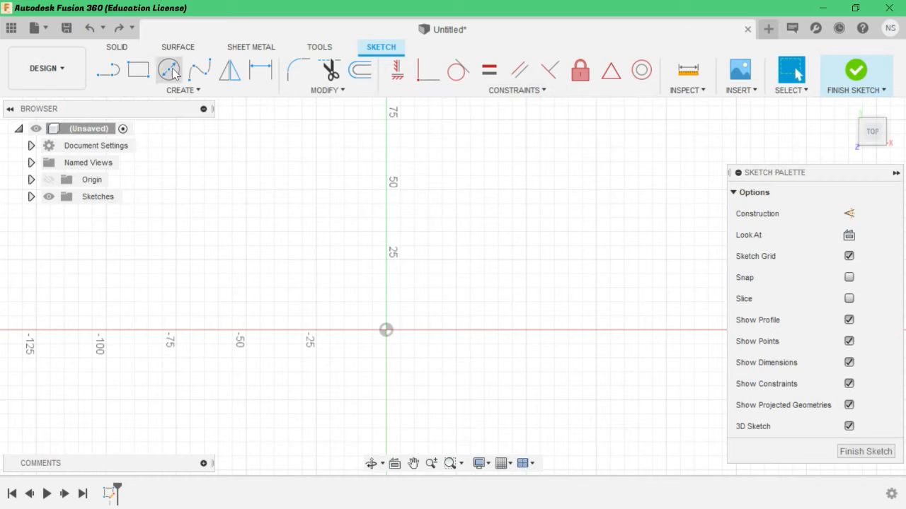
Step: Sketch a three-point rectangle about 151 mm by 25 mm, with its base on the horizontal axis and spanning the origin
click(135, 74)
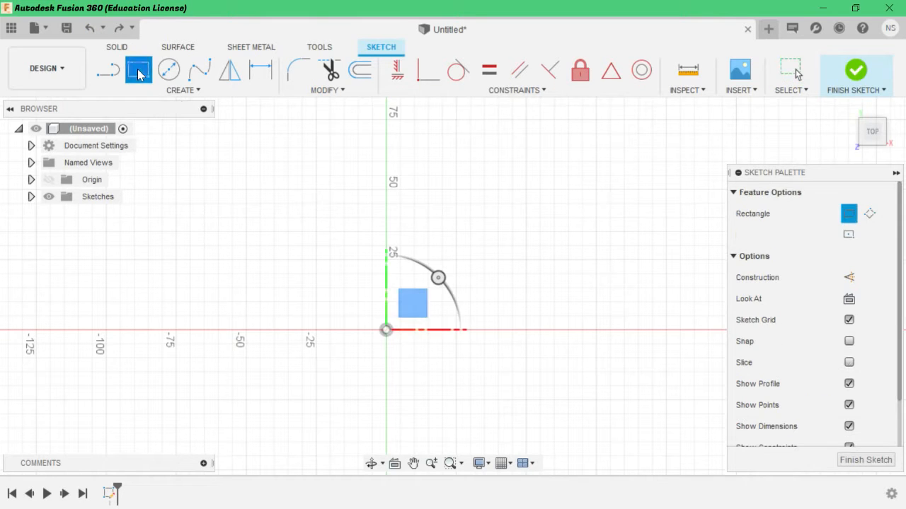
click(869, 214)
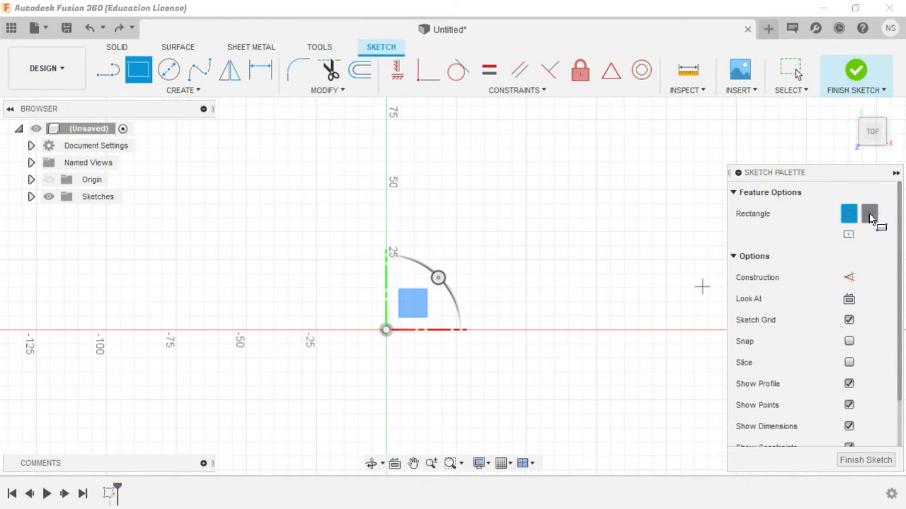
click(174, 330)
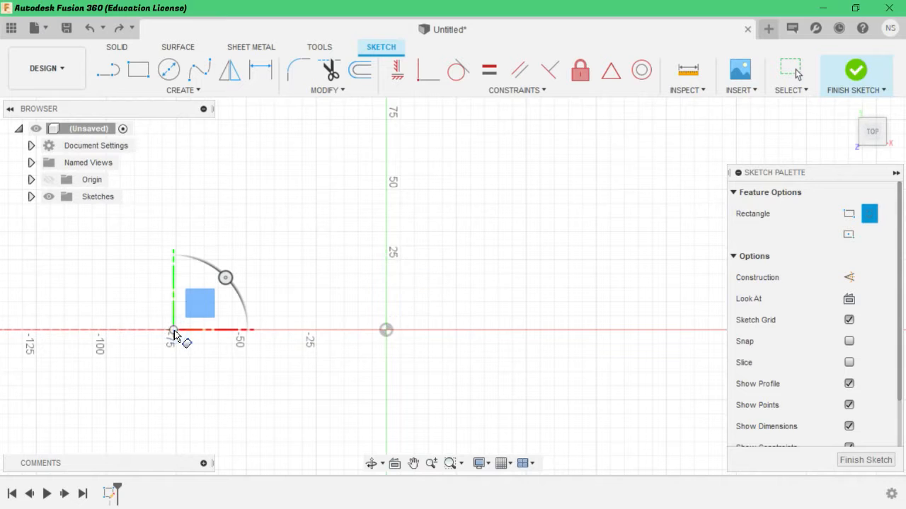
click(175, 260)
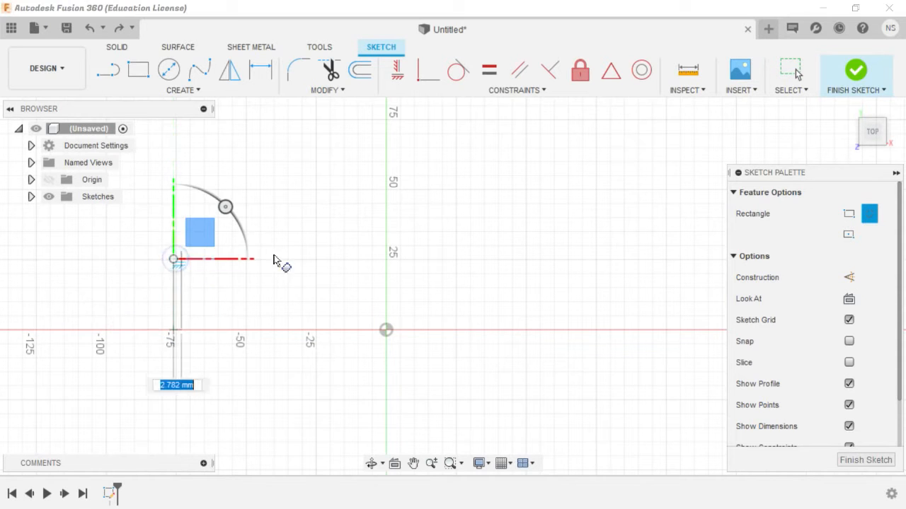
click(597, 261)
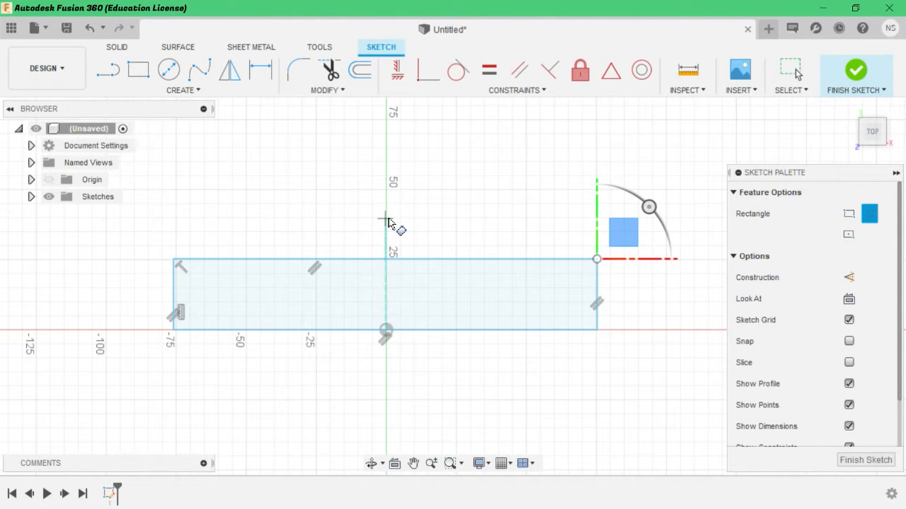
Step: Dimension the rectangle's upper edge and set its length to 100 mm
key(d)
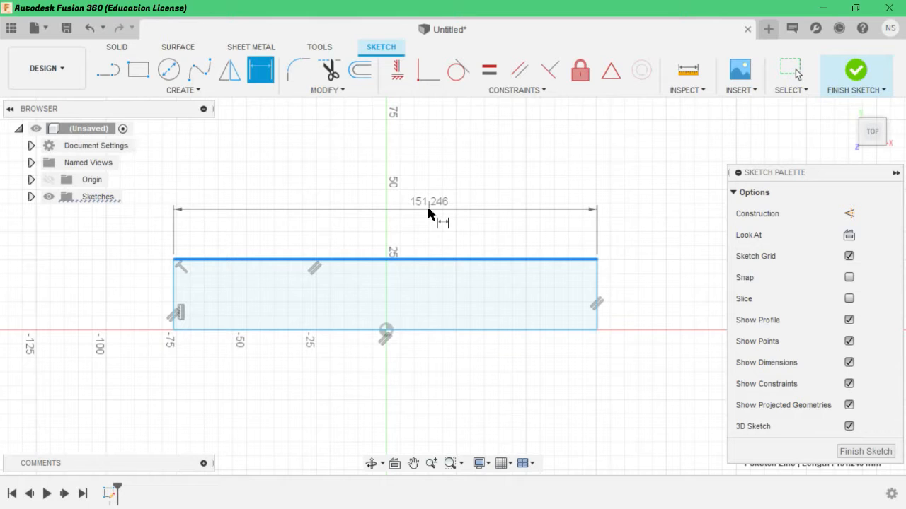
click(428, 210)
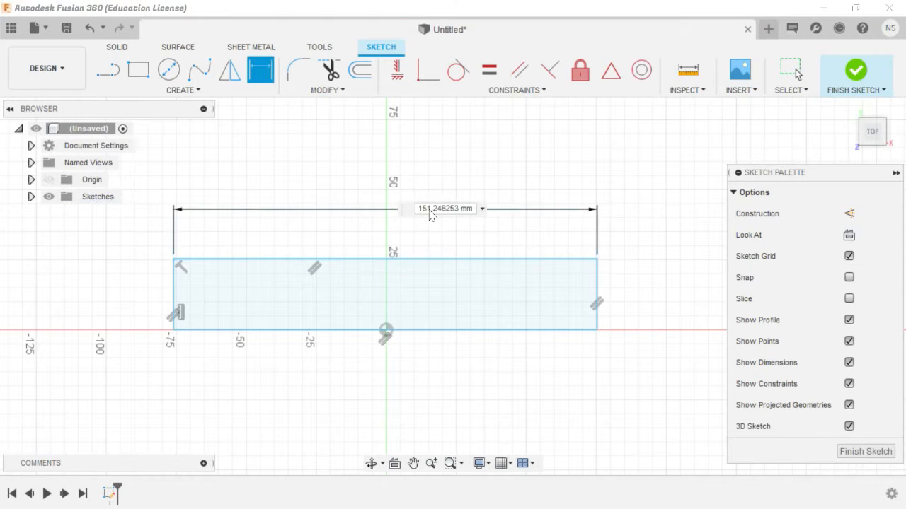
text(1)
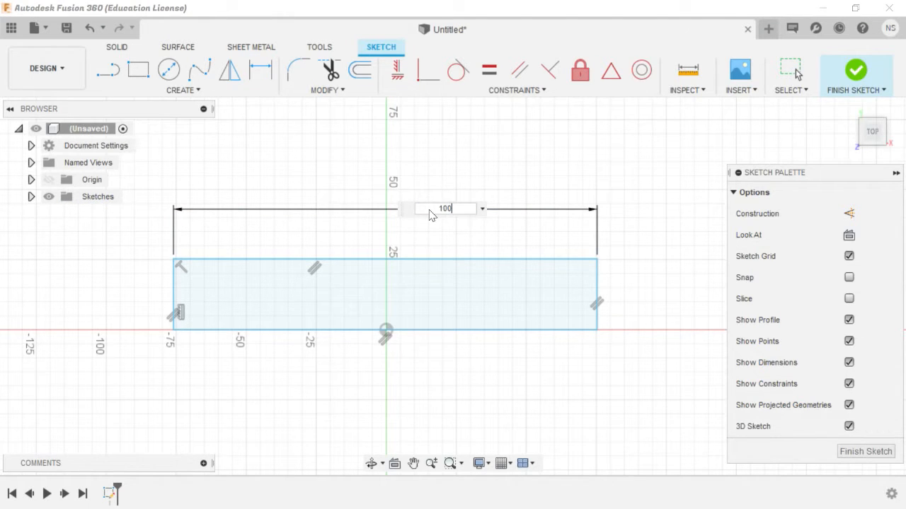
text(00)
key(Return)
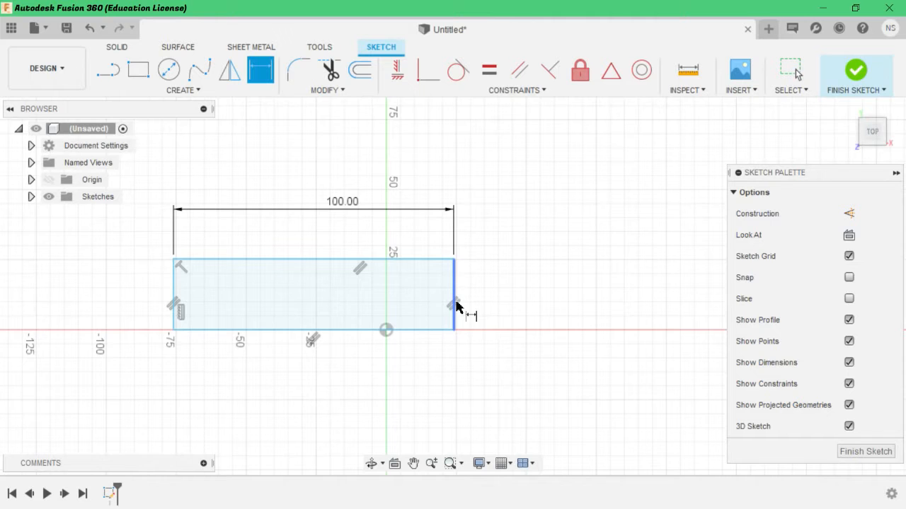
Step: Dimension the rectangle's left edge, set its height to 20 mm, and leave the dimension command
scroll(308, 305, up, 2)
scroll(309, 303, down, 2)
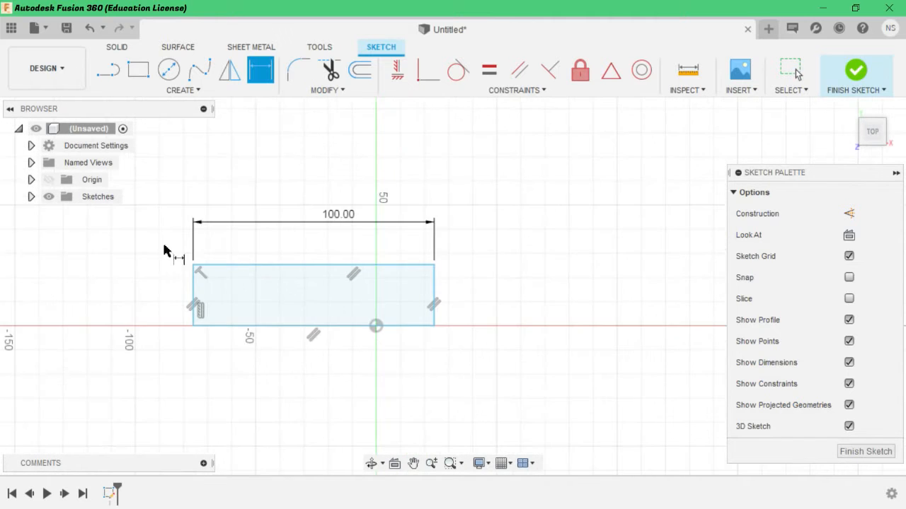
scroll(165, 248, up, 4)
scroll(463, 410, down, 3)
scroll(477, 433, up, 3)
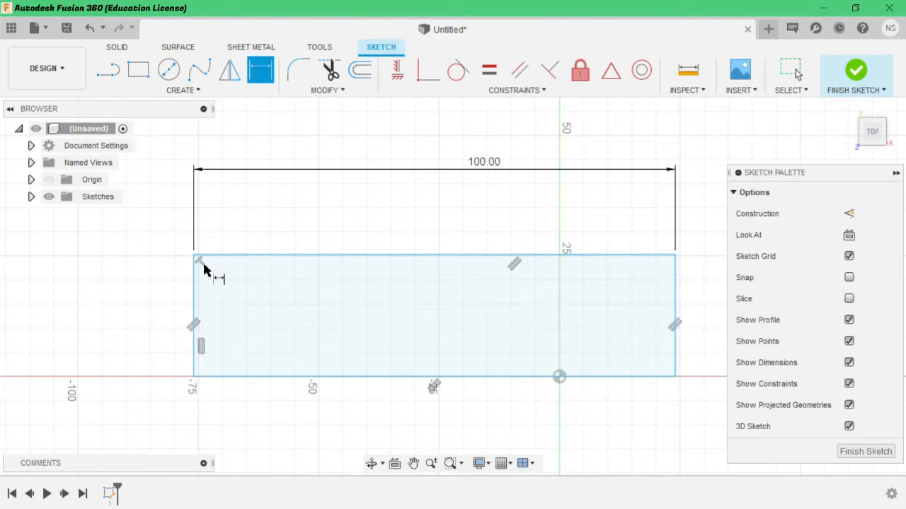
click(193, 311)
click(132, 312)
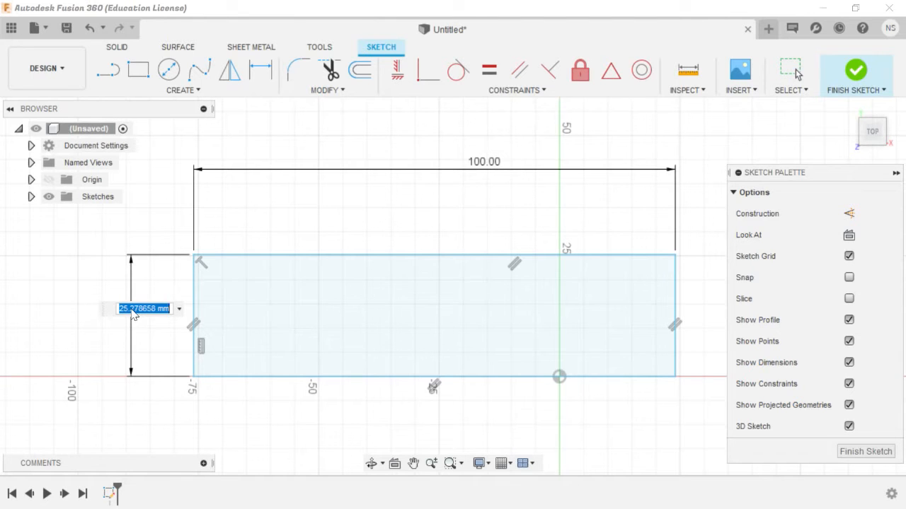
text(20)
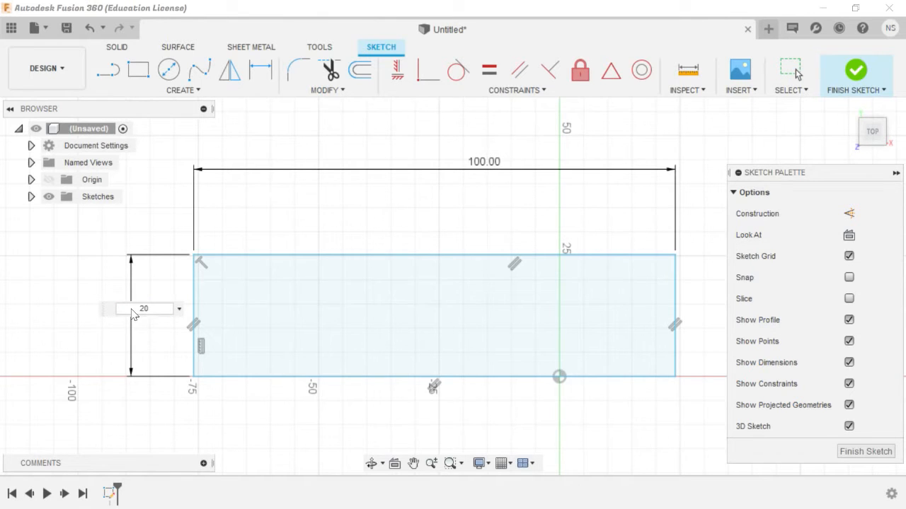
key(Return)
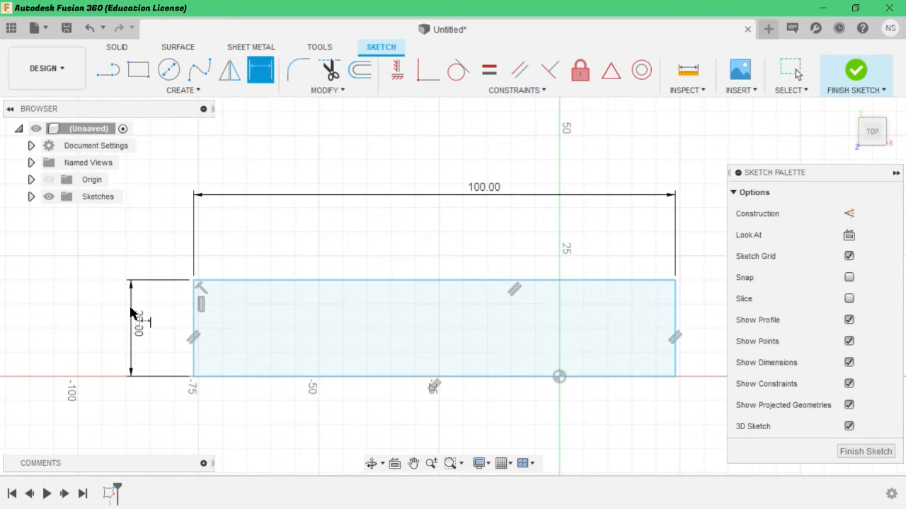
scroll(314, 388, down, 5)
scroll(419, 414, up, 4)
scroll(300, 394, up, 2)
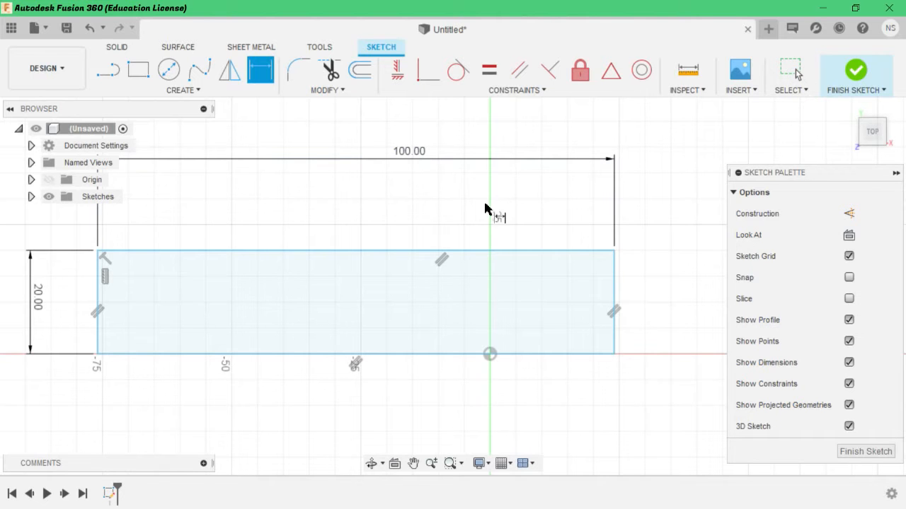
key(Escape)
Step: Examine the constraint symbols along the rectangle's edges and at its upper-left corner
scroll(95, 265, down, 5)
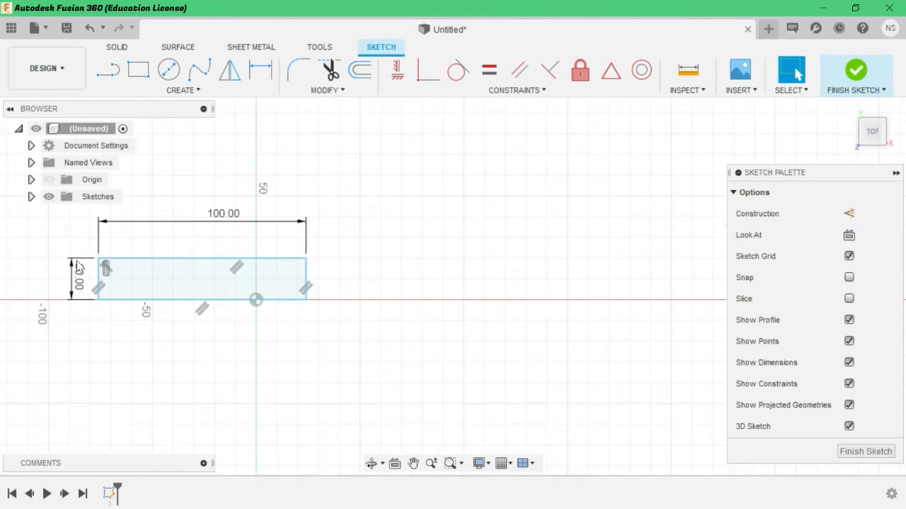
scroll(57, 256, up, 5)
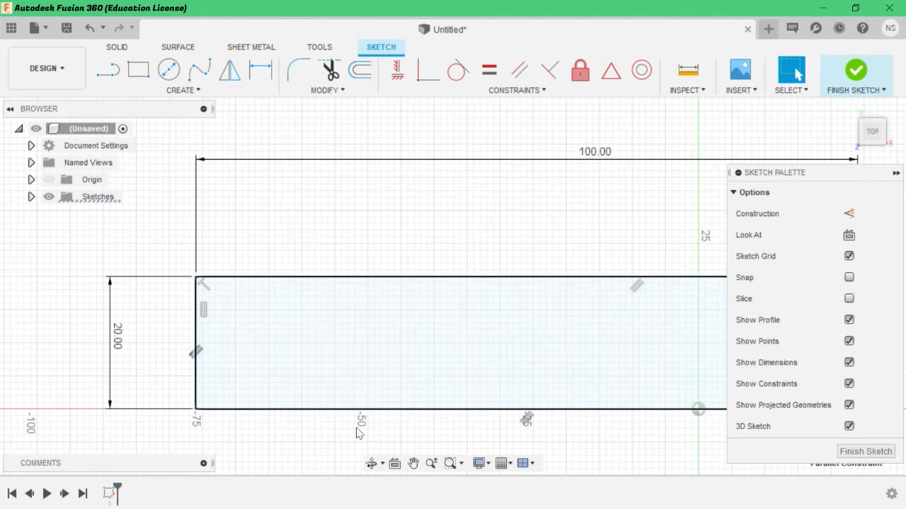
scroll(575, 430, down, 5)
scroll(695, 435, up, 5)
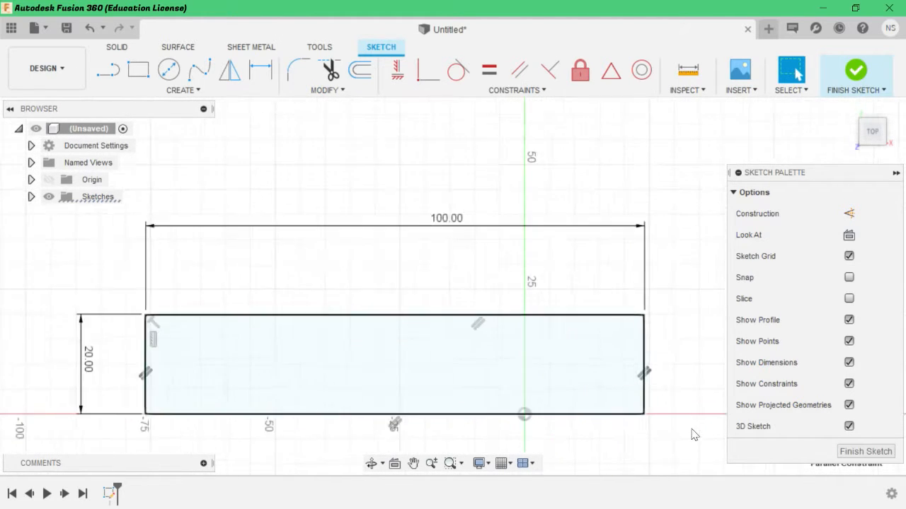
scroll(375, 354, down, 3)
scroll(292, 342, up, 4)
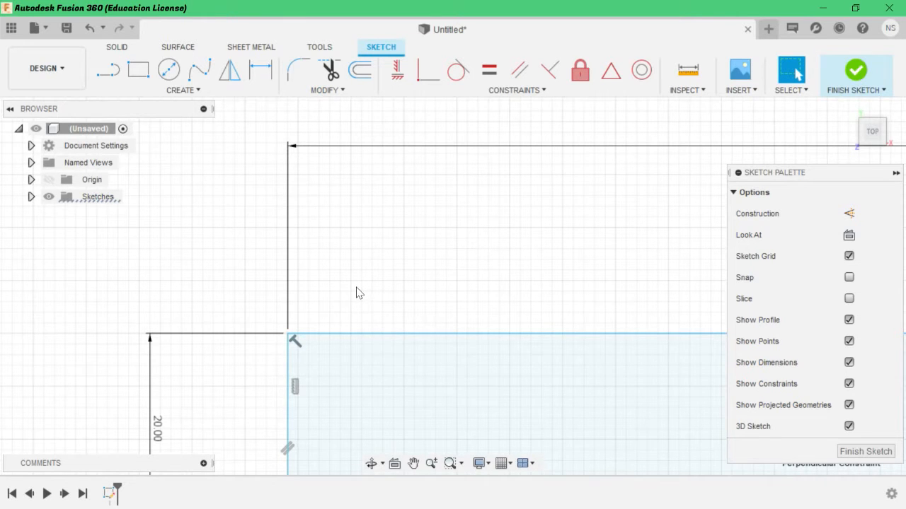
scroll(349, 314, down, 6)
scroll(481, 375, up, 3)
scroll(311, 285, down, 3)
scroll(120, 280, up, 4)
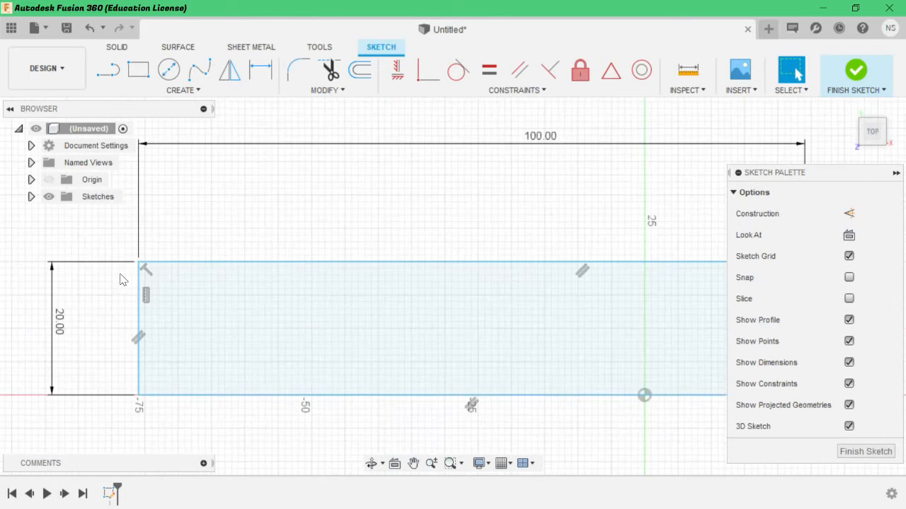
Step: Sketch a two-point circle about 16 mm in diameter inside the rectangle's left end, starting on its upper edge, and leave the circle command
scroll(120, 281, down, 4)
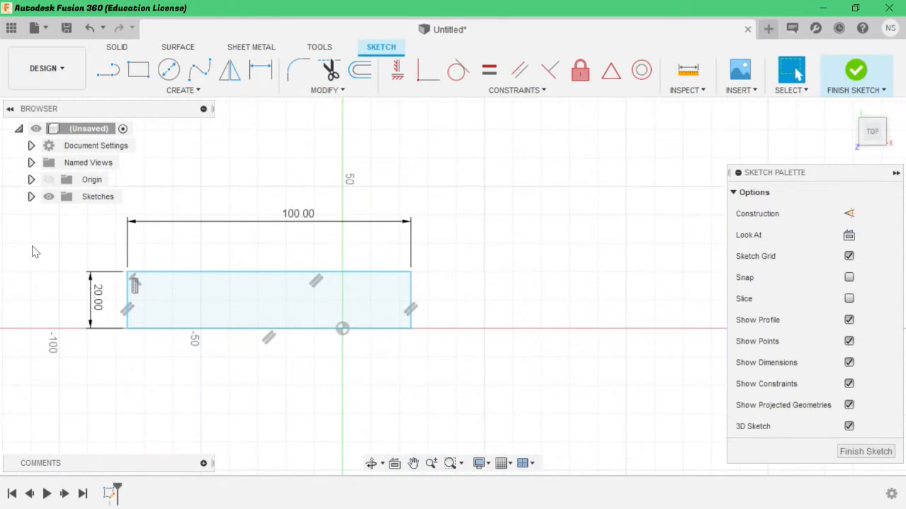
scroll(32, 251, up, 3)
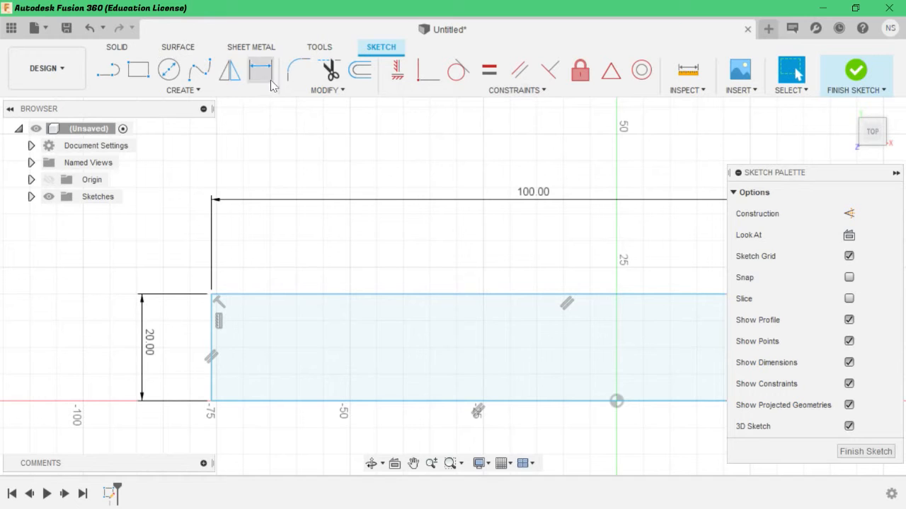
click(170, 70)
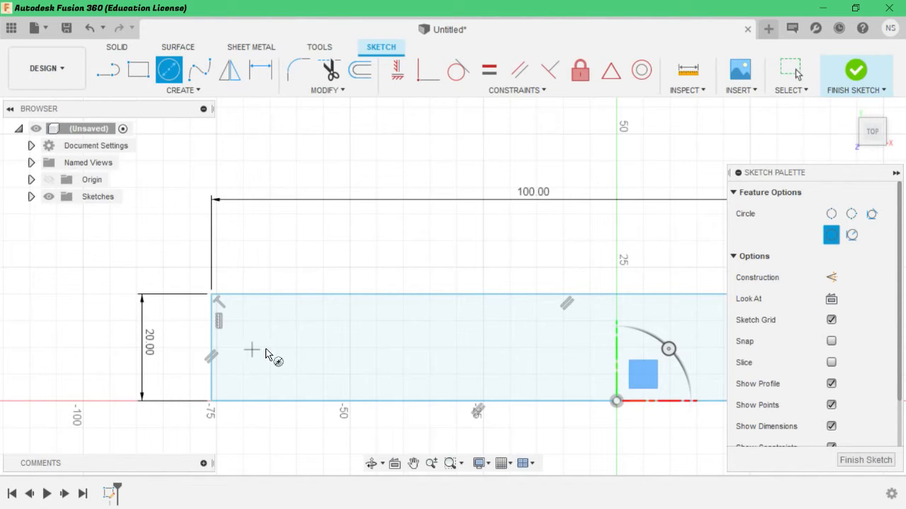
click(833, 215)
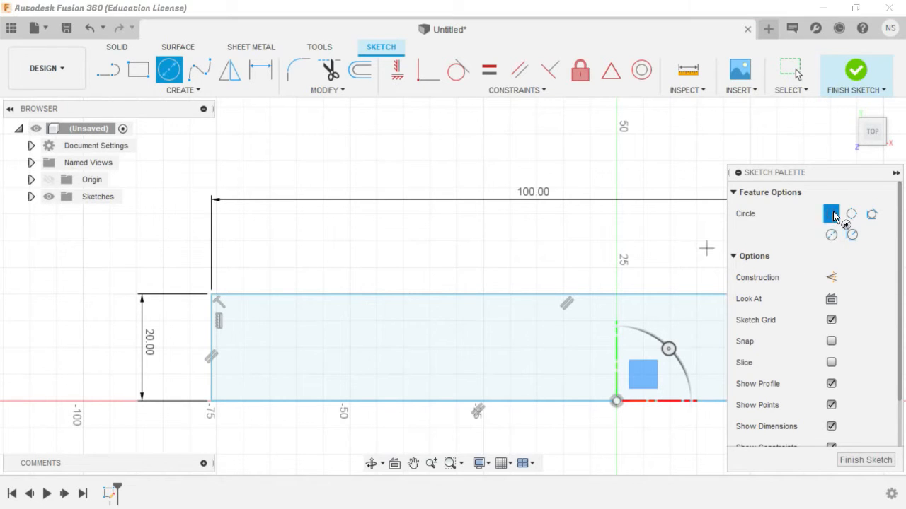
click(271, 295)
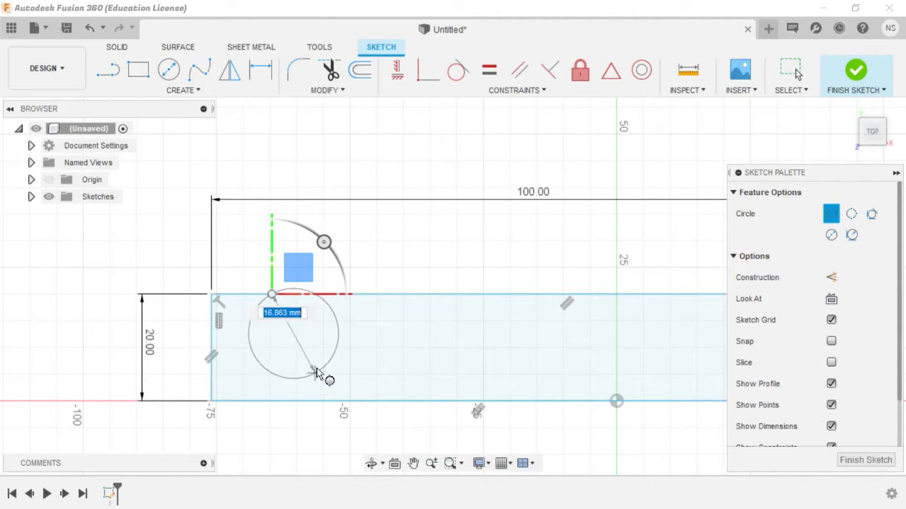
click(270, 383)
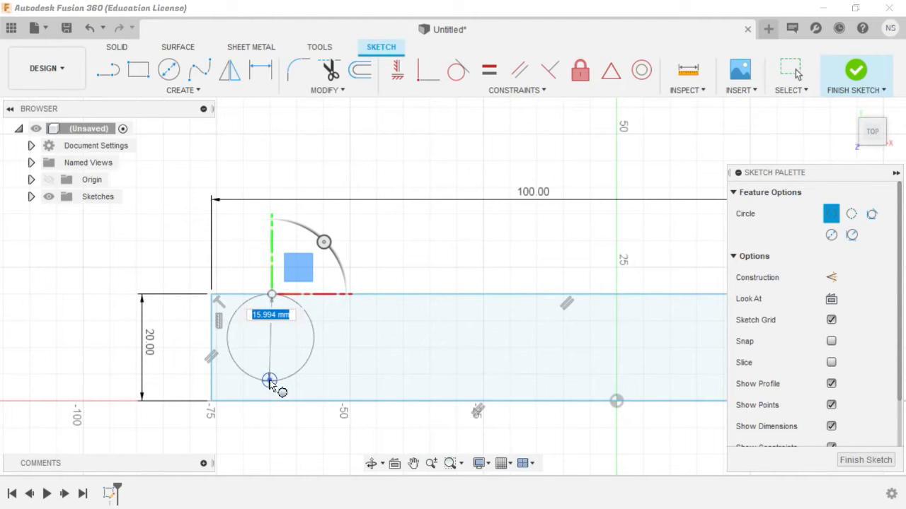
click(270, 381)
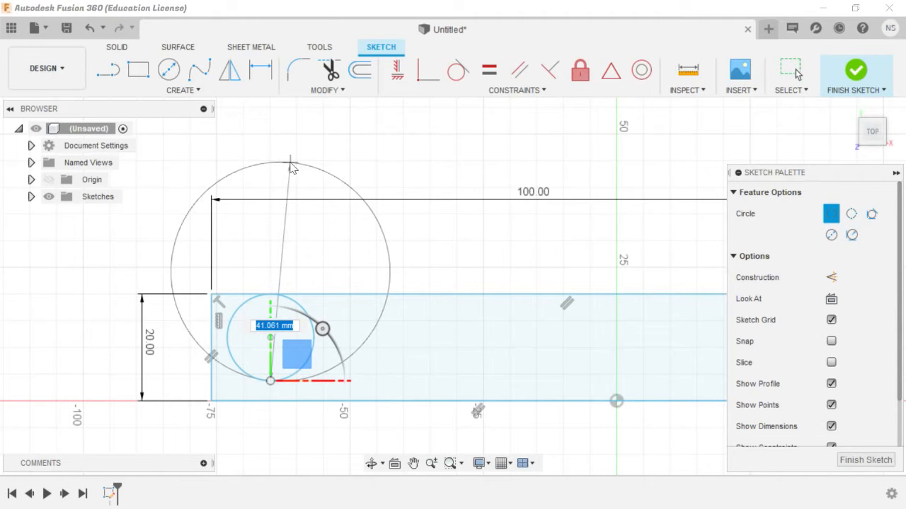
key(Escape)
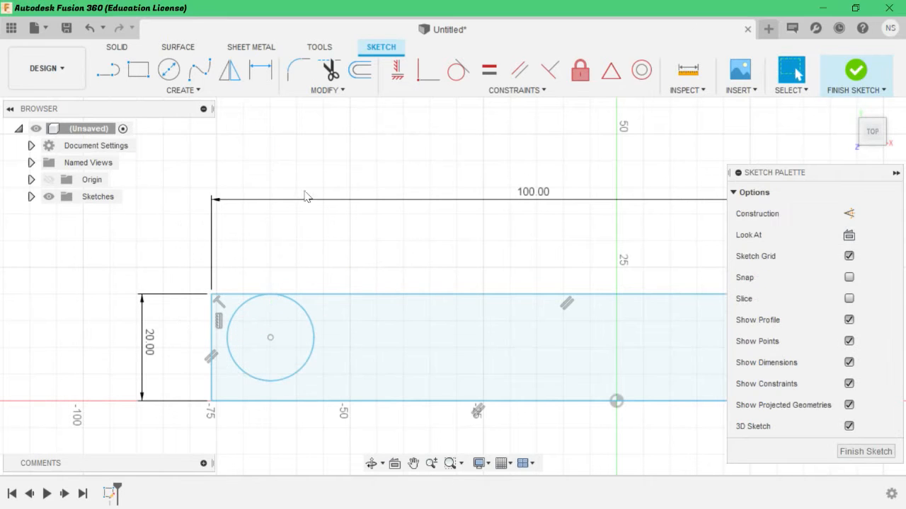
Step: Apply a Tangent constraint between the rectangle's lower edge and the circle
click(427, 95)
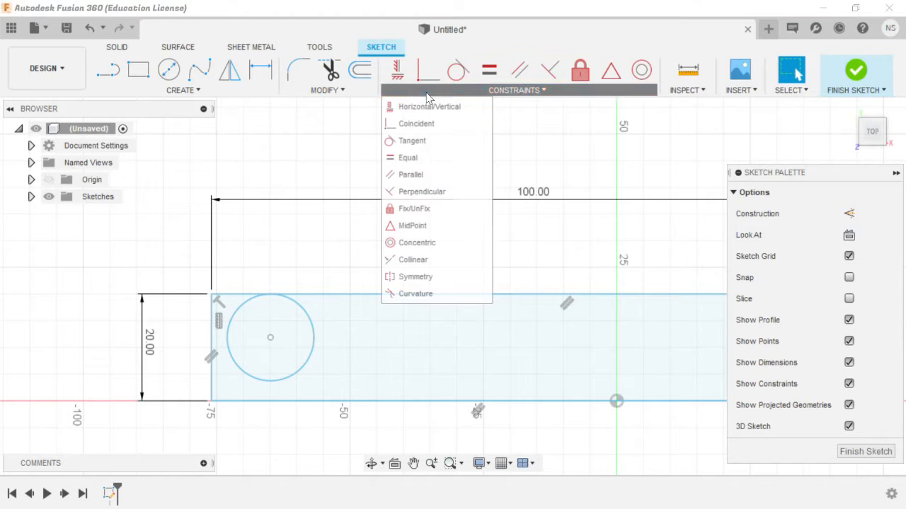
click(414, 140)
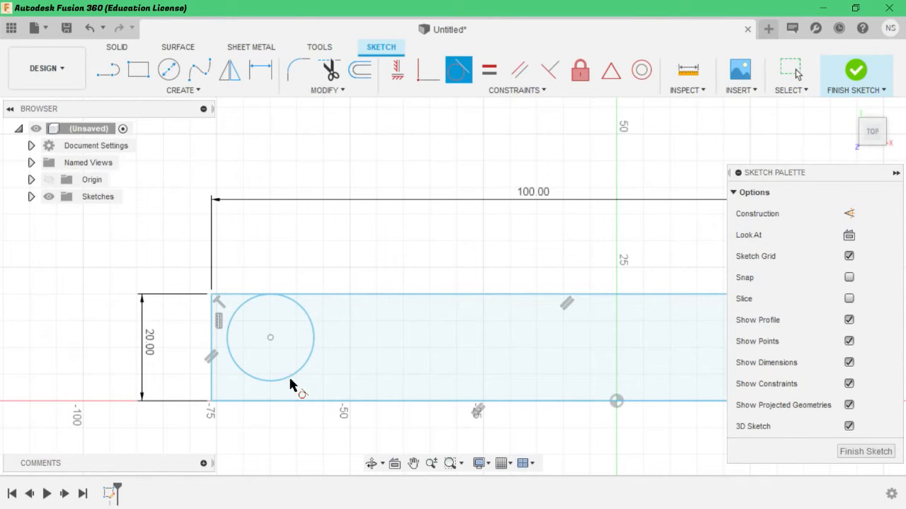
scroll(288, 381, up, 4)
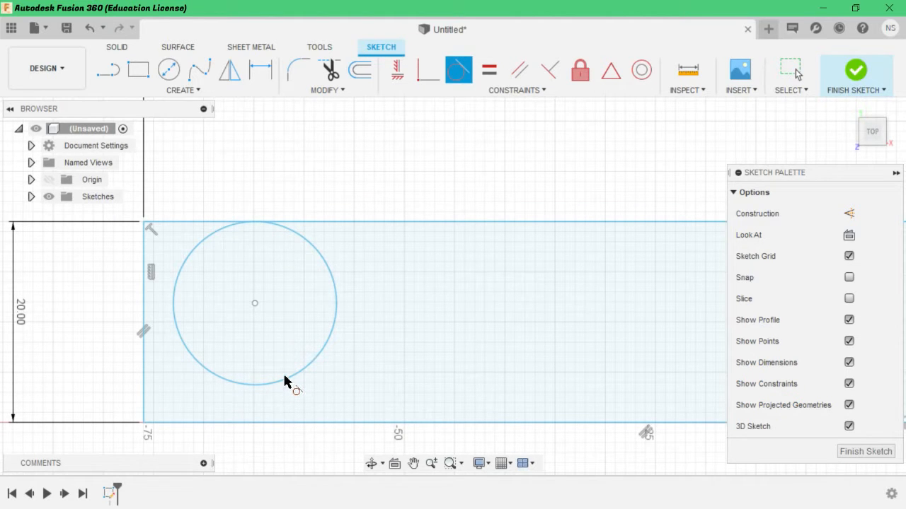
scroll(285, 380, down, 3)
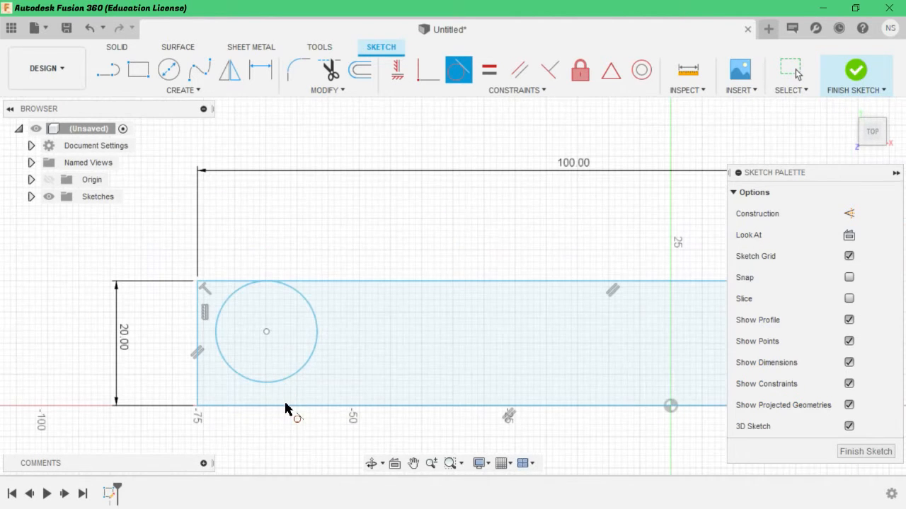
click(287, 407)
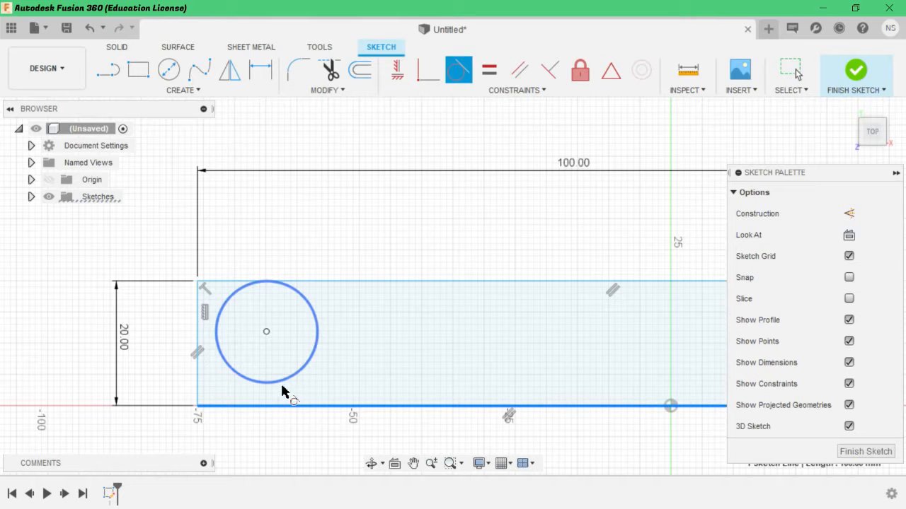
click(280, 381)
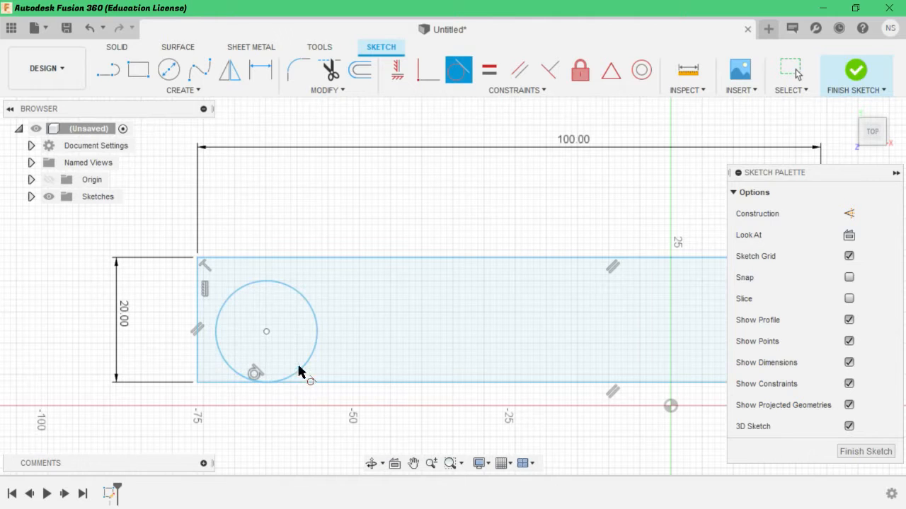
Step: Apply a Tangent constraint between the circle and the rectangle's upper edge
click(284, 291)
click(283, 259)
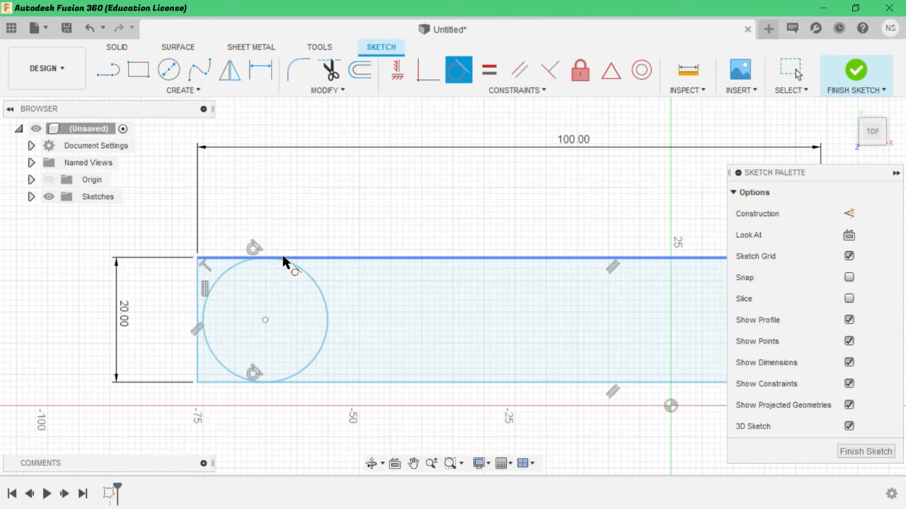
scroll(283, 272, up, 5)
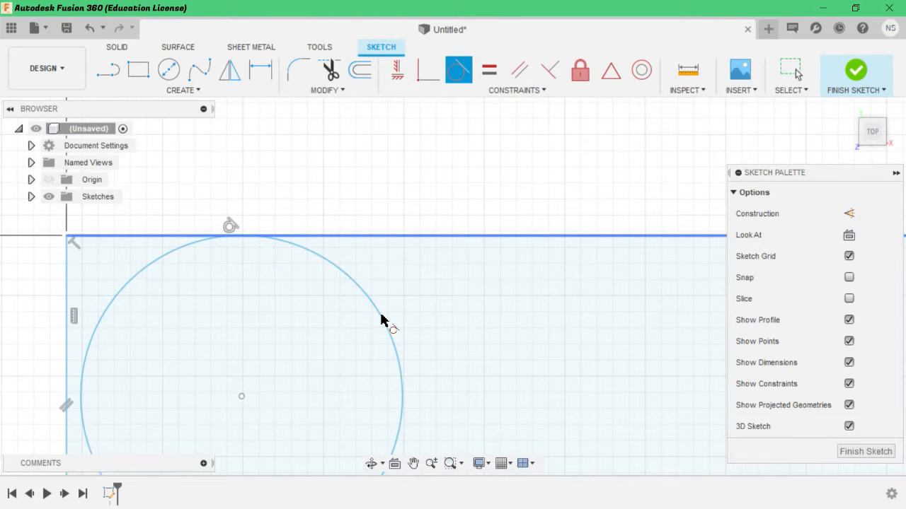
scroll(389, 322, down, 4)
scroll(430, 347, down, 4)
scroll(552, 386, up, 2)
scroll(587, 371, up, 1)
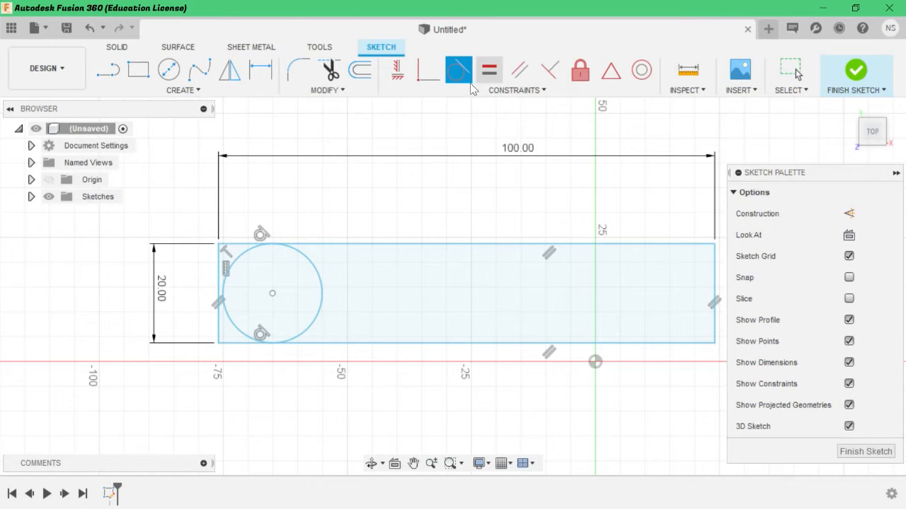
Step: Start the Coincident constraint and examine where the rectangle's lower edge, its lower-right corner and the circle lie relative to the origin
click(447, 92)
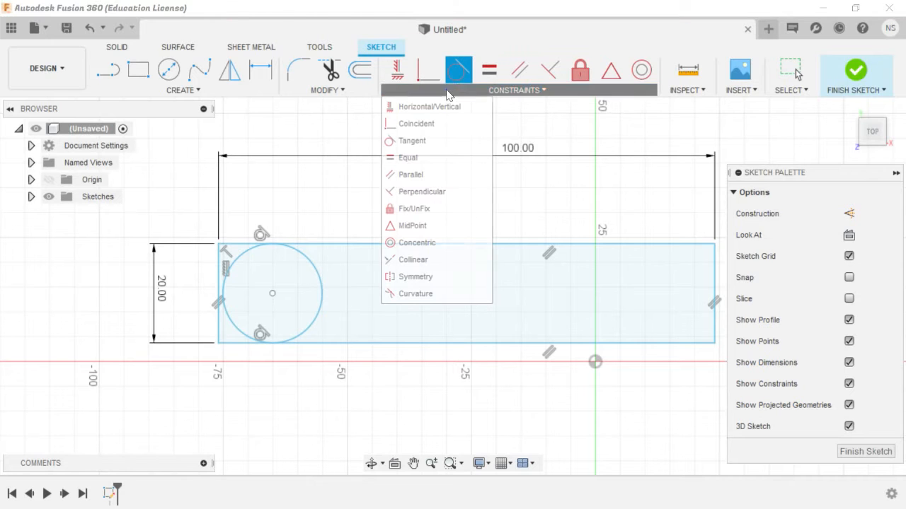
click(412, 124)
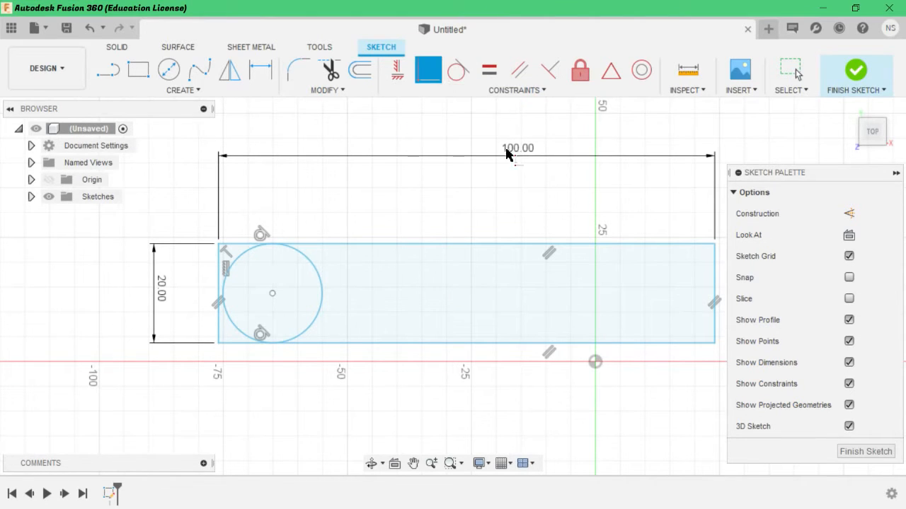
scroll(505, 181, down, 5)
scroll(551, 236, up, 6)
scroll(471, 150, up, 3)
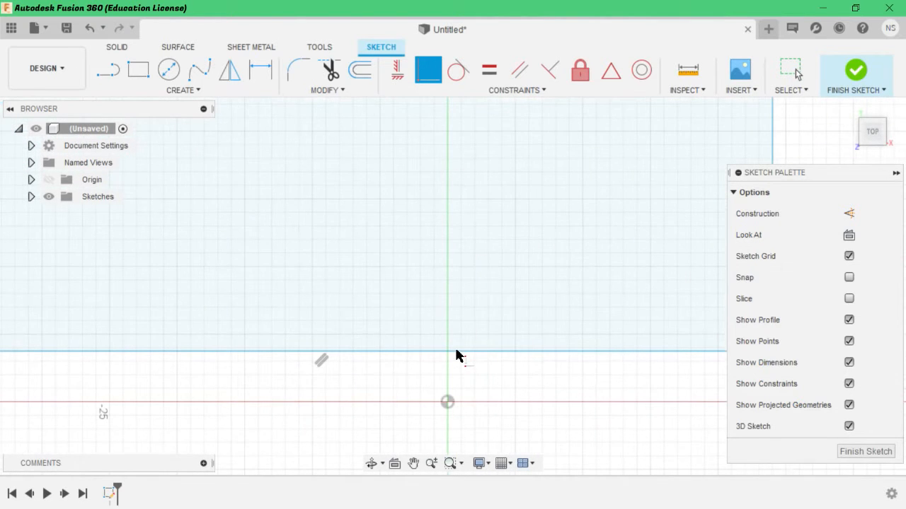
scroll(456, 356, down, 4)
scroll(566, 357, up, 5)
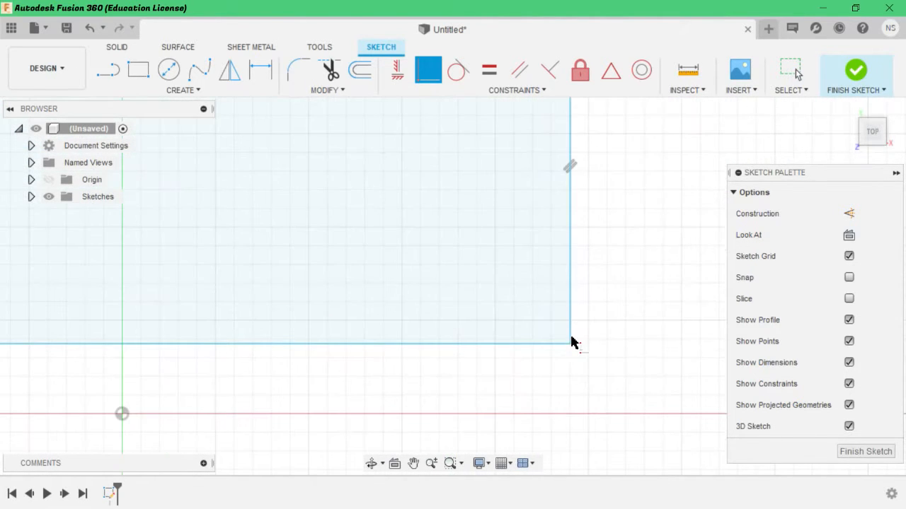
scroll(142, 405, down, 3)
scroll(131, 413, down, 5)
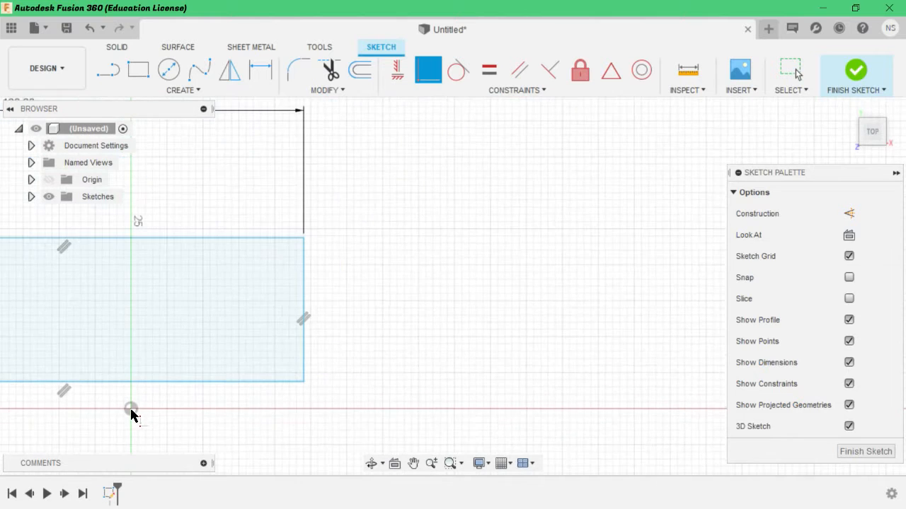
scroll(71, 379, down, 6)
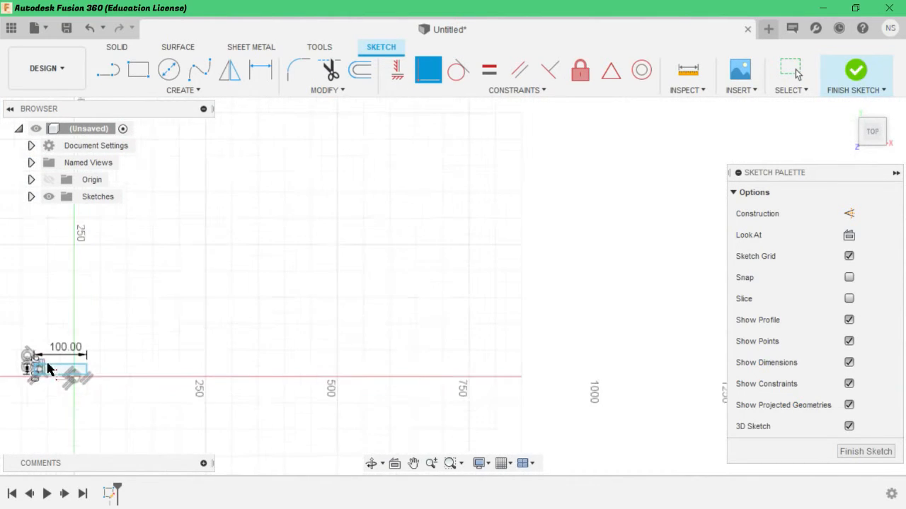
scroll(19, 364, up, 10)
scroll(182, 390, up, 8)
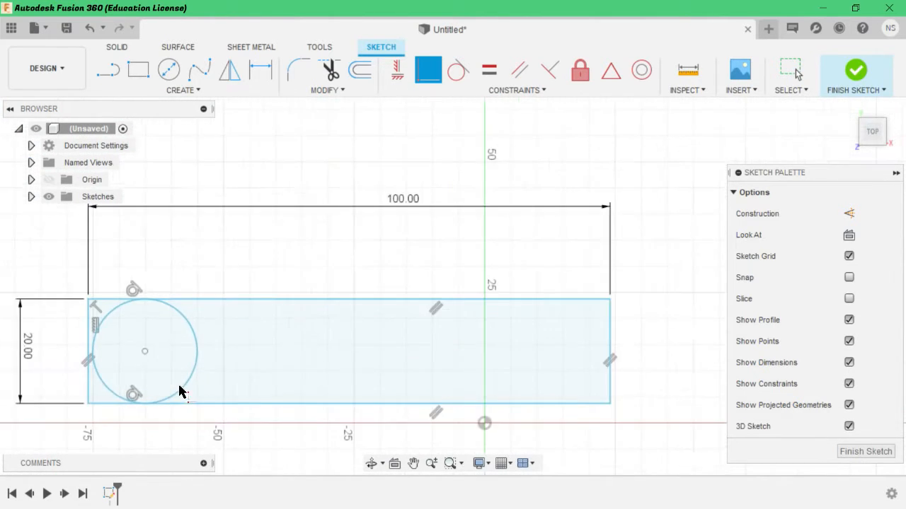
scroll(236, 402, down, 2)
scroll(256, 418, down, 3)
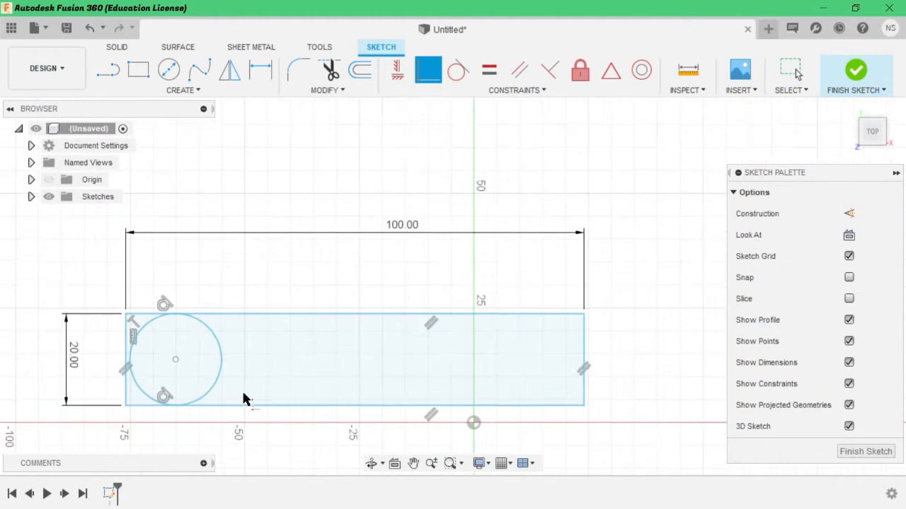
scroll(180, 368, up, 6)
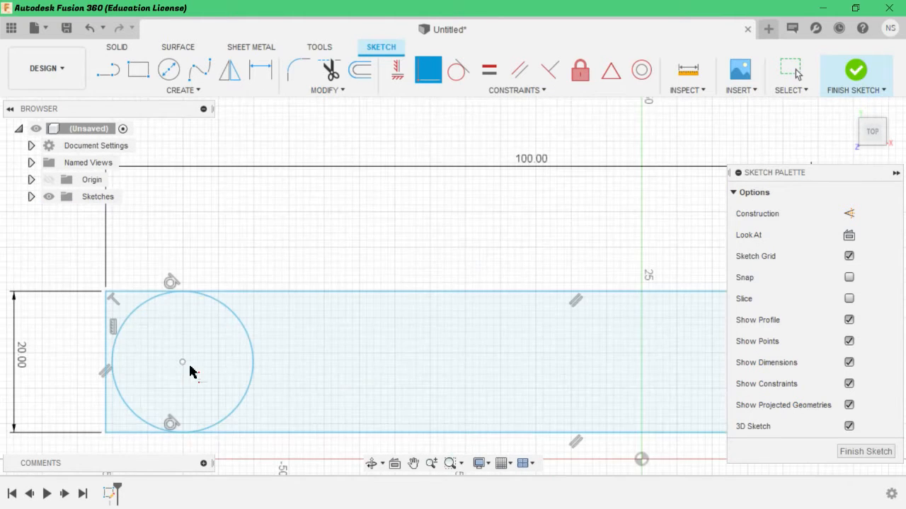
Step: Try to make the circle's center point coincident with the rectangle's lower edge
click(170, 353)
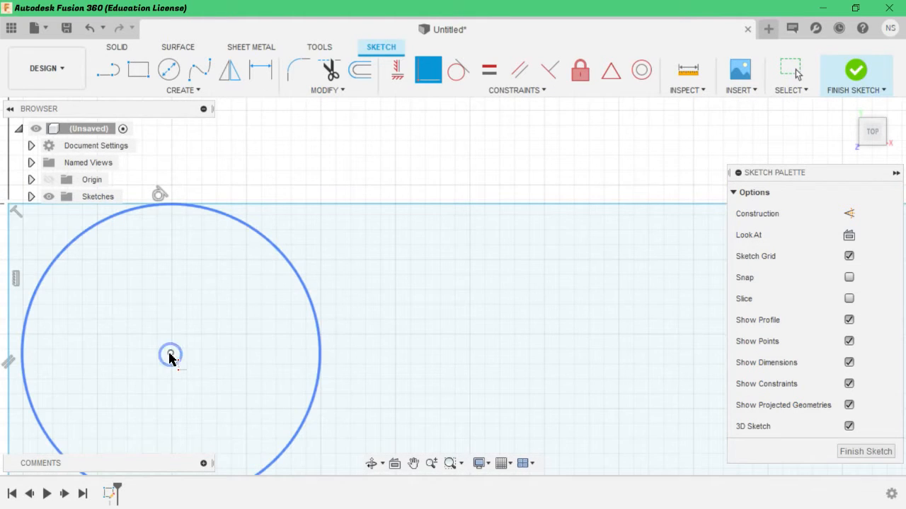
scroll(200, 388, down, 6)
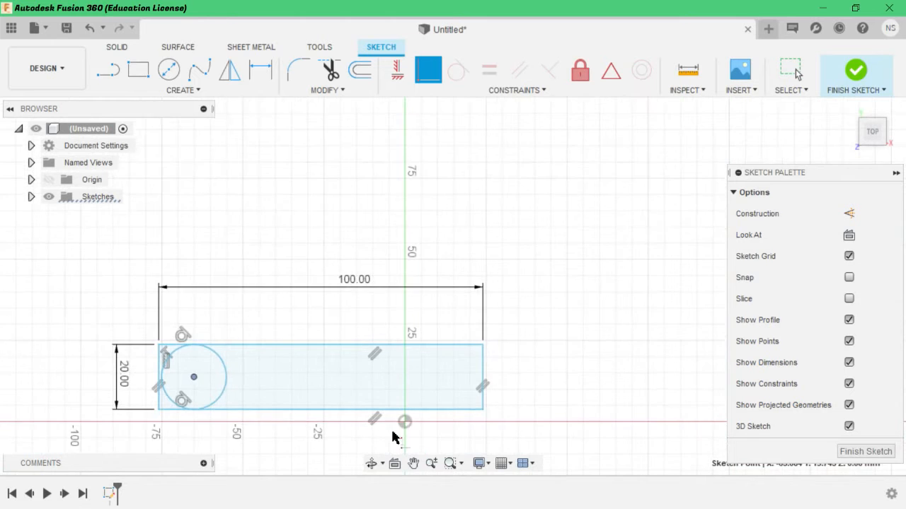
scroll(425, 417, up, 4)
click(432, 389)
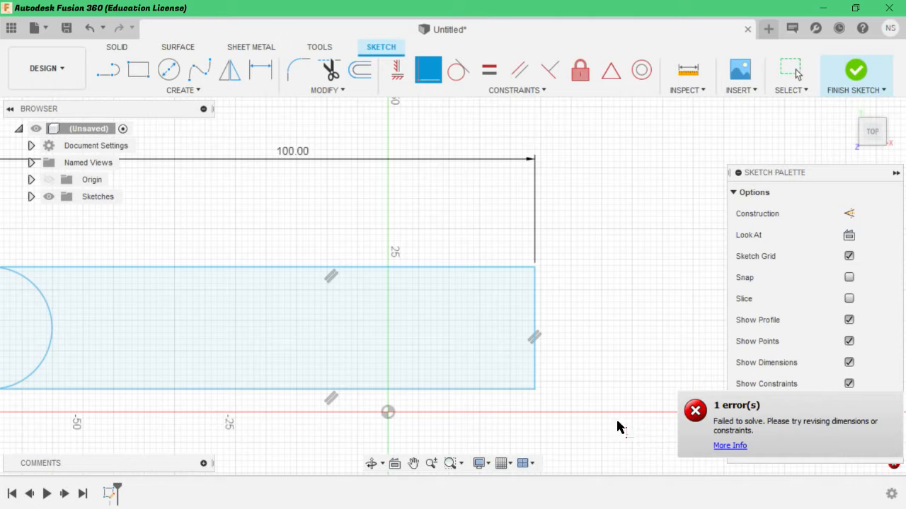
Step: Make the rectangle's lower edge coincident with the sketch origin
scroll(526, 378, down, 2)
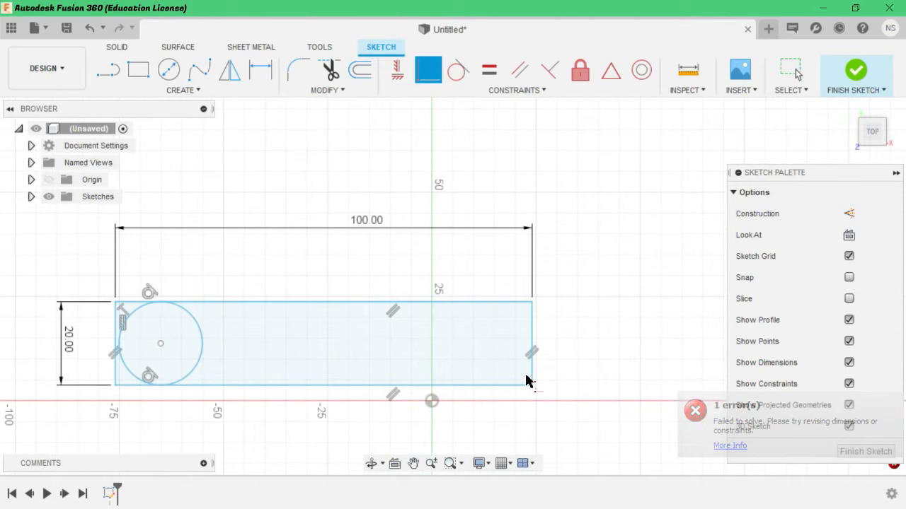
click(453, 387)
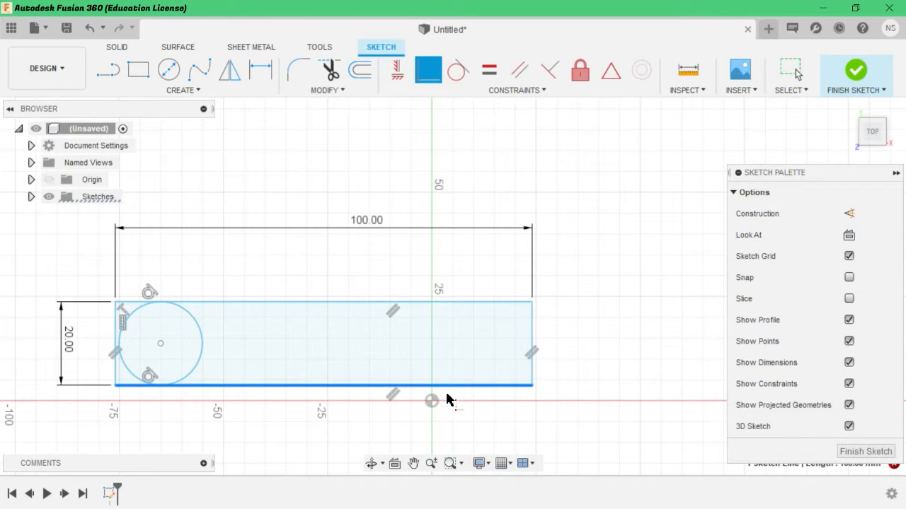
click(432, 402)
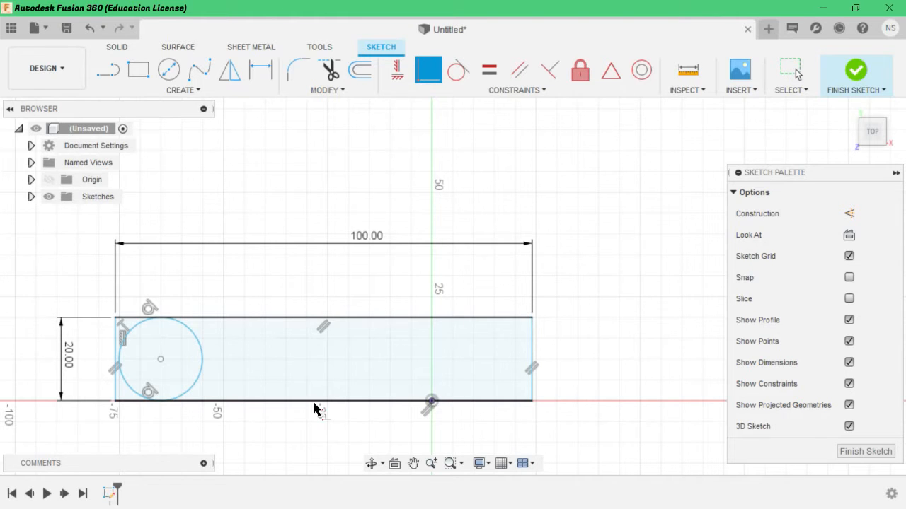
Step: Examine the line colors of the rectangle's edges and the circle, along with the constraint symbols around them
scroll(126, 404, down, 3)
scroll(41, 389, down, 1)
scroll(40, 389, up, 5)
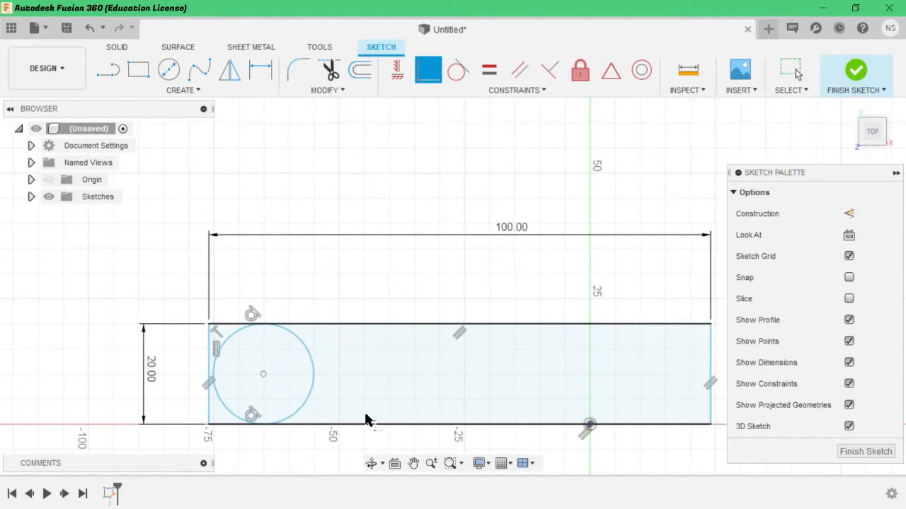
scroll(477, 425, down, 3)
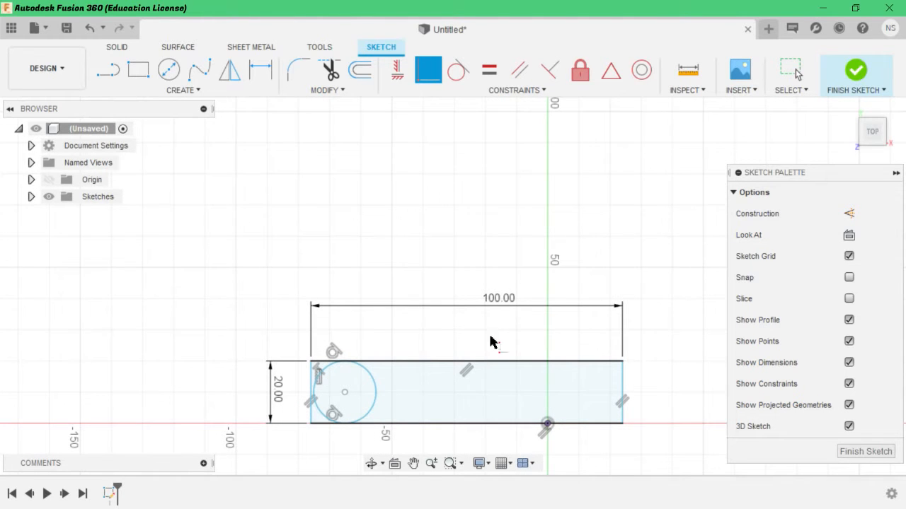
scroll(448, 425, down, 4)
scroll(449, 428, up, 6)
scroll(447, 431, up, 4)
scroll(446, 429, down, 2)
scroll(135, 317, up, 2)
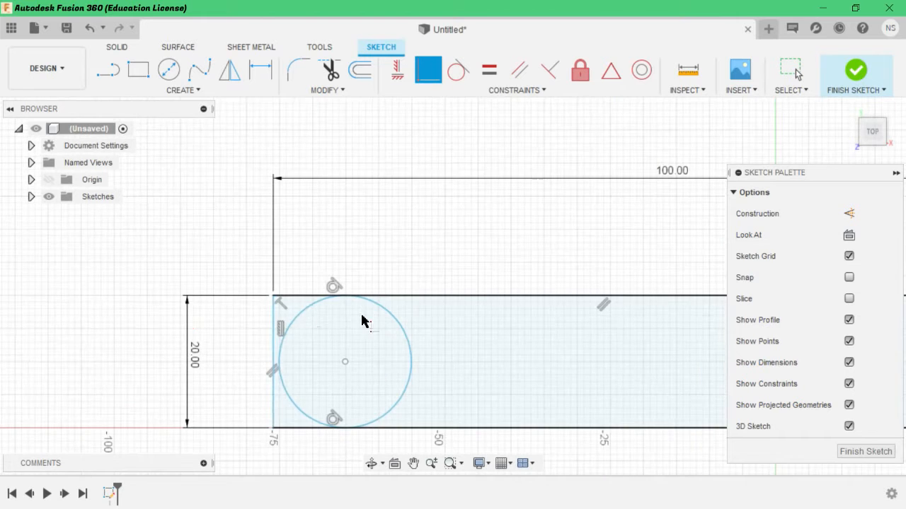
Step: Examine where the rectangle's lower edge meets the sketch origin and the constraint symbol shown there
scroll(361, 321, up, 2)
scroll(253, 297, up, 2)
scroll(362, 360, down, 4)
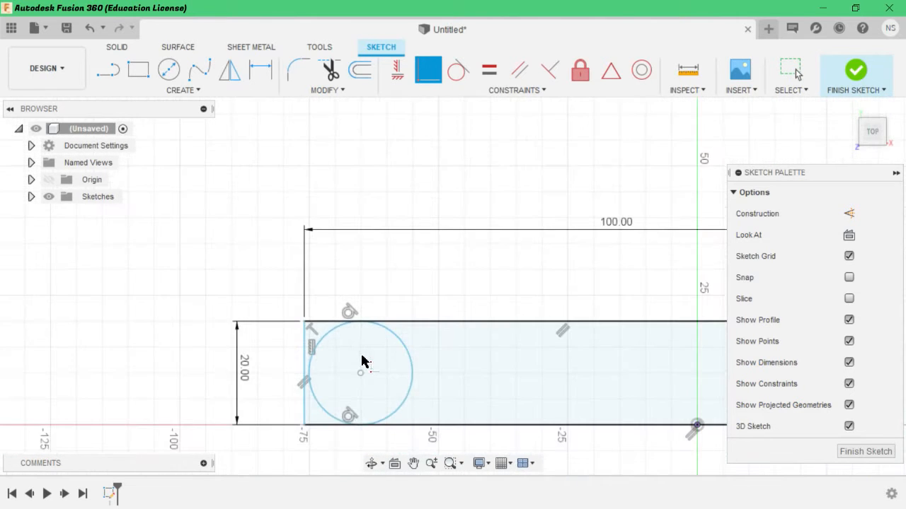
scroll(658, 410, up, 2)
scroll(649, 418, down, 3)
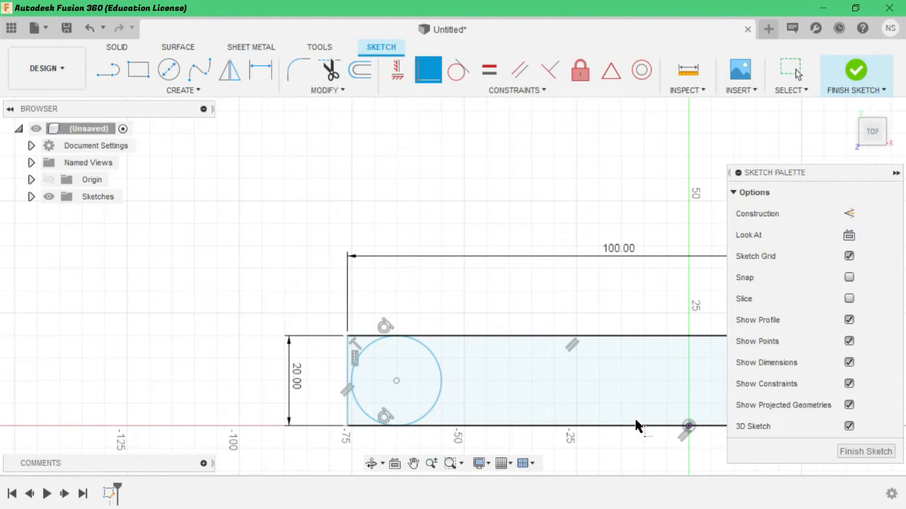
scroll(662, 445, down, 2)
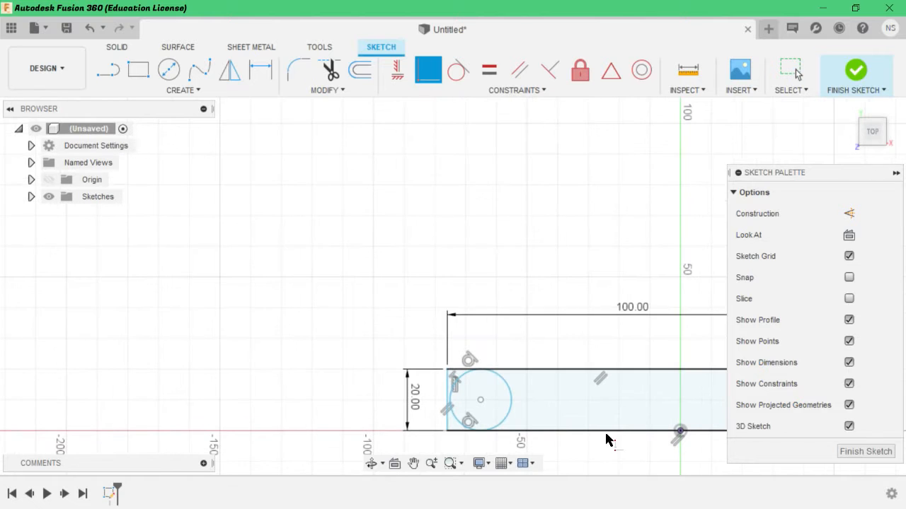
scroll(621, 470, up, 3)
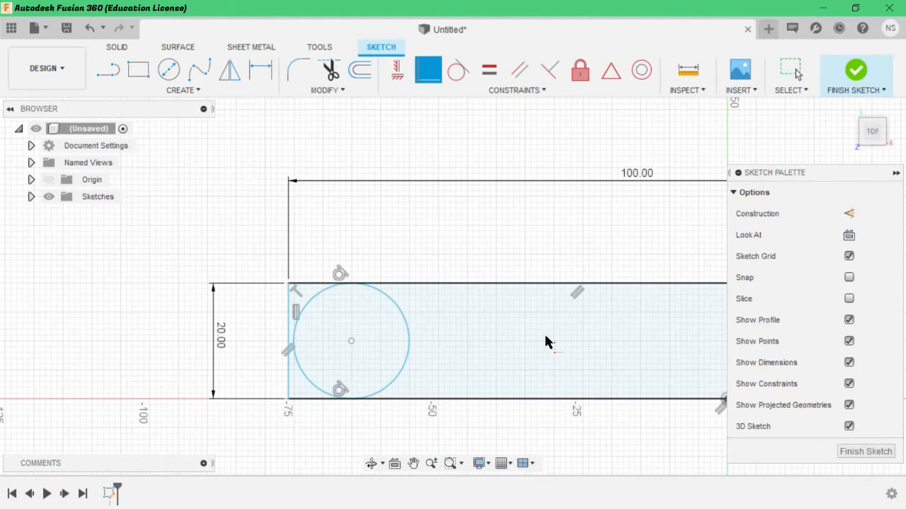
scroll(630, 428, down, 3)
scroll(687, 437, up, 4)
scroll(640, 379, up, 3)
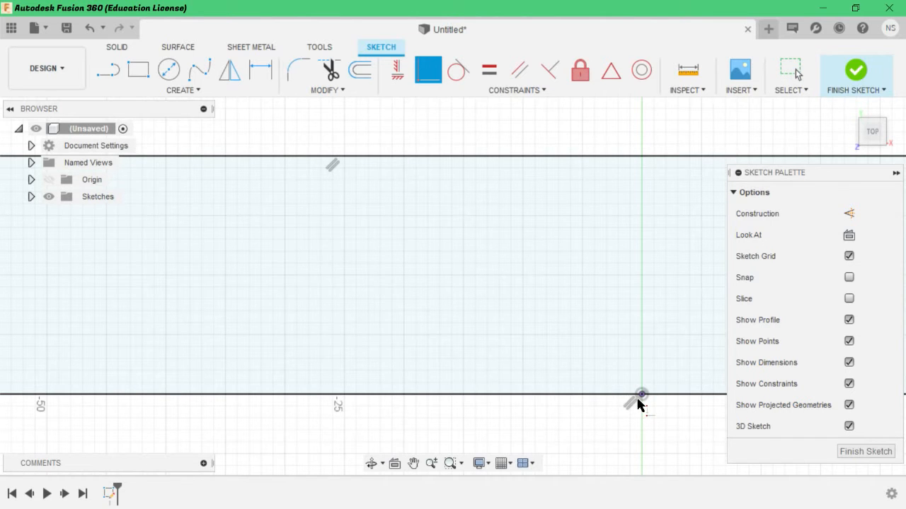
scroll(640, 403, down, 5)
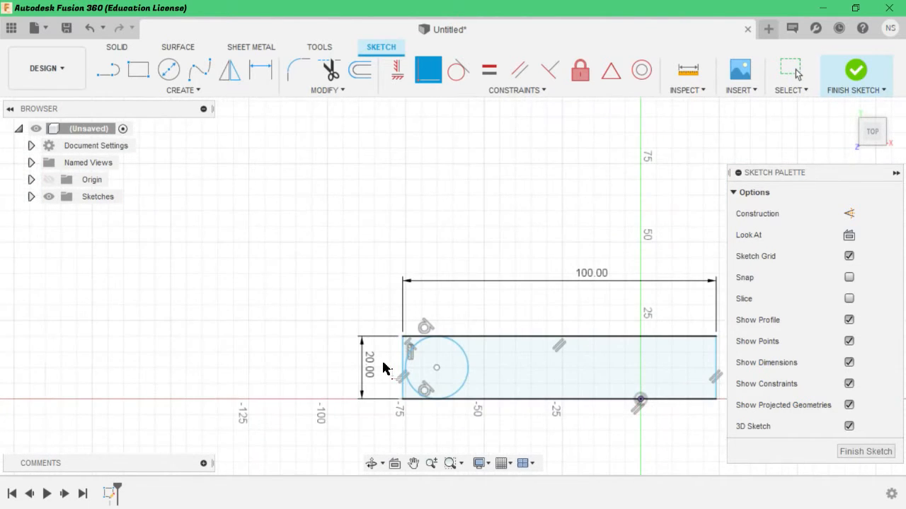
Step: Examine the gap between the circle and the rectangle's left edge and the line colors of both
scroll(394, 366, up, 2)
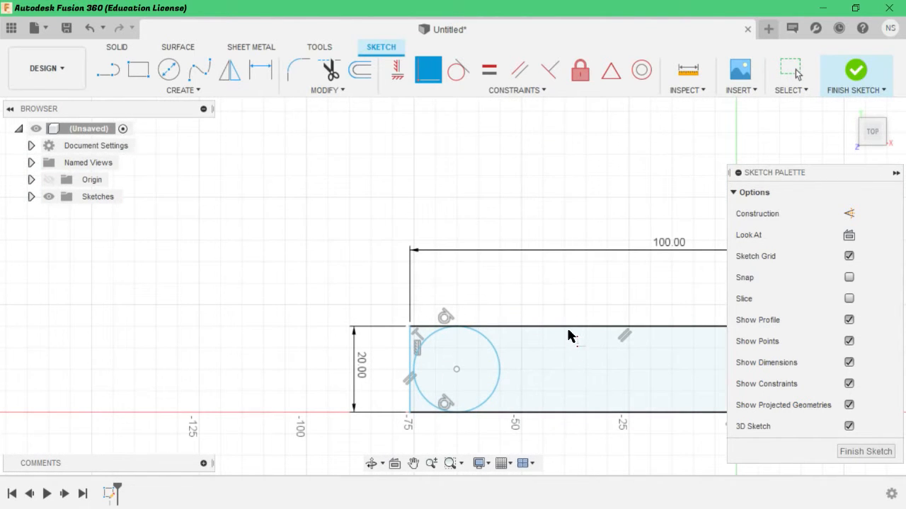
scroll(570, 336, up, 2)
scroll(564, 362, down, 4)
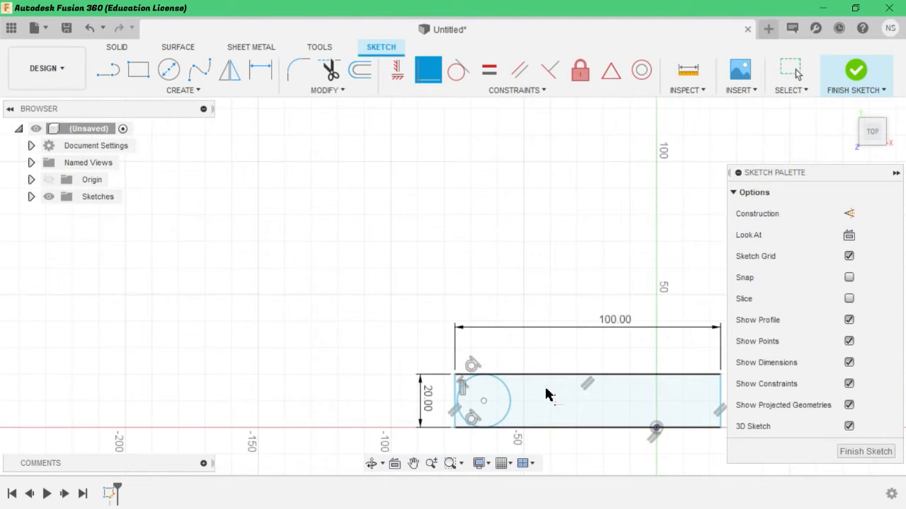
scroll(585, 442, up, 2)
scroll(581, 447, up, 2)
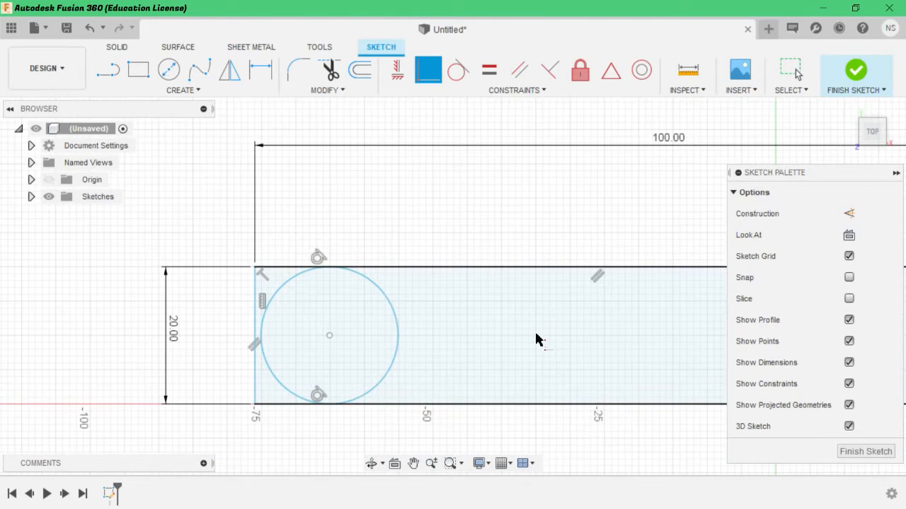
scroll(309, 280, up, 2)
scroll(306, 287, down, 1)
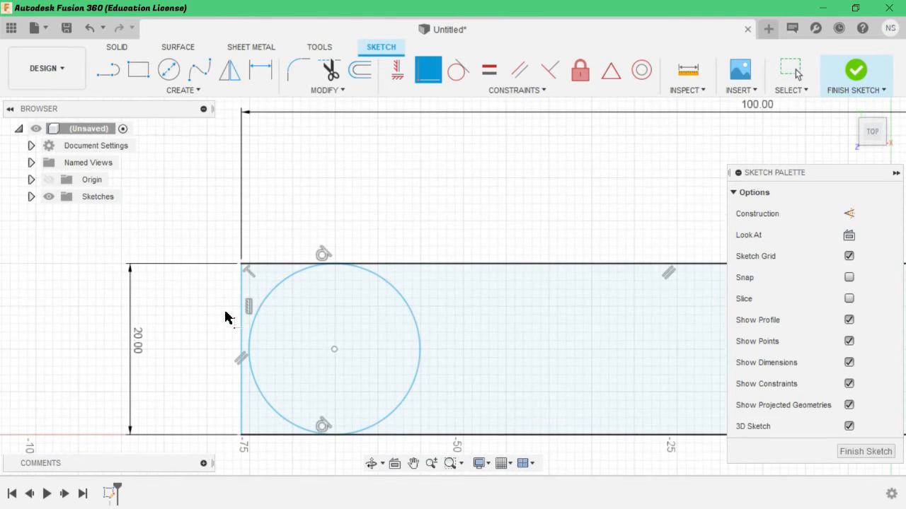
scroll(287, 323, down, 2)
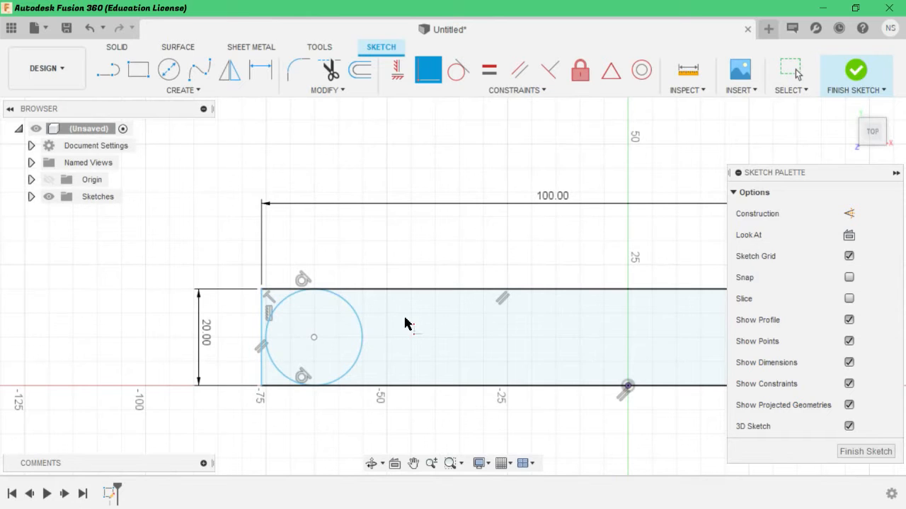
Step: Leave the Coincident constraint and move the circle slightly to the right, away from the rectangle's left edge
click(360, 355)
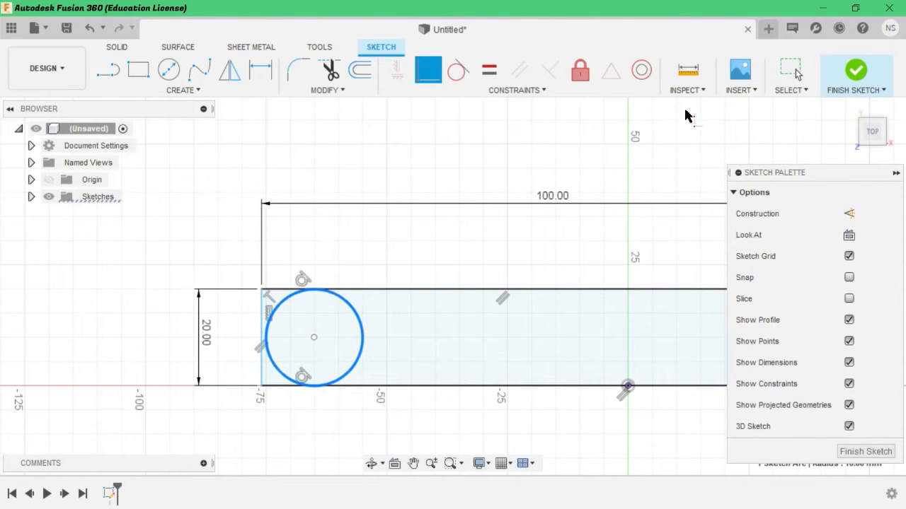
click(791, 71)
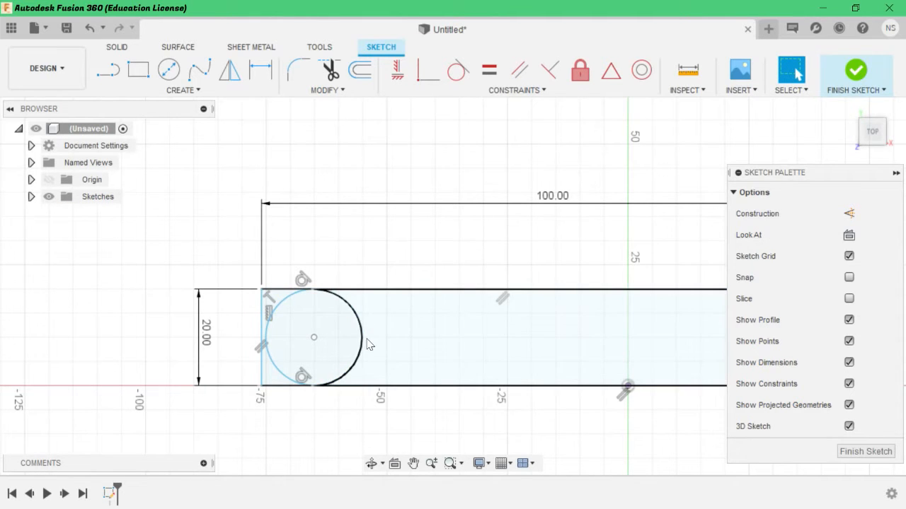
mouse_move(361, 352)
mouse_down()
mouse_move(452, 362)
mouse_move(373, 369)
mouse_move(380, 375)
mouse_up()
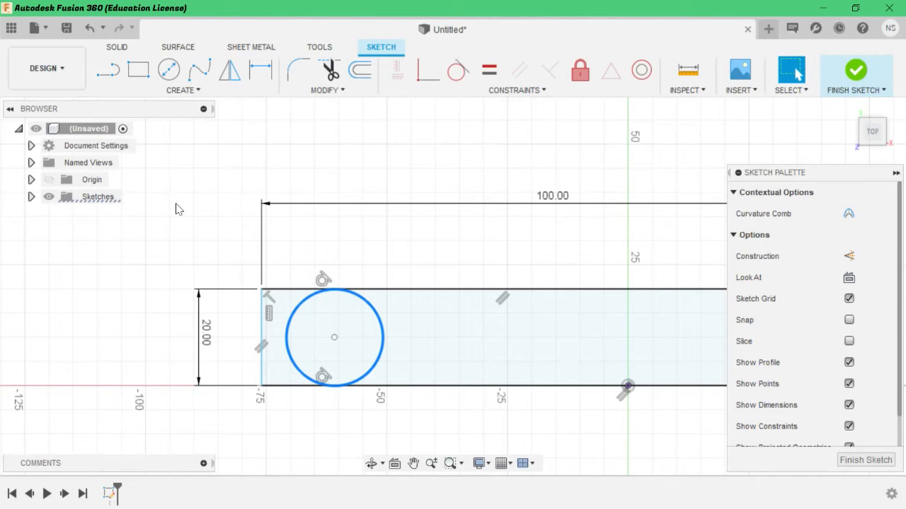
click(260, 376)
scroll(260, 382, up, 3)
scroll(283, 396, down, 5)
scroll(272, 386, up, 2)
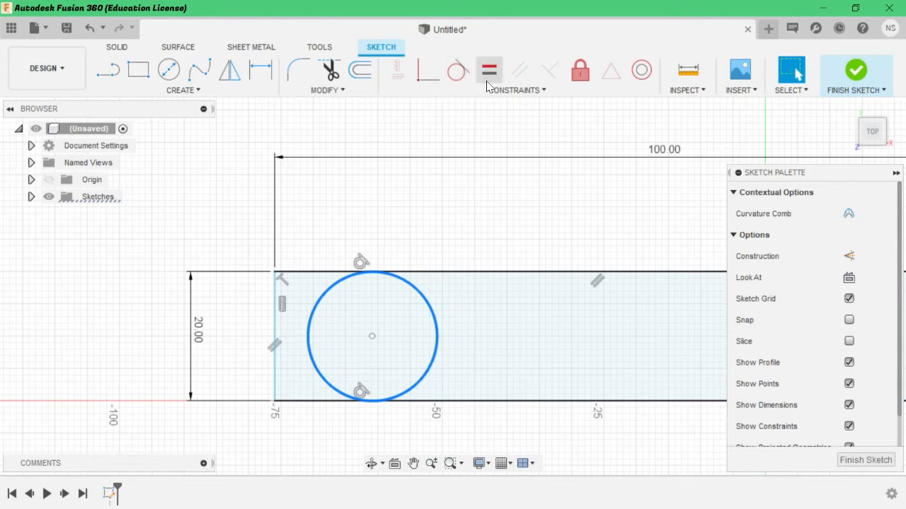
click(454, 93)
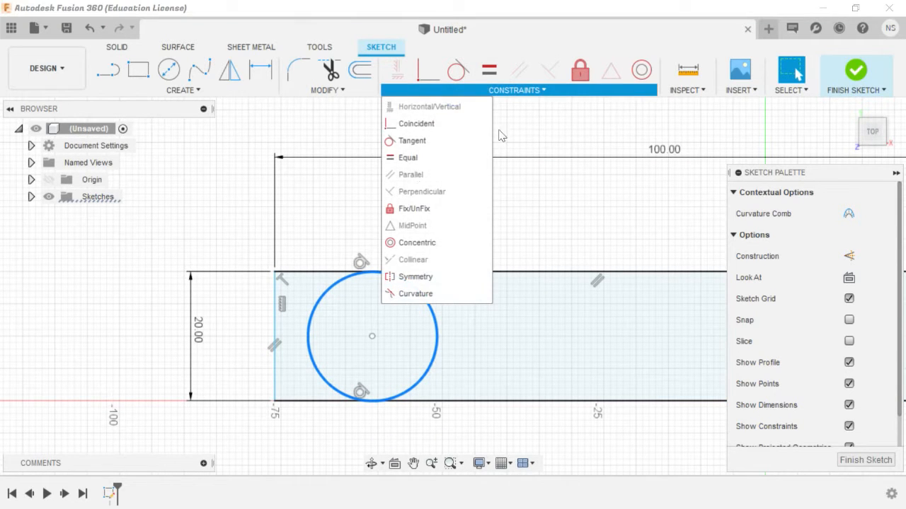
click(537, 91)
click(687, 90)
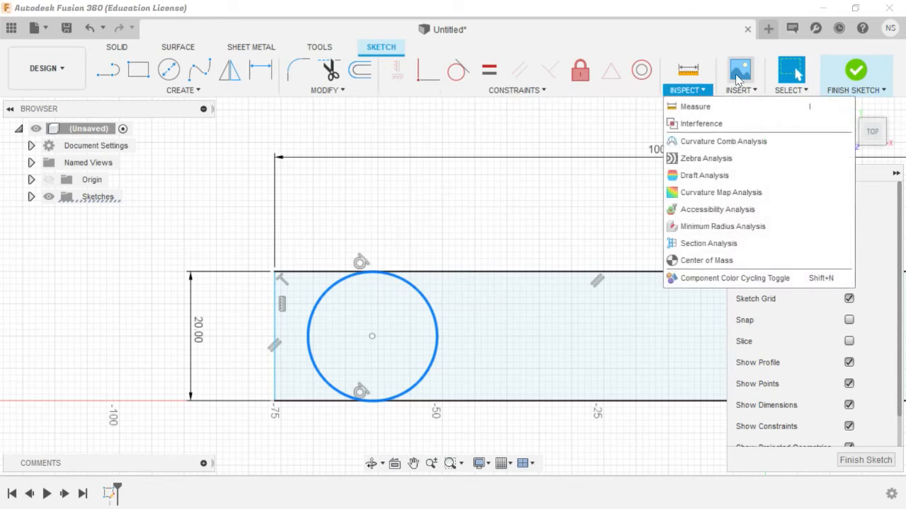
click(472, 162)
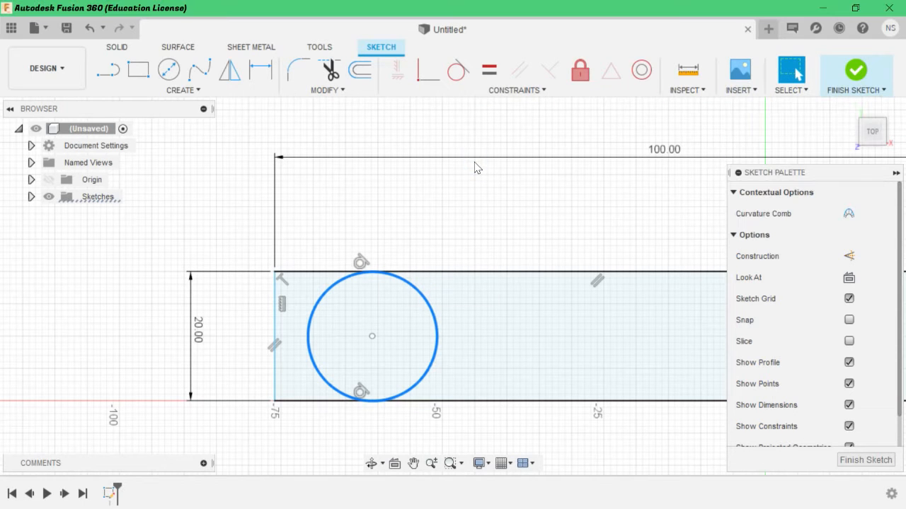
Step: Try to apply a Perpendicular constraint between the rectangle's lower edge and its left edge
click(480, 91)
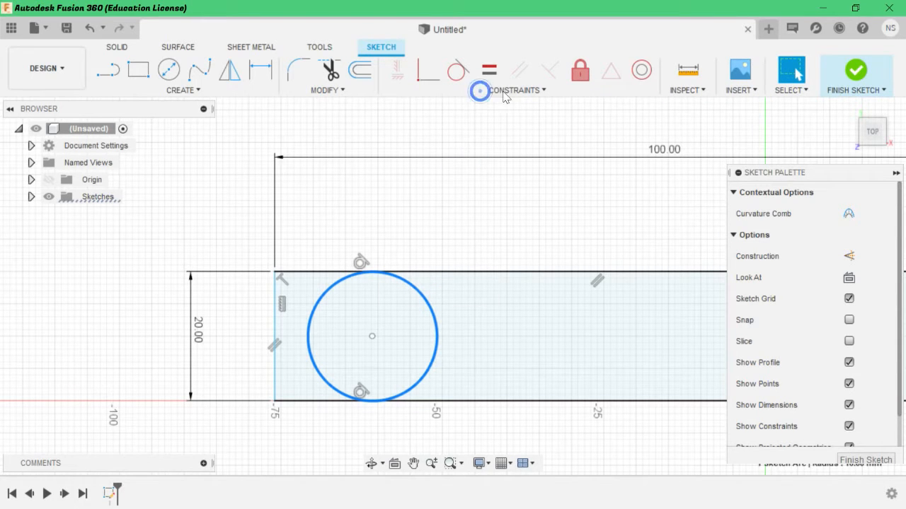
click(514, 92)
click(522, 88)
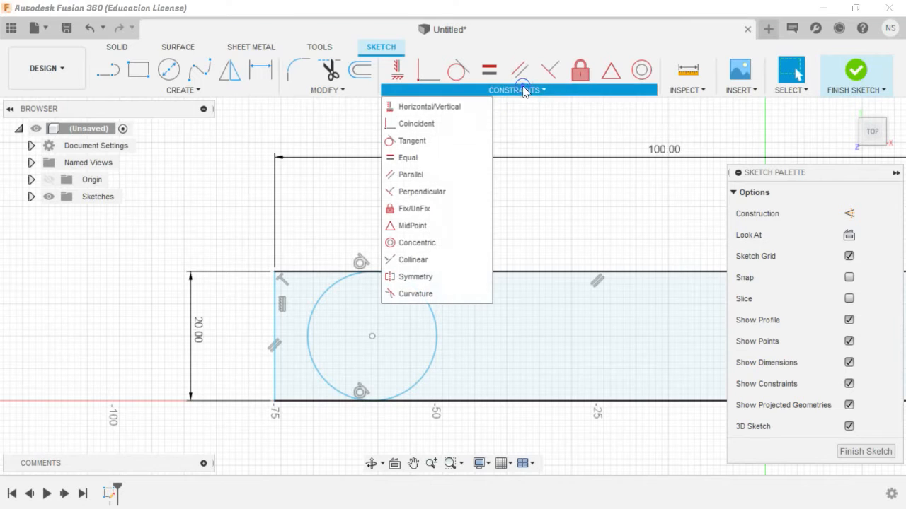
click(424, 192)
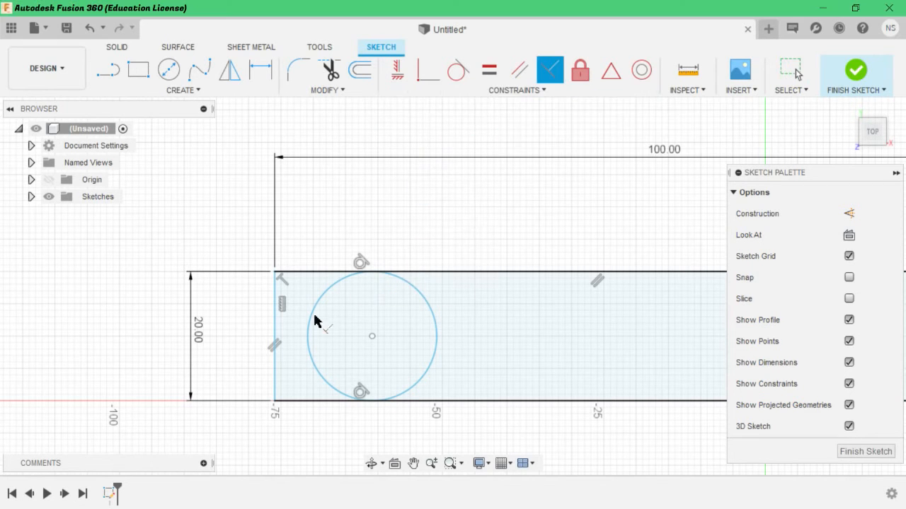
scroll(274, 386, up, 7)
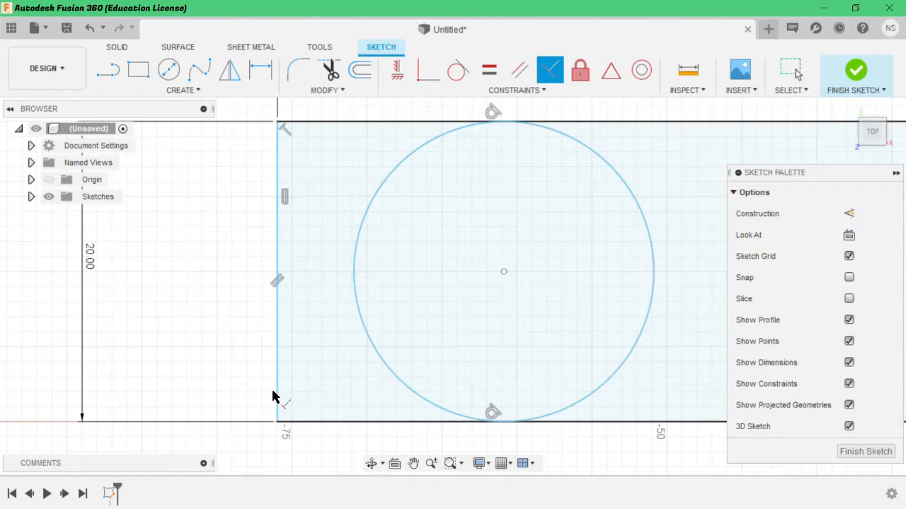
click(313, 435)
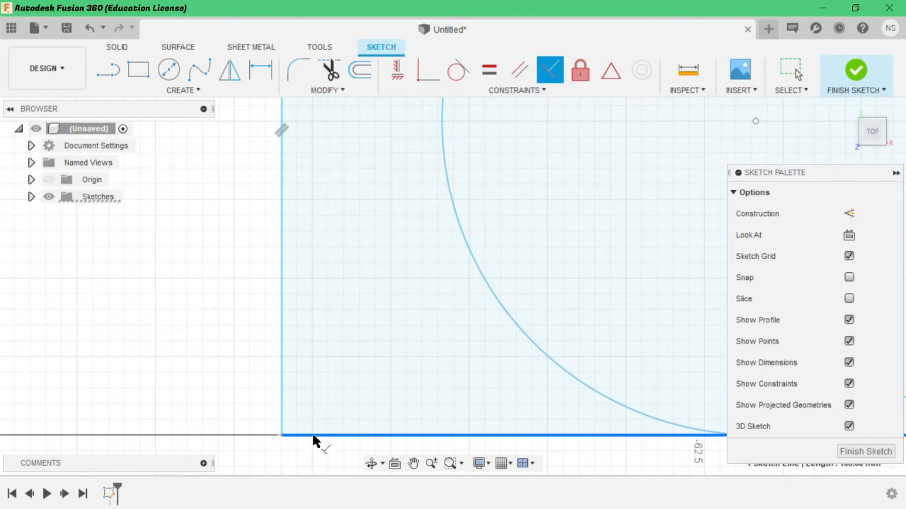
click(281, 389)
scroll(281, 389, down, 4)
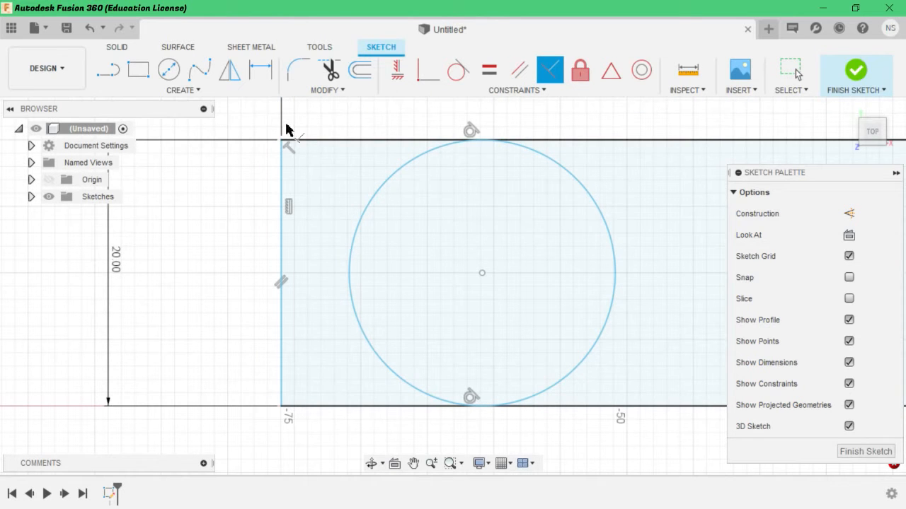
click(317, 140)
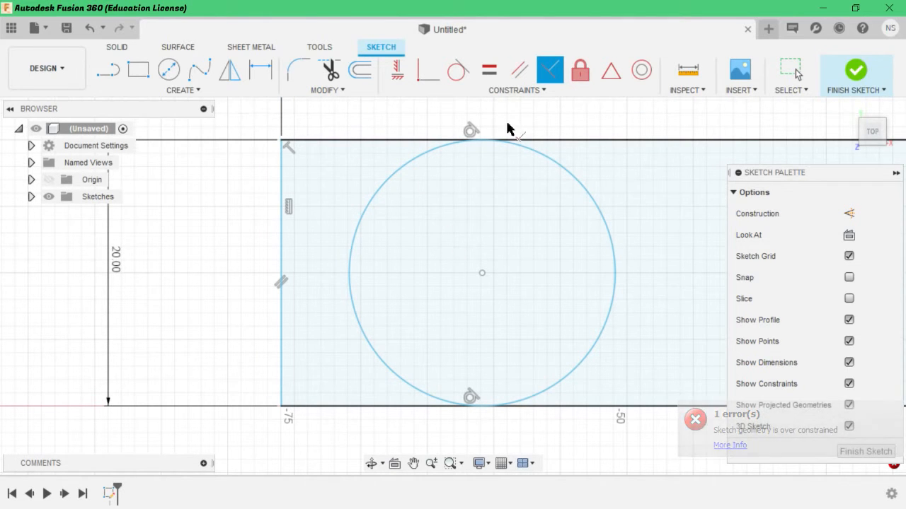
Step: Make the circle tangent to the rectangle's left edge with the Tangent constraint
click(470, 90)
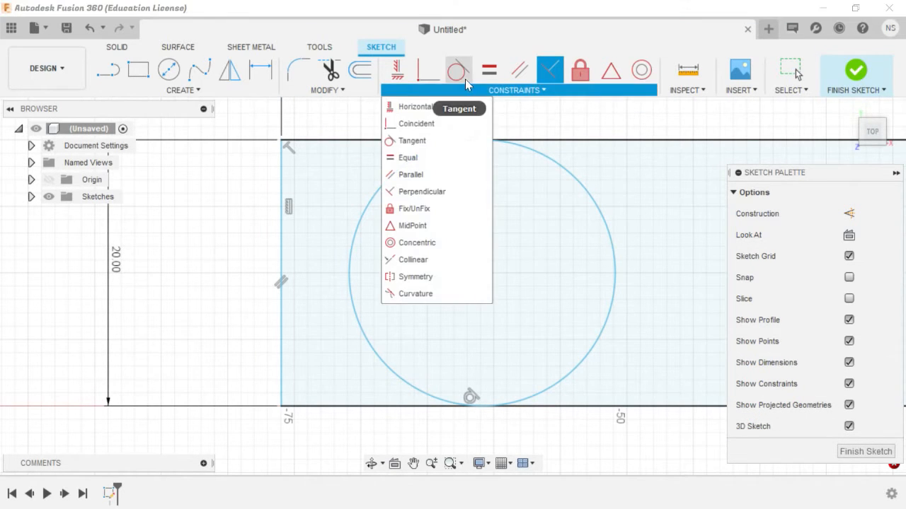
click(464, 74)
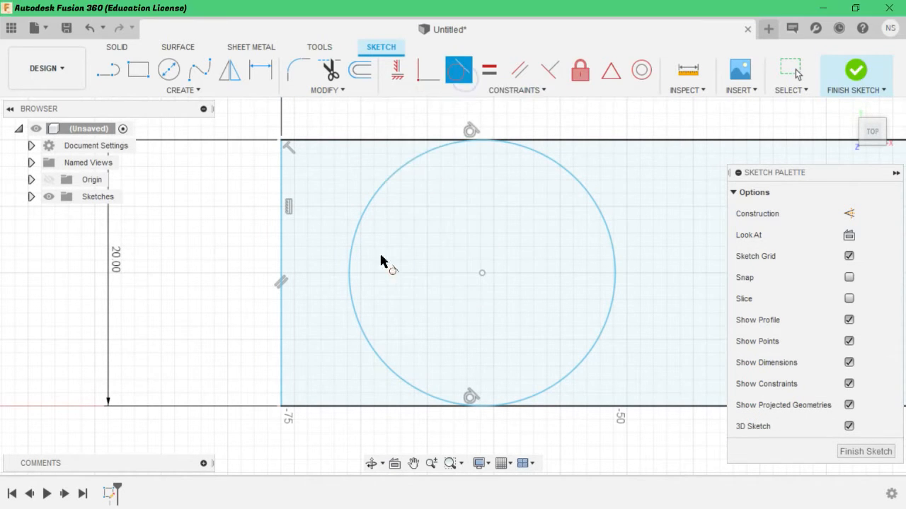
click(281, 314)
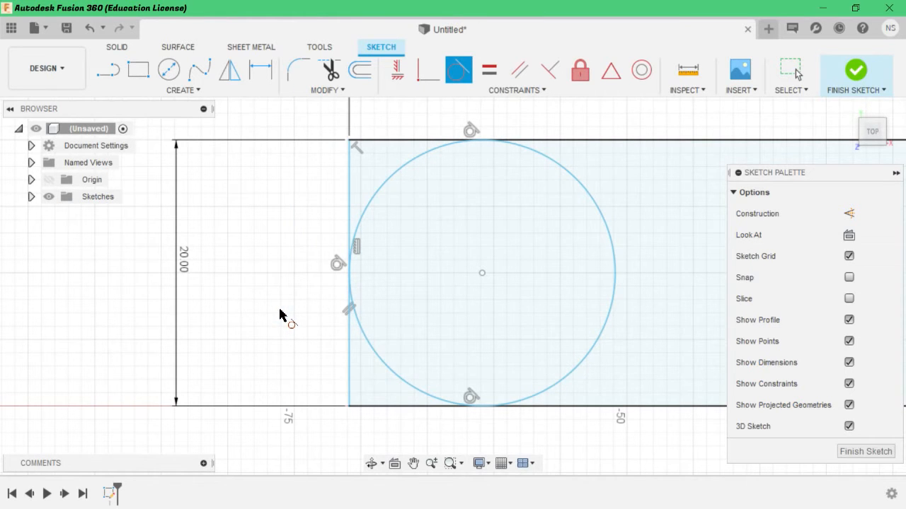
scroll(548, 338, down, 3)
scroll(659, 349, down, 6)
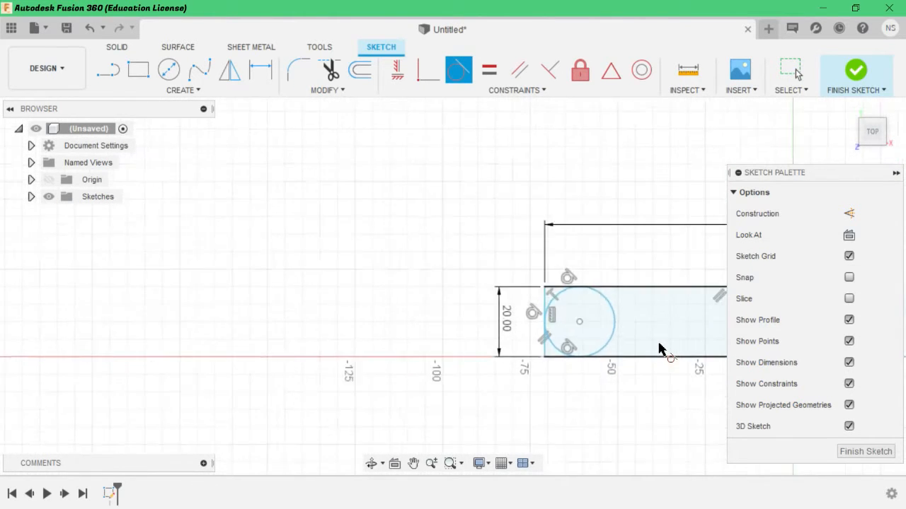
scroll(729, 337, up, 10)
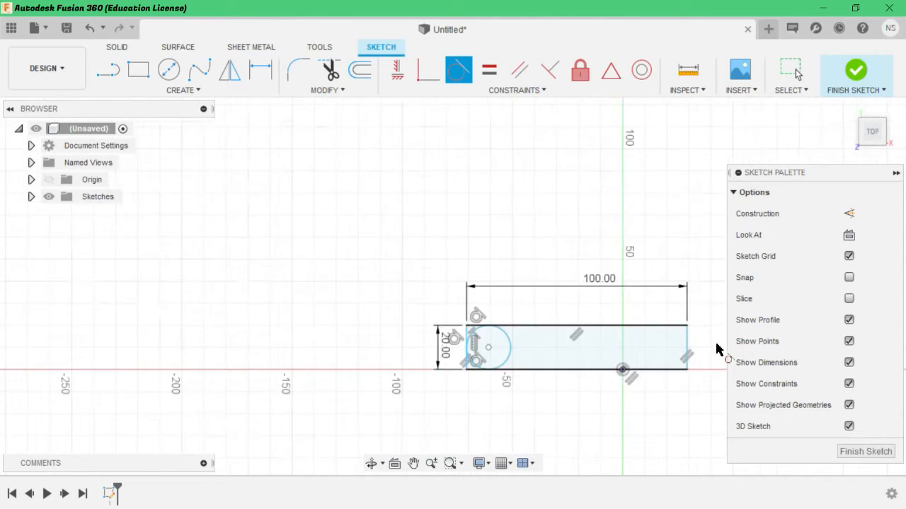
scroll(201, 361, up, 2)
scroll(196, 366, down, 5)
scroll(187, 380, up, 3)
scroll(210, 400, up, 2)
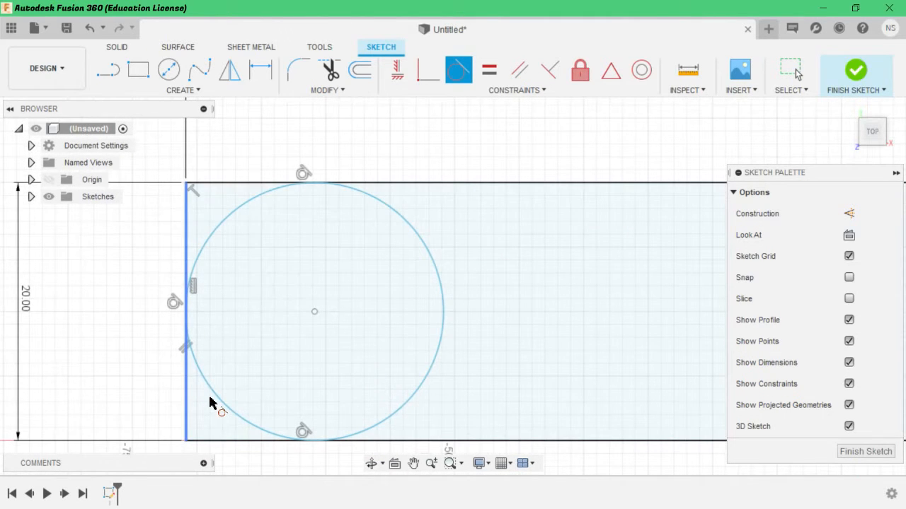
click(456, 93)
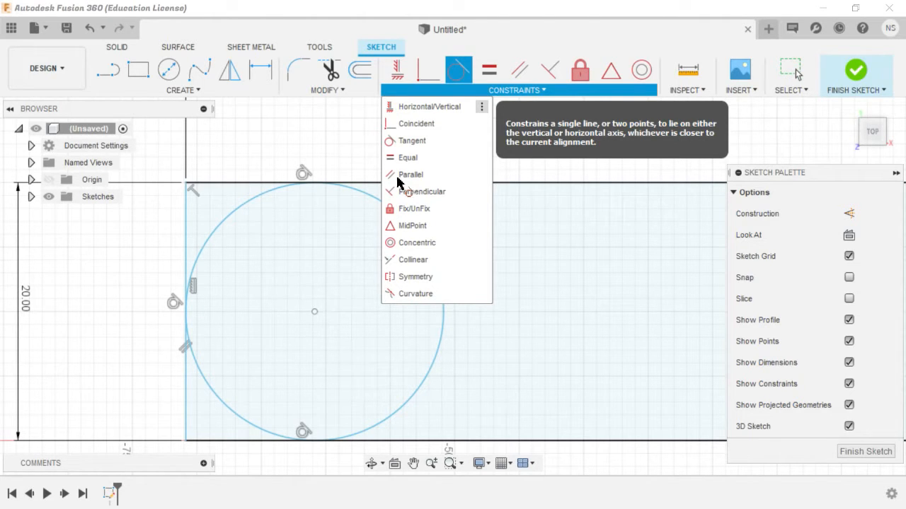
click(407, 226)
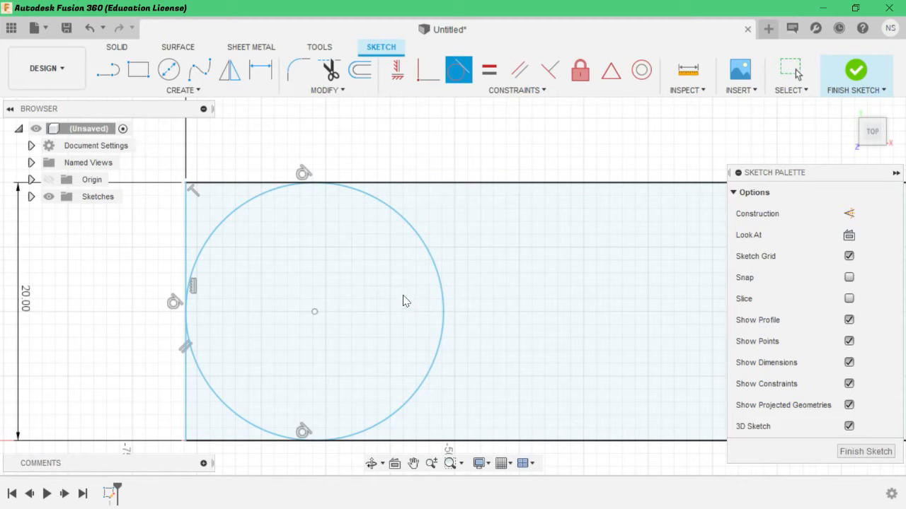
scroll(496, 198, down, 3)
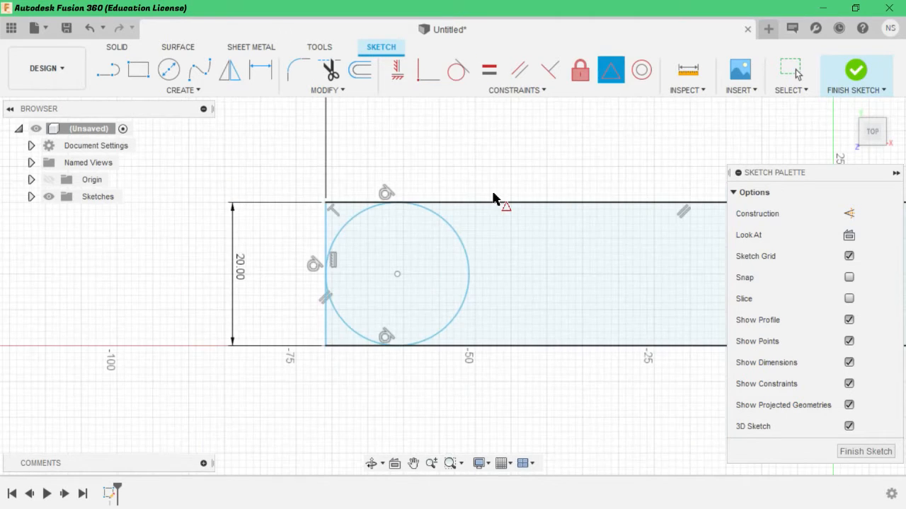
scroll(482, 225, up, 2)
scroll(481, 225, down, 11)
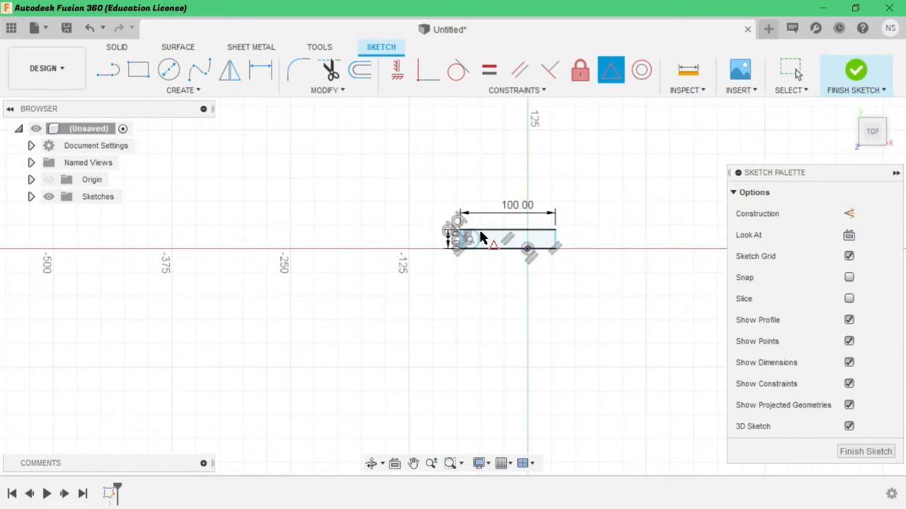
scroll(602, 225, up, 4)
scroll(396, 229, up, 3)
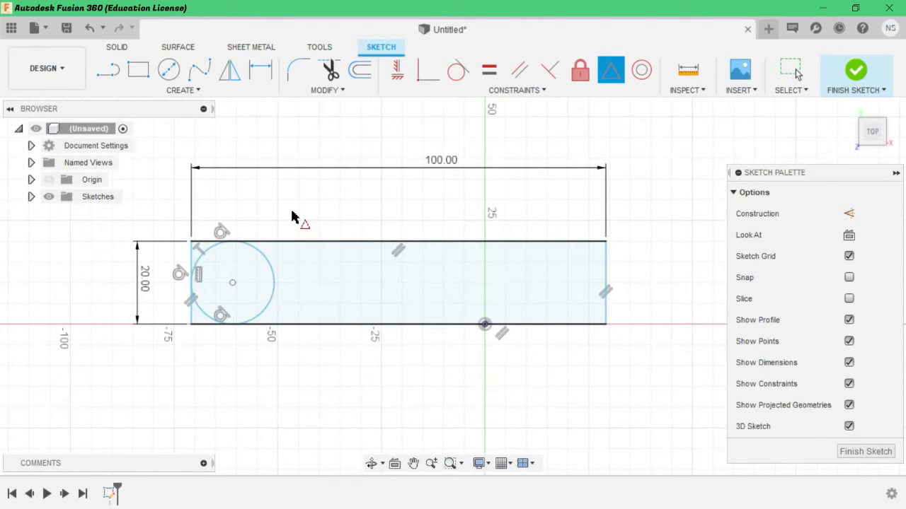
Step: Draw a second circle about 16 mm in diameter overlapping the rectangle's upper edge, near its right end
click(169, 70)
scroll(569, 279, up, 3)
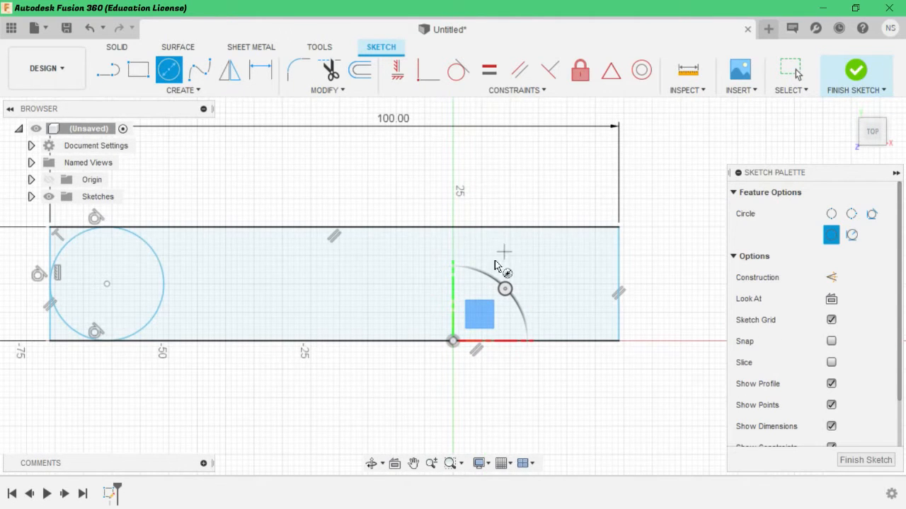
click(507, 243)
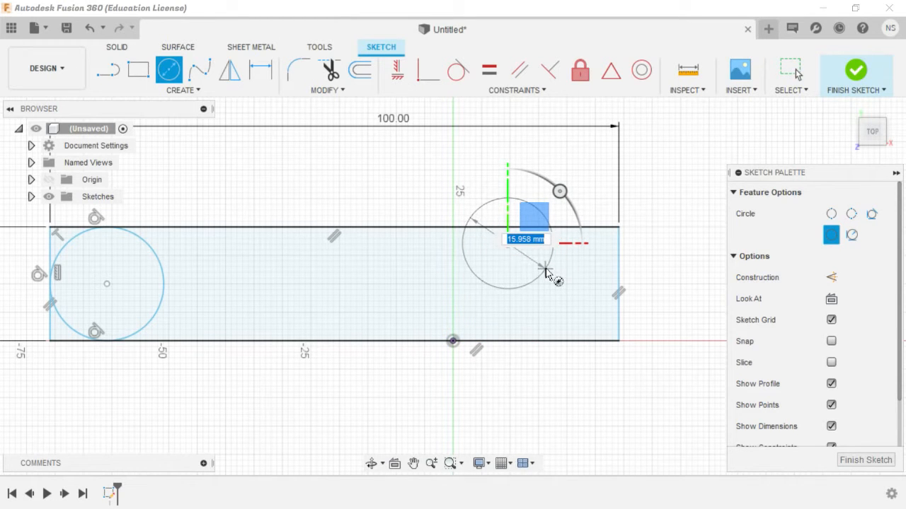
click(551, 271)
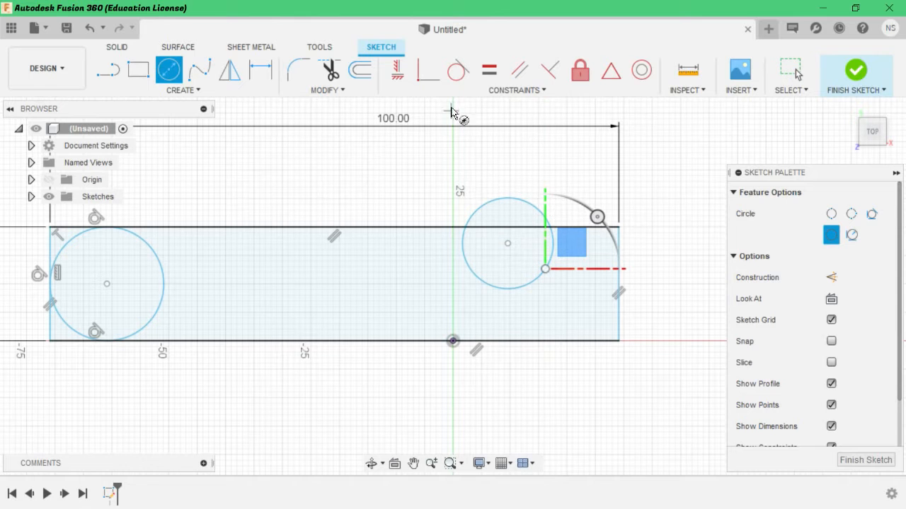
Step: Make the second circle tangent to the rectangle's lower, upper and right edges with the Tangent constraint
click(457, 73)
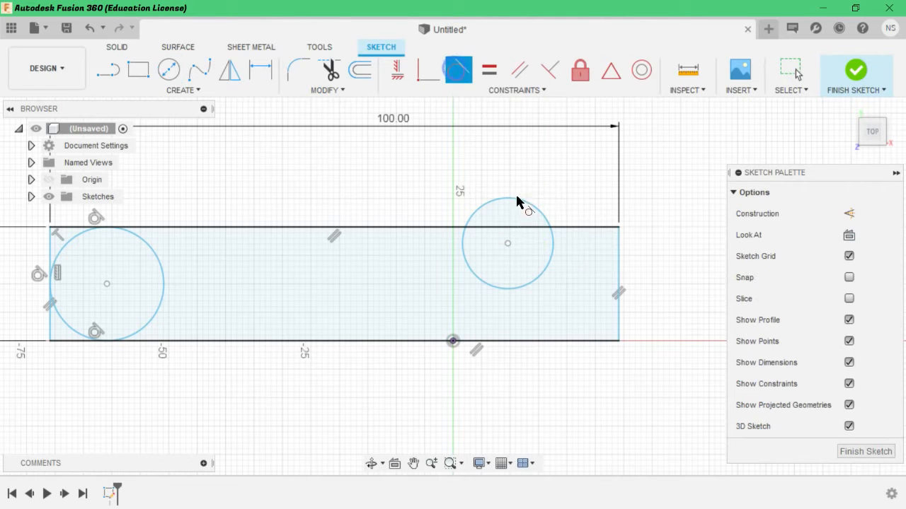
click(531, 285)
click(572, 343)
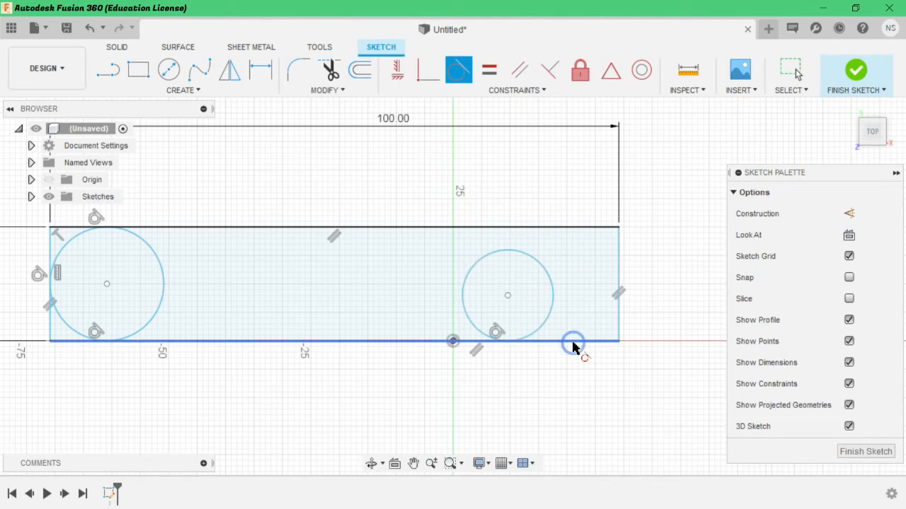
click(525, 253)
click(527, 227)
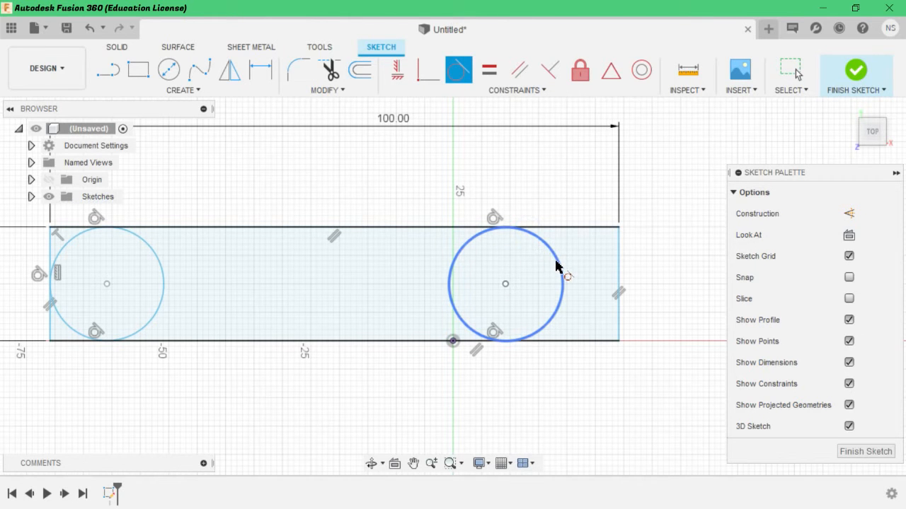
click(617, 283)
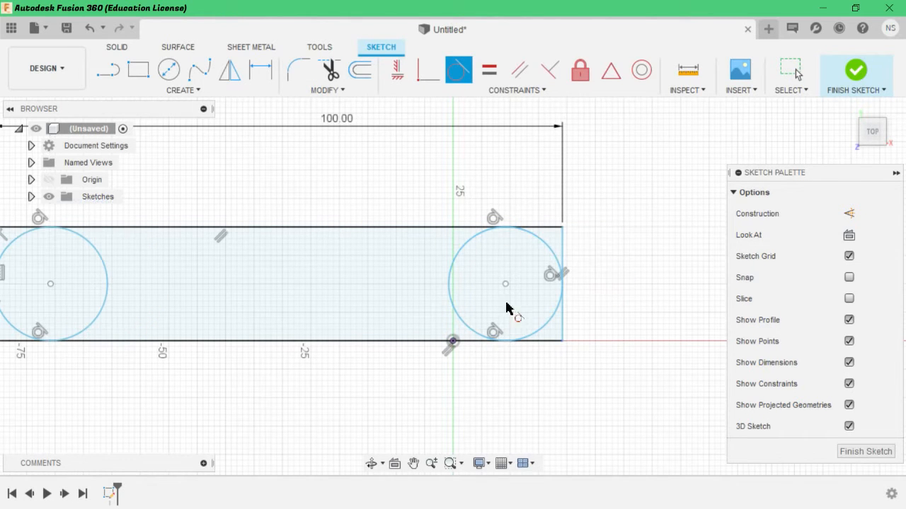
Step: Trim away the rectangle's upper and lower corner segments and its right edge outside the right circle
scroll(452, 306, down, 5)
scroll(310, 247, up, 3)
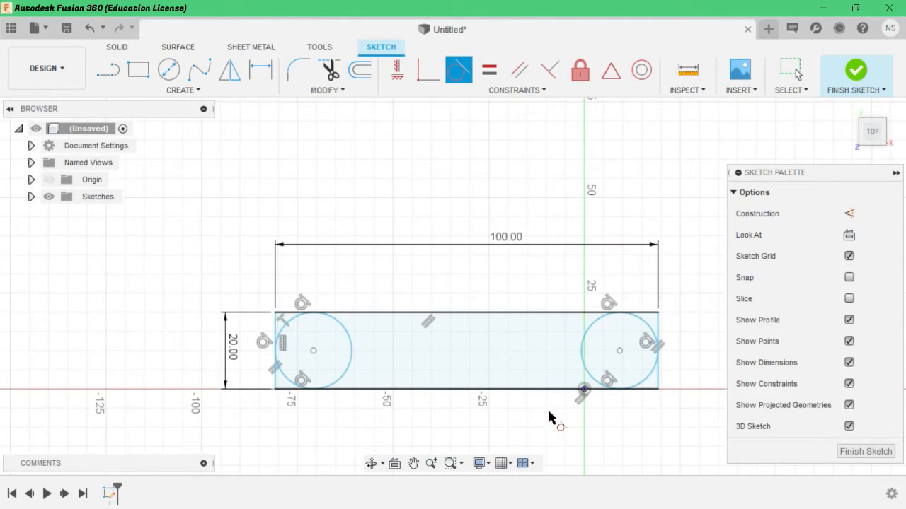
scroll(549, 417, up, 2)
scroll(285, 263, down, 3)
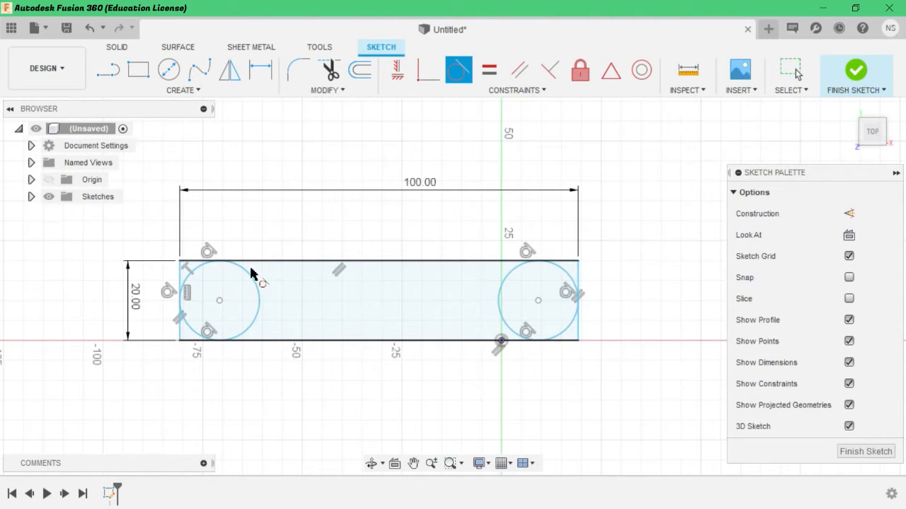
click(333, 71)
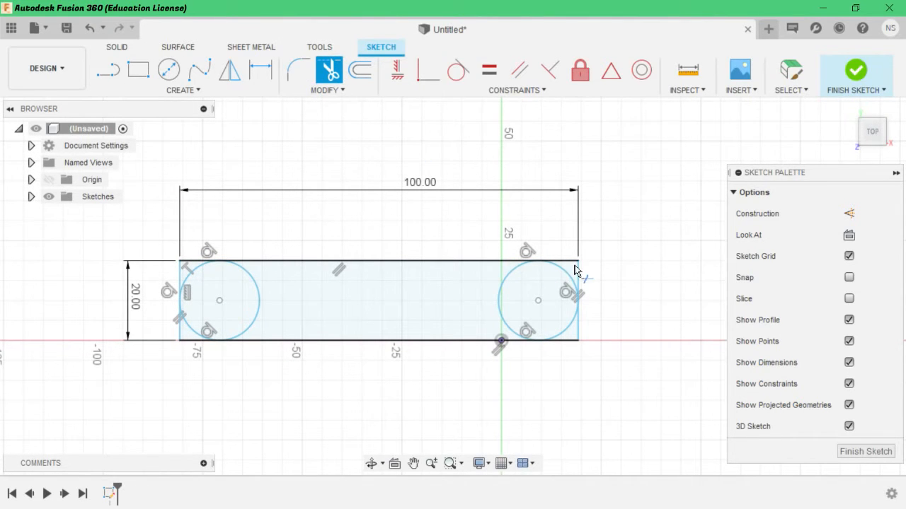
scroll(575, 271, up, 3)
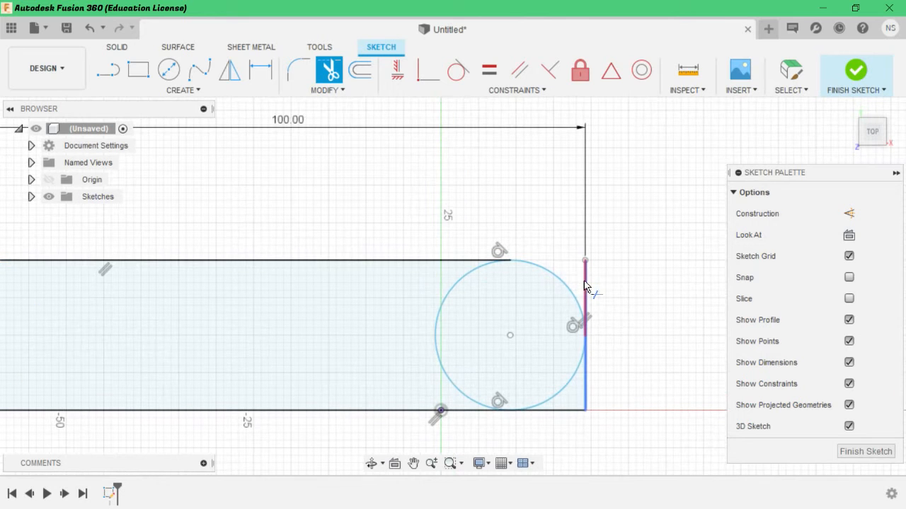
click(584, 285)
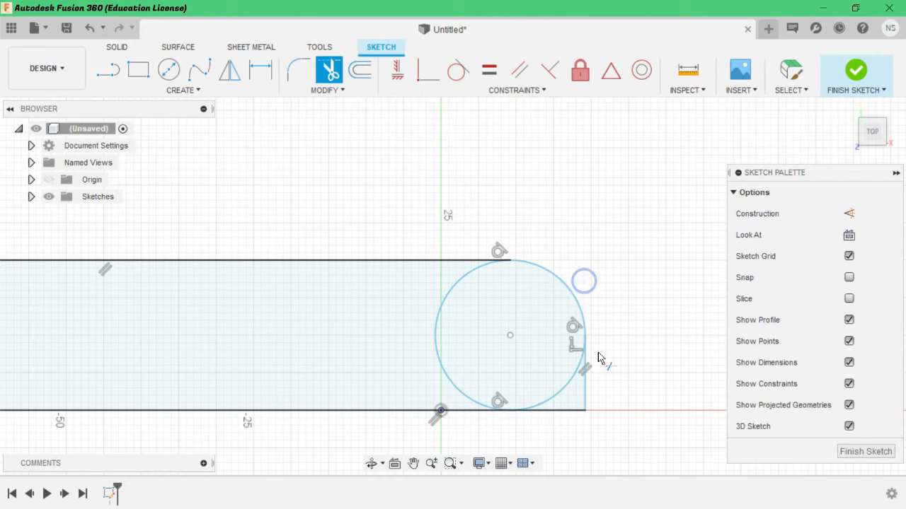
click(583, 412)
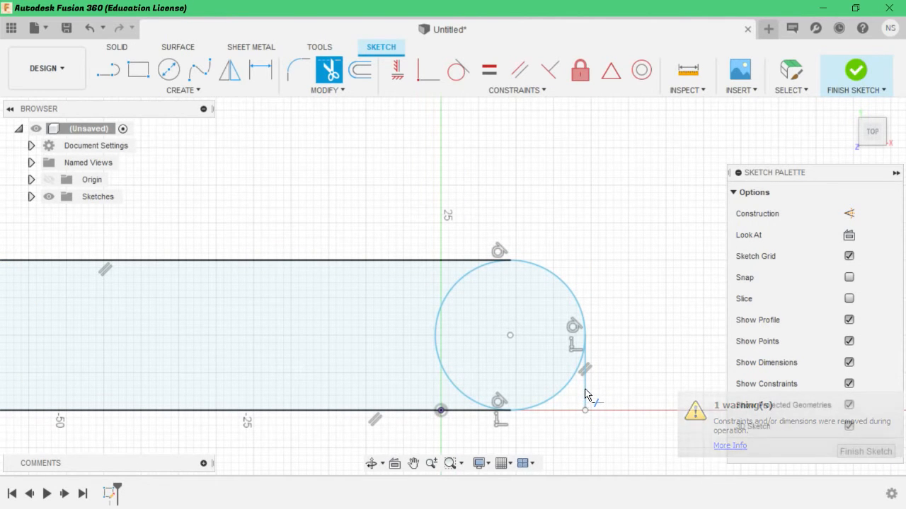
click(585, 390)
Step: Trim away the rectangle's left edge and the corner segments of its upper and lower edges outside the left circle
scroll(440, 392, down, 6)
scroll(294, 353, up, 3)
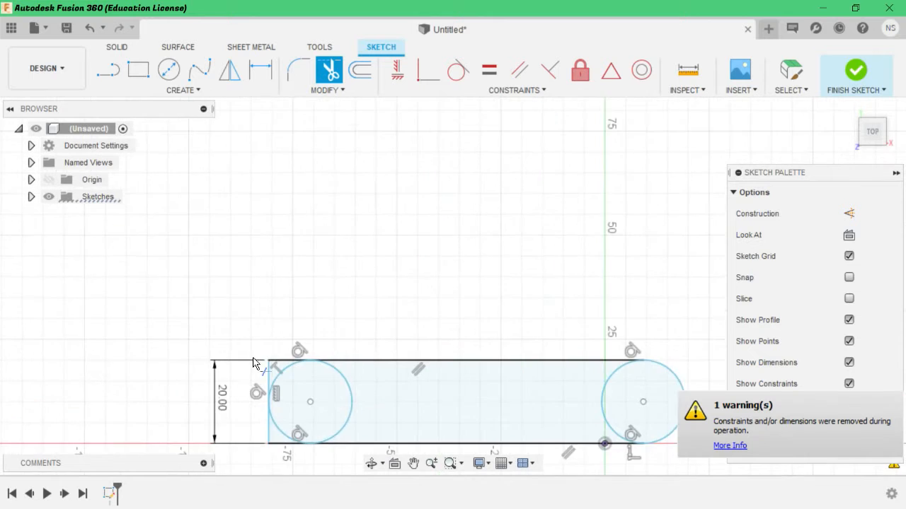
scroll(255, 362, up, 2)
scroll(300, 405, down, 2)
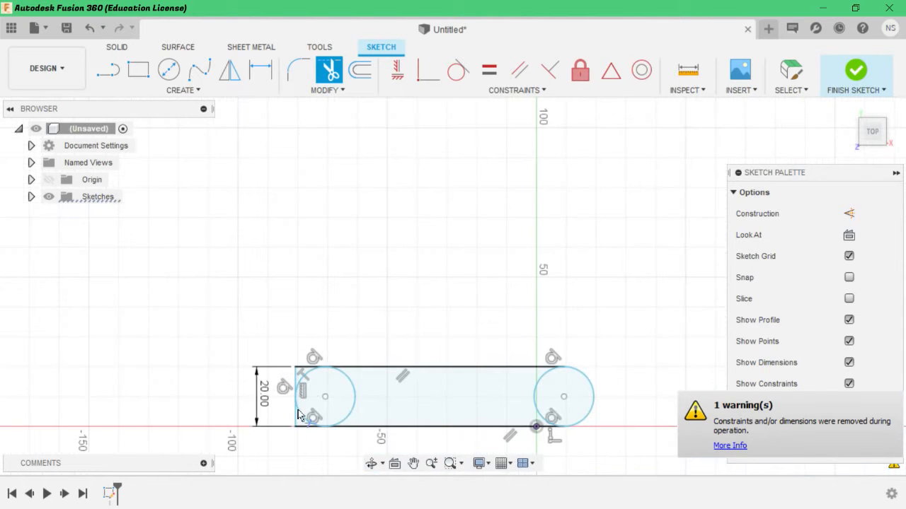
scroll(305, 435, up, 3)
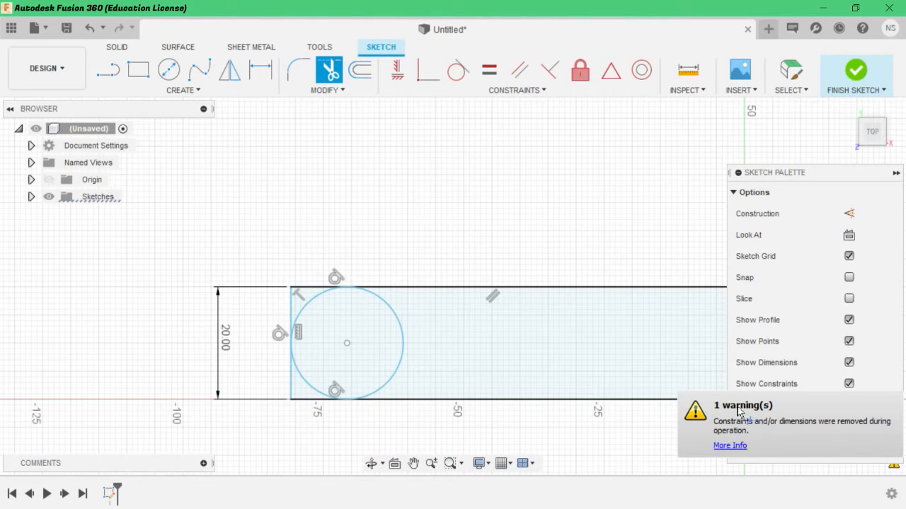
scroll(320, 404, up, 2)
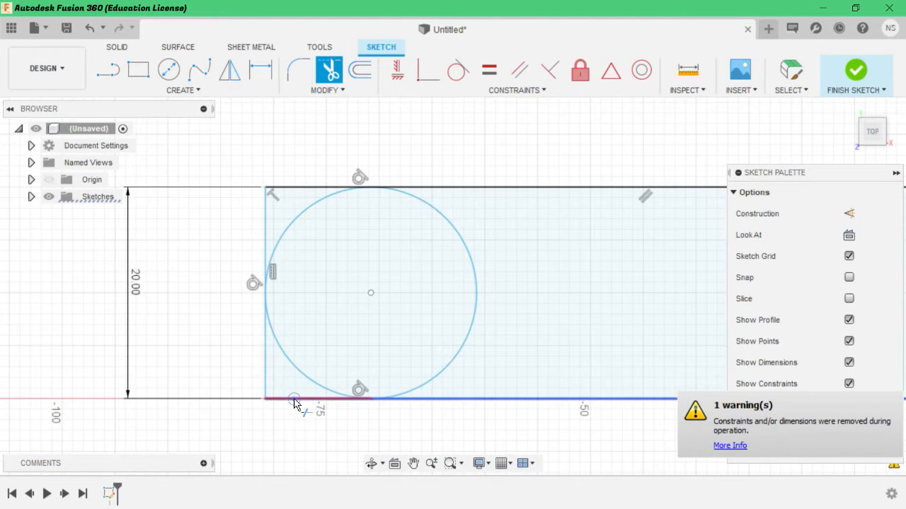
click(264, 354)
click(266, 237)
click(290, 189)
Step: Trim the inner halves of both circles to leave a rounded slot outline
scroll(466, 317, down, 6)
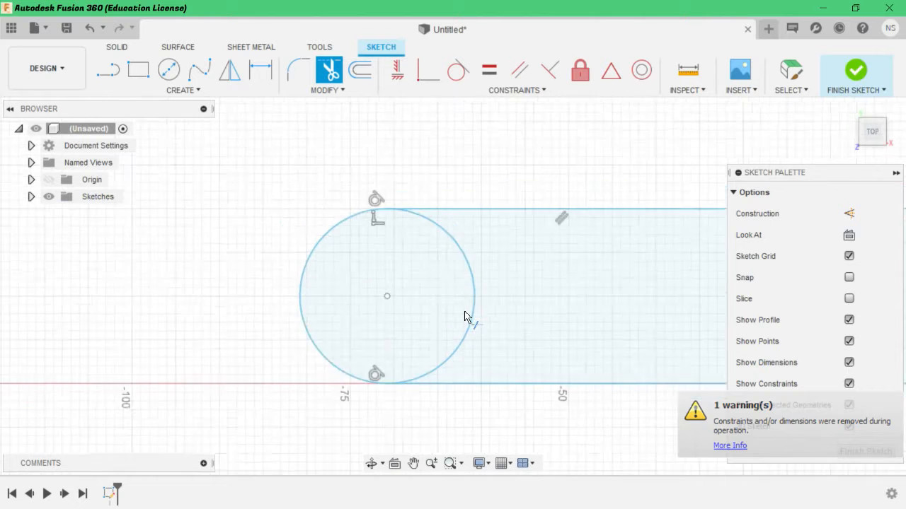
scroll(645, 296, up, 3)
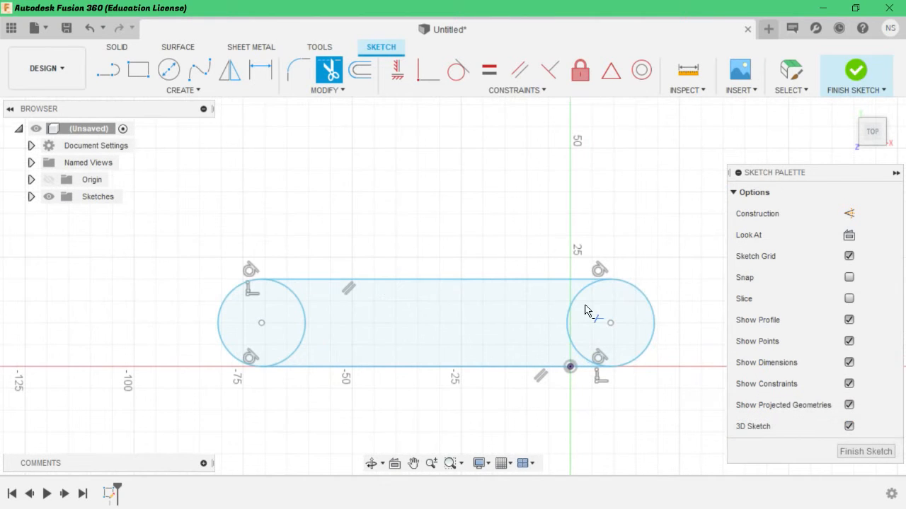
click(571, 344)
click(304, 329)
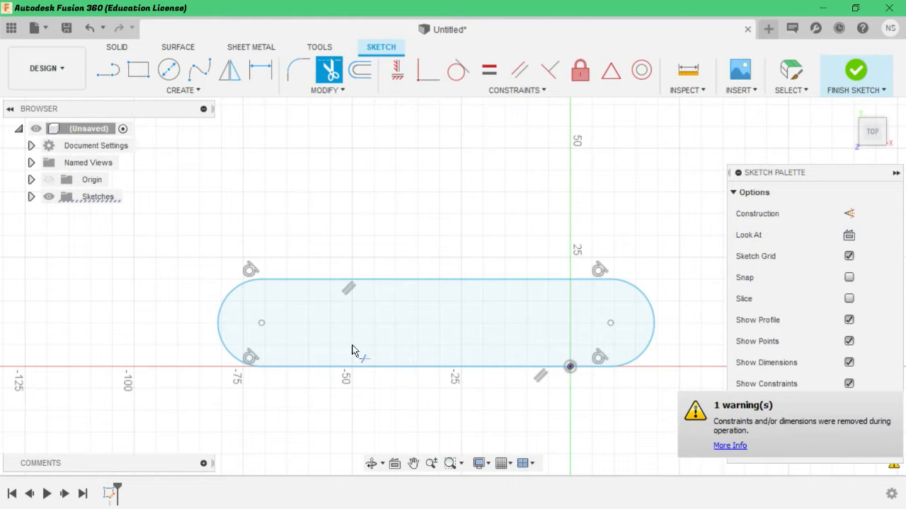
Step: Draw a circle 3 mm in diameter centered on the slot's left arc center
scroll(268, 312, up, 2)
scroll(300, 353, down, 3)
scroll(283, 335, up, 1)
click(168, 70)
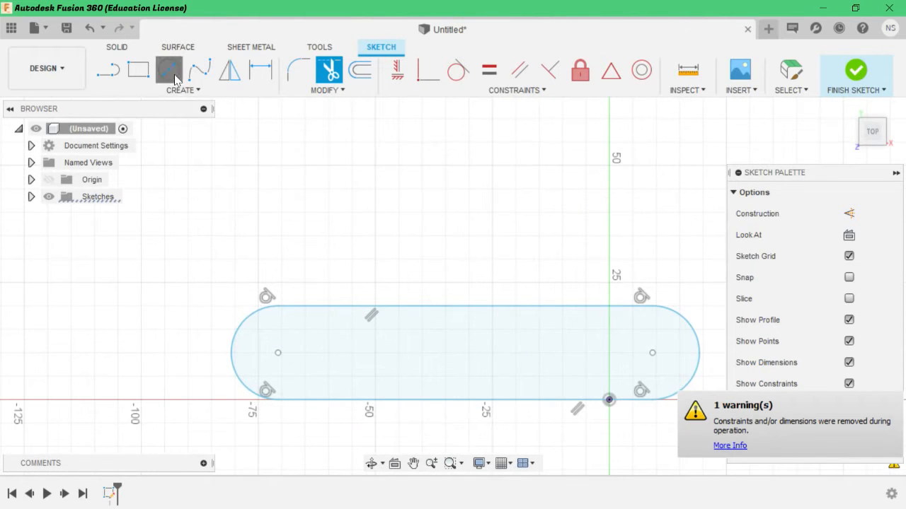
click(278, 353)
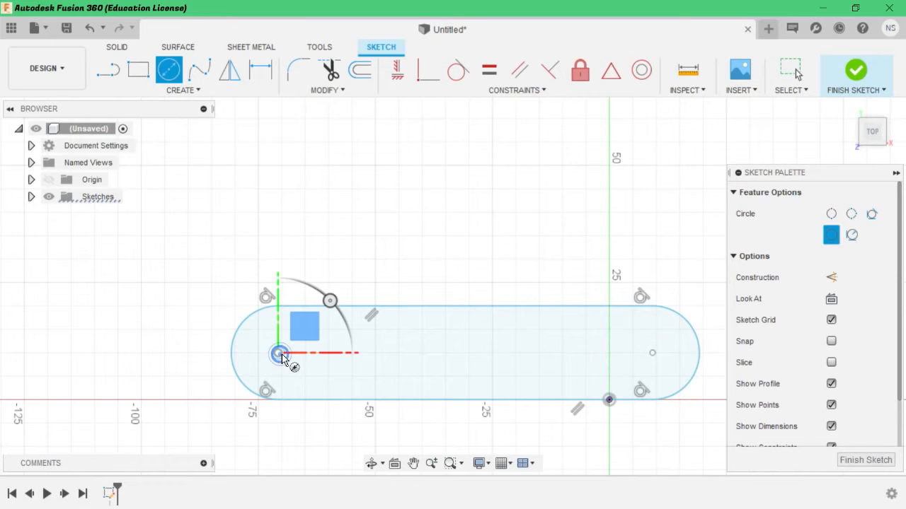
text(3)
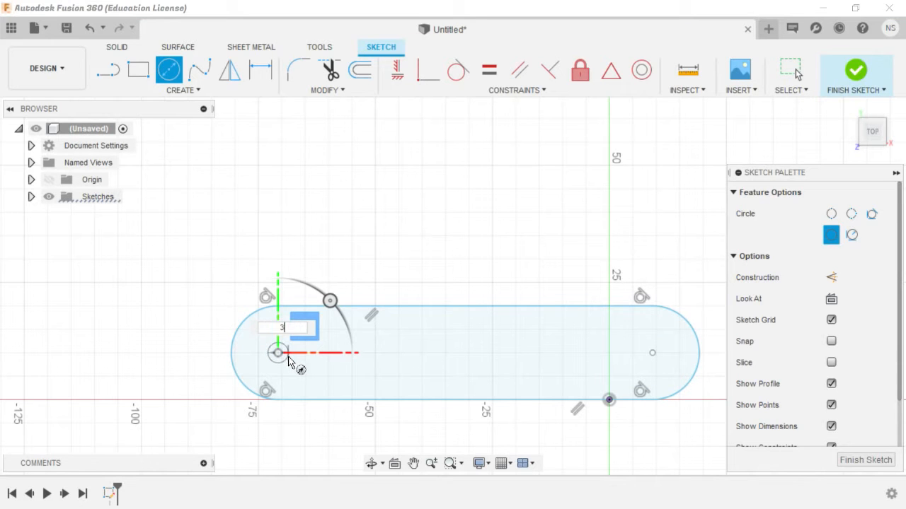
key(Tab)
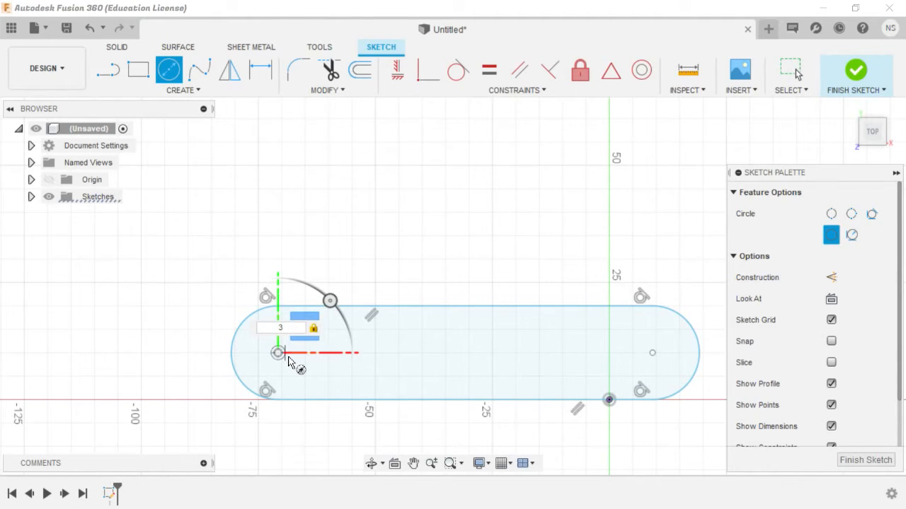
key(Return)
key(Escape)
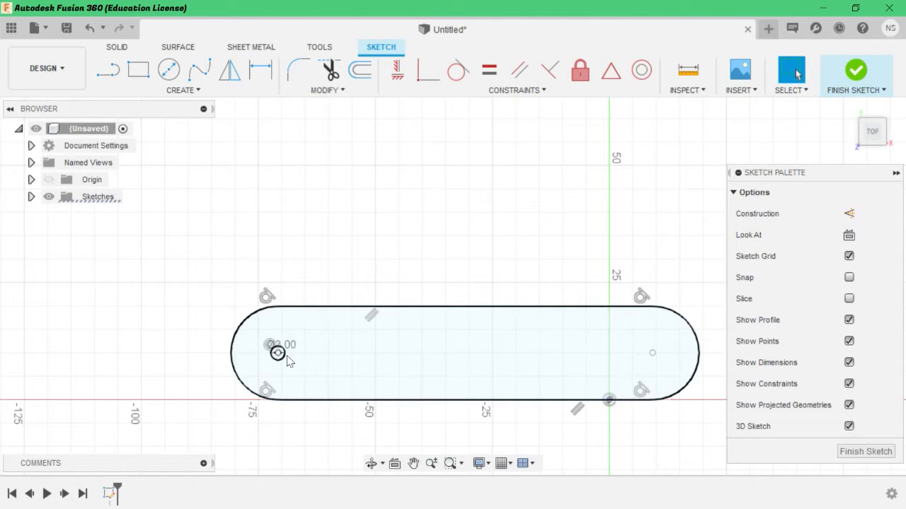
Step: Try to apply a Concentric constraint between the 3 mm circle and the slot's left arc
click(495, 90)
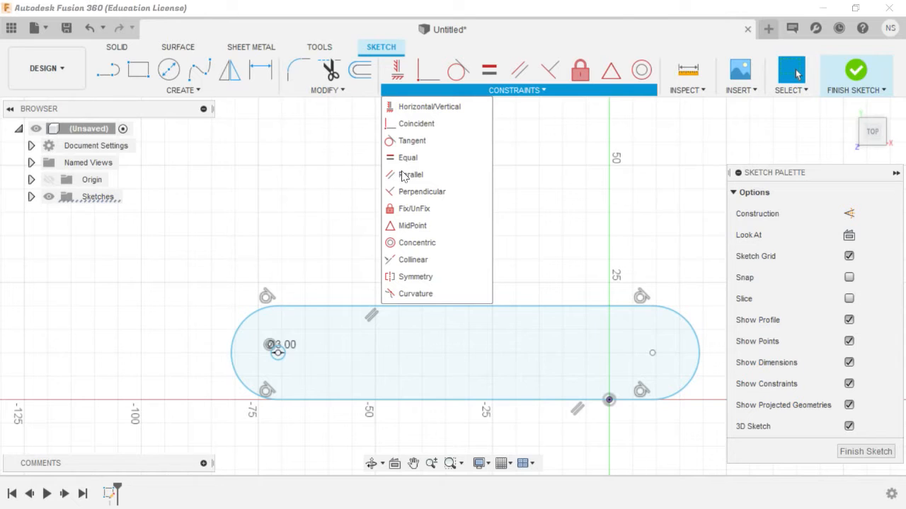
click(407, 245)
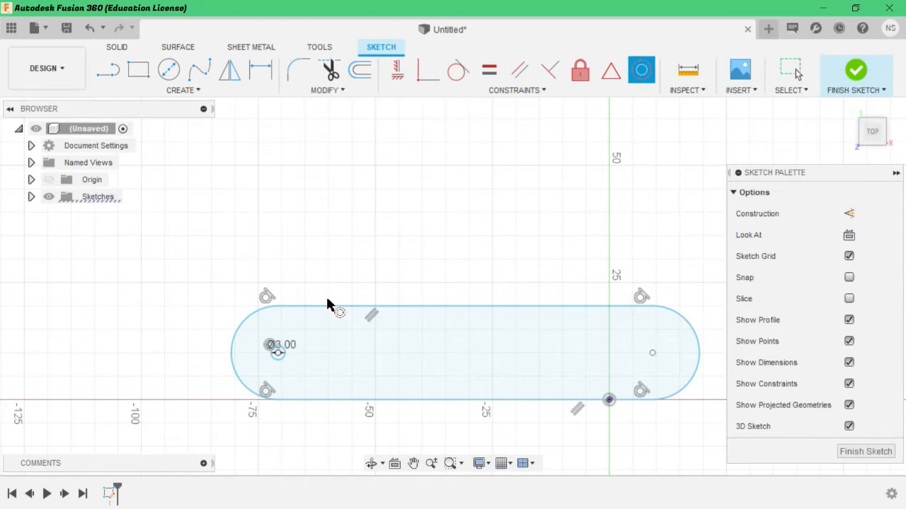
click(280, 354)
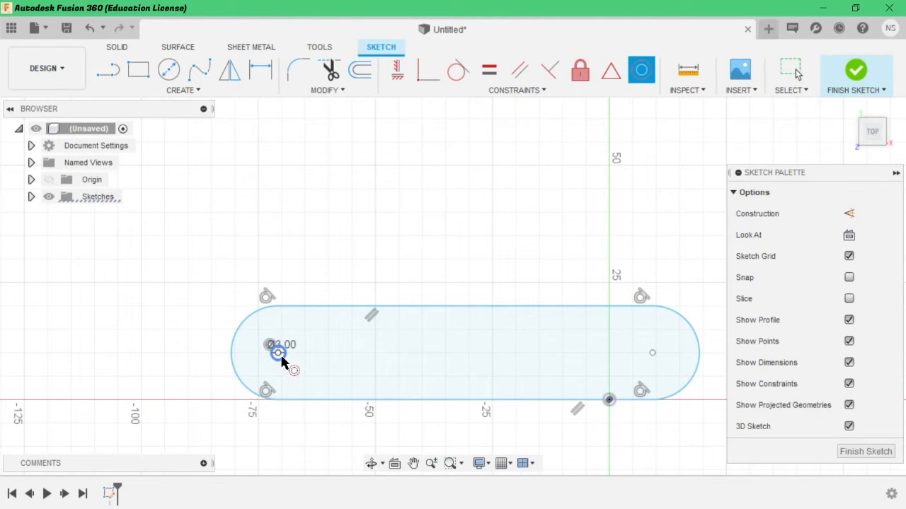
click(233, 346)
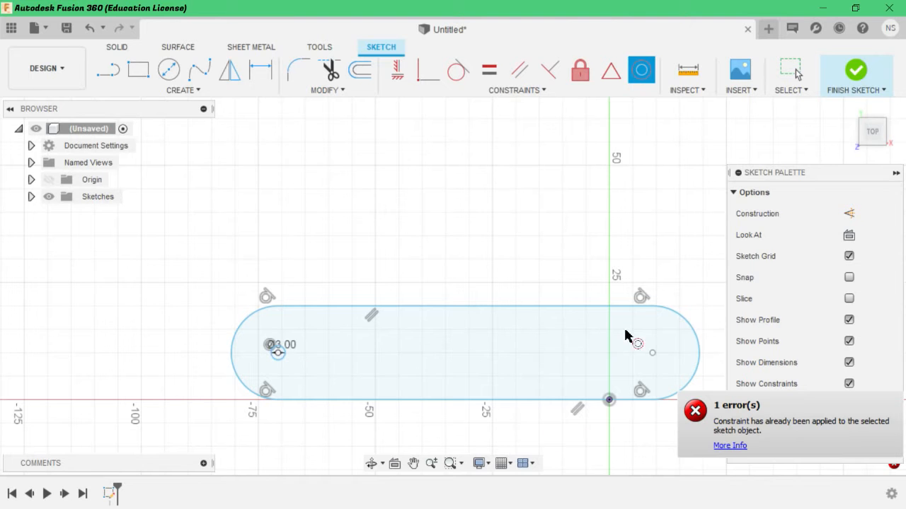
scroll(283, 357, up, 6)
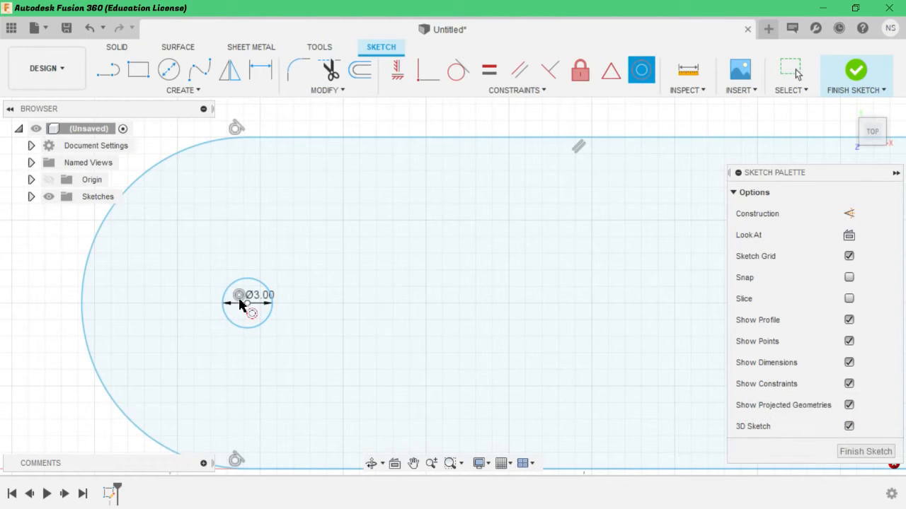
Step: Draw a circle 3 mm in diameter in the empty space above the slot
scroll(242, 298, down, 3)
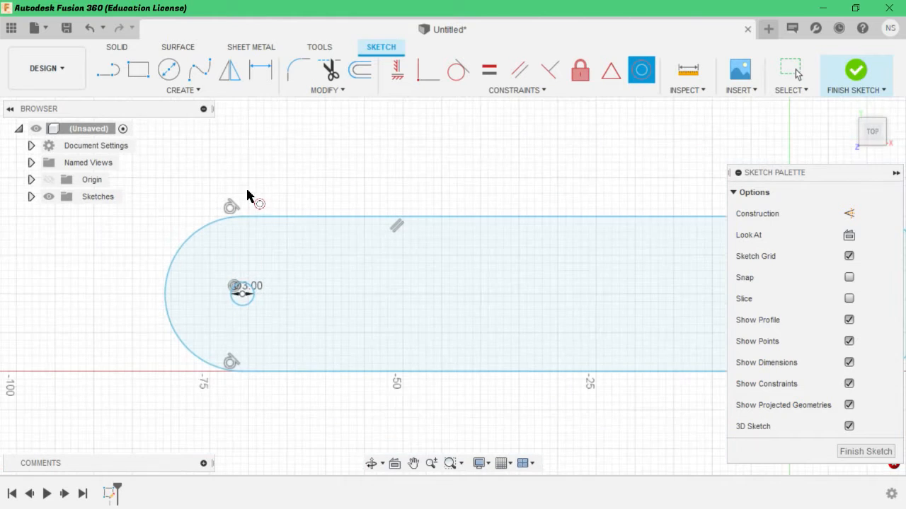
scroll(396, 291, down, 3)
scroll(417, 251, up, 2)
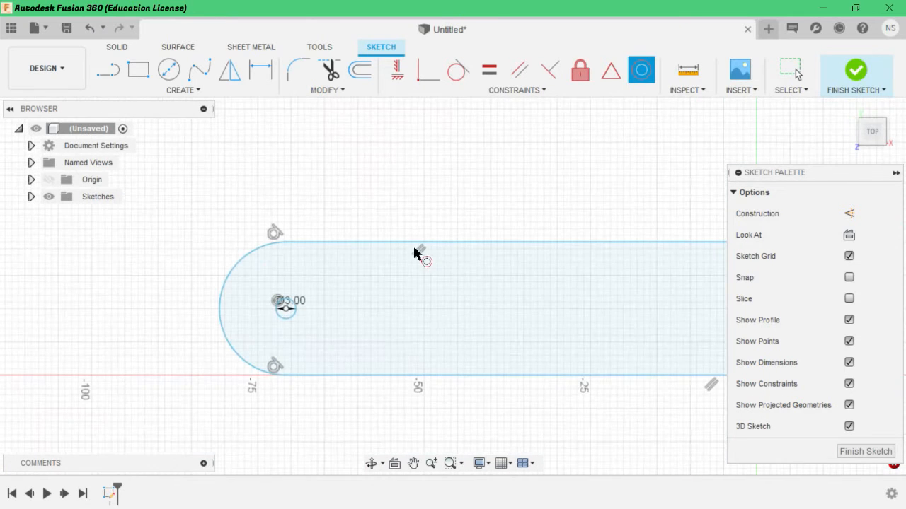
scroll(436, 263, down, 1)
scroll(433, 261, down, 2)
scroll(622, 263, up, 2)
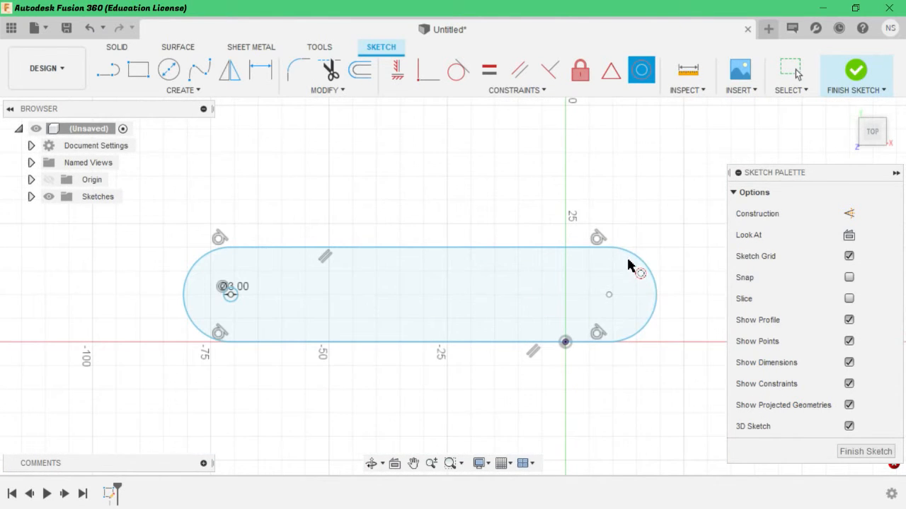
click(168, 69)
click(456, 211)
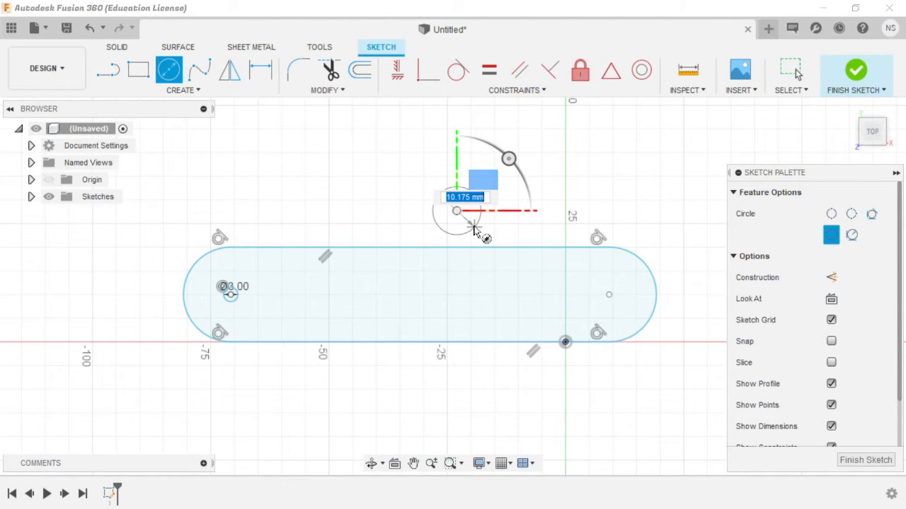
text(3)
key(Return)
key(Escape)
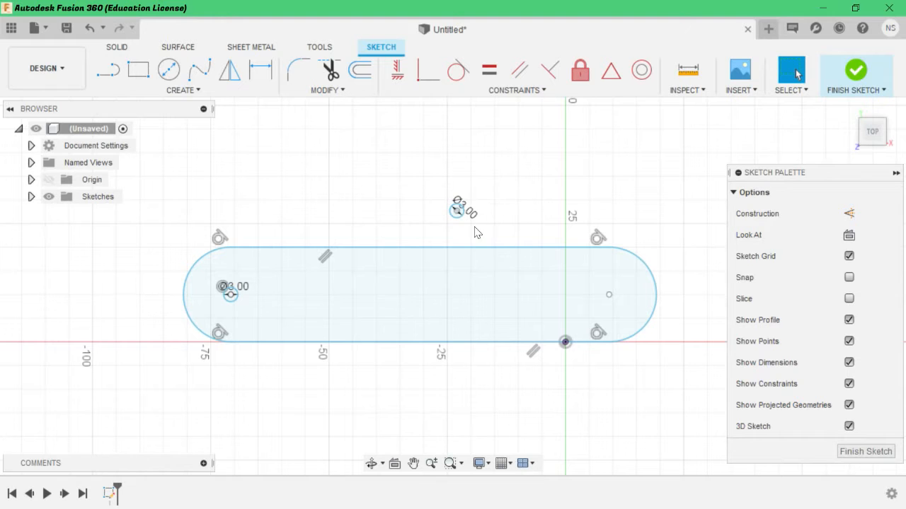
Step: Apply a Concentric constraint between the new 3 mm circle and the slot's right arc
click(489, 91)
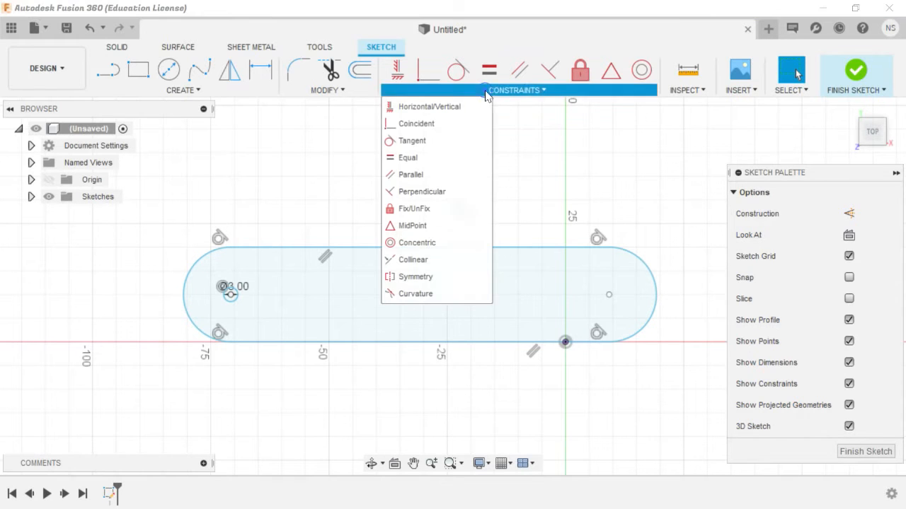
click(642, 70)
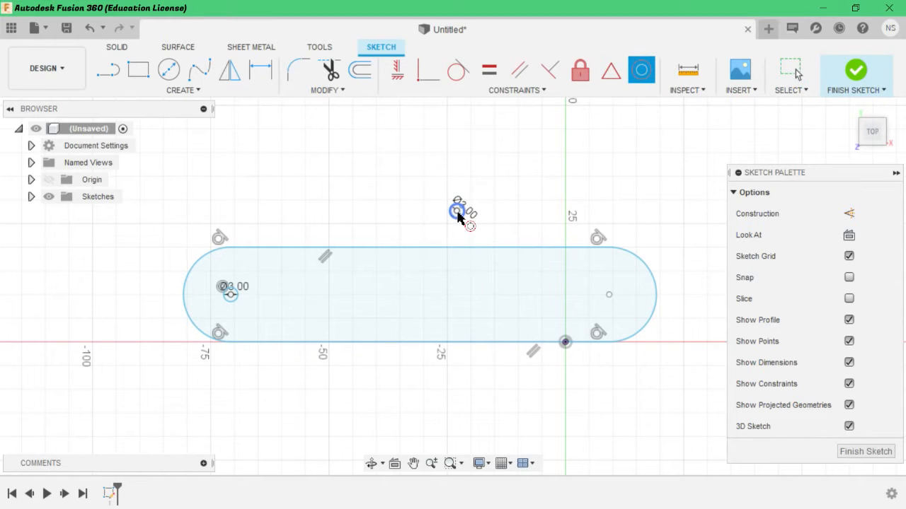
click(457, 213)
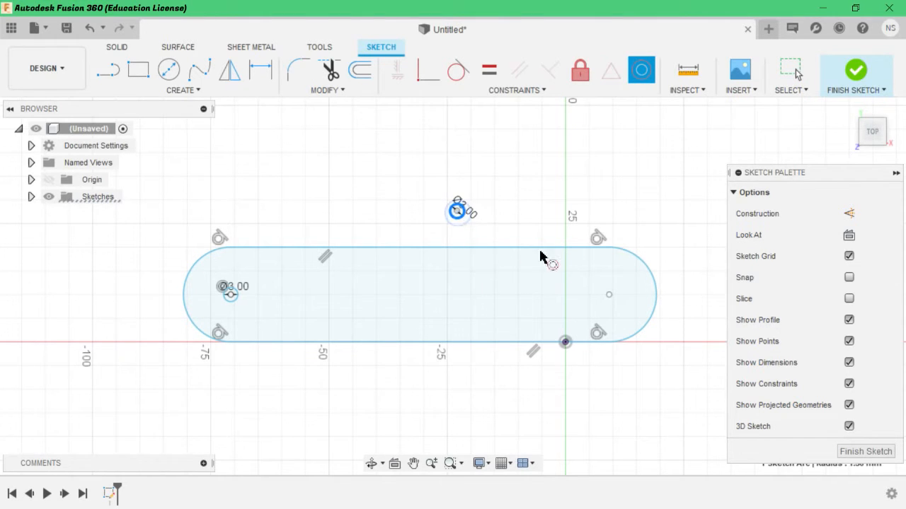
click(658, 293)
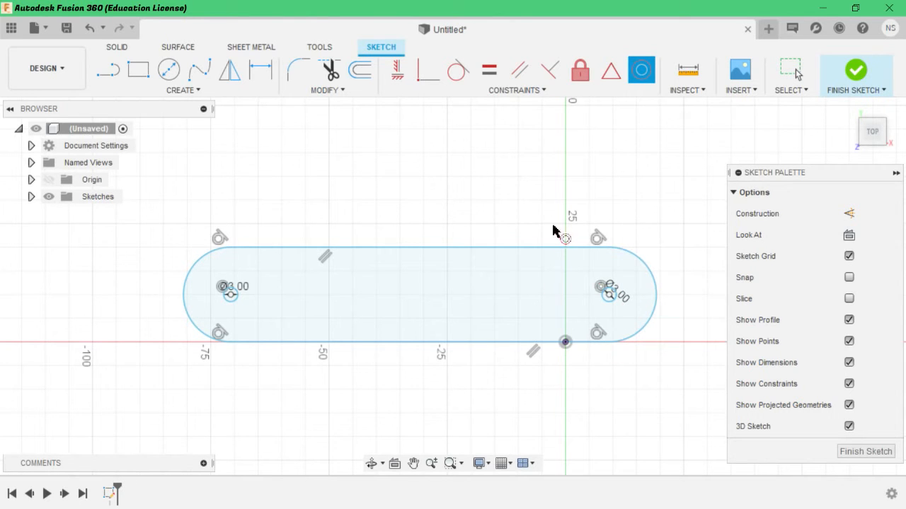
Step: Try to apply a Coincident constraint between the slot's lower edge and the sketch origin
click(486, 94)
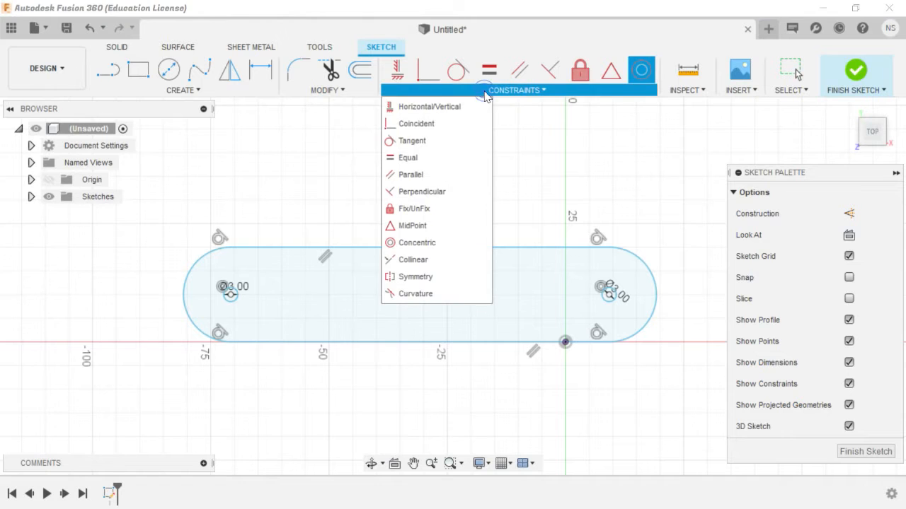
click(424, 76)
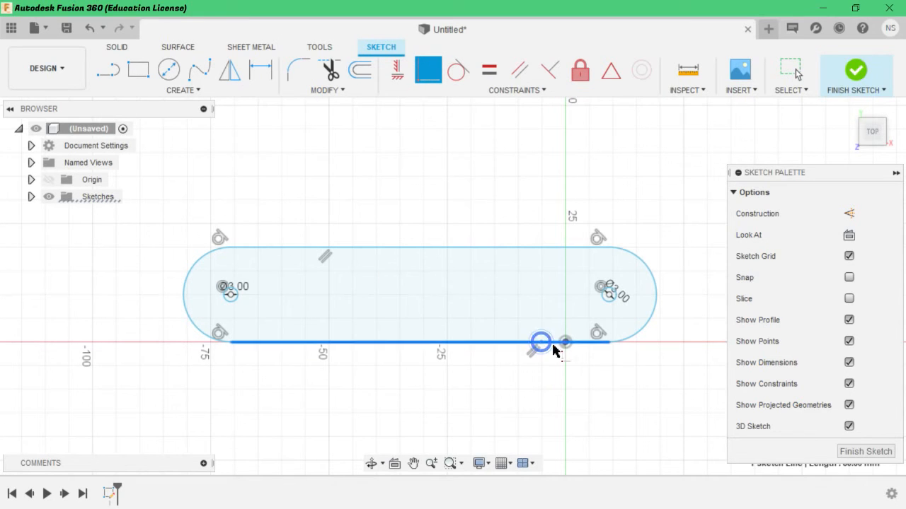
click(566, 346)
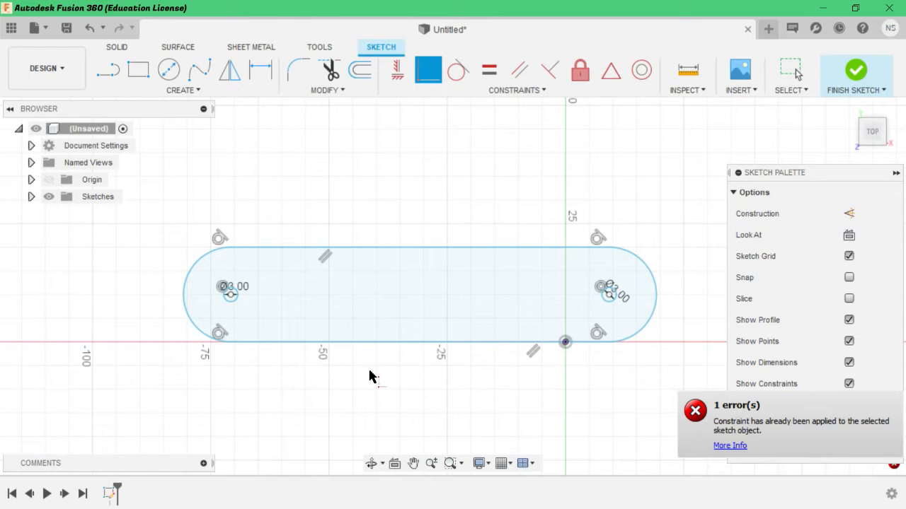
scroll(369, 376, down, 1)
scroll(327, 399, down, 1)
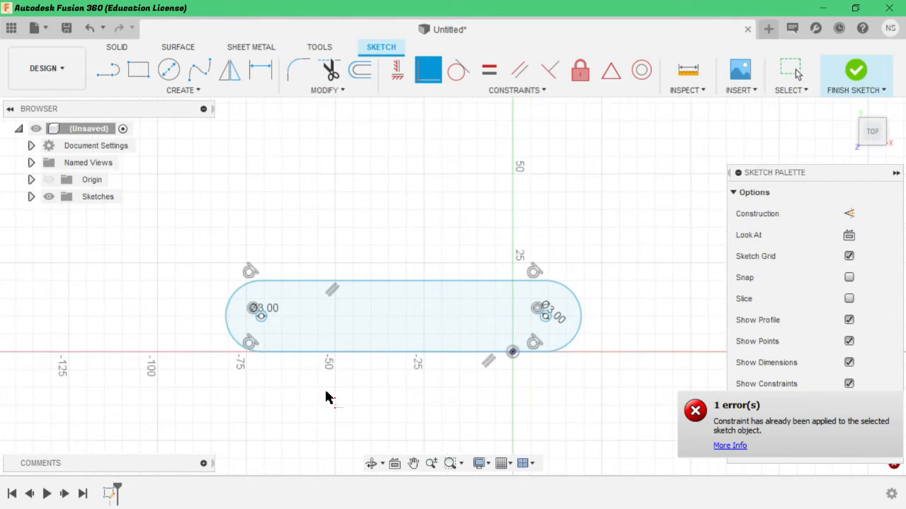
scroll(325, 397, up, 2)
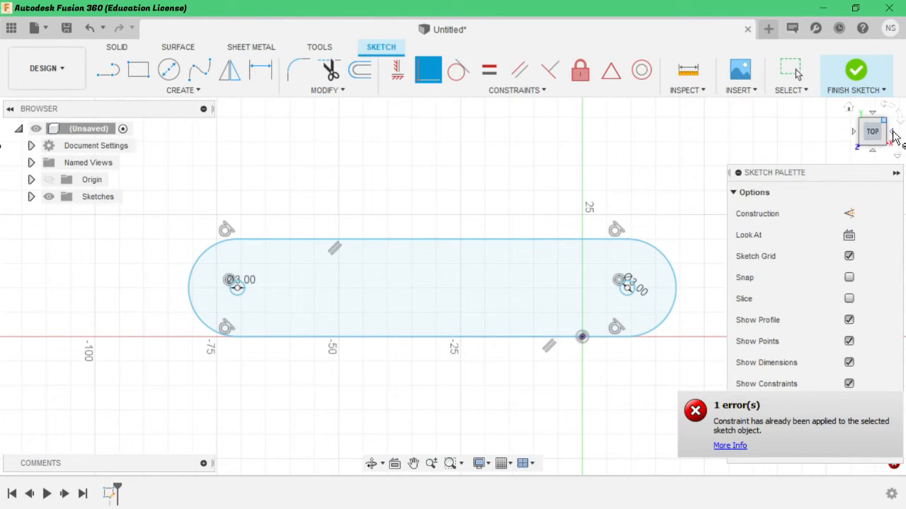
mouse_move(873, 138)
mouse_down()
mouse_move(882, 123)
mouse_move(873, 104)
mouse_move(879, 147)
mouse_up()
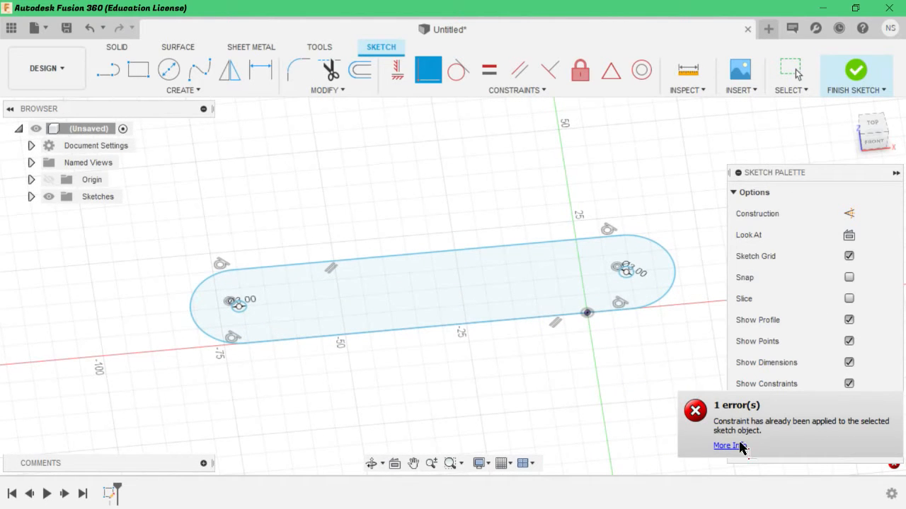
click(695, 416)
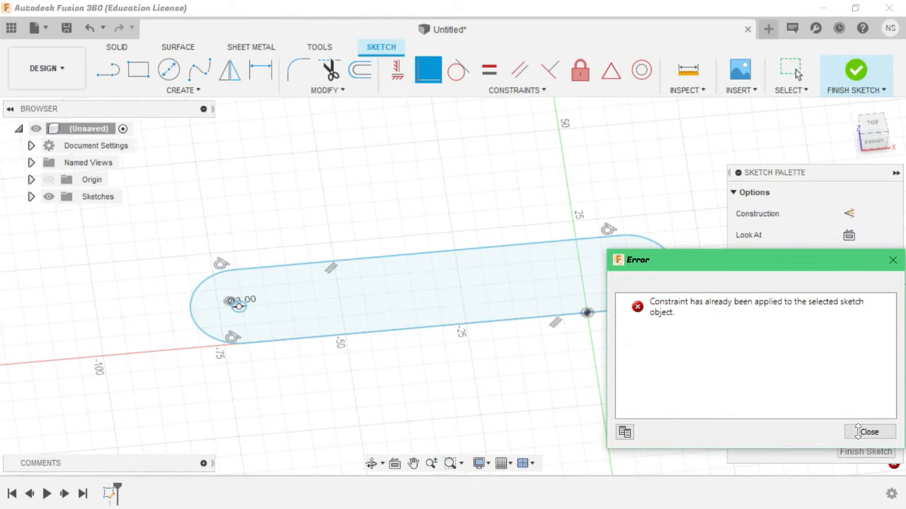
click(868, 432)
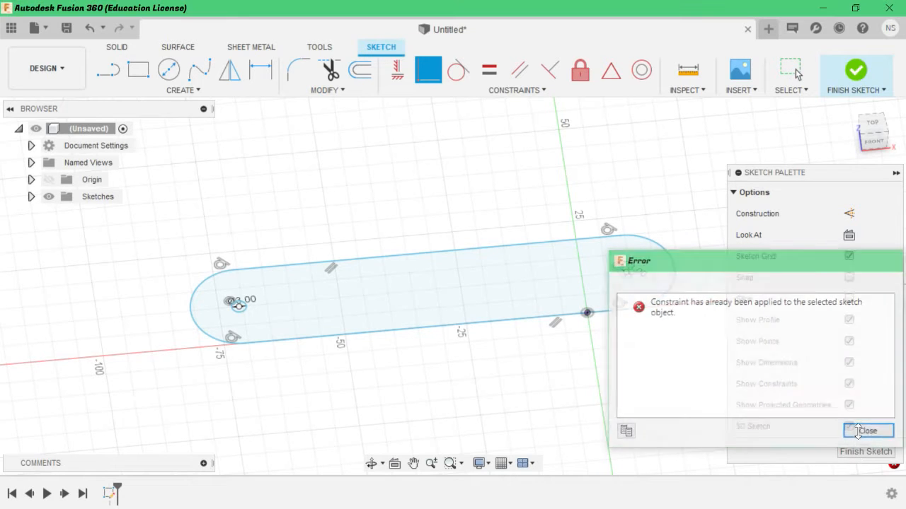
Step: Finish the sketch and extrude the slot profile around the two holes 3 mm as a new body
click(89, 28)
click(864, 452)
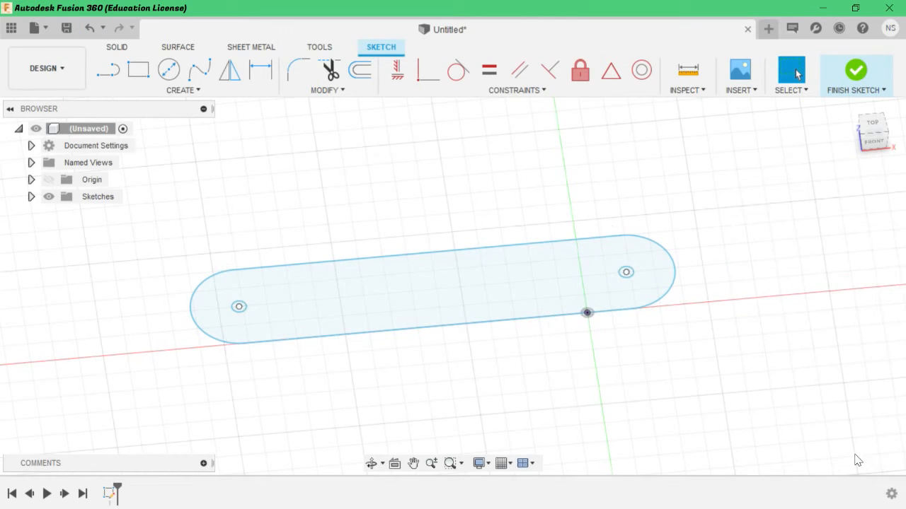
click(872, 143)
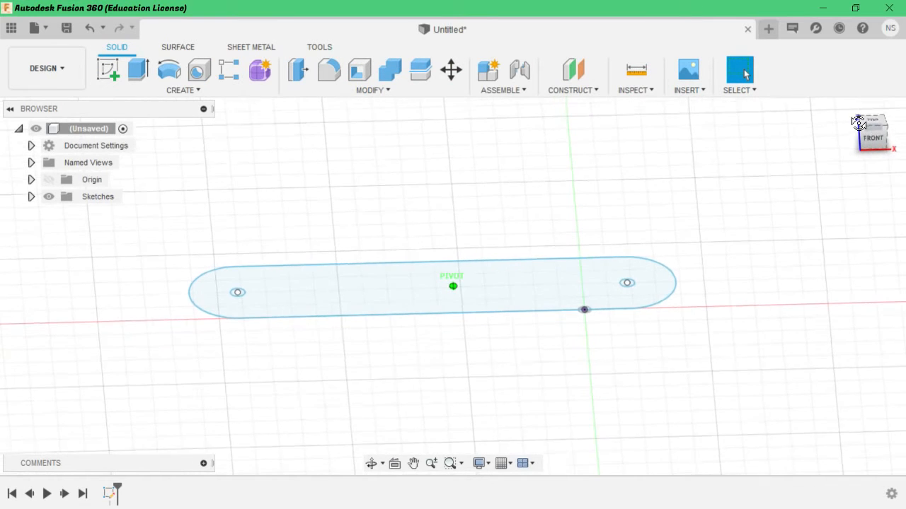
click(138, 69)
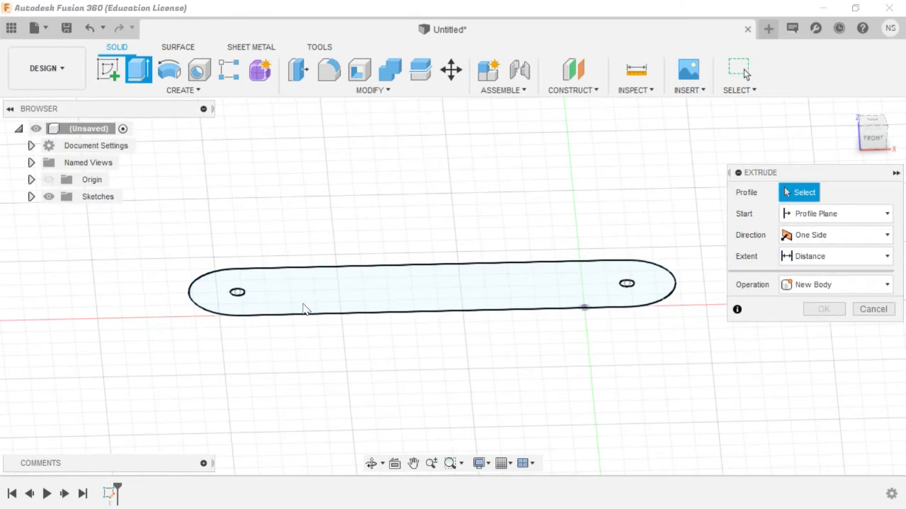
click(302, 304)
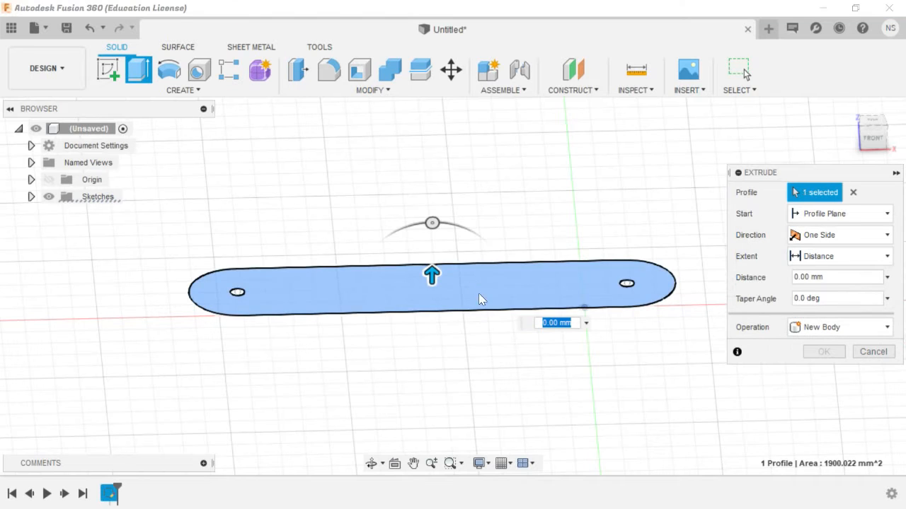
text(3)
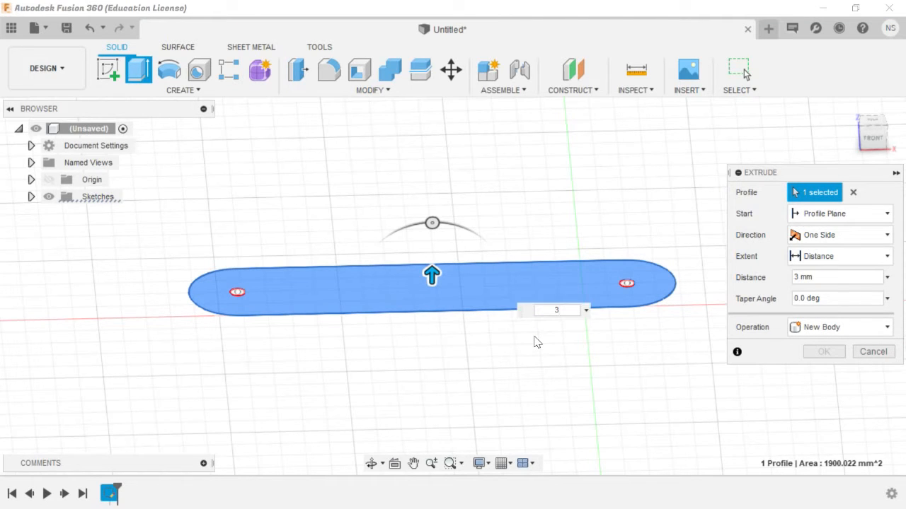
key(Return)
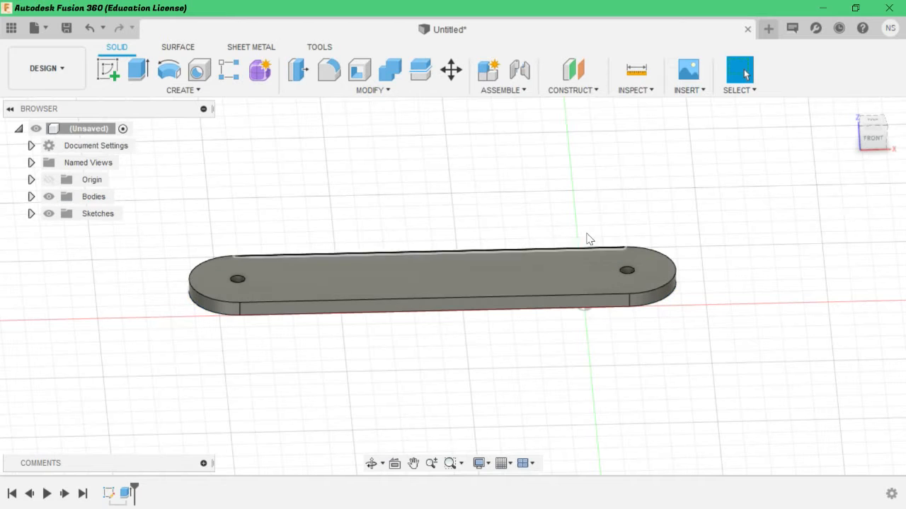
Step: Create a new sketch on the front origin plane and face it straight on
mouse_move(879, 138)
mouse_down()
mouse_move(866, 111)
mouse_move(870, 139)
mouse_up()
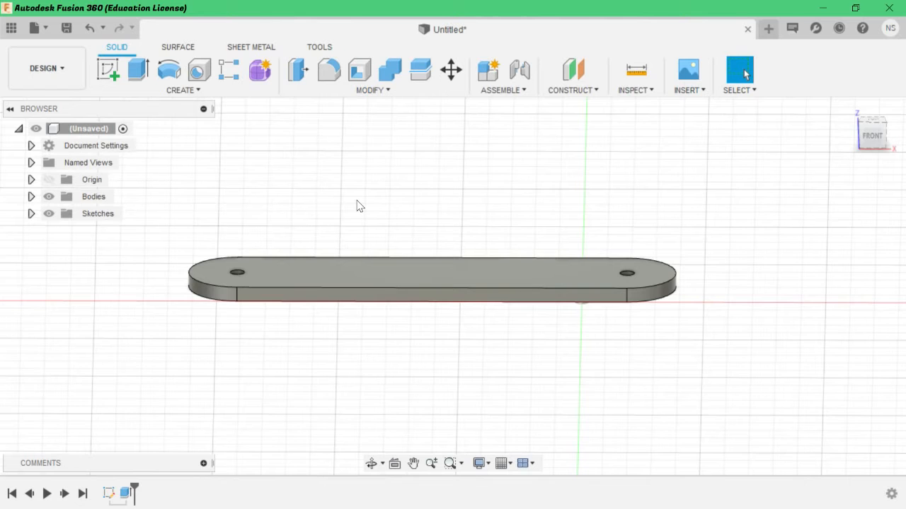
scroll(351, 273, up, 2)
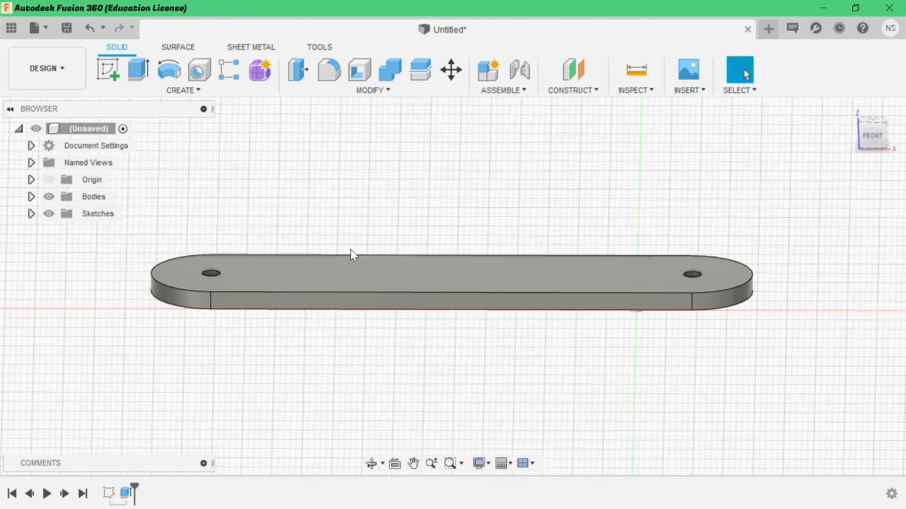
scroll(351, 254, down, 4)
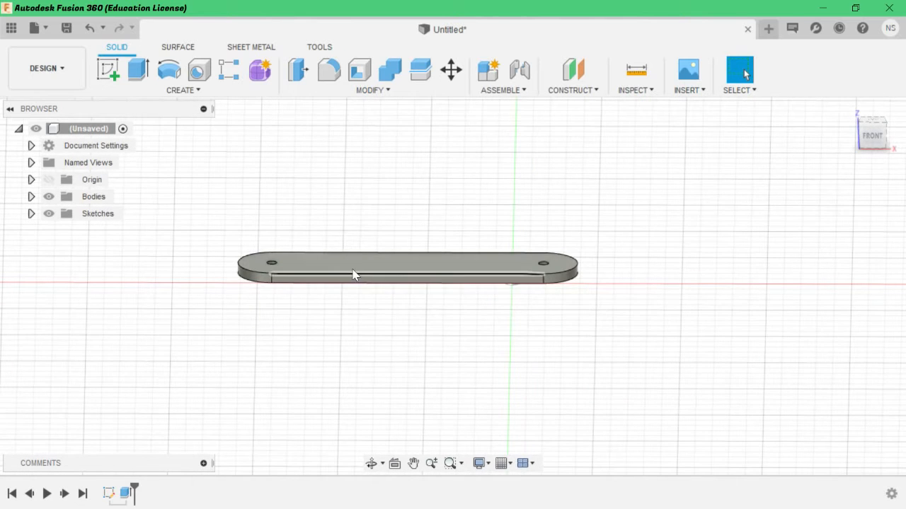
scroll(329, 228, up, 2)
scroll(329, 228, up, 1)
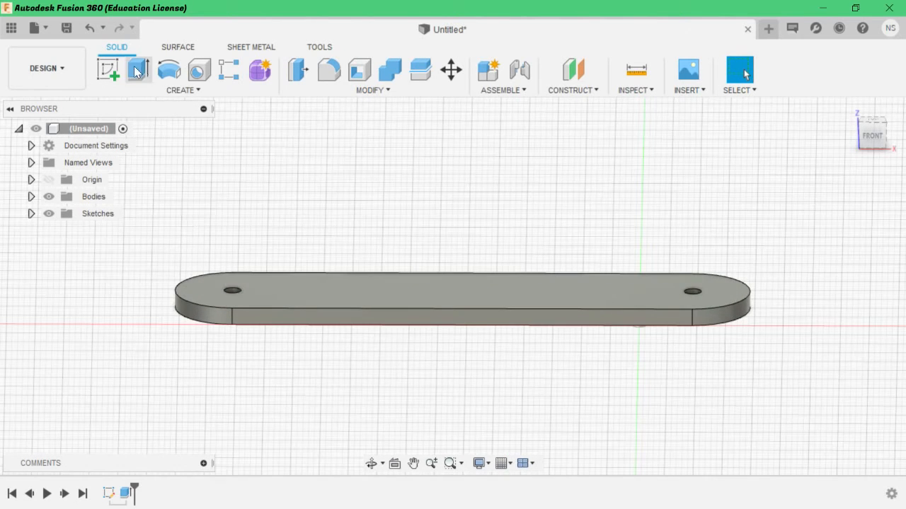
click(108, 70)
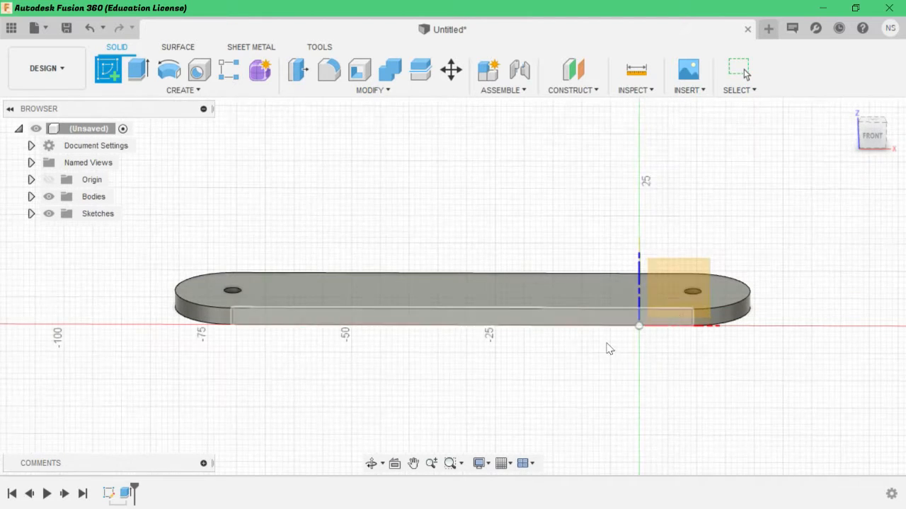
click(670, 277)
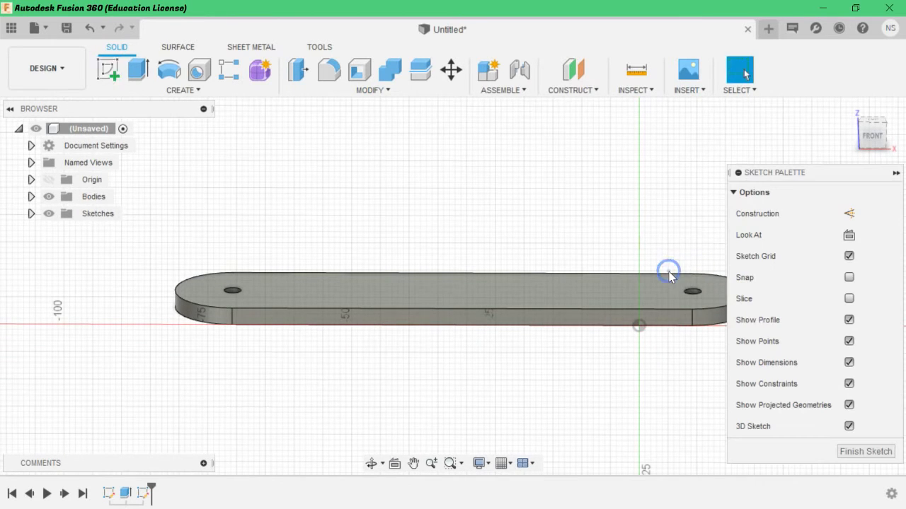
click(874, 138)
Step: Sketch a two-point rectangle 30 mm wide and about 15 mm tall, ending on the slot plate's lower edge near its middle
scroll(375, 271, down, 2)
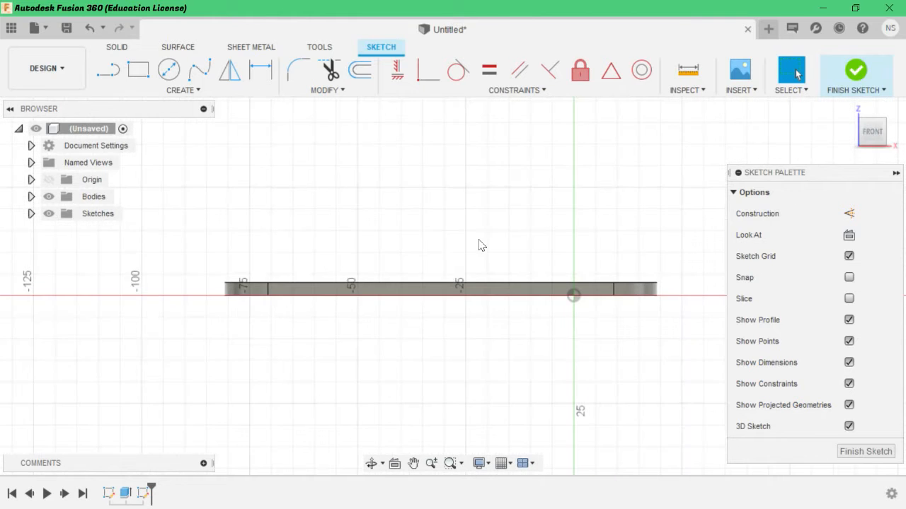
scroll(479, 244, up, 3)
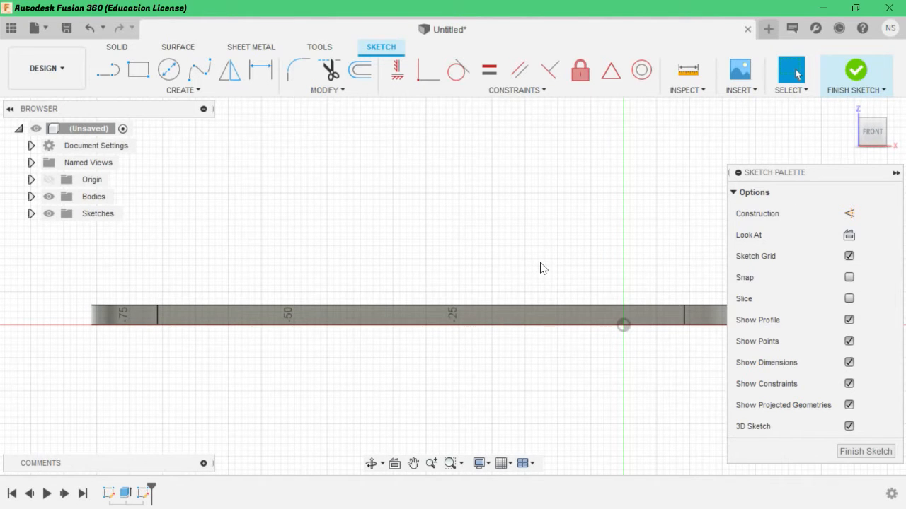
scroll(457, 331, down, 2)
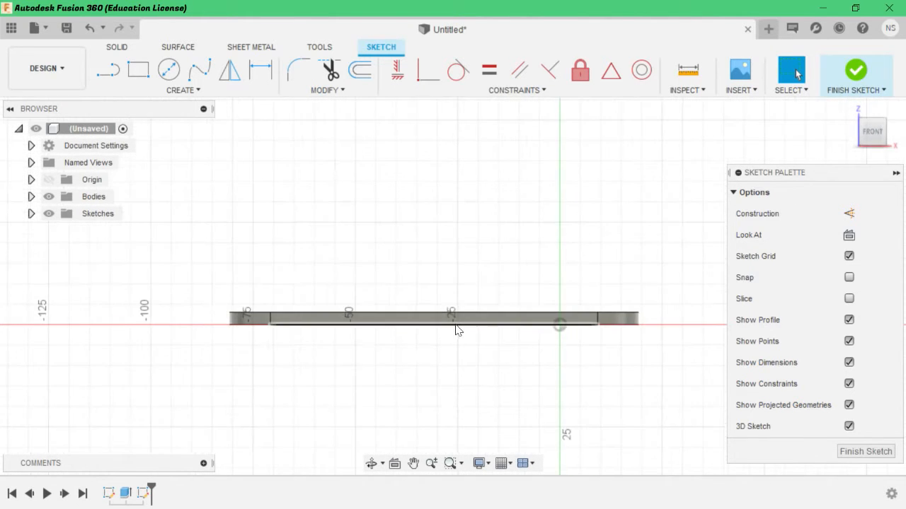
scroll(424, 316, up, 3)
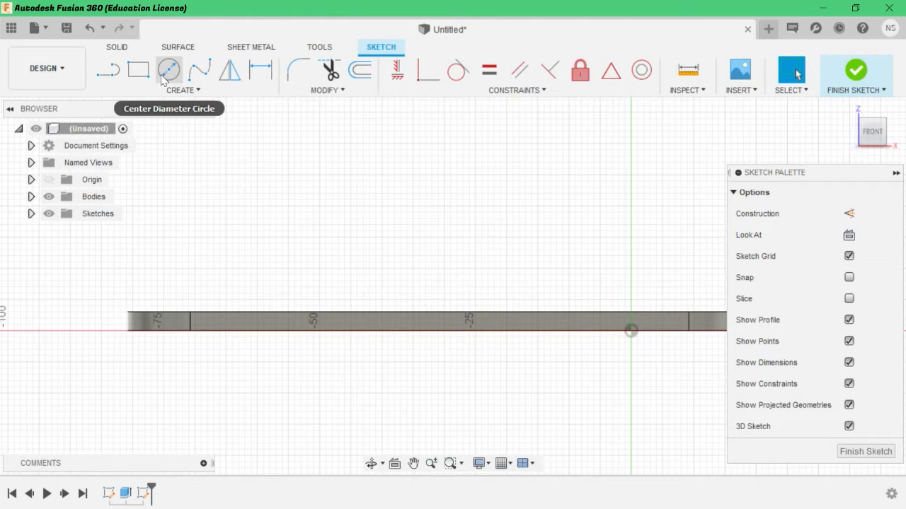
click(139, 73)
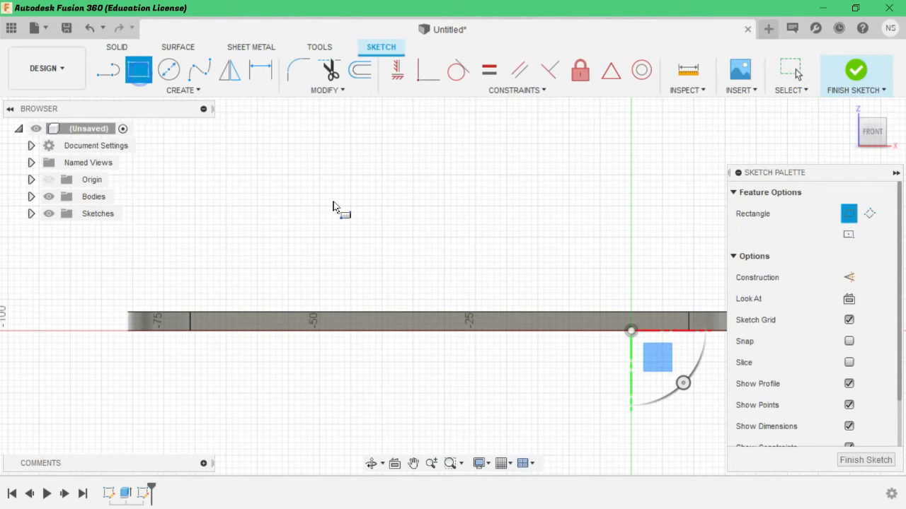
click(412, 236)
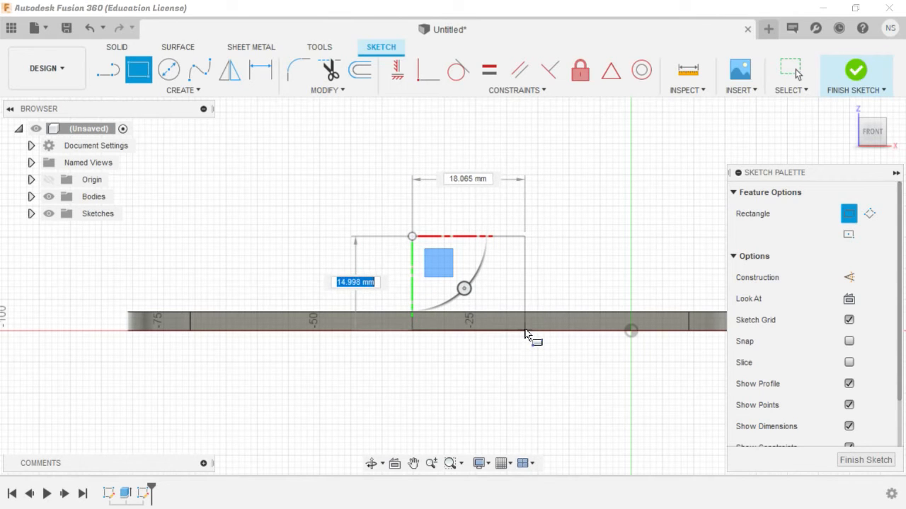
key(Tab)
text(15)
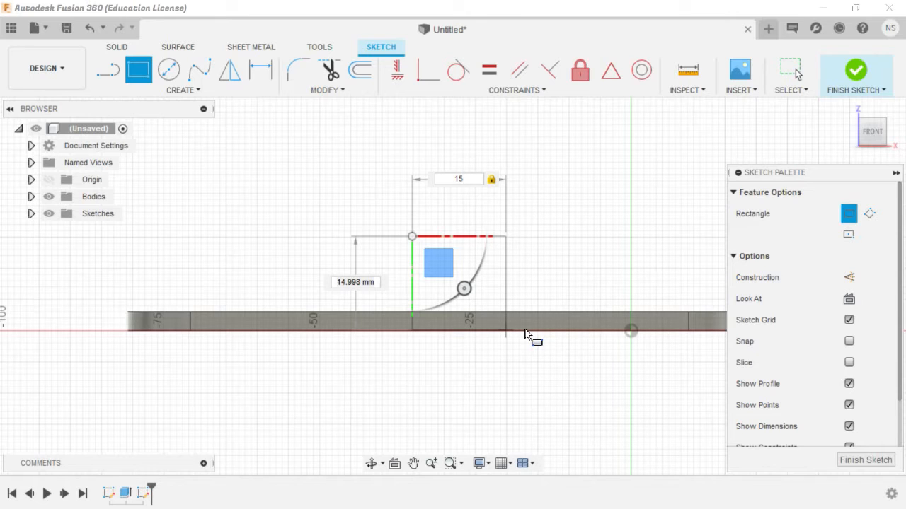
text(30)
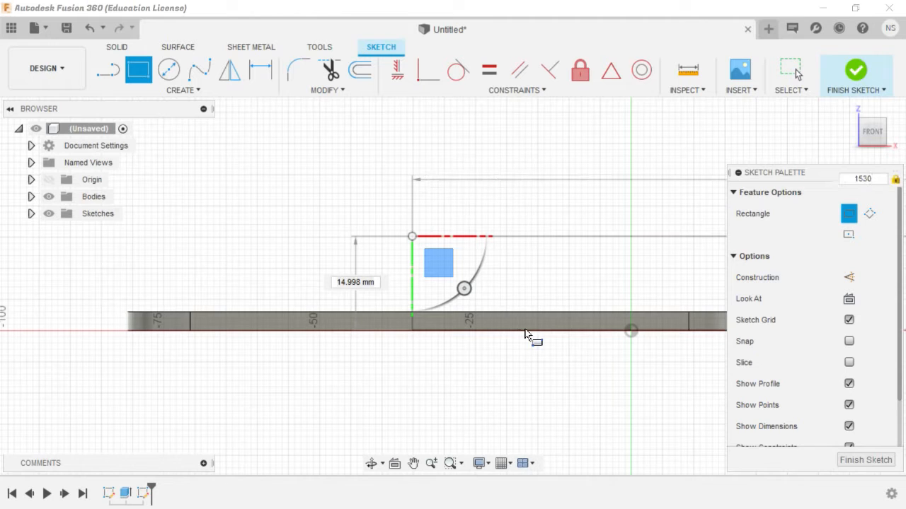
key(BackSpace)
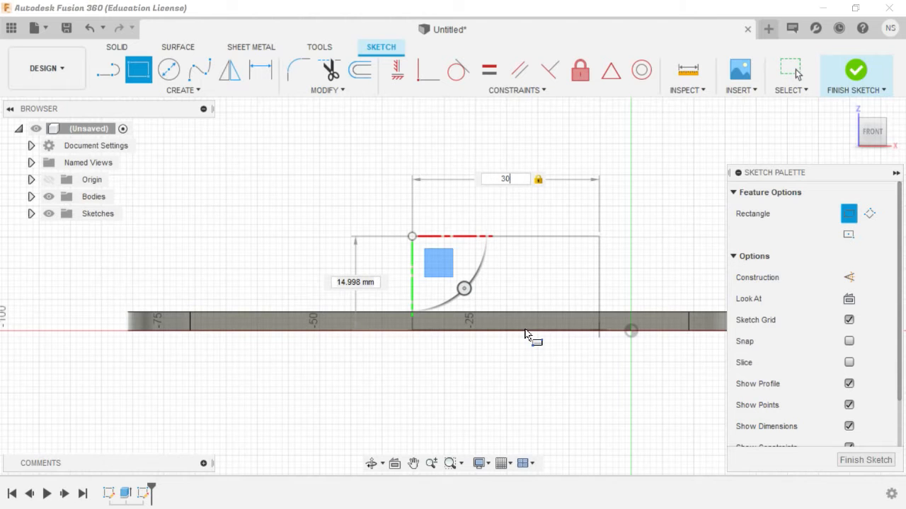
scroll(617, 389, down, 4)
scroll(632, 361, up, 4)
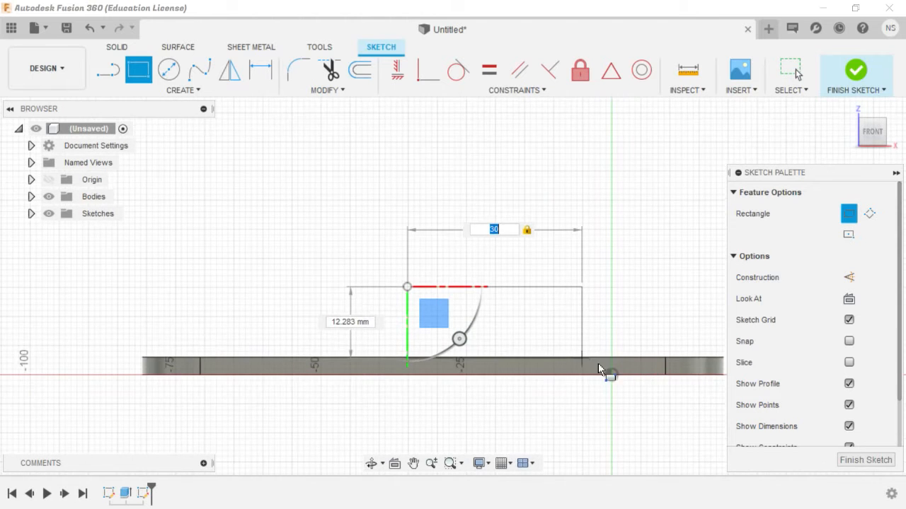
scroll(598, 363, up, 3)
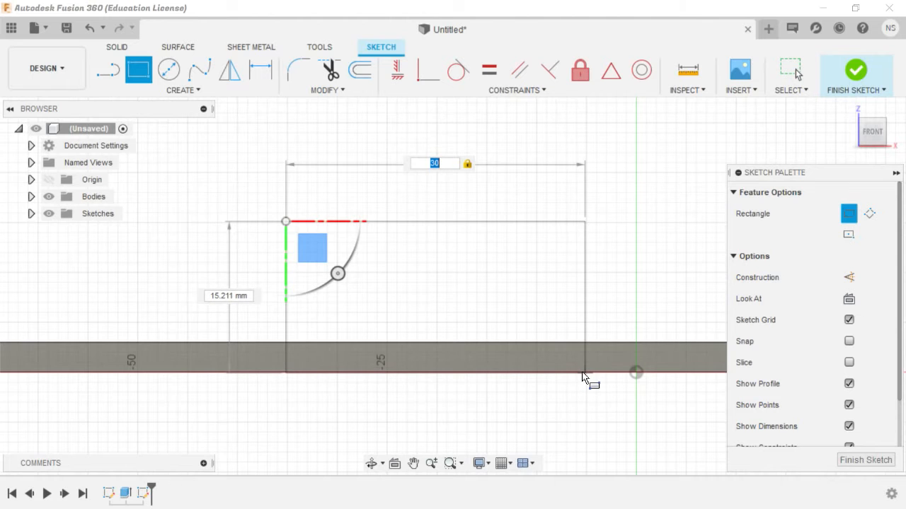
scroll(583, 376, down, 3)
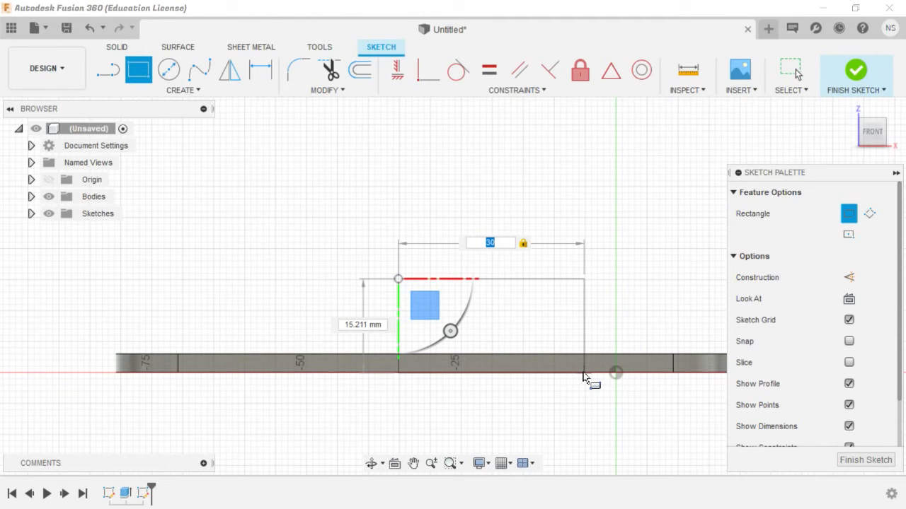
click(583, 374)
Step: Apply a MidPoint constraint between the rectangle's lower edge and the slot plate's straight lower edge
scroll(633, 269, up, 3)
scroll(618, 298, down, 3)
scroll(615, 304, down, 3)
scroll(583, 417, up, 3)
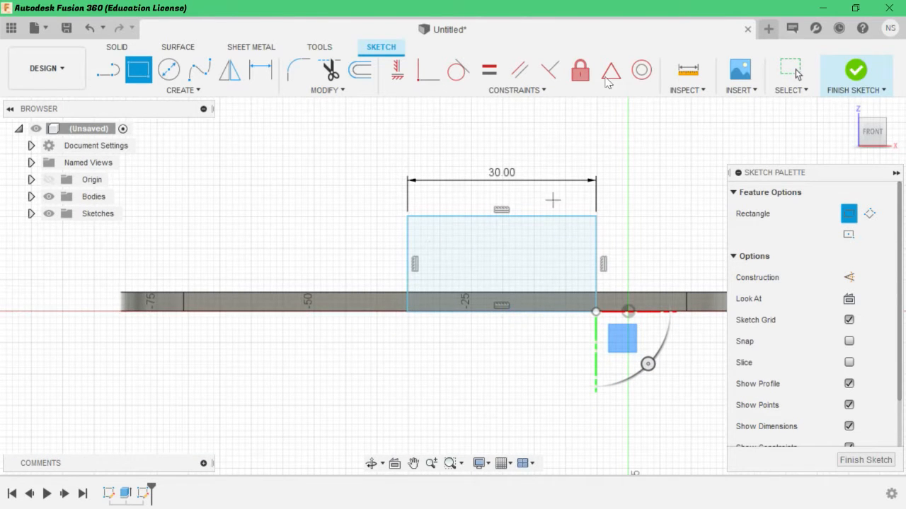
click(525, 91)
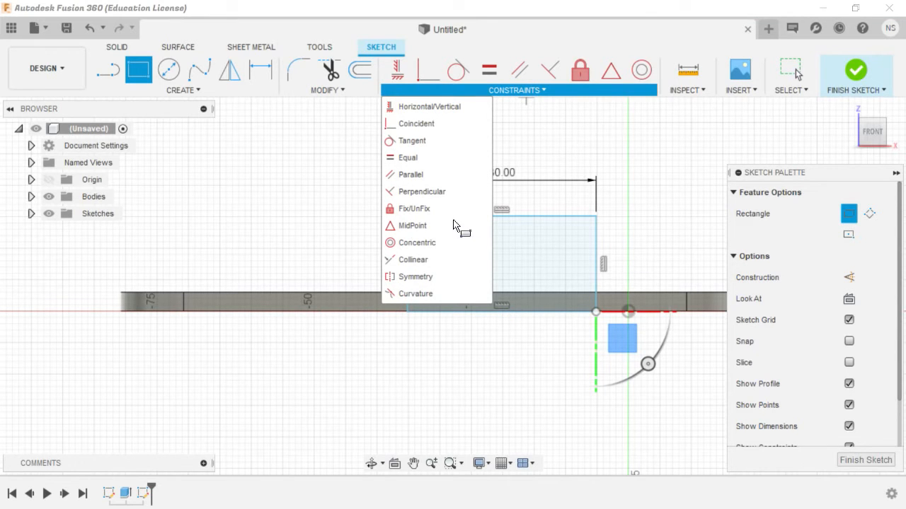
click(418, 225)
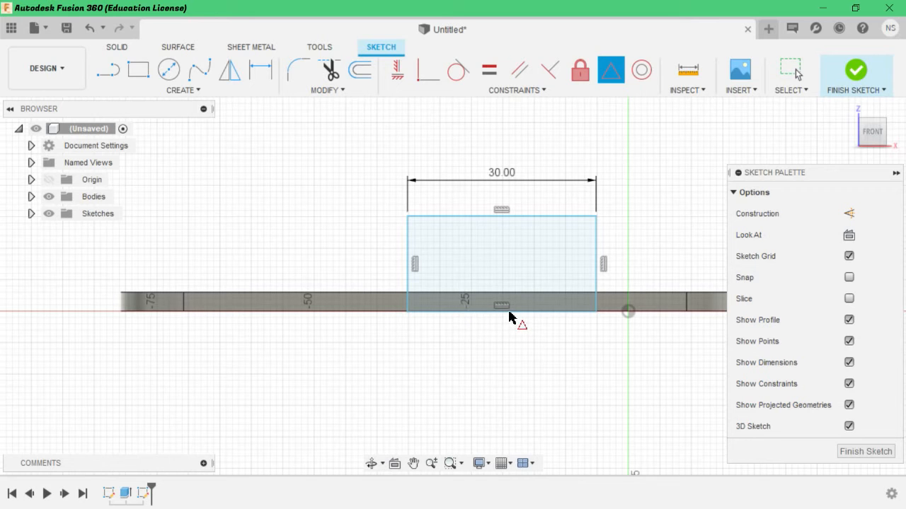
scroll(509, 316, up, 6)
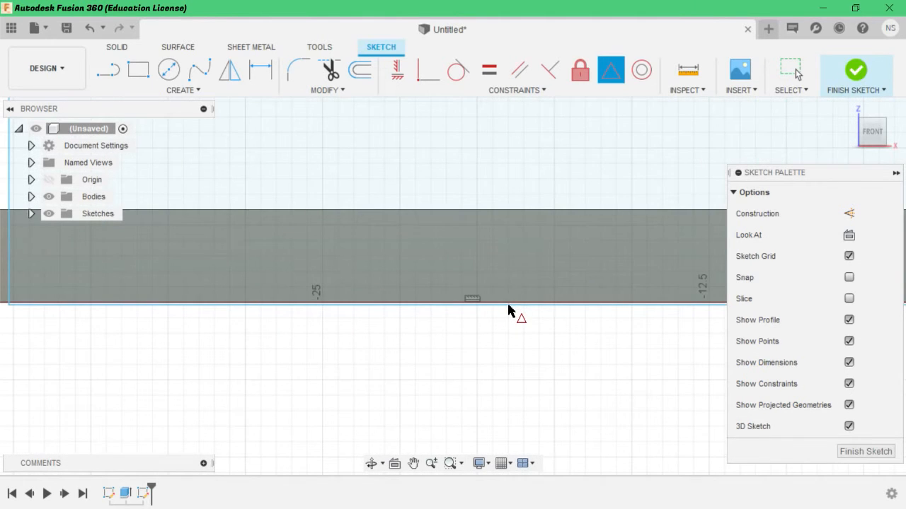
scroll(508, 310, down, 5)
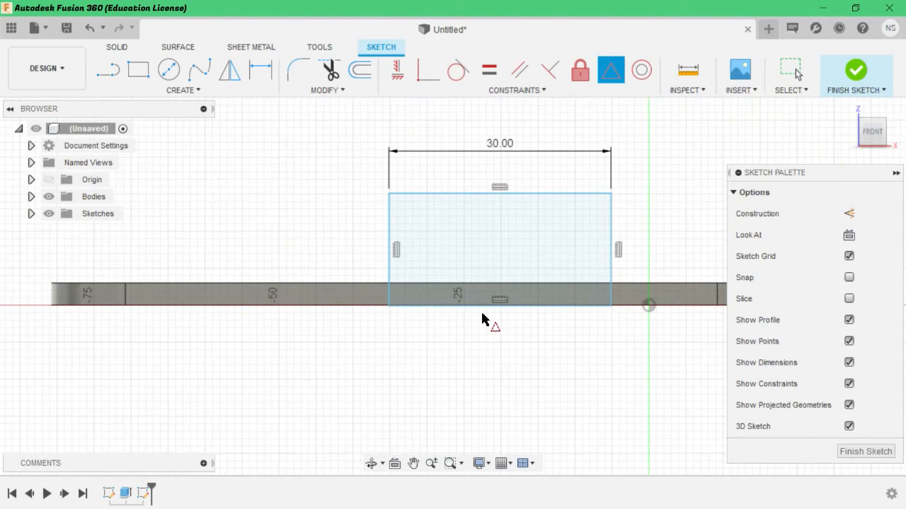
scroll(485, 317, up, 4)
scroll(479, 318, up, 5)
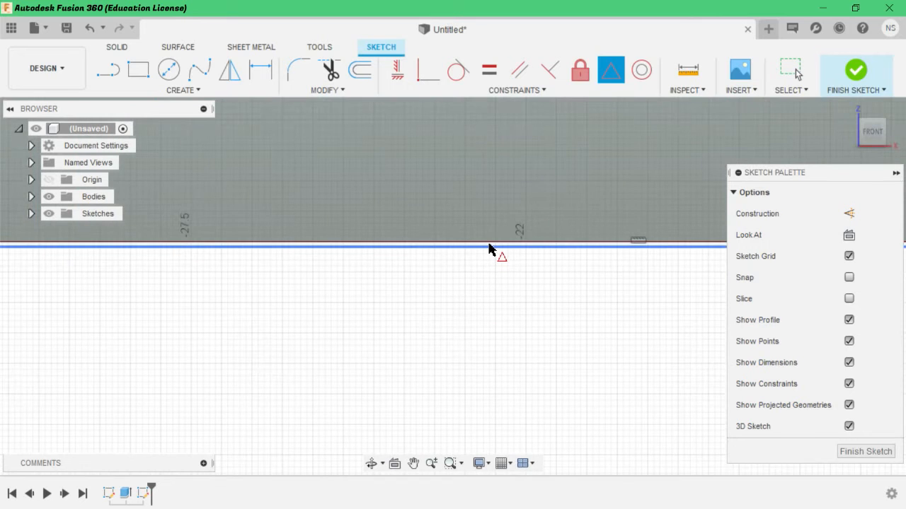
click(489, 247)
scroll(250, 254, down, 3)
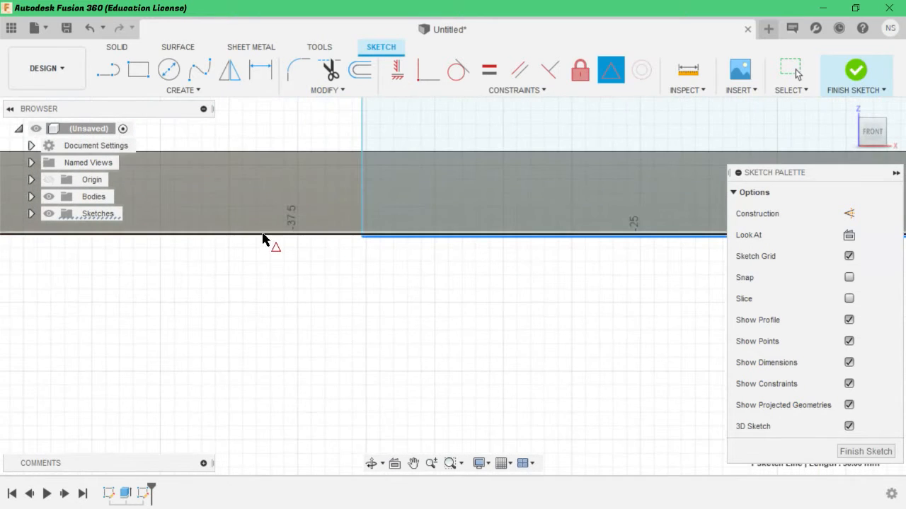
scroll(293, 250, down, 1)
scroll(406, 279, down, 5)
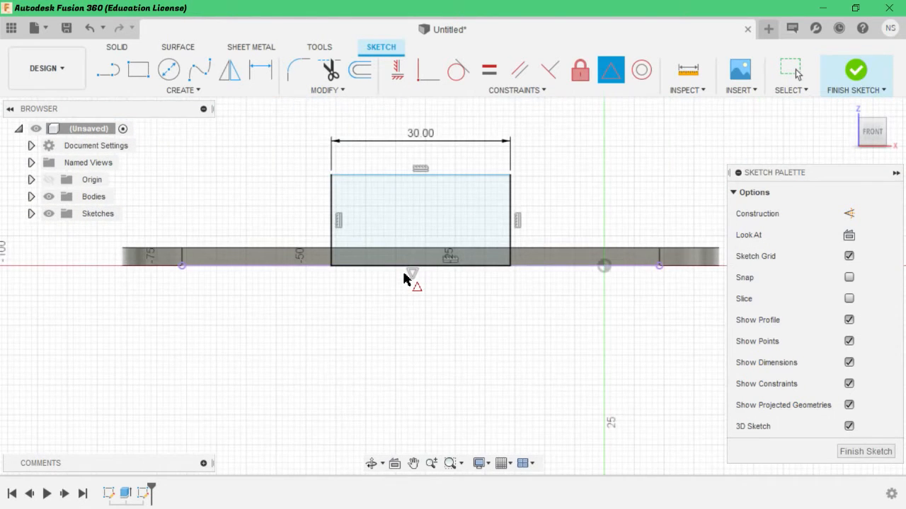
Step: Examine the rectangle's position on the plate, its constraint markers and the endpoints of the projected lower edge
scroll(435, 229, down, 1)
scroll(443, 236, up, 4)
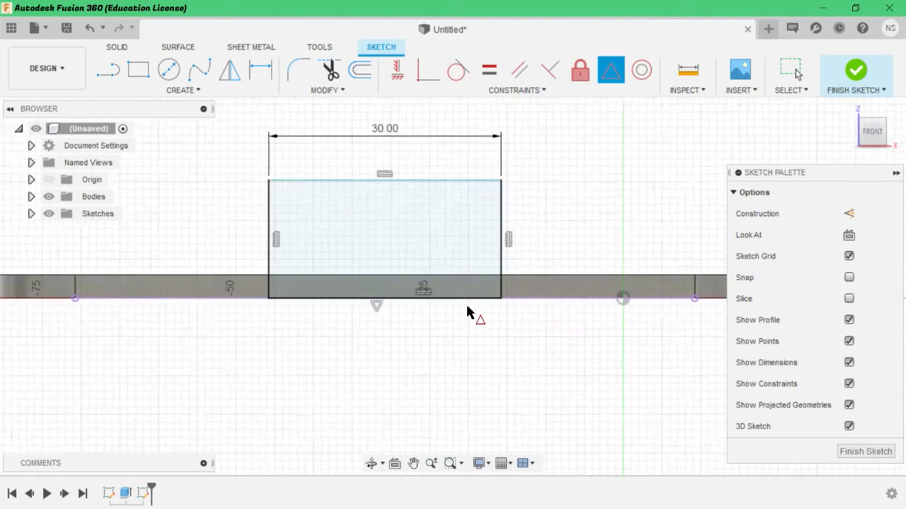
scroll(473, 310, down, 3)
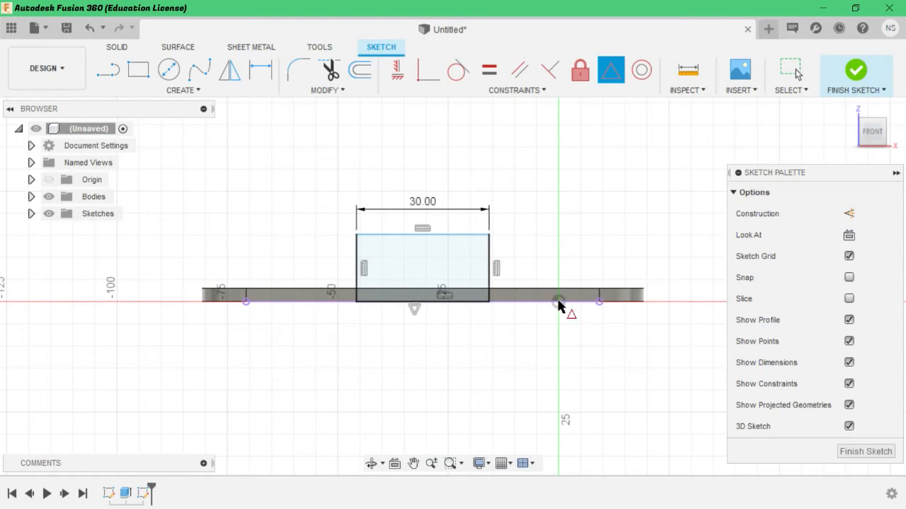
scroll(333, 304, up, 2)
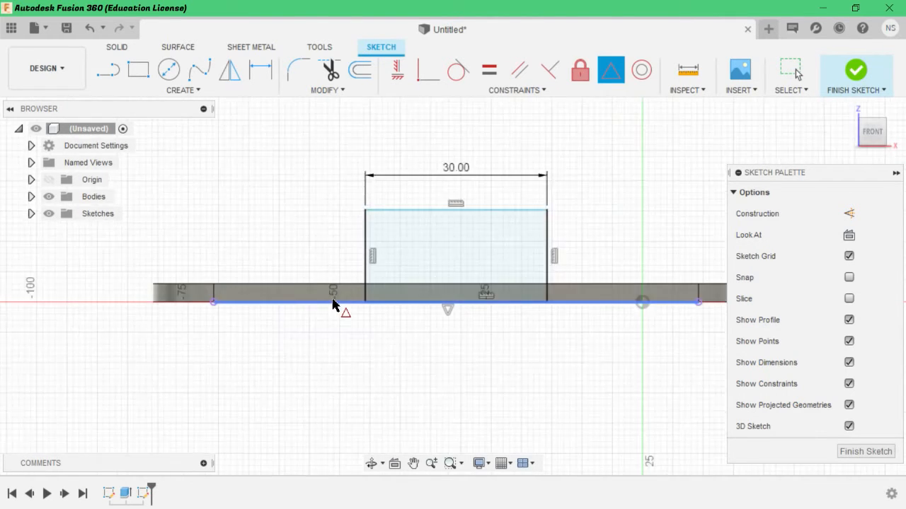
scroll(333, 304, up, 1)
scroll(315, 316, down, 2)
scroll(315, 315, up, 5)
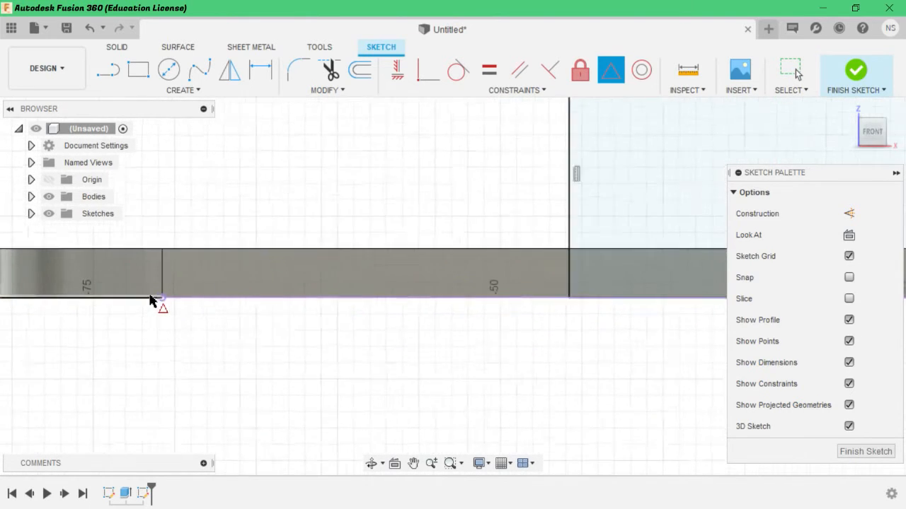
scroll(150, 300, up, 3)
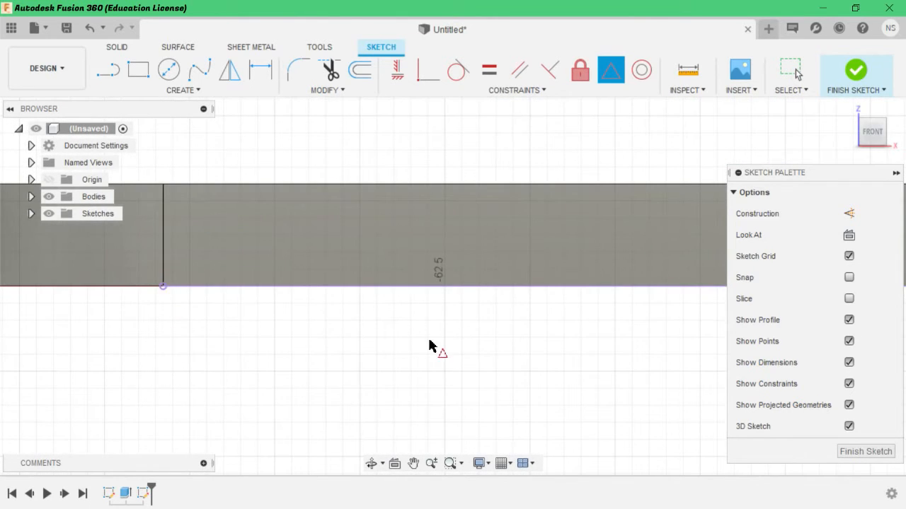
scroll(467, 356, down, 5)
scroll(489, 349, down, 3)
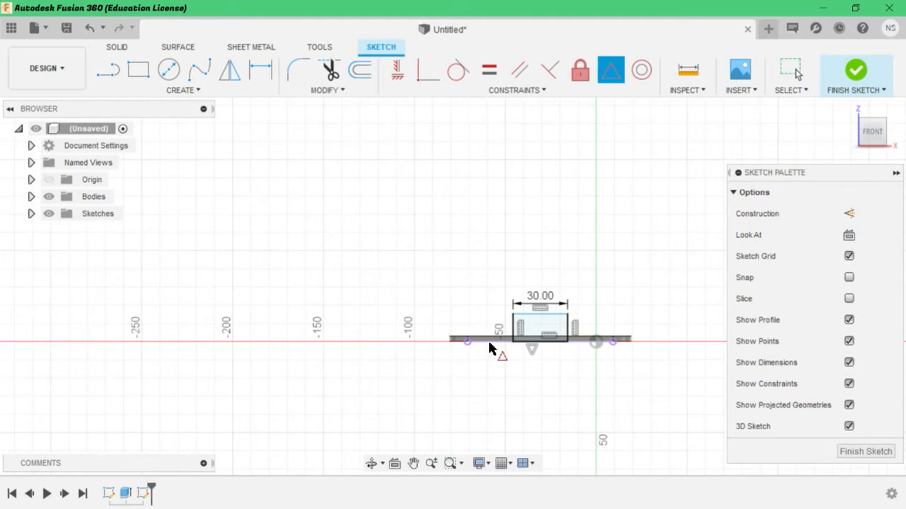
scroll(490, 349, up, 3)
scroll(655, 335, down, 3)
scroll(720, 329, up, 5)
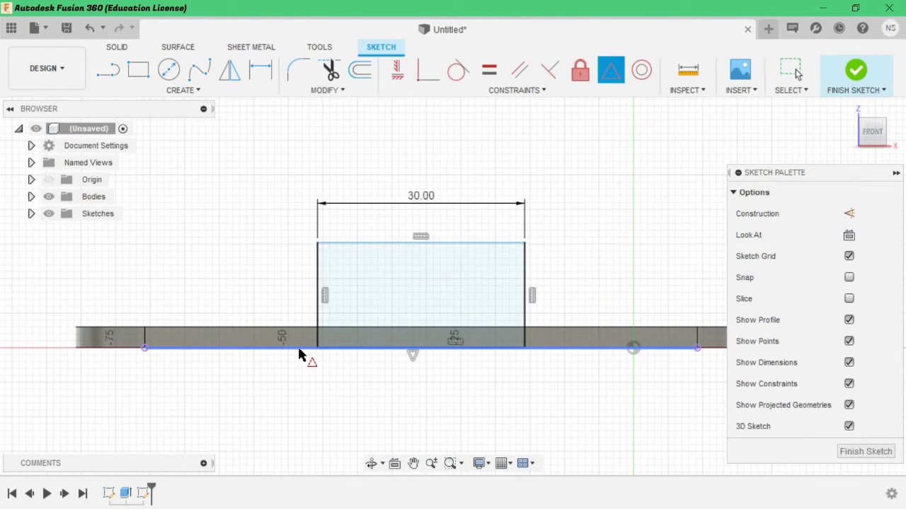
scroll(604, 212, up, 2)
scroll(528, 271, down, 2)
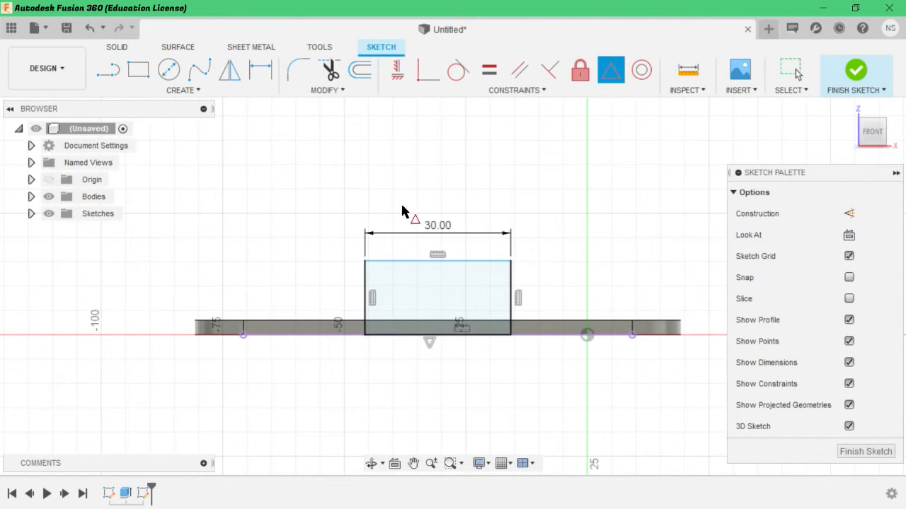
scroll(461, 202, down, 3)
scroll(427, 152, up, 1)
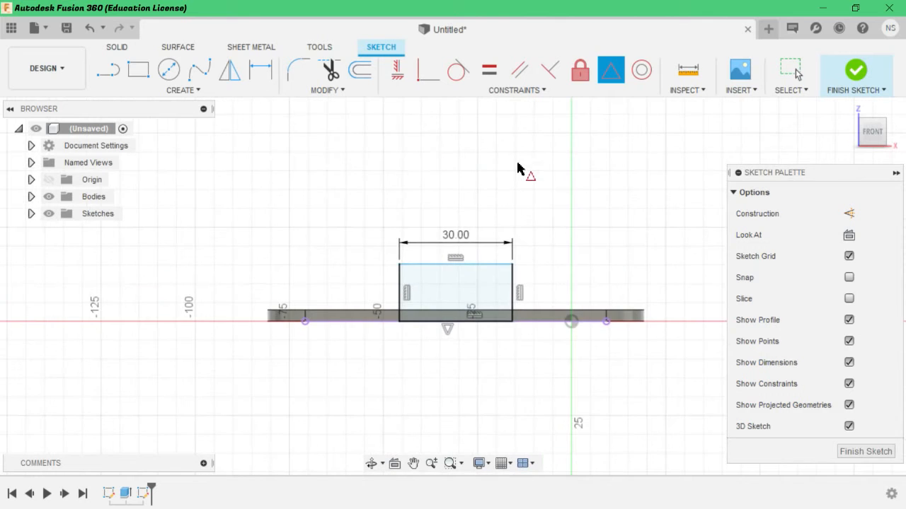
scroll(488, 180, up, 2)
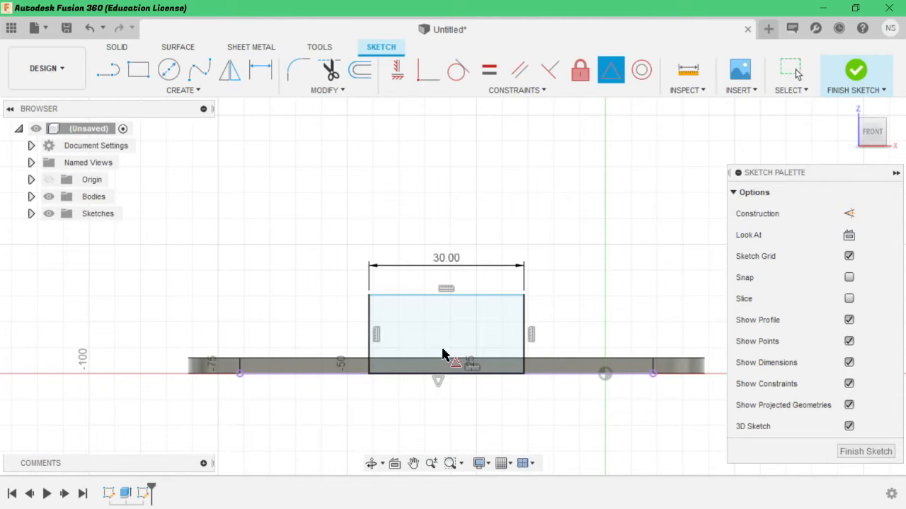
scroll(443, 354, down, 3)
scroll(446, 347, up, 2)
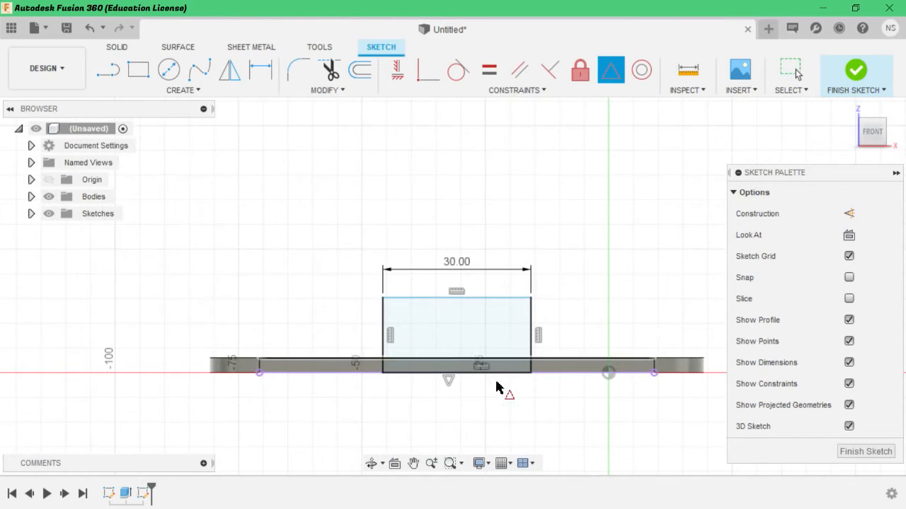
scroll(496, 387, up, 3)
scroll(330, 283, down, 2)
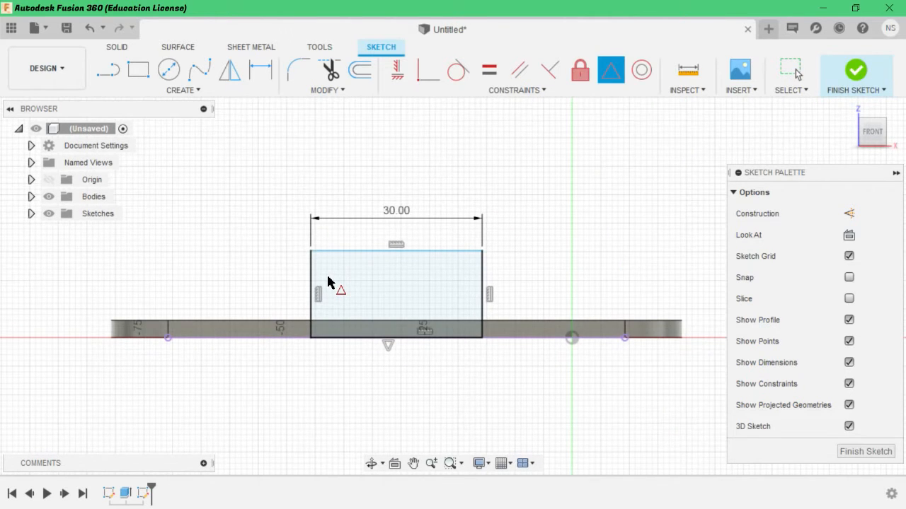
scroll(306, 304, down, 2)
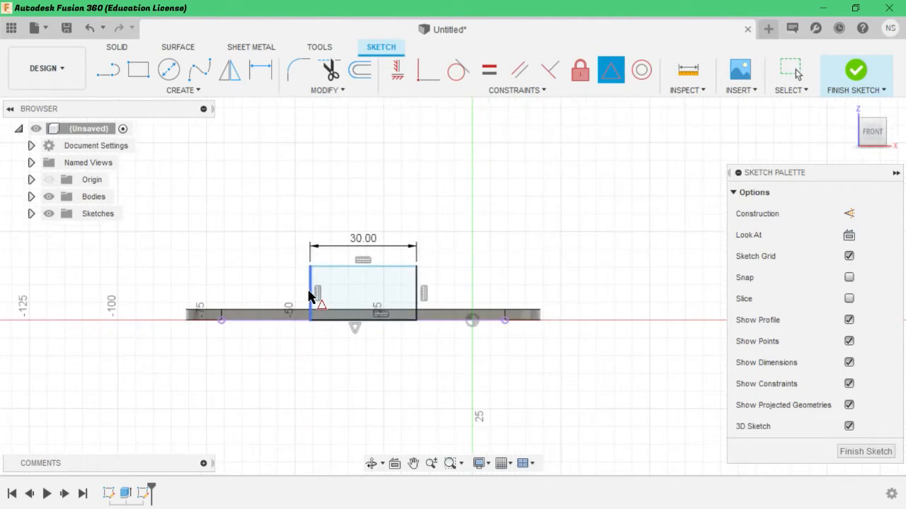
scroll(176, 202, up, 2)
scroll(545, 404, up, 1)
scroll(552, 410, up, 2)
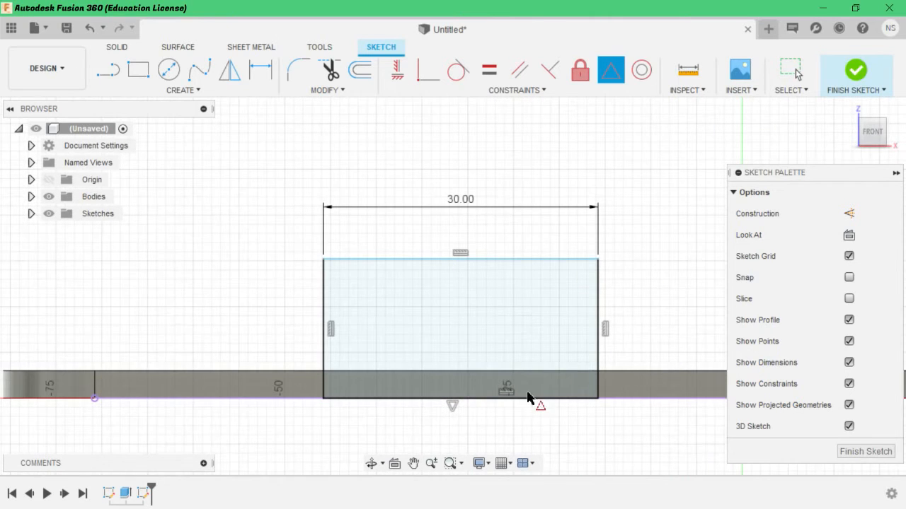
scroll(334, 216, down, 2)
scroll(315, 146, up, 1)
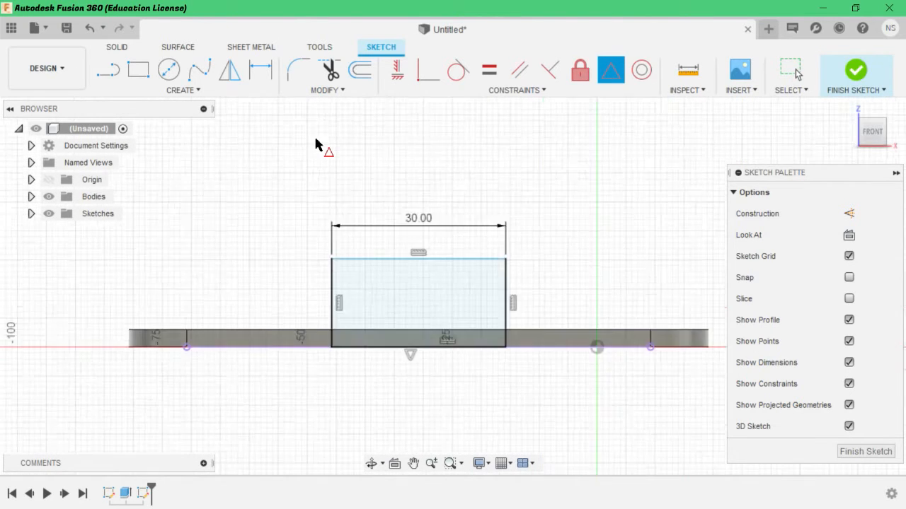
Step: Sketch a centre-diameter circle about 18.7 mm in diameter above the rectangle, offset toward its left side
click(170, 70)
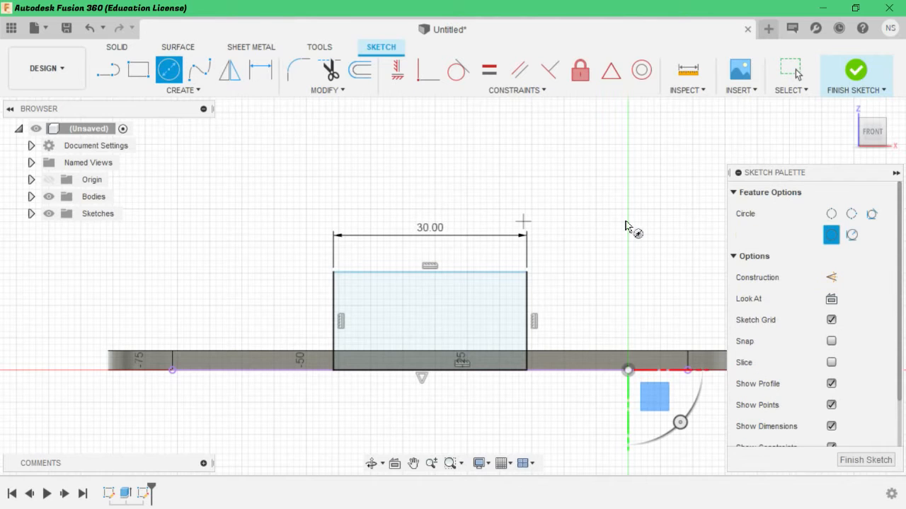
click(293, 144)
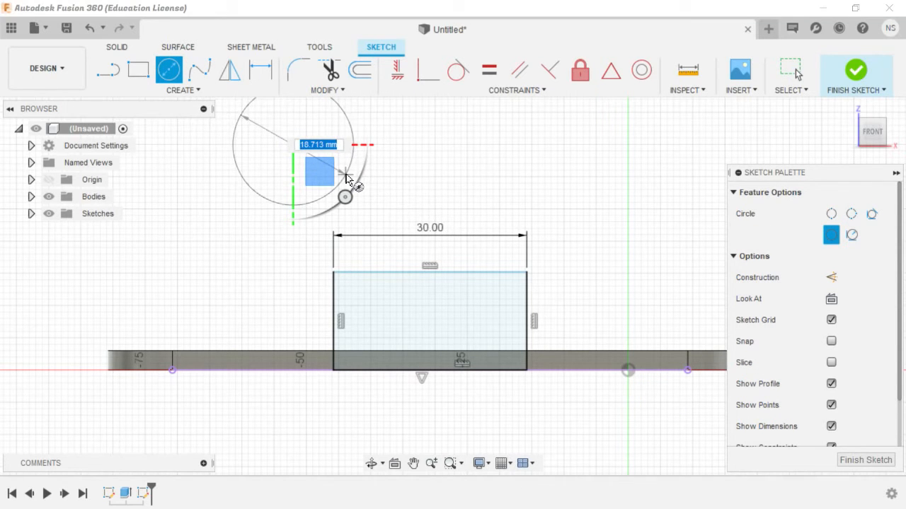
click(345, 174)
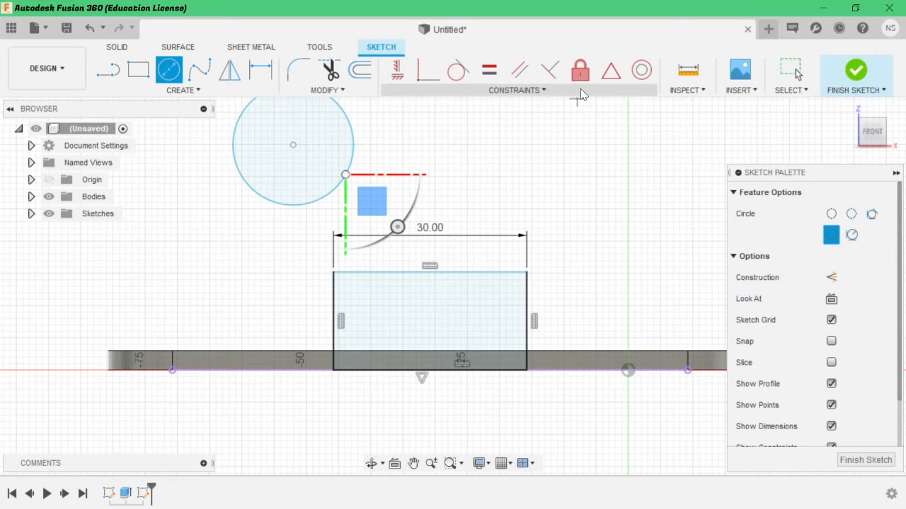
Step: Apply Tangent constraints between the circle and both vertical sides of the rectangle
click(457, 71)
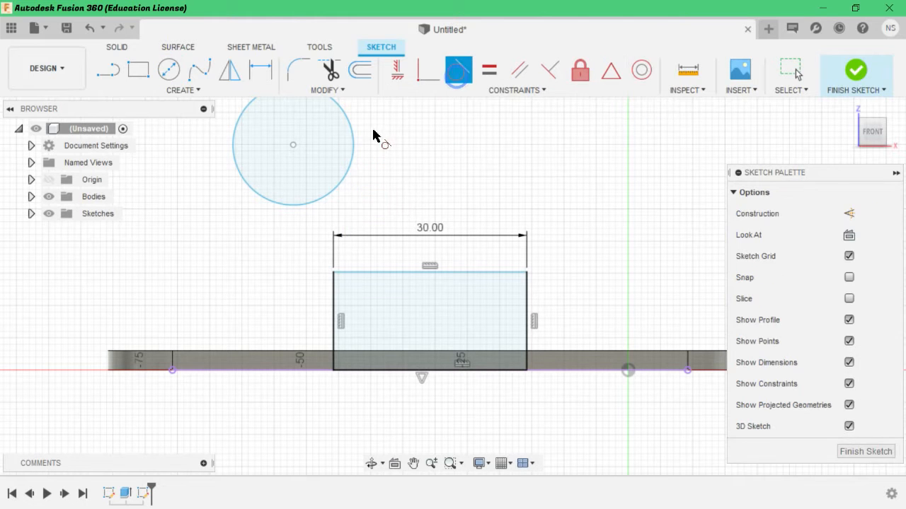
click(353, 151)
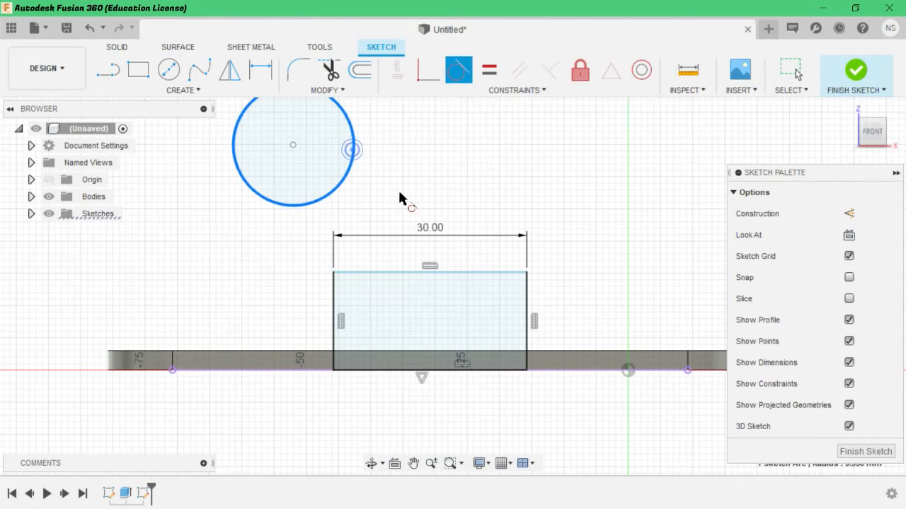
click(526, 286)
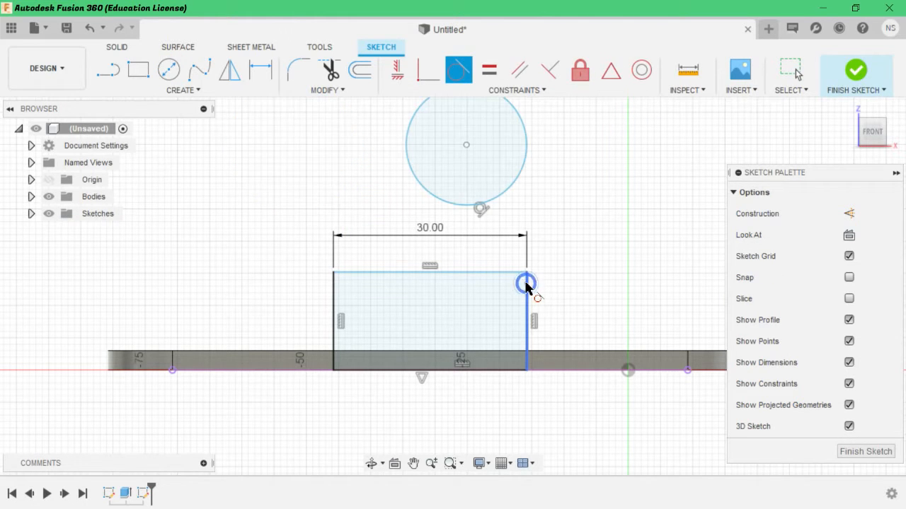
click(408, 146)
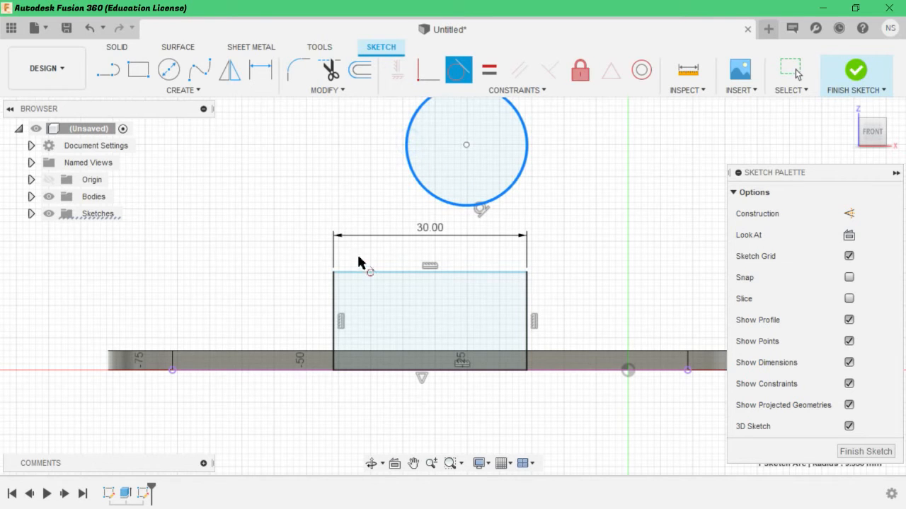
click(333, 290)
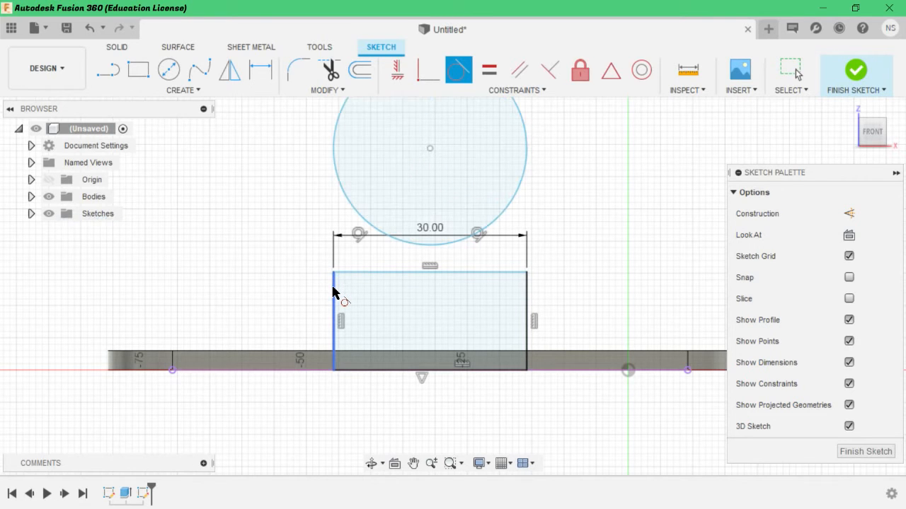
Step: Try to apply a Collinear constraint between the circle's centre point and the rectangle's upper edge
click(515, 91)
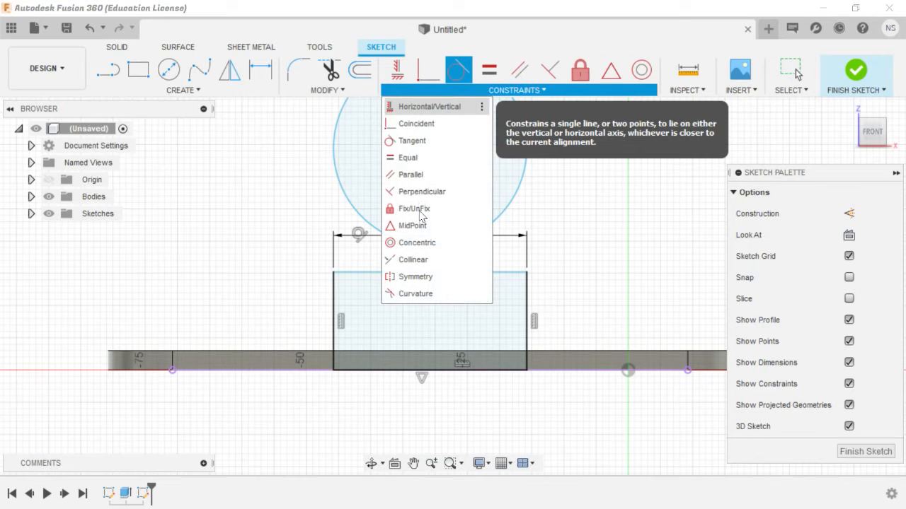
click(416, 261)
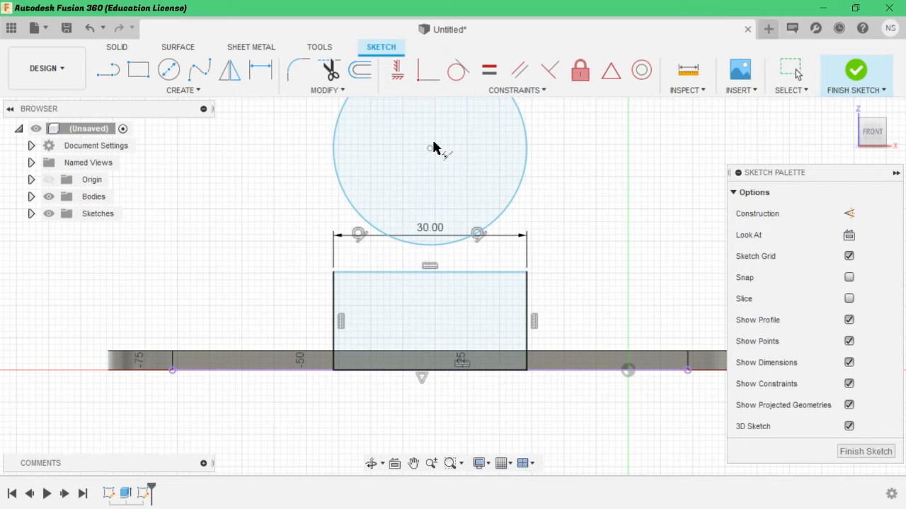
scroll(429, 151, up, 2)
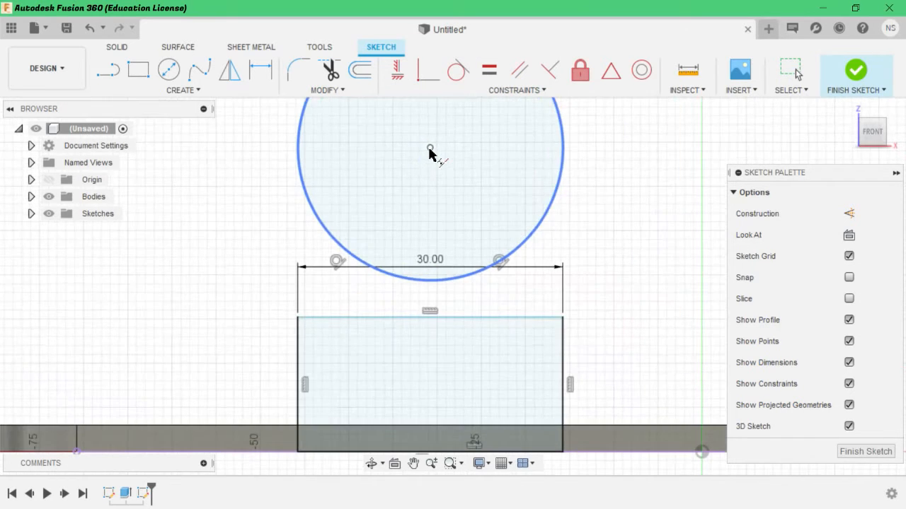
click(429, 150)
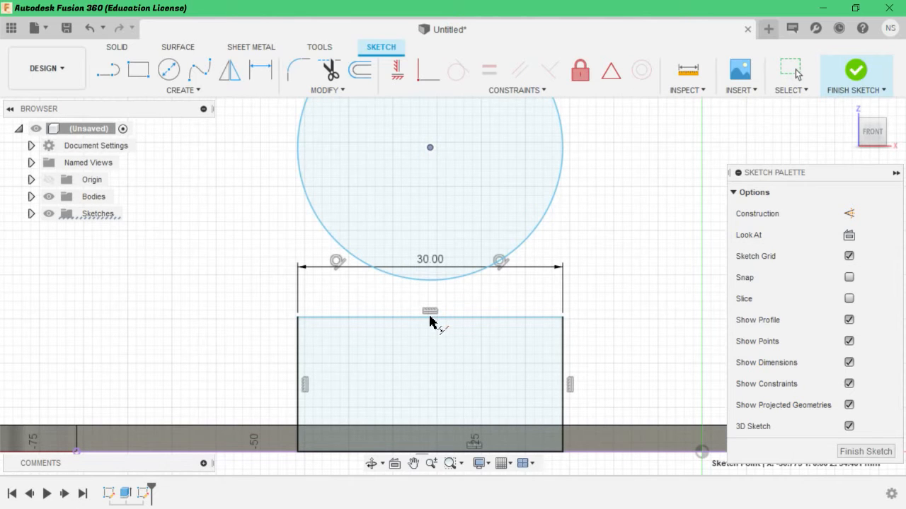
scroll(430, 320, up, 3)
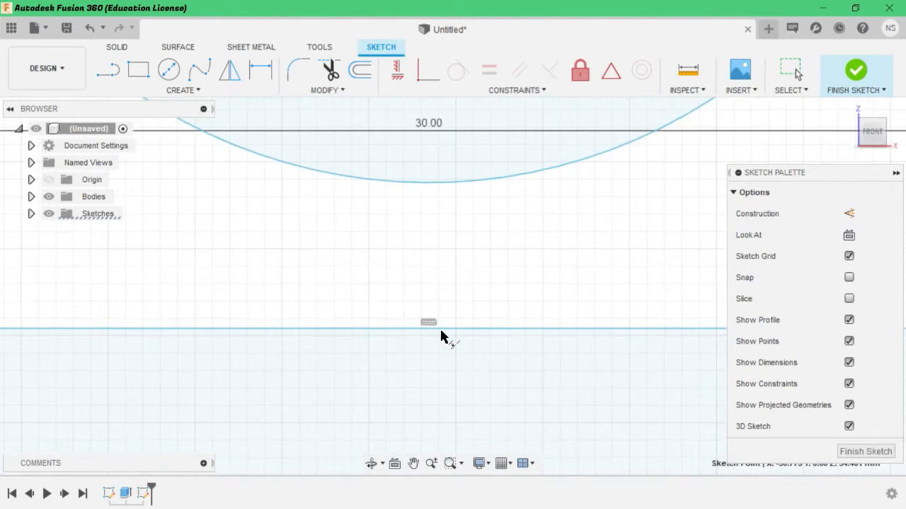
scroll(444, 332, down, 2)
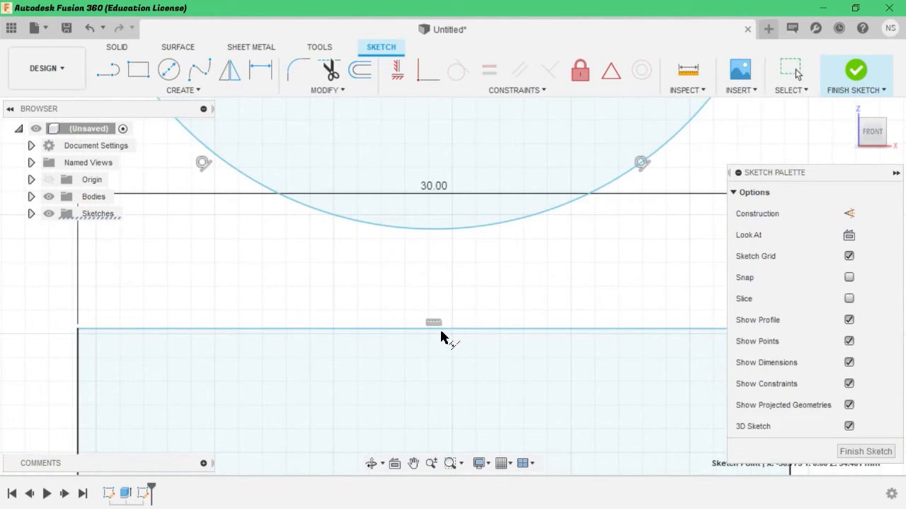
scroll(459, 360, down, 4)
scroll(463, 361, down, 2)
scroll(461, 353, up, 5)
scroll(453, 359, up, 3)
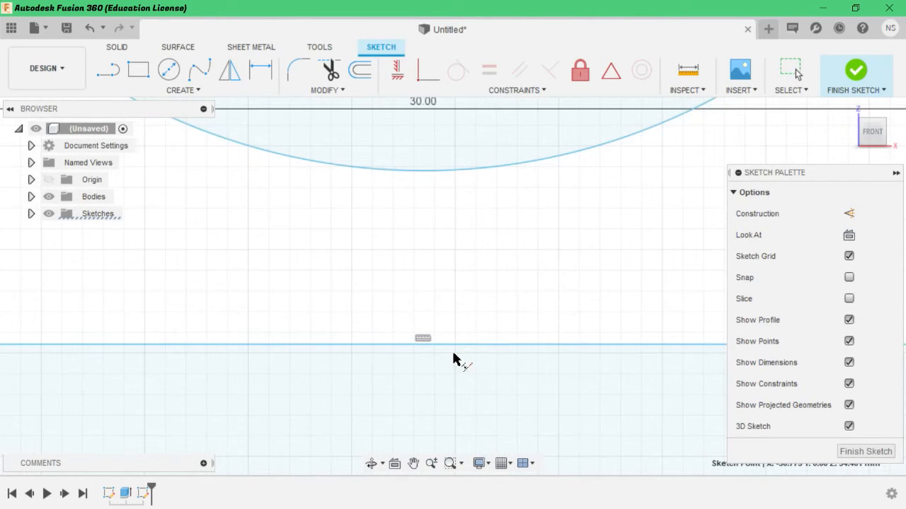
scroll(454, 346, down, 4)
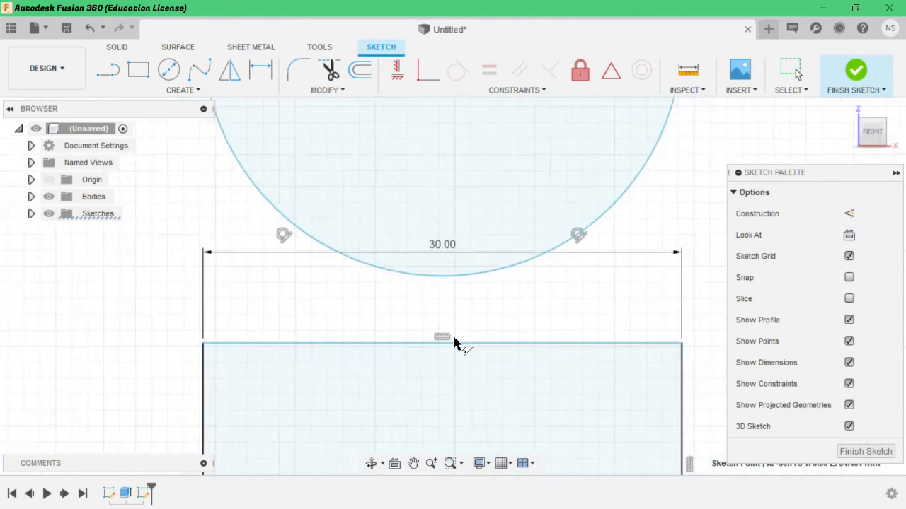
Step: Retry the Collinear constraint, selecting the rectangle's upper edge before the circle's centre point
click(526, 93)
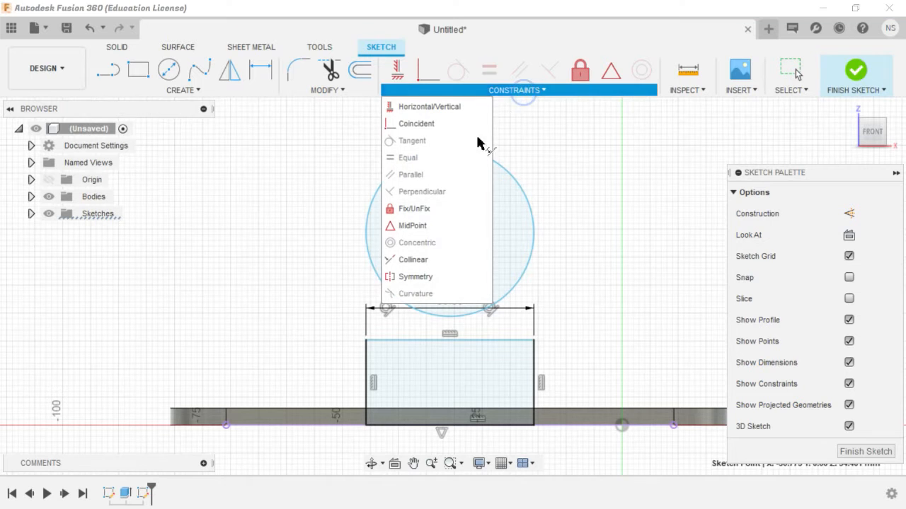
click(417, 263)
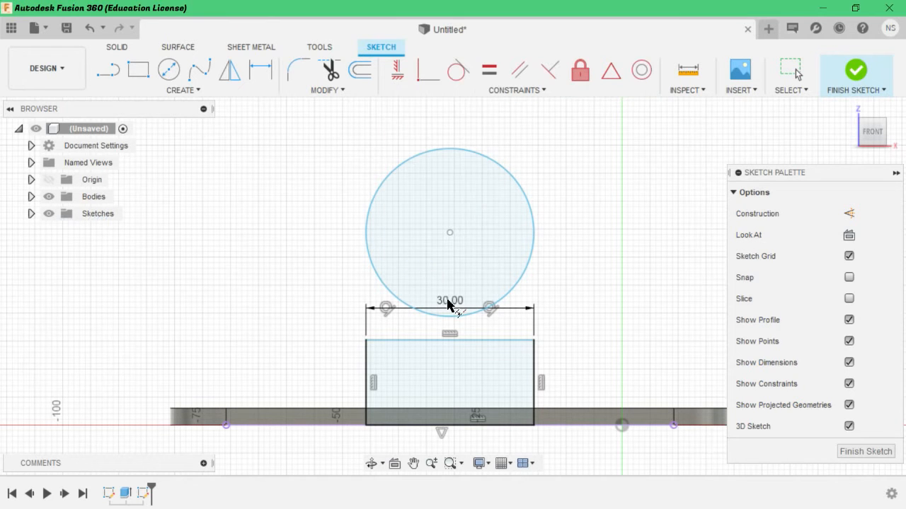
scroll(456, 344, up, 5)
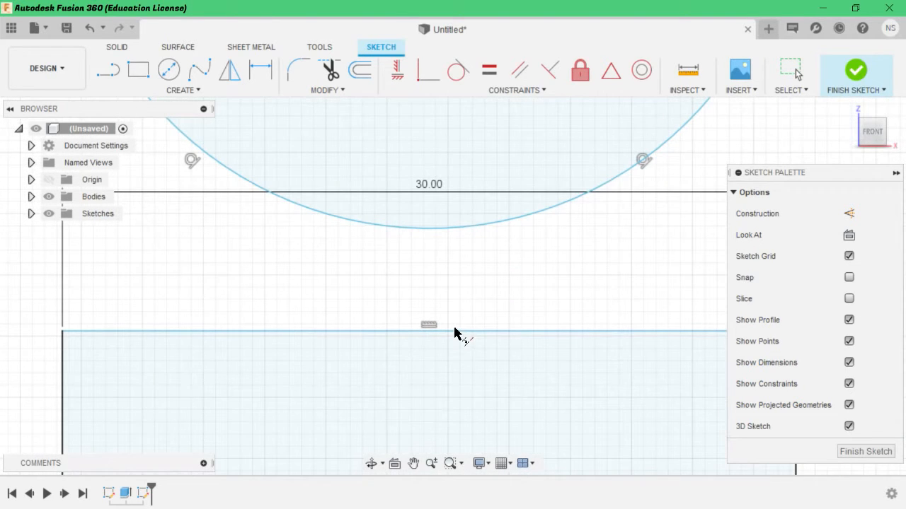
scroll(455, 332, down, 3)
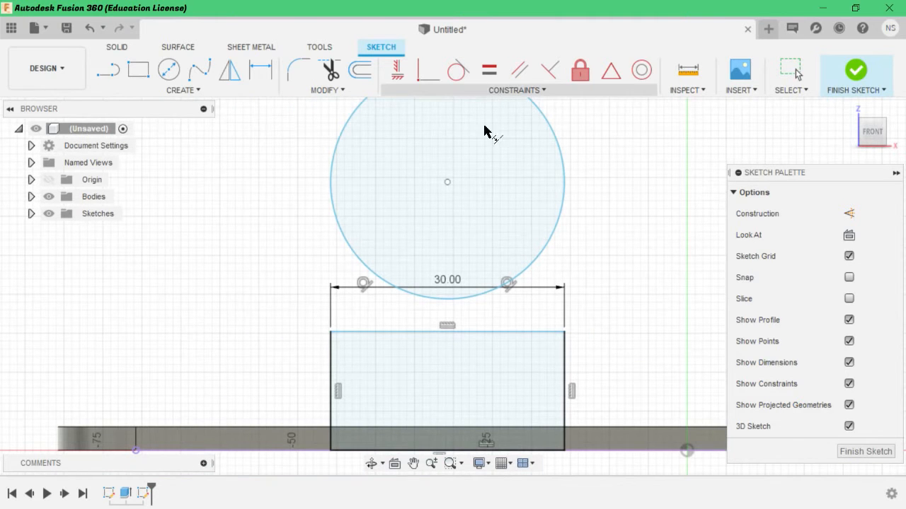
click(466, 331)
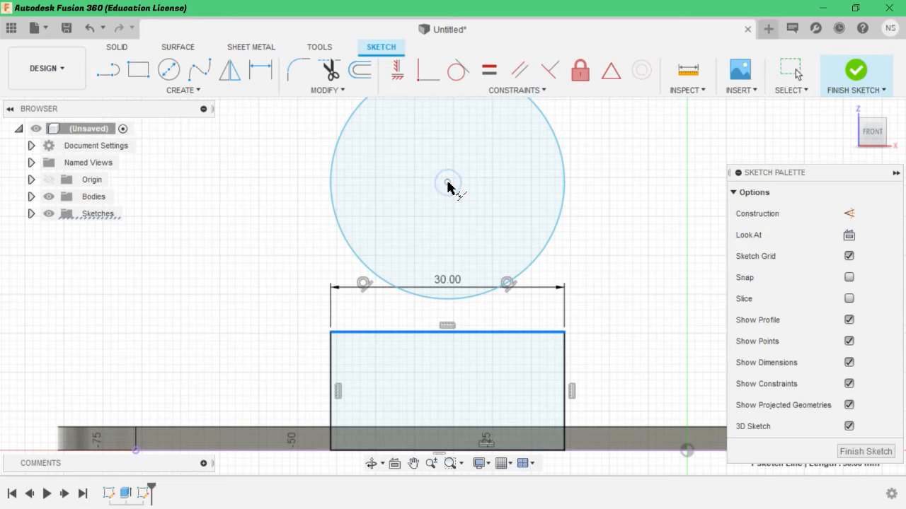
scroll(448, 182, down, 3)
scroll(415, 318, up, 4)
scroll(438, 176, down, 5)
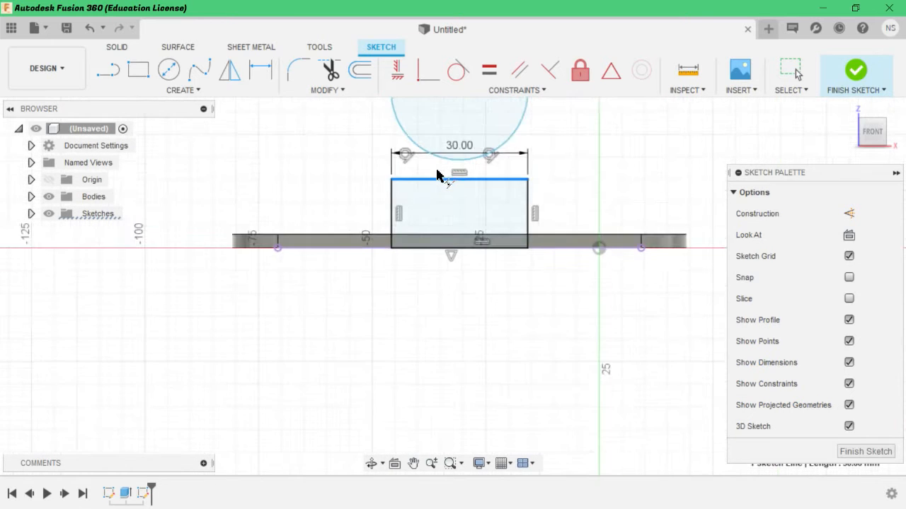
scroll(472, 121, up, 6)
scroll(410, 177, up, 8)
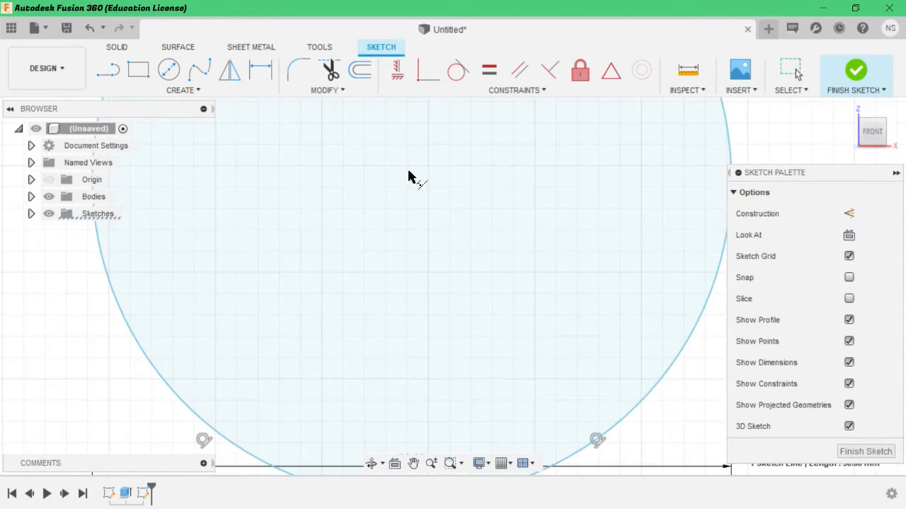
scroll(409, 176, down, 7)
scroll(408, 176, down, 2)
scroll(382, 127, up, 5)
Step: Apply a MidPoint constraint between the circle's centre point and the rectangle's upper edge
click(514, 92)
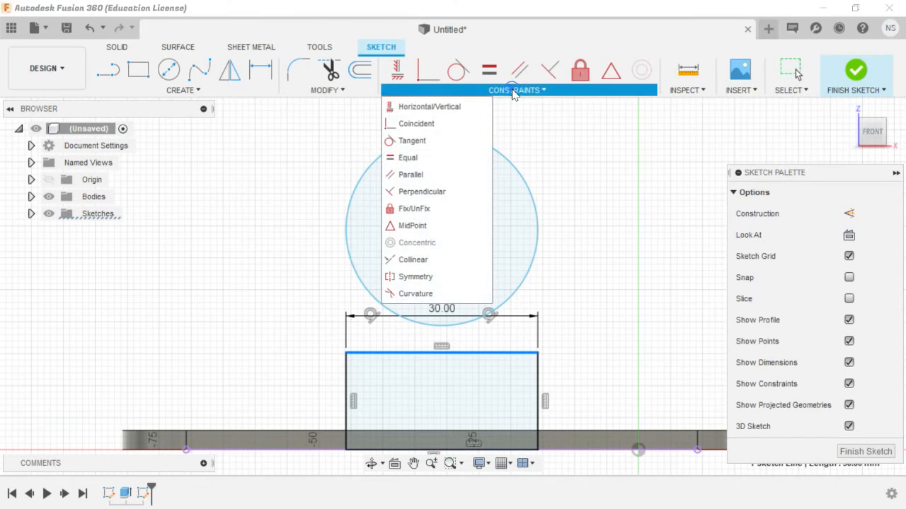
click(424, 228)
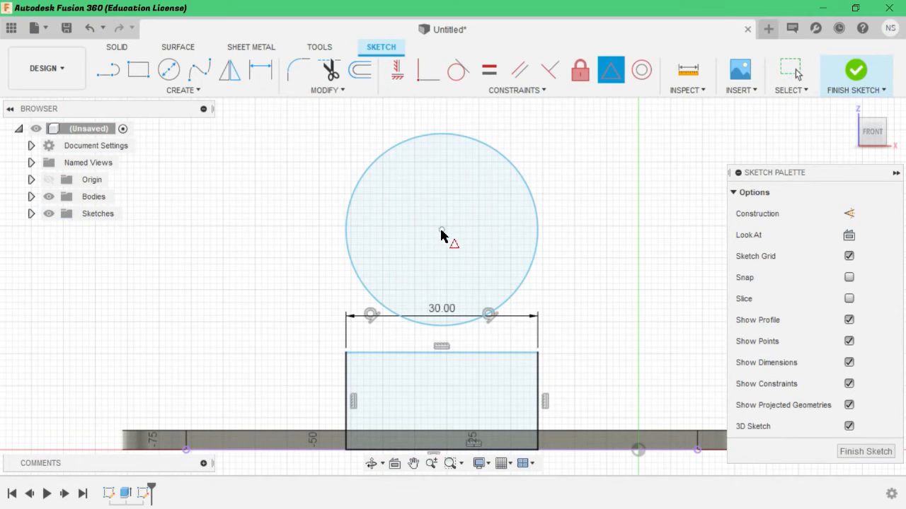
scroll(441, 235, up, 3)
click(443, 232)
scroll(443, 233, down, 3)
scroll(443, 234, up, 3)
scroll(455, 318, down, 2)
scroll(457, 307, down, 3)
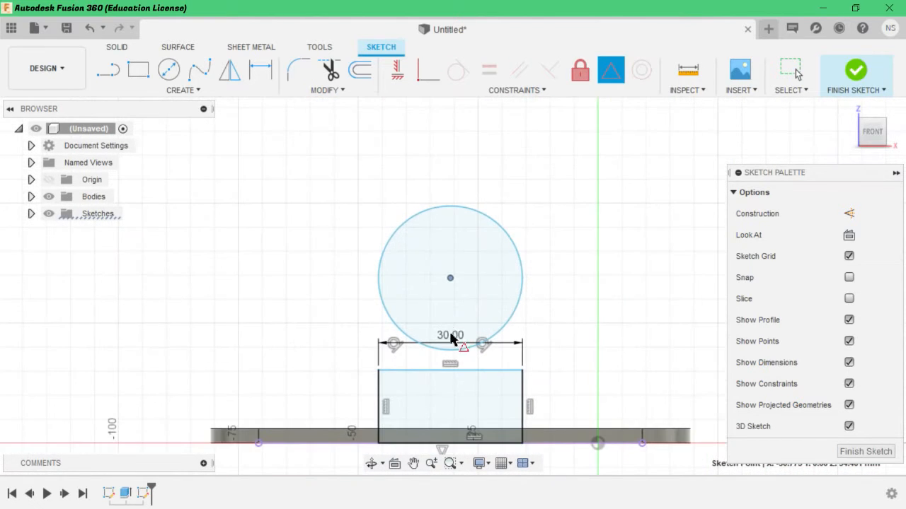
scroll(460, 357, up, 2)
click(460, 370)
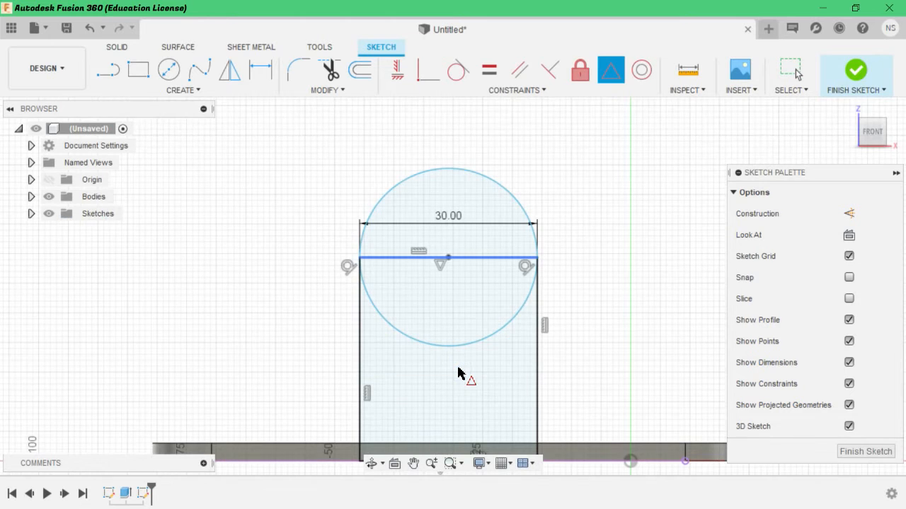
Step: Dimension the rectangle's left vertical side and set its height to 60 mm
scroll(457, 373, down, 4)
scroll(467, 404, up, 2)
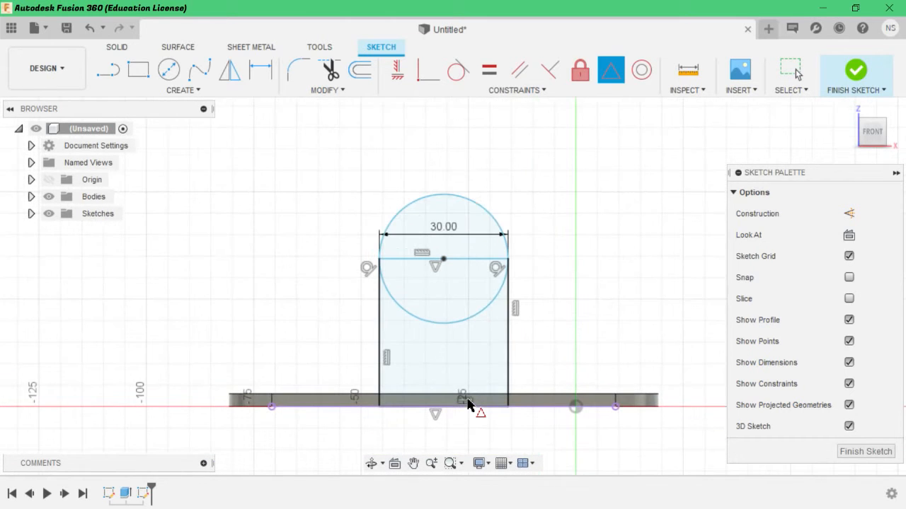
scroll(467, 403, up, 2)
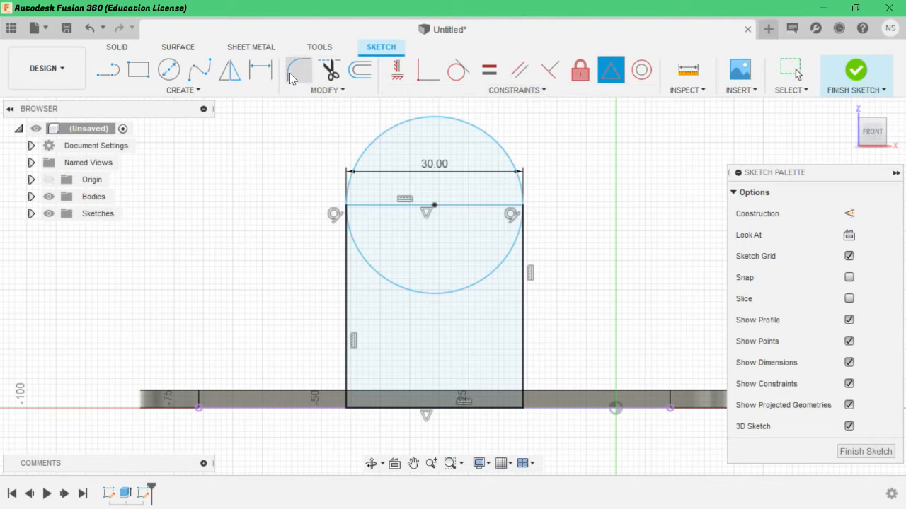
key(d)
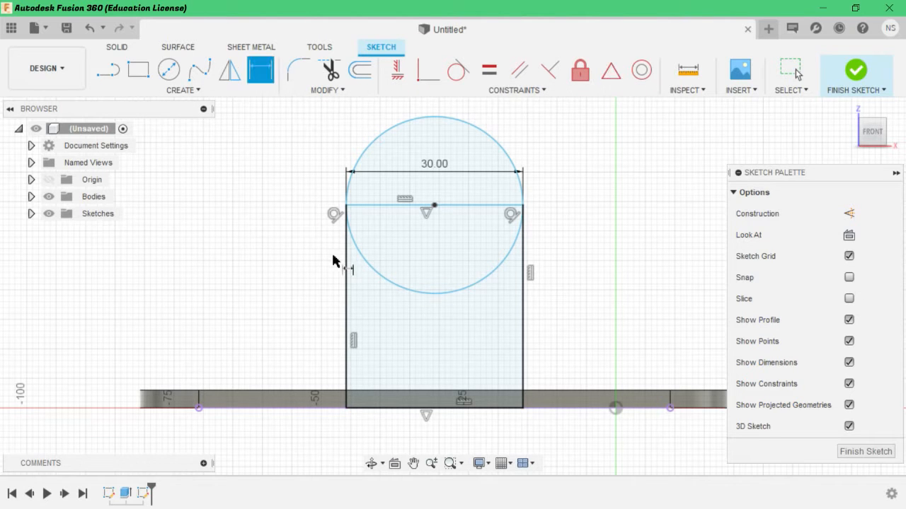
click(345, 283)
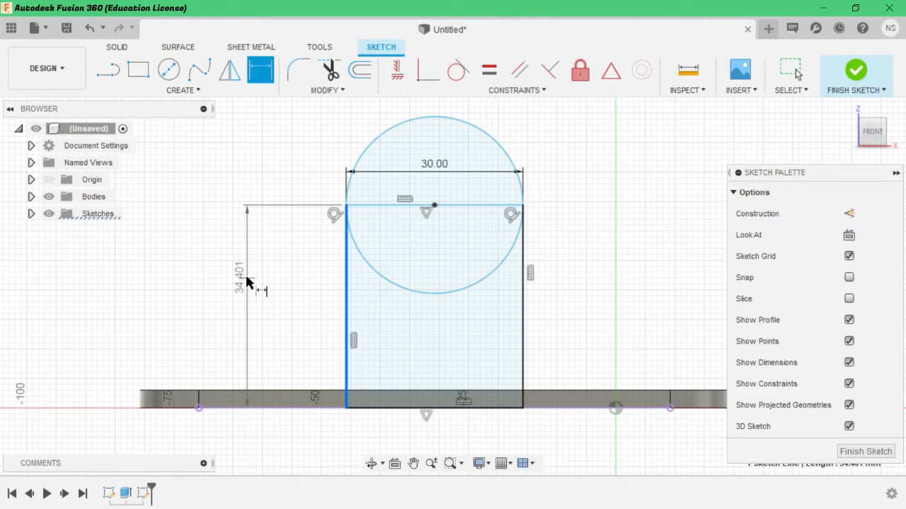
click(237, 301)
text(60)
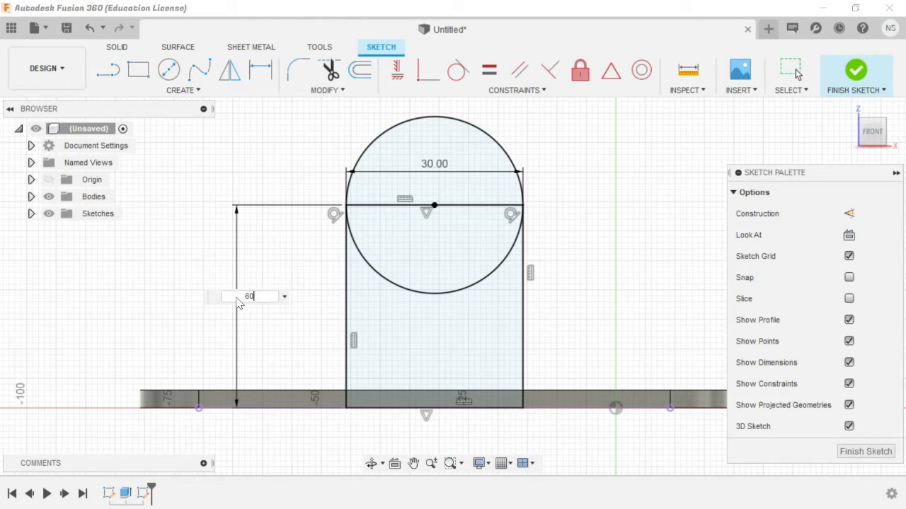
key(Return)
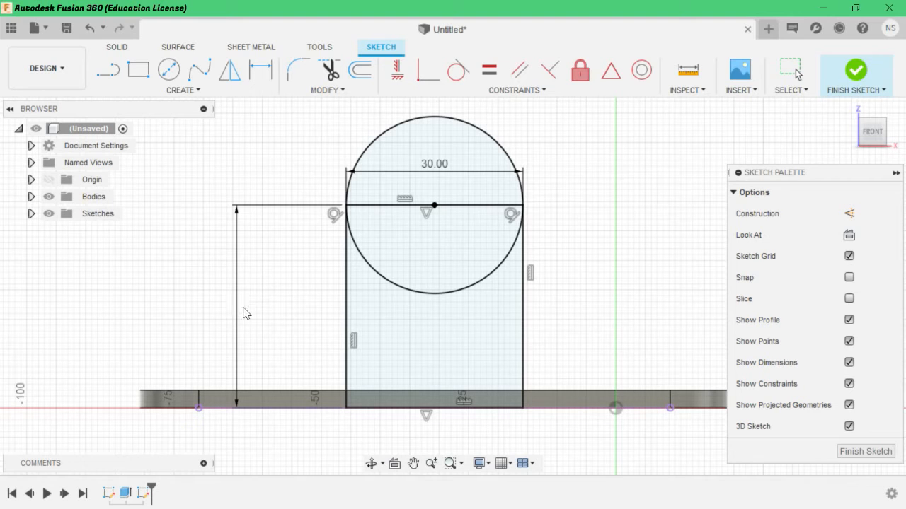
key(d)
scroll(353, 333, down, 2)
scroll(375, 332, down, 3)
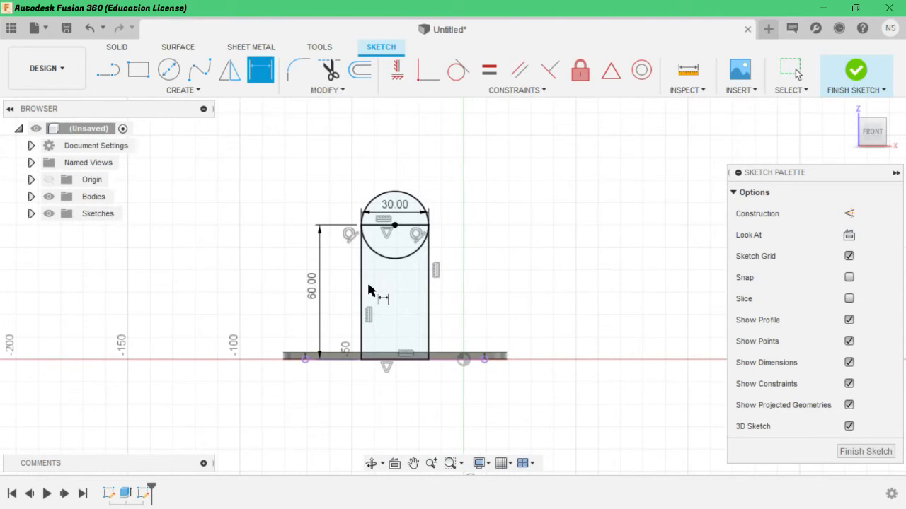
scroll(371, 218, up, 3)
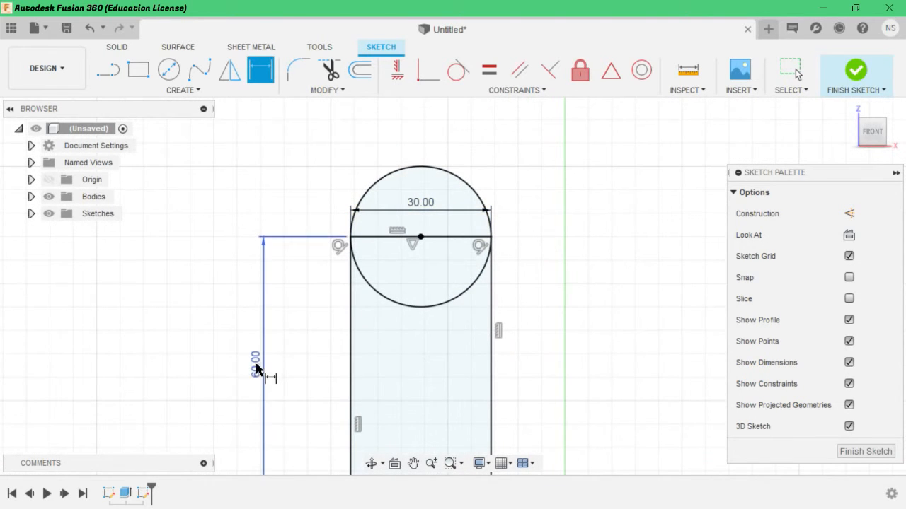
Step: Set the rectangle's height dimension to 30 mm
double_click(310, 295)
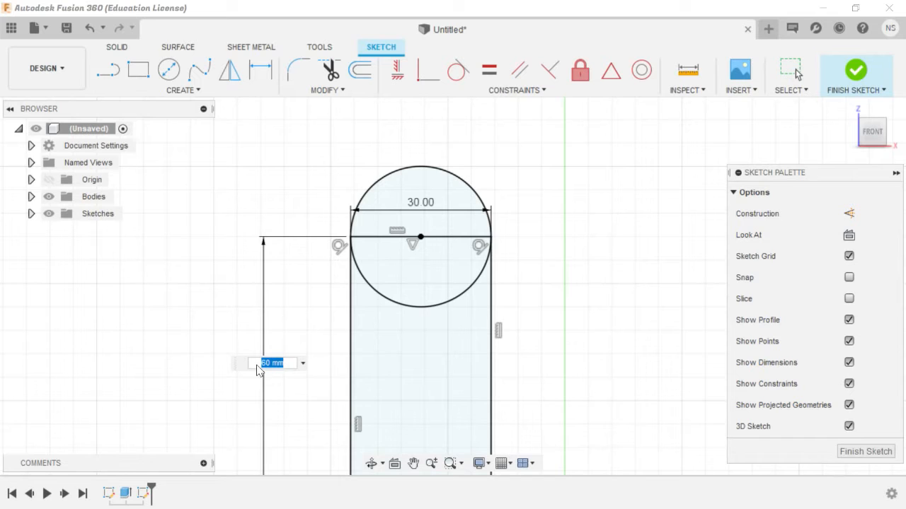
text(6)
key(Return)
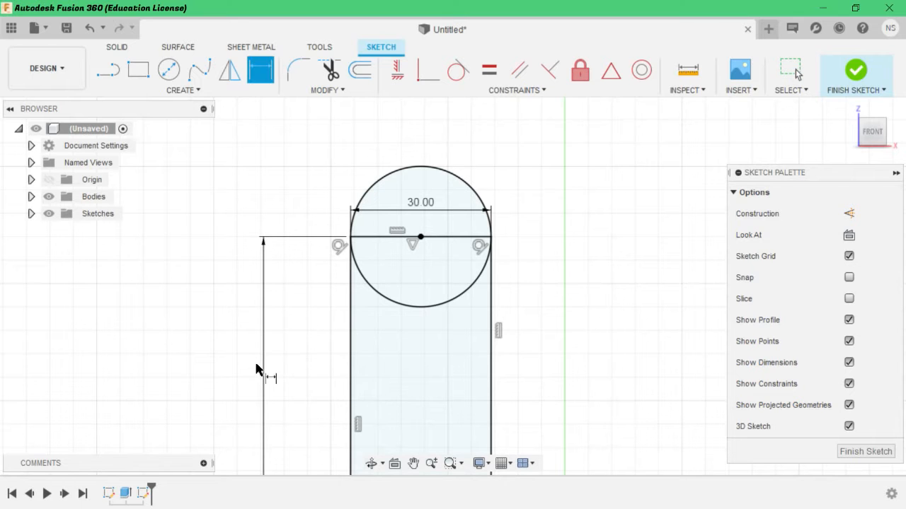
scroll(375, 402, down, 5)
scroll(382, 400, up, 5)
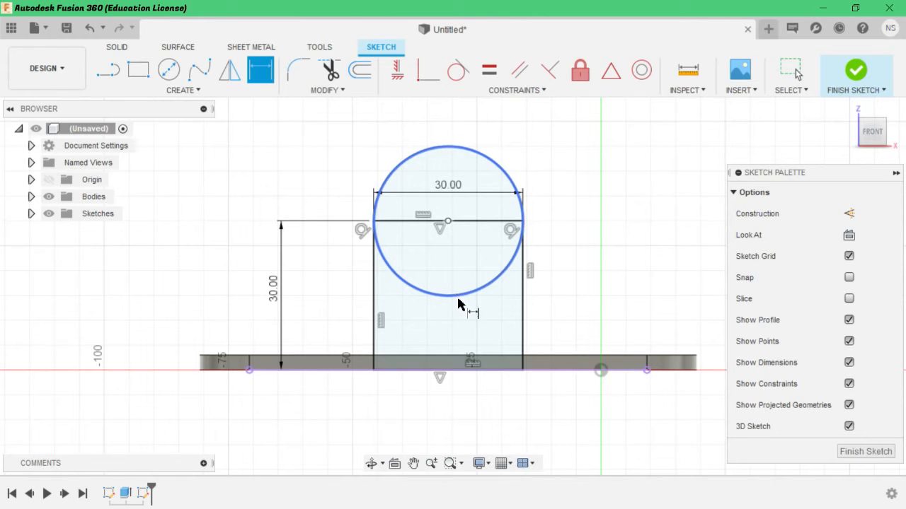
Step: Try to apply a Tangent constraint between the circle and the base plate's upper edge
click(458, 75)
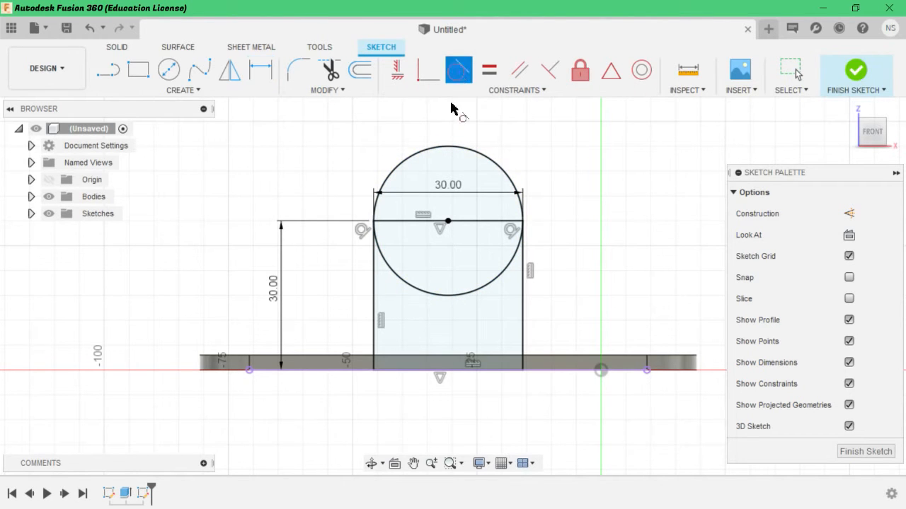
click(432, 295)
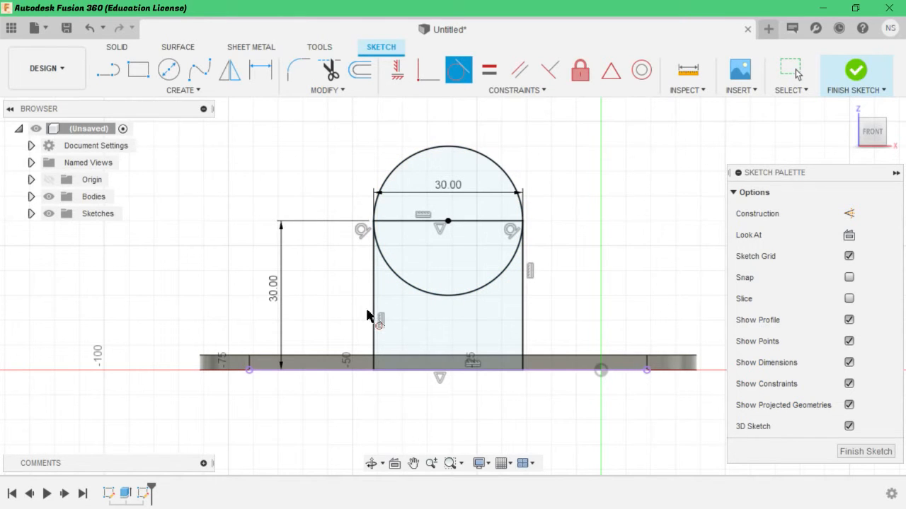
click(449, 296)
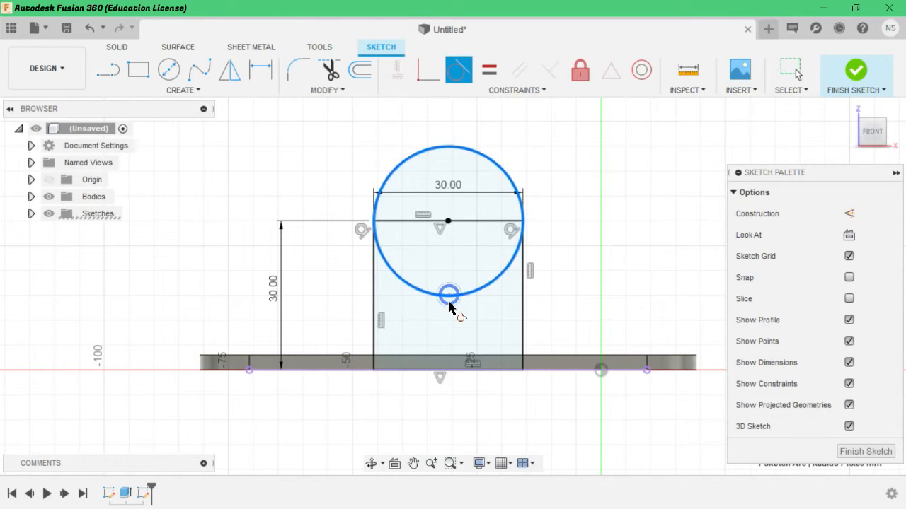
click(450, 356)
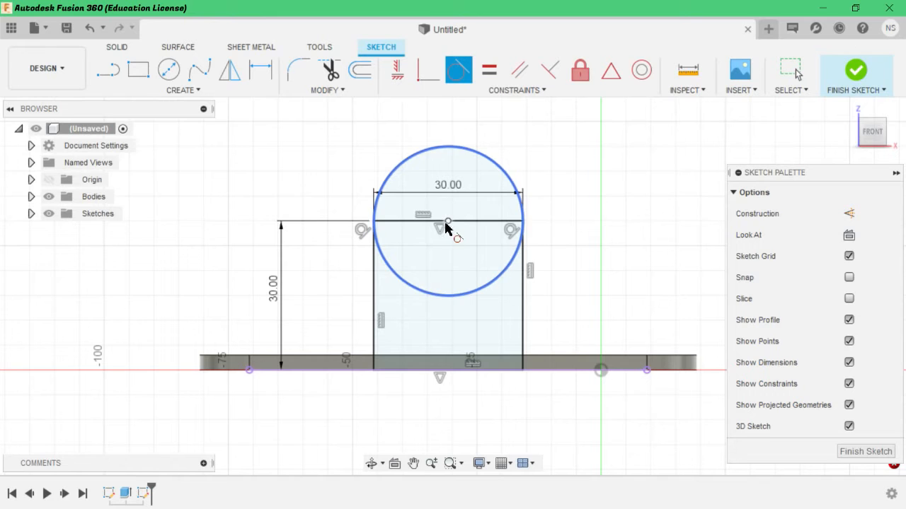
click(446, 220)
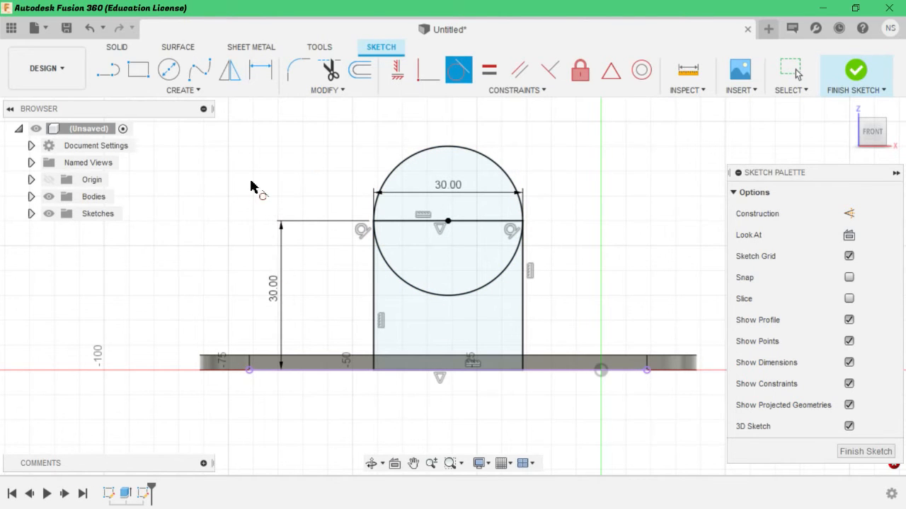
Step: Delete the rectangle's height dimension
click(792, 70)
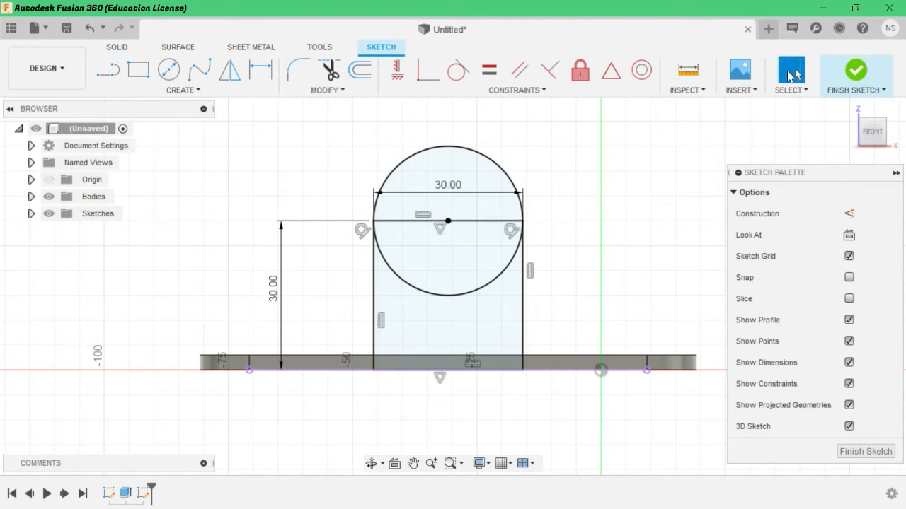
click(273, 282)
key(Delete)
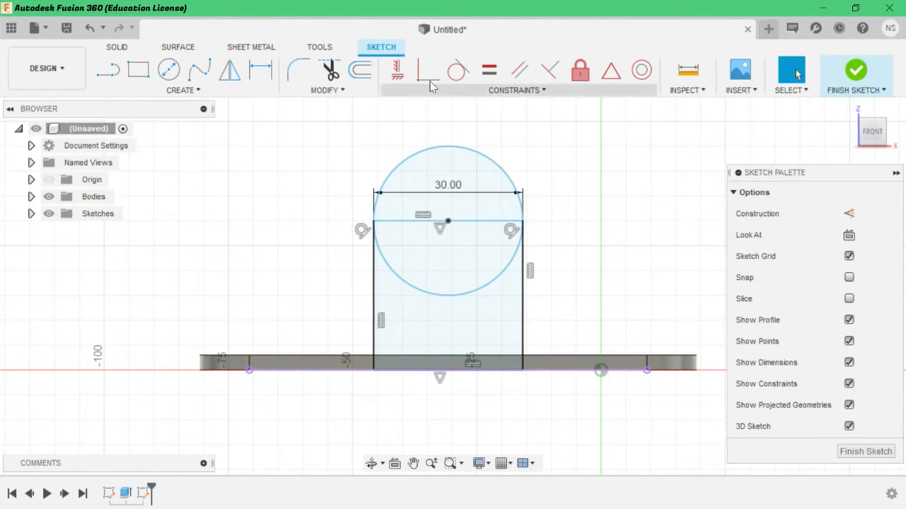
Step: Apply a Tangent constraint between the circle's lower edge and the base plate's upper edge
click(458, 70)
click(442, 296)
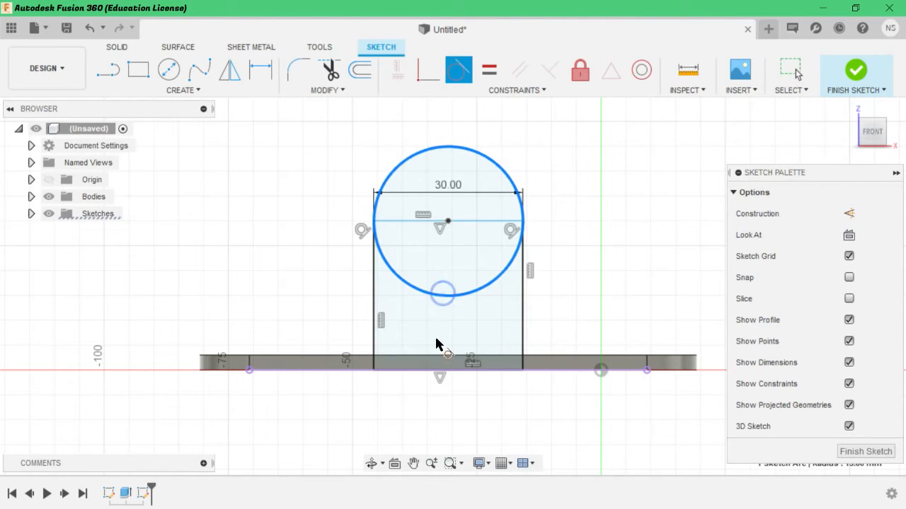
click(438, 358)
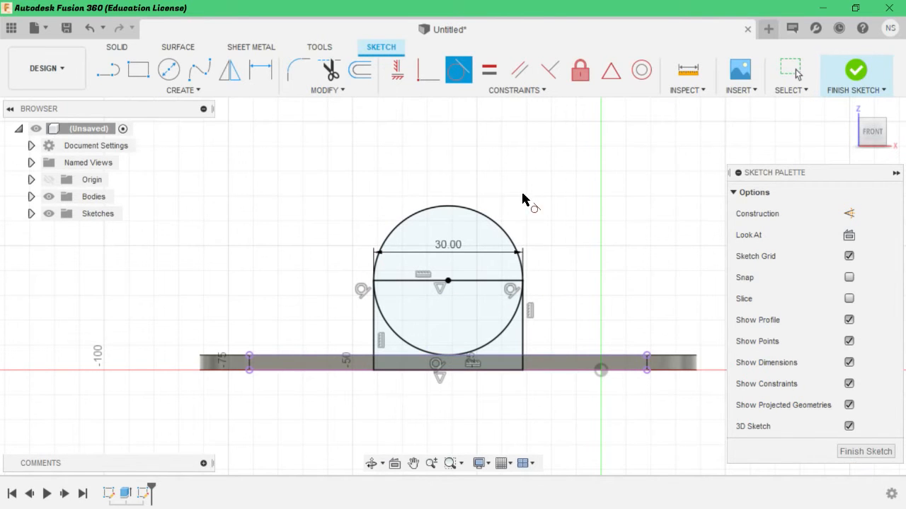
Step: Trim the rectangle's upper edge and both lower quarters of the circle to leave a single arched profile
click(327, 71)
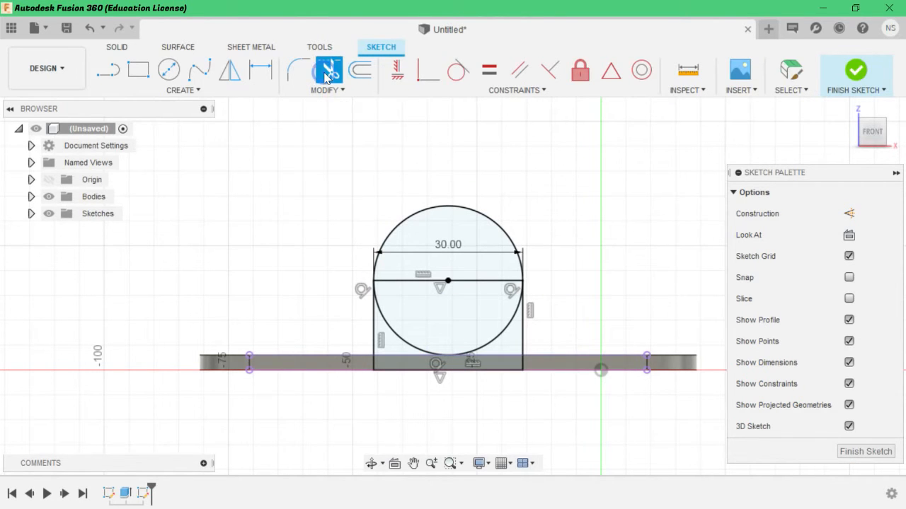
click(404, 287)
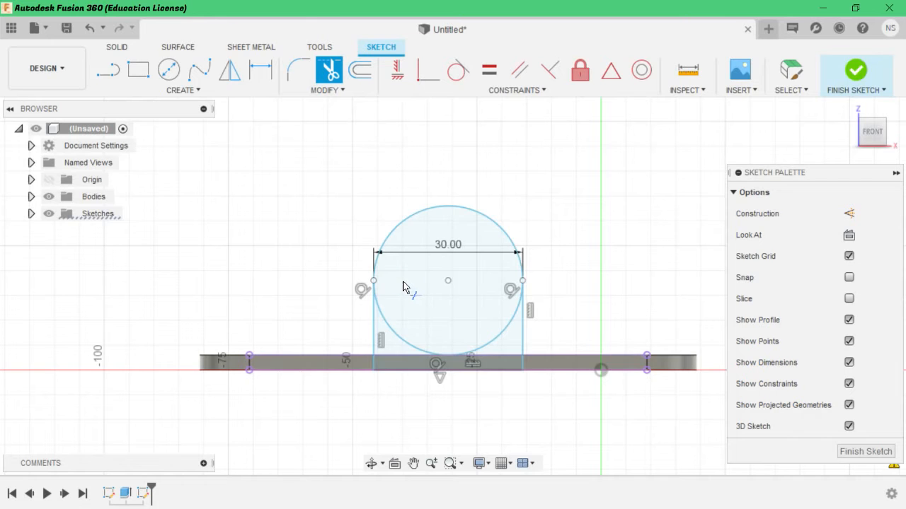
click(400, 337)
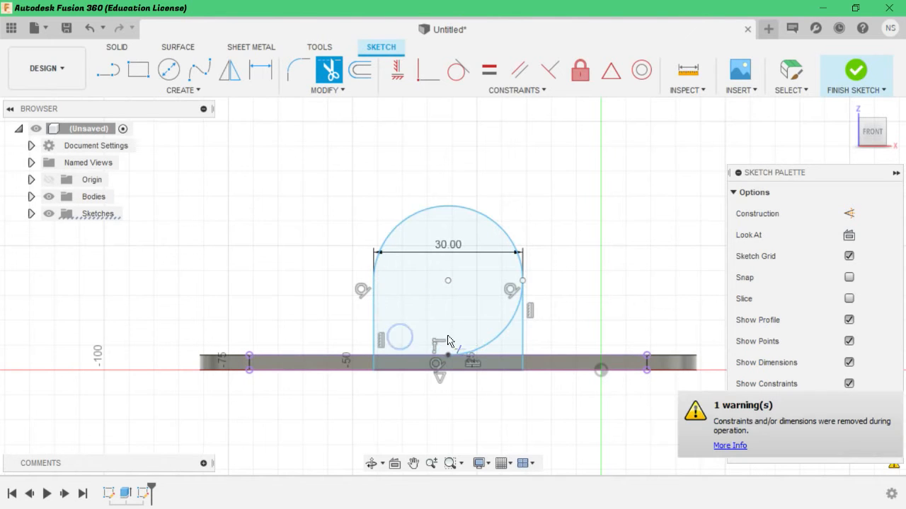
click(486, 347)
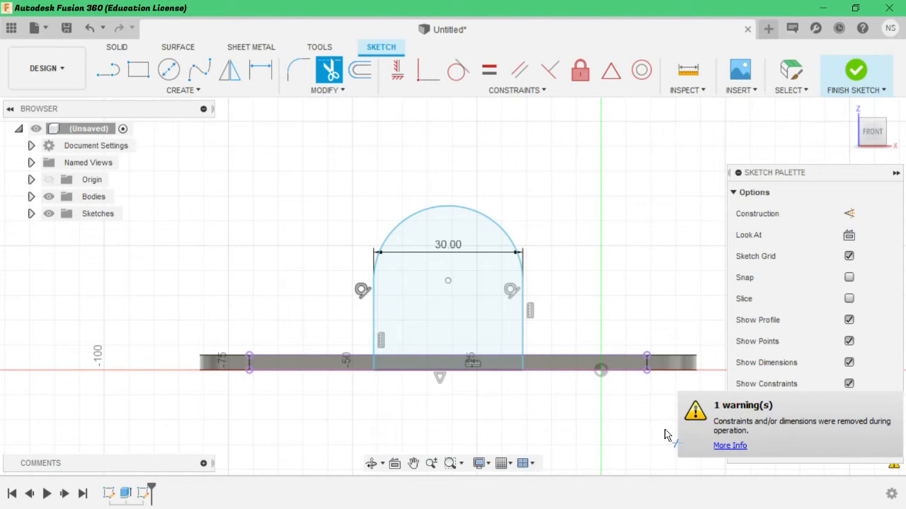
Step: Read the details of the trim warning and close them
click(730, 446)
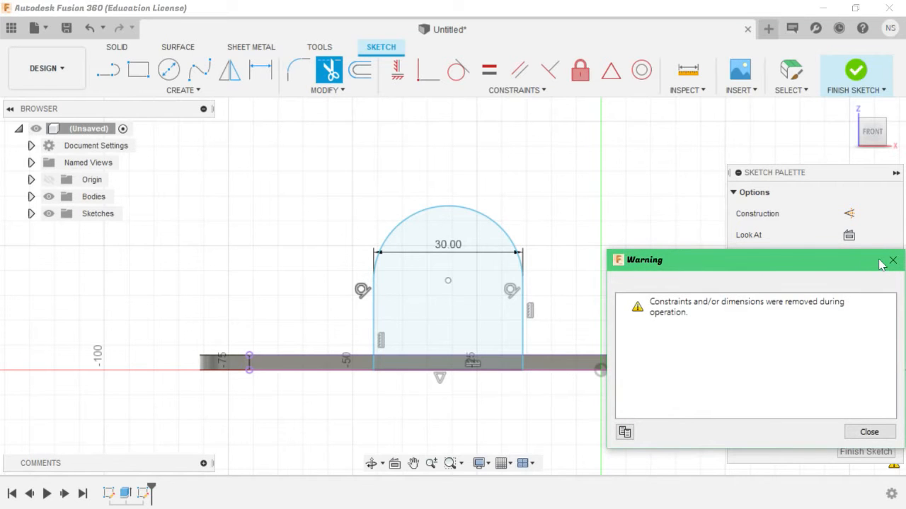
click(892, 260)
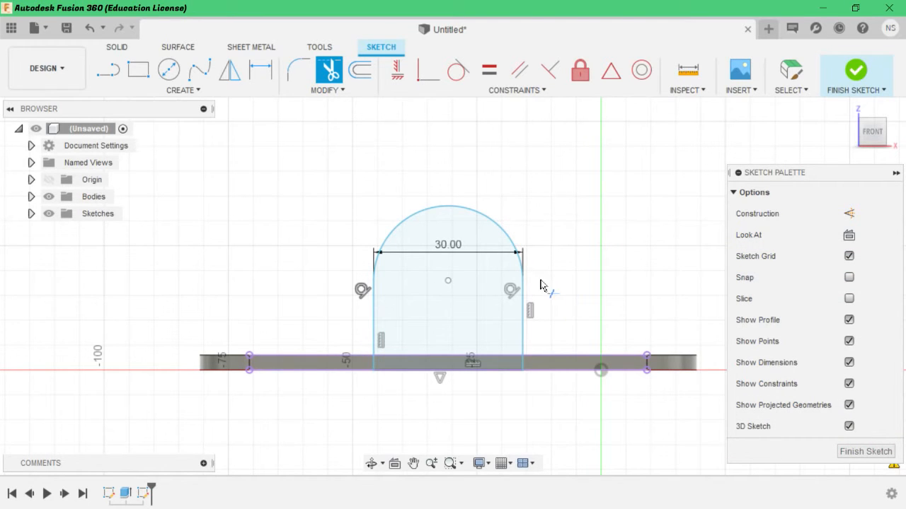
scroll(527, 308, up, 4)
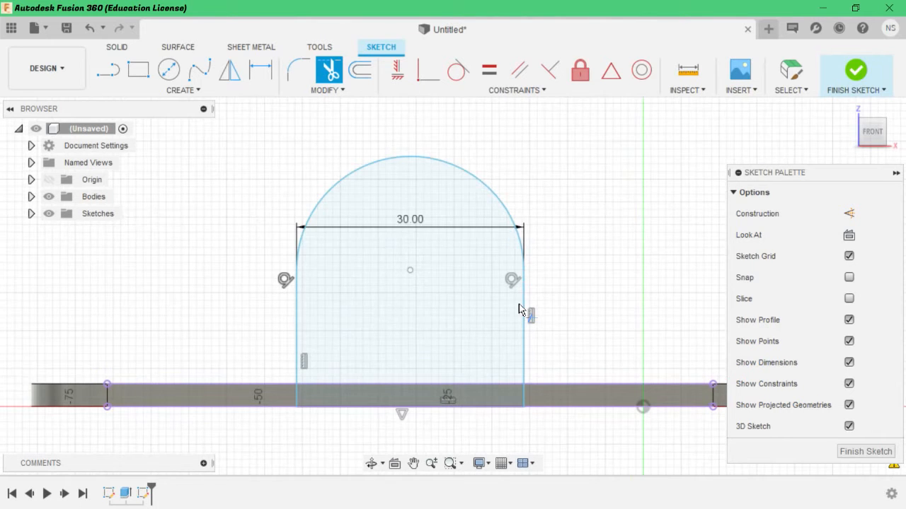
scroll(520, 309, down, 3)
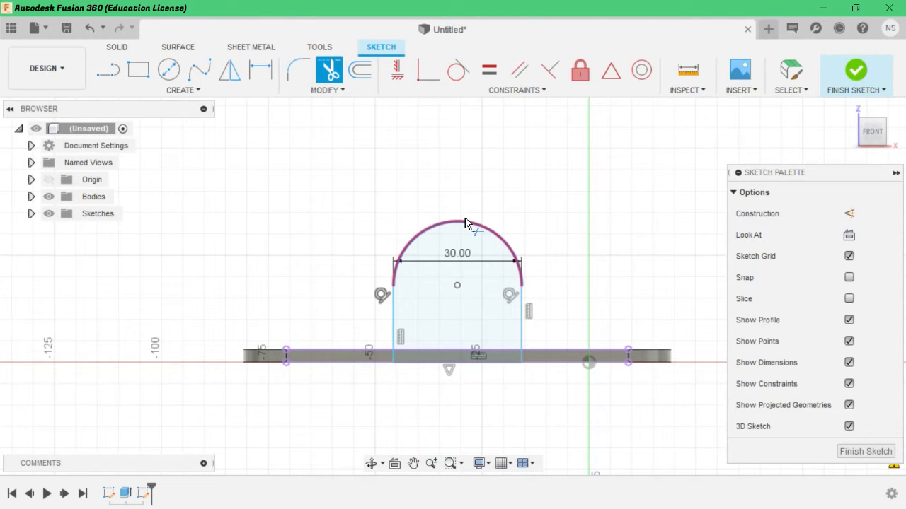
Step: Preview an Offset of the whole arched profile about 4.1 mm outward, turn off Chain Selection and clear the selected curves
click(359, 70)
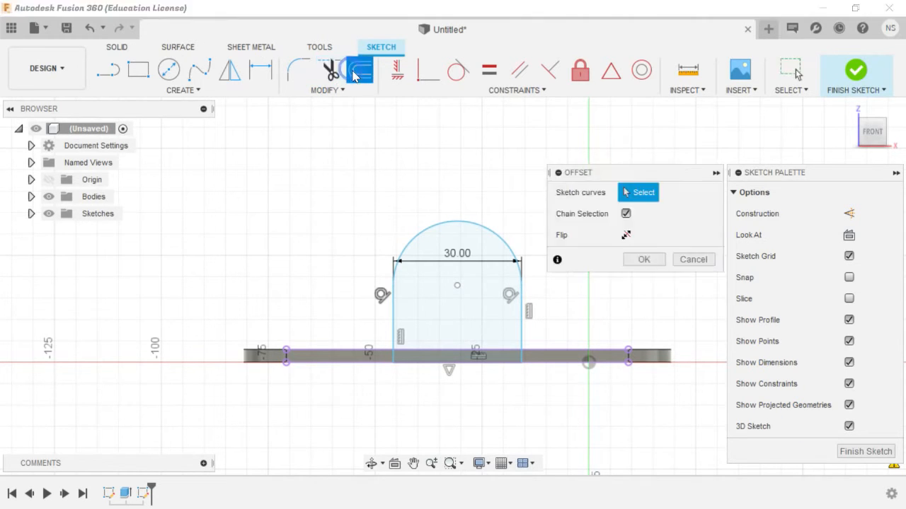
click(523, 281)
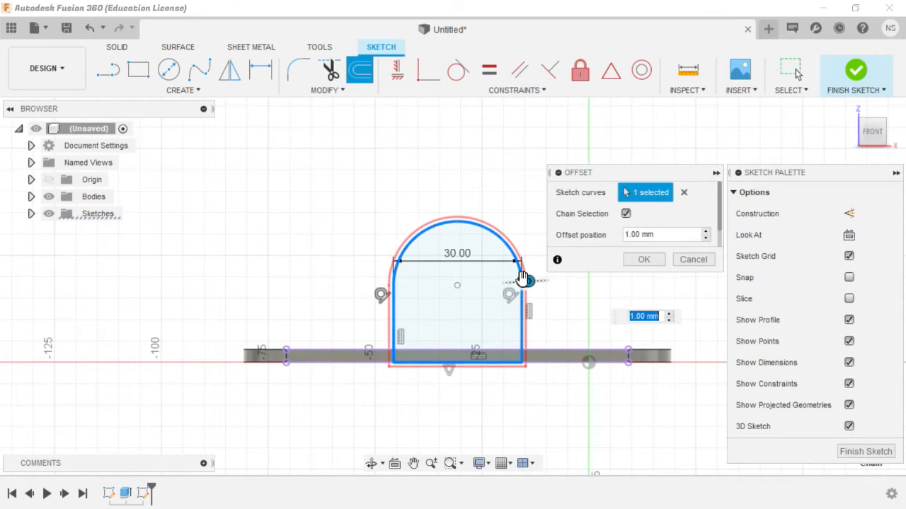
drag(523, 278, 538, 281)
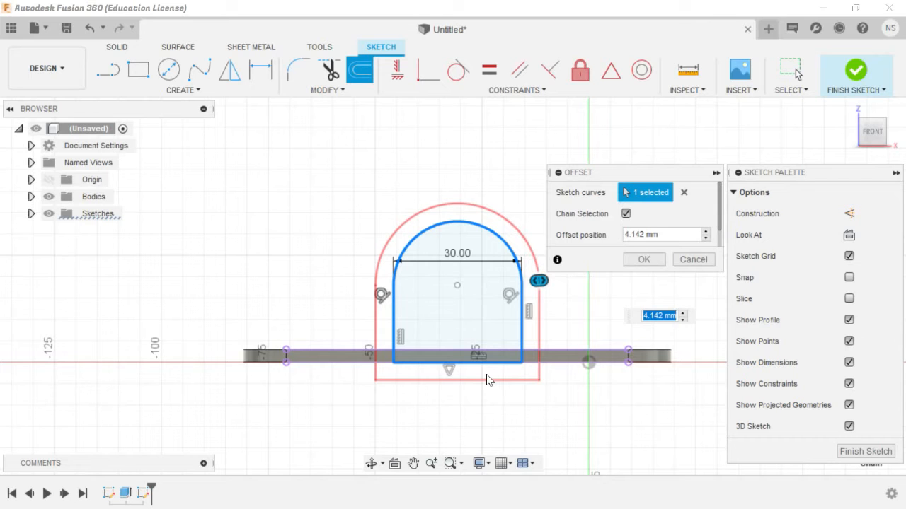
click(626, 213)
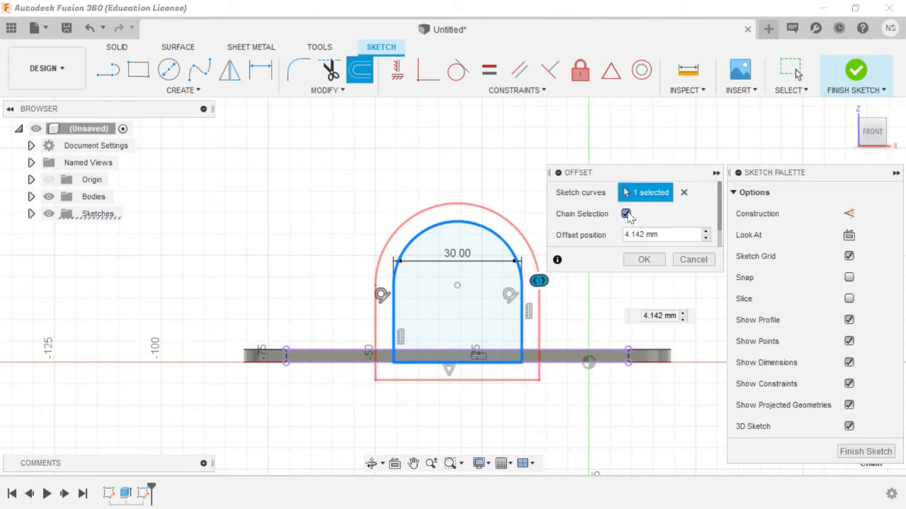
drag(537, 280, 524, 284)
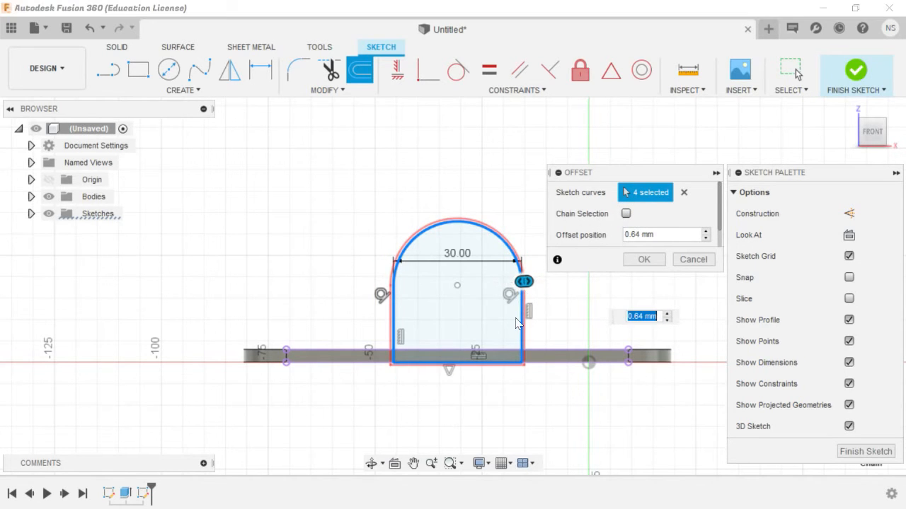
click(684, 193)
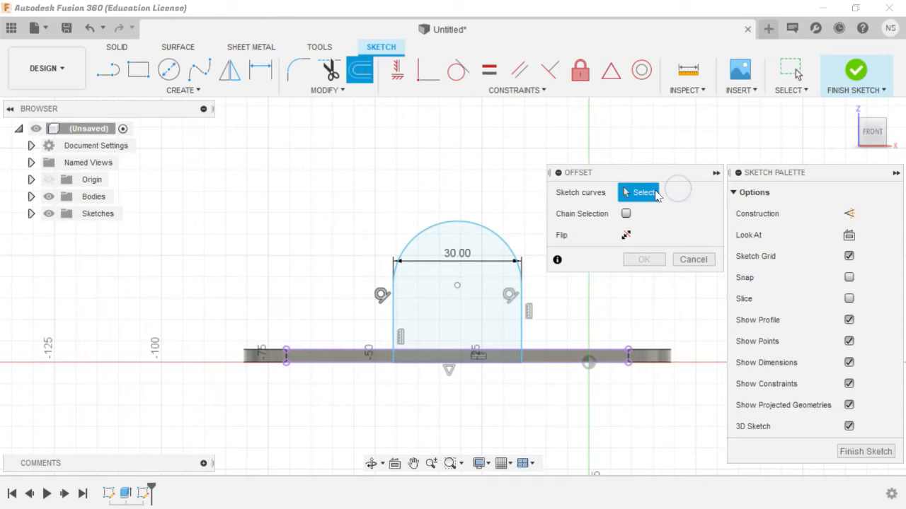
Step: Try offsetting only the arc and both vertical sides about 5.8 mm outward, switch Chain Selection on and off, and clear the selection
click(521, 290)
click(514, 256)
click(394, 313)
drag(389, 314, 368, 315)
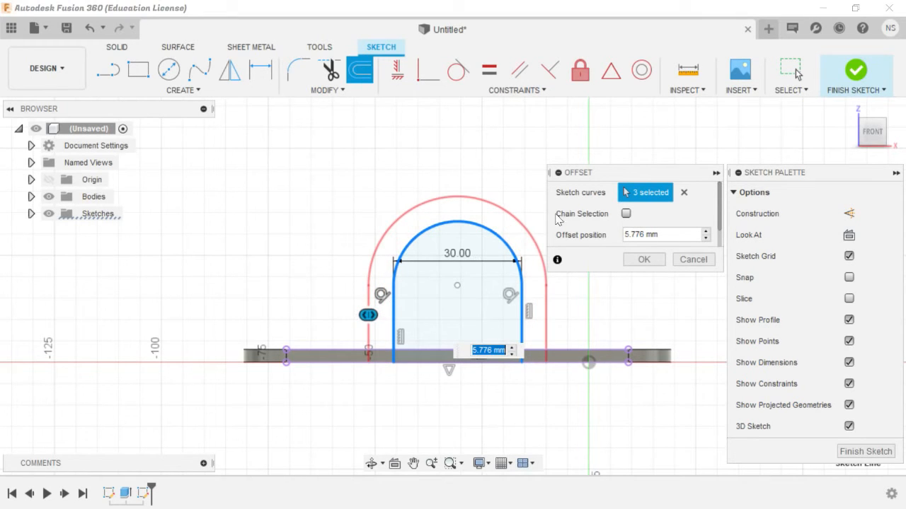
click(626, 214)
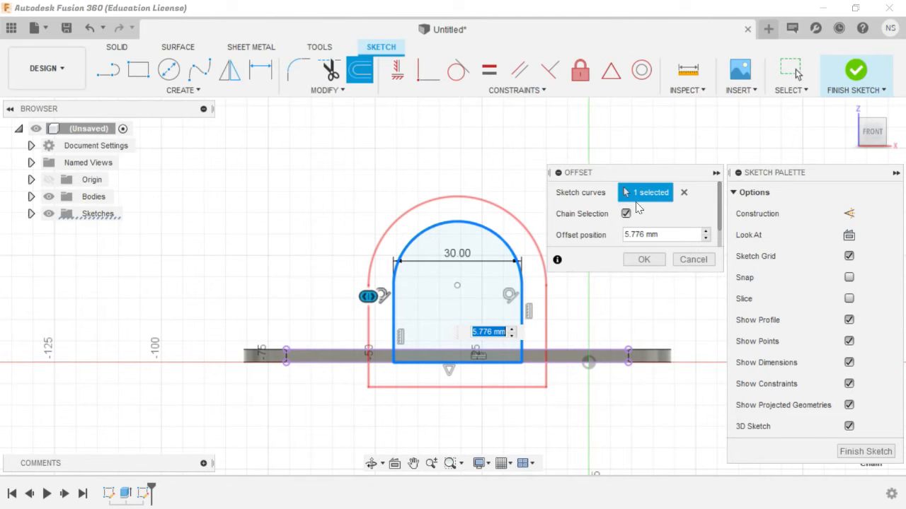
click(625, 214)
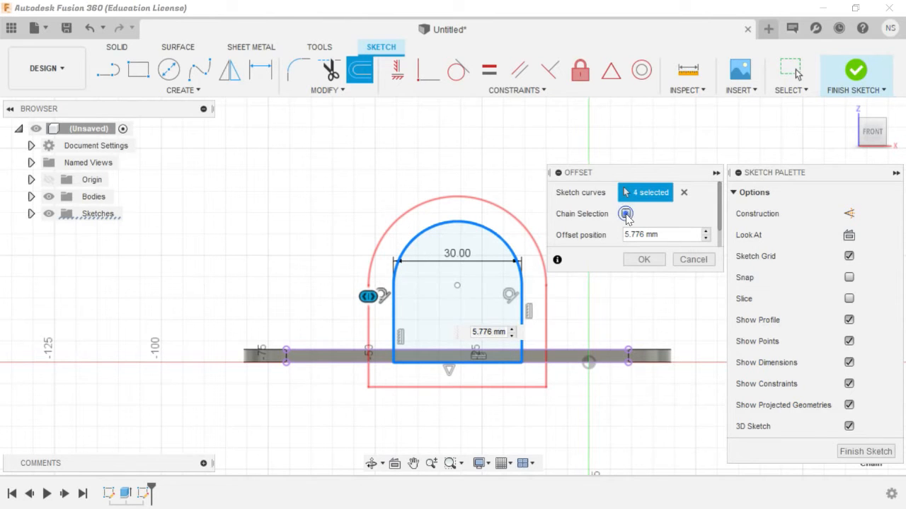
click(684, 193)
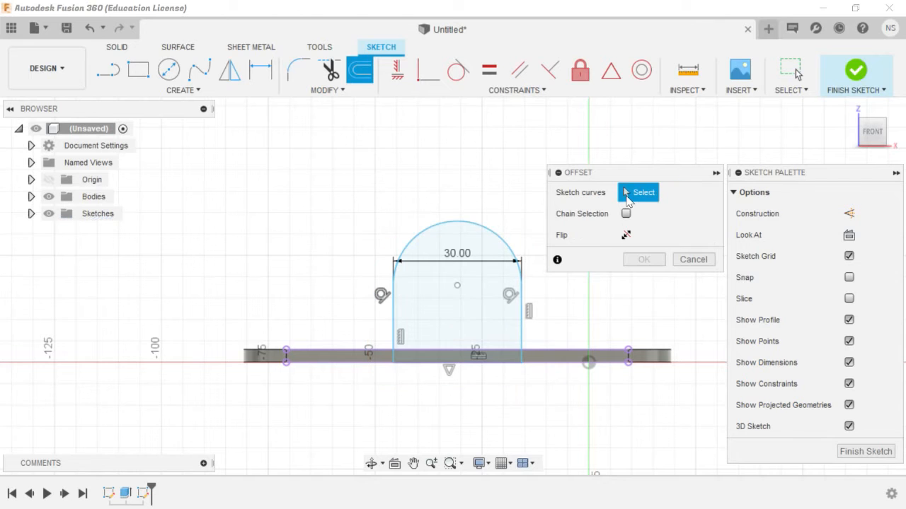
Step: Offset the arc and both vertical sides 3 mm outward without chain selection and finish the sketch
click(447, 224)
click(394, 312)
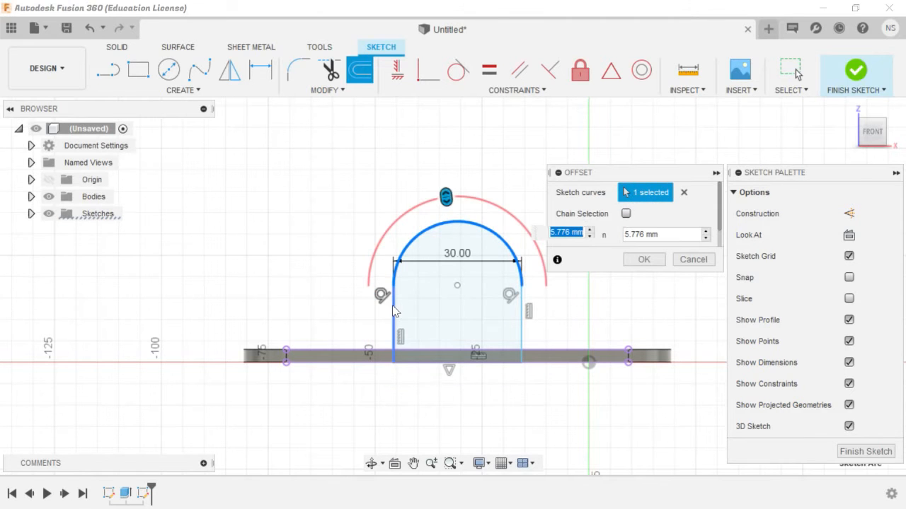
click(521, 320)
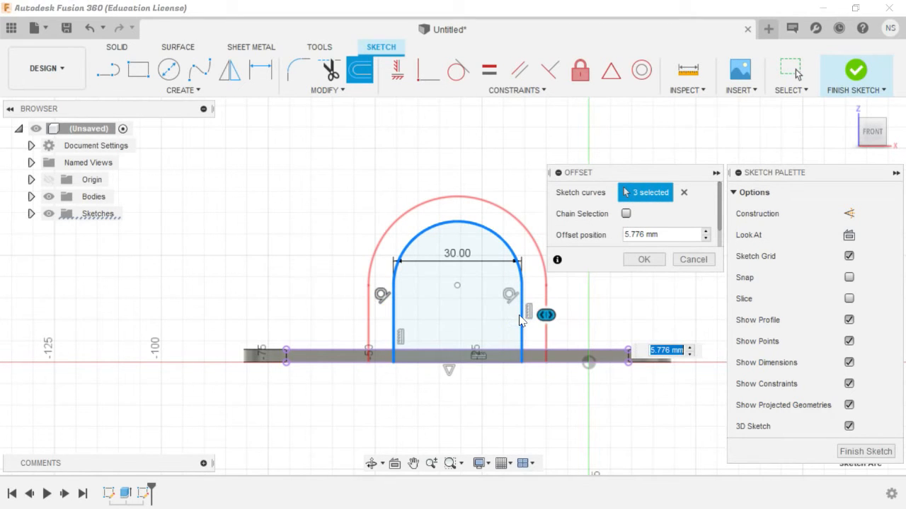
text(3)
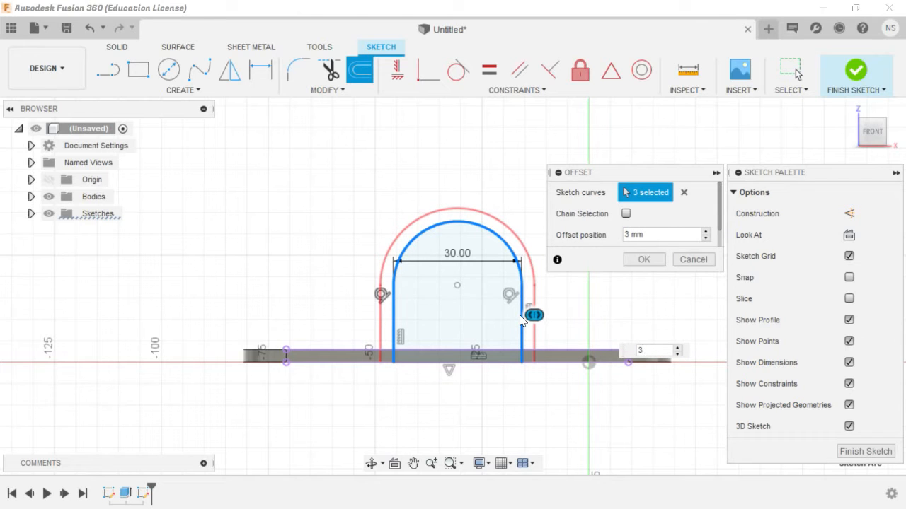
key(Return)
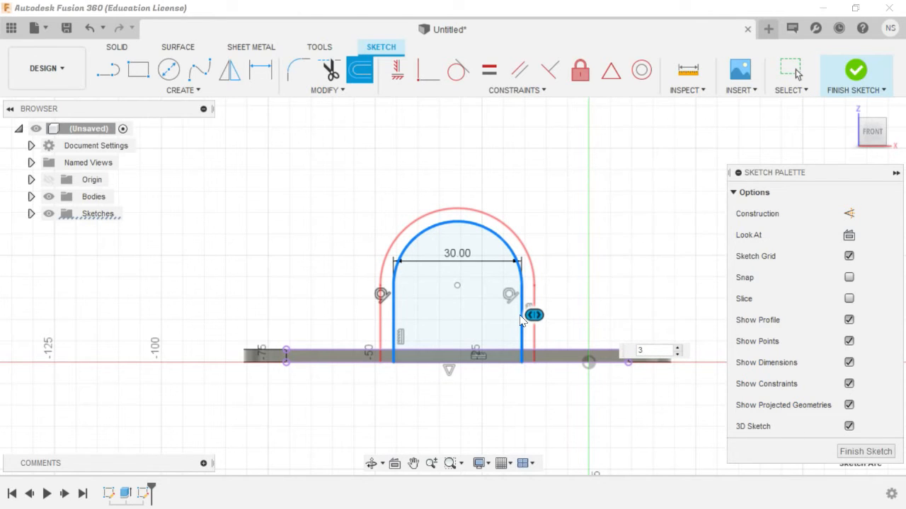
click(854, 453)
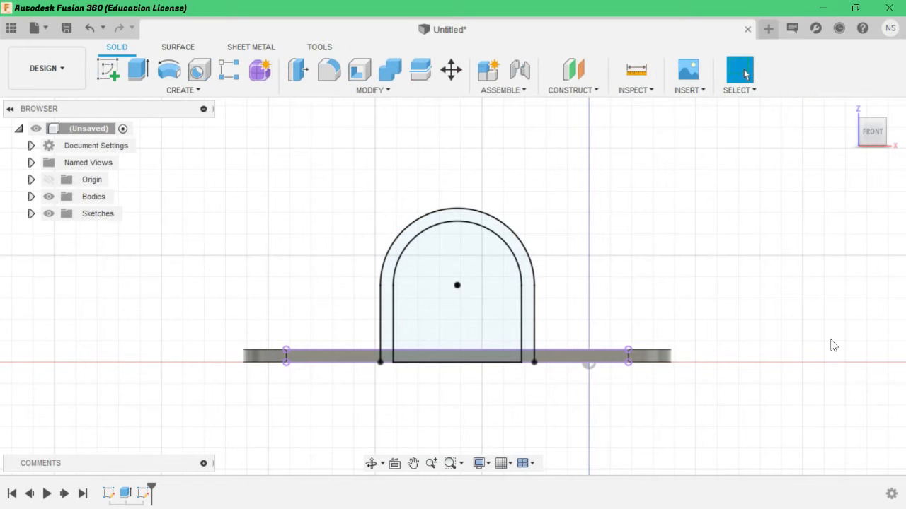
Step: Extrude both inner arch profiles, including the strip across the plate edge, 40 mm through the plate as a cut preview
mouse_move(866, 133)
mouse_down()
mouse_move(886, 173)
mouse_move(886, 126)
mouse_move(863, 133)
mouse_up()
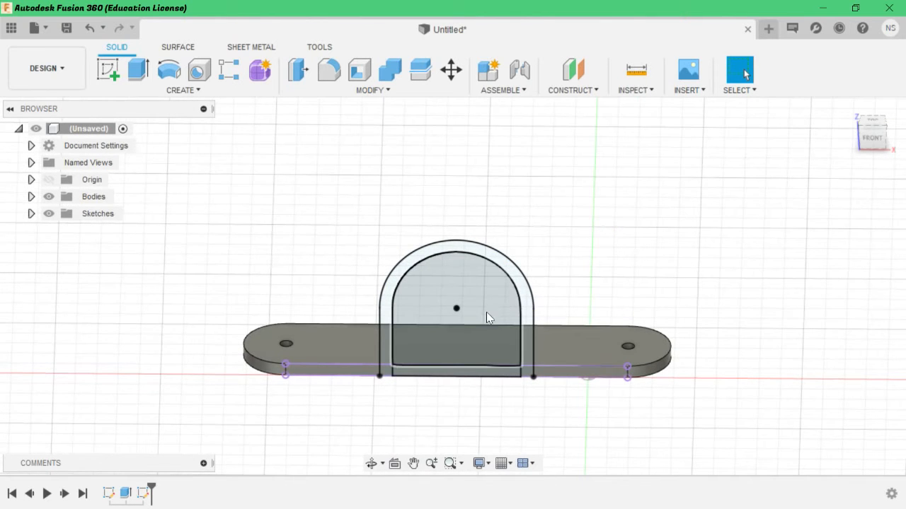
click(477, 372)
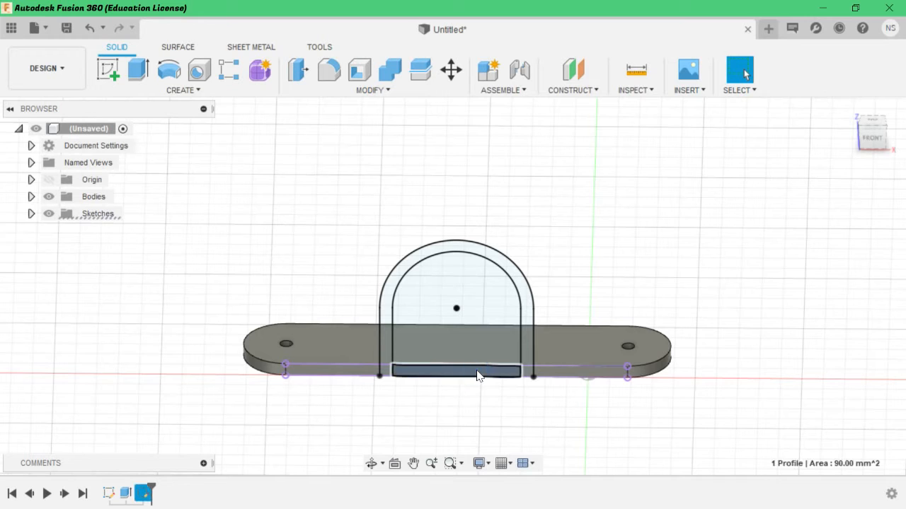
shift+click(481, 305)
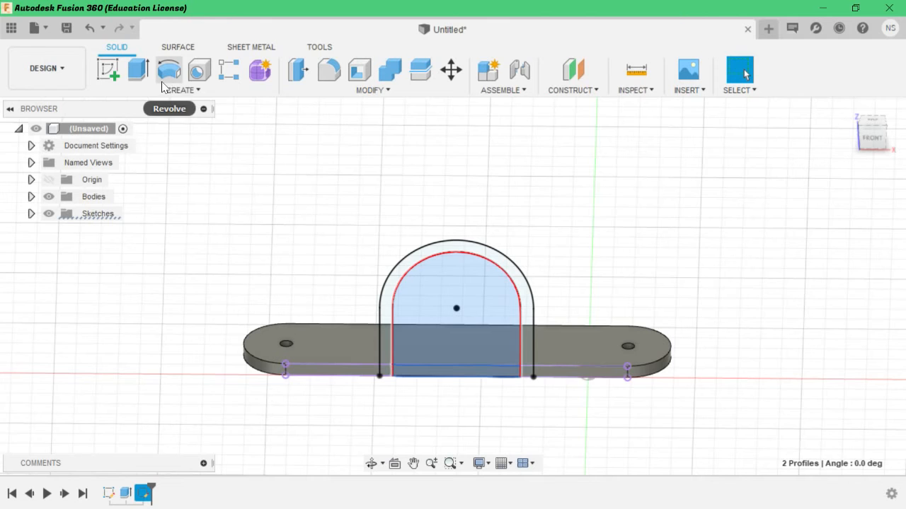
click(137, 71)
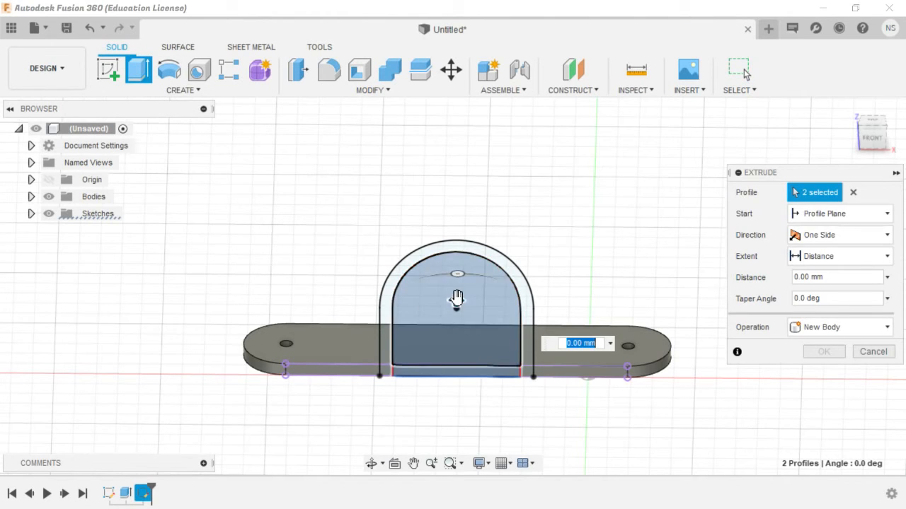
drag(458, 296, 481, 222)
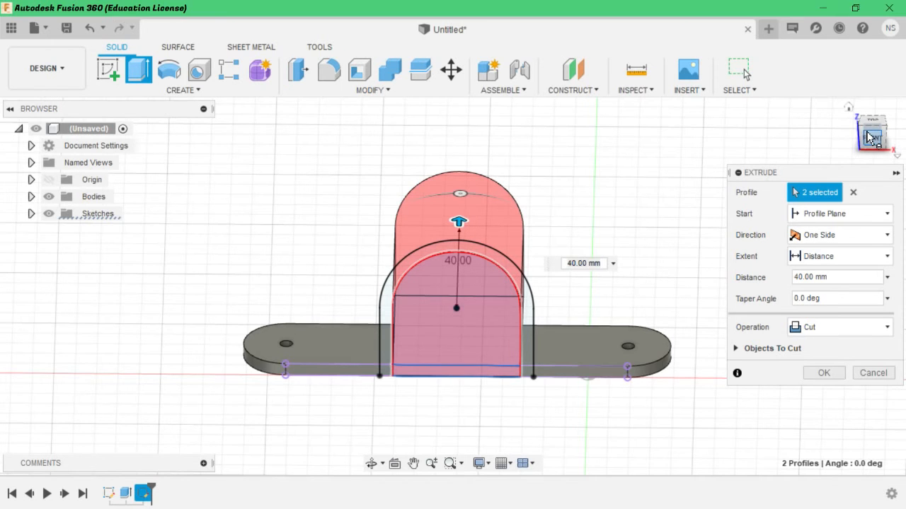
click(872, 135)
click(865, 108)
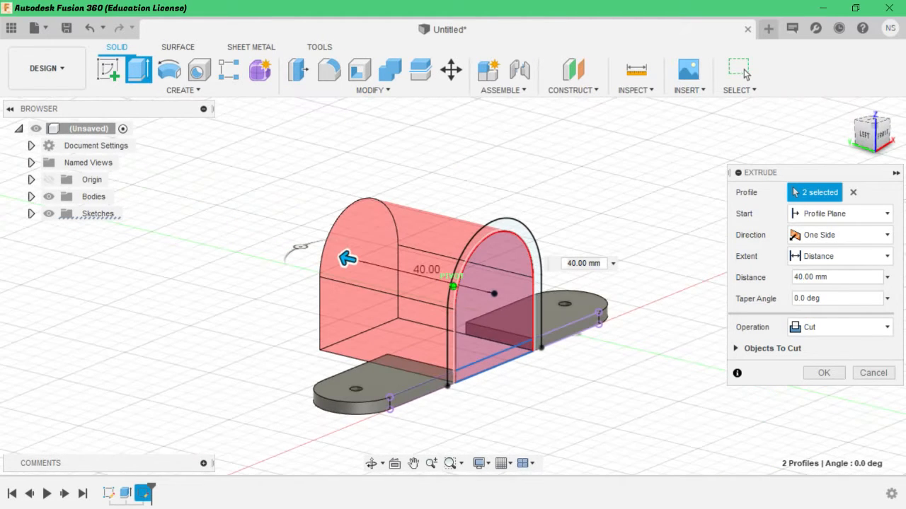
Step: Preview the inner arch extrusion as a Join, return its operation to Cut and apply it to the plate
click(813, 327)
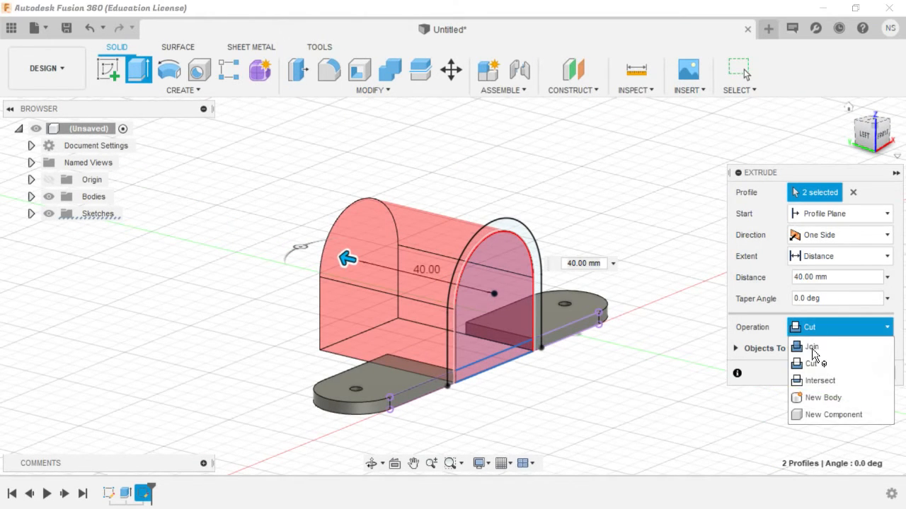
click(811, 348)
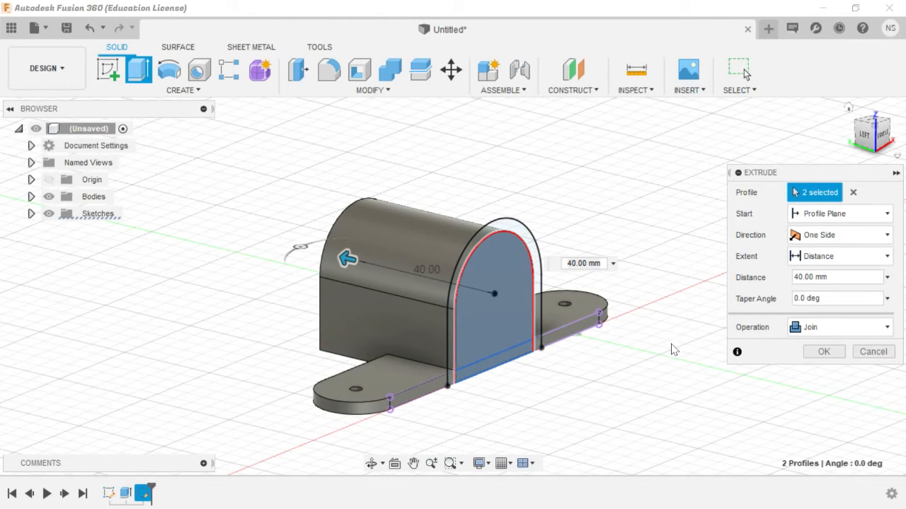
click(818, 335)
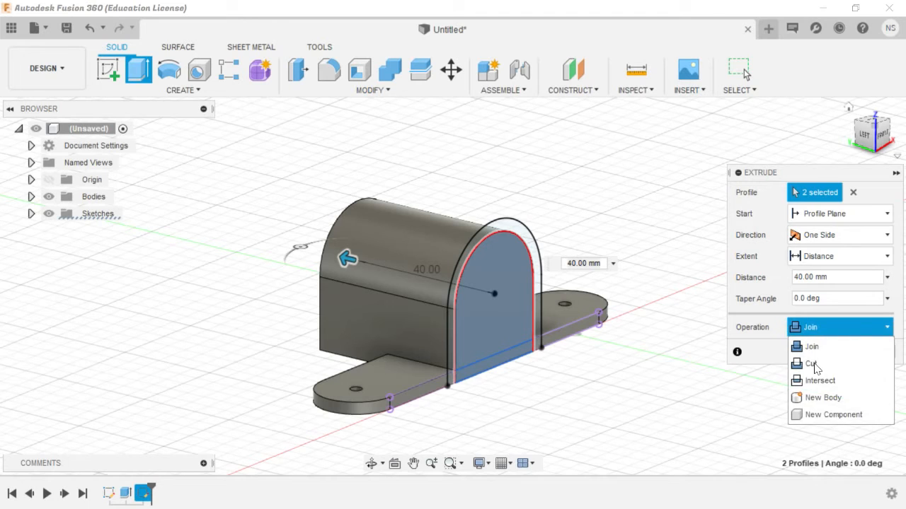
click(814, 365)
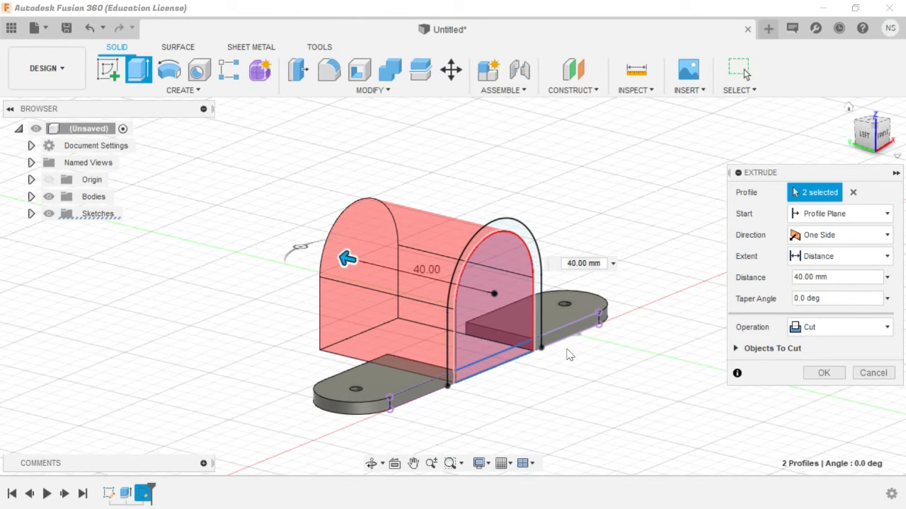
click(822, 372)
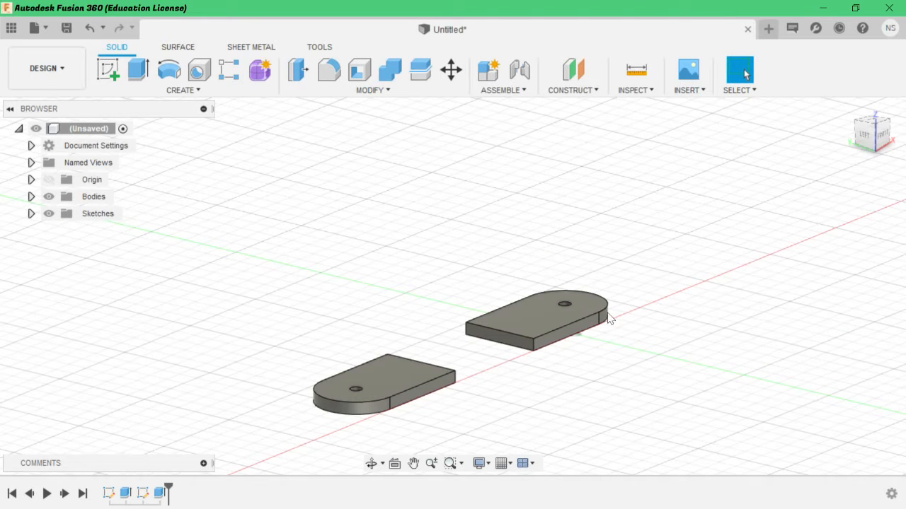
Step: List the sketches and make Sketch2 with the arched profile visible again
mouse_move(870, 137)
mouse_down()
mouse_move(859, 135)
mouse_move(877, 140)
mouse_up()
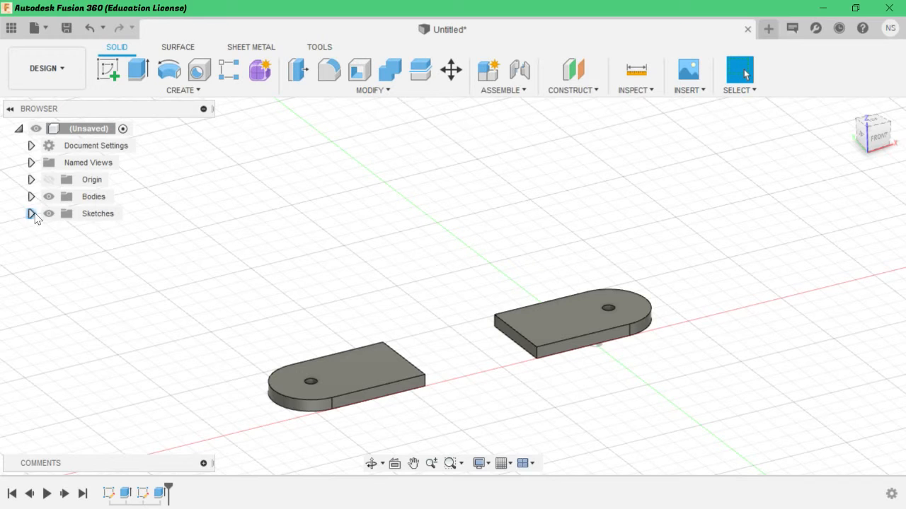
click(32, 213)
click(61, 247)
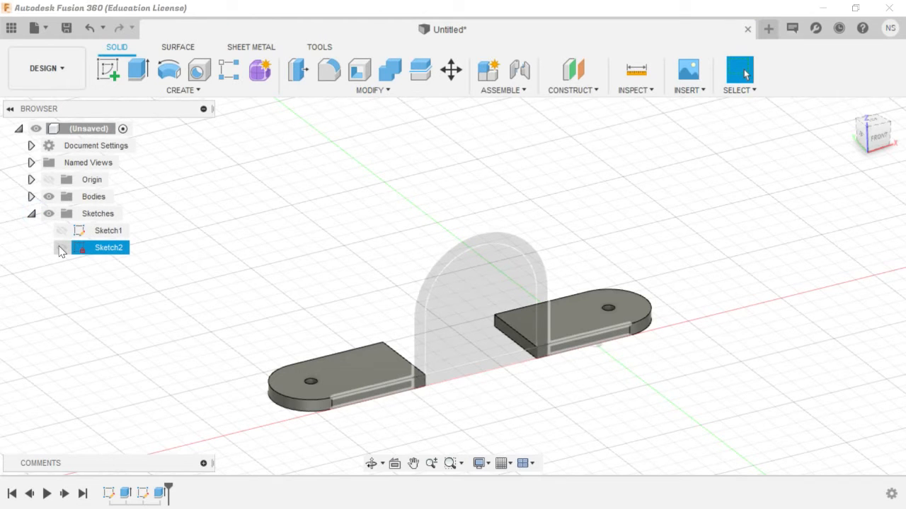
click(61, 247)
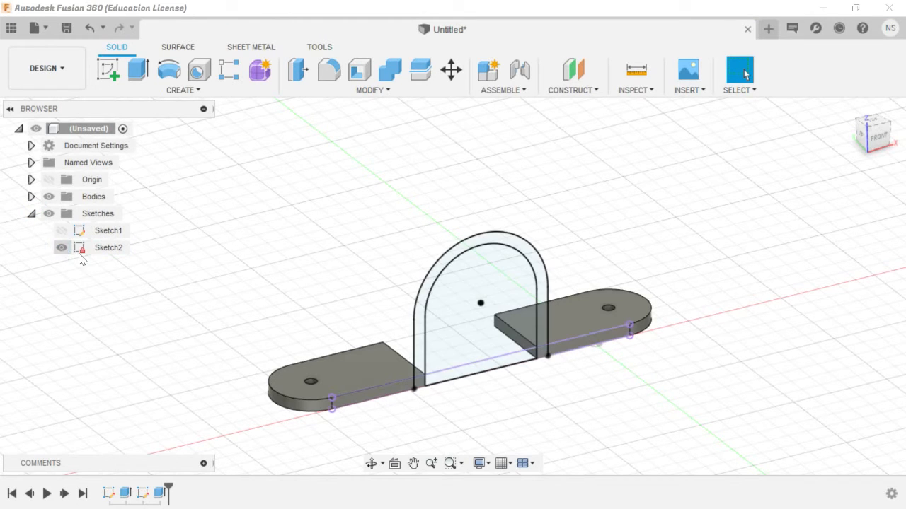
Step: Extrude the 3 mm arched band between the two outlines 20 mm over the plate with the Join operation
click(420, 351)
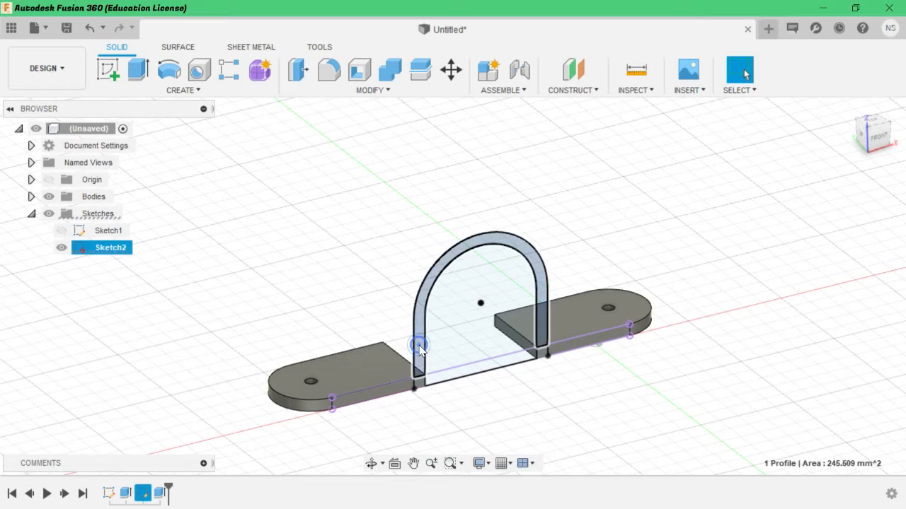
click(140, 71)
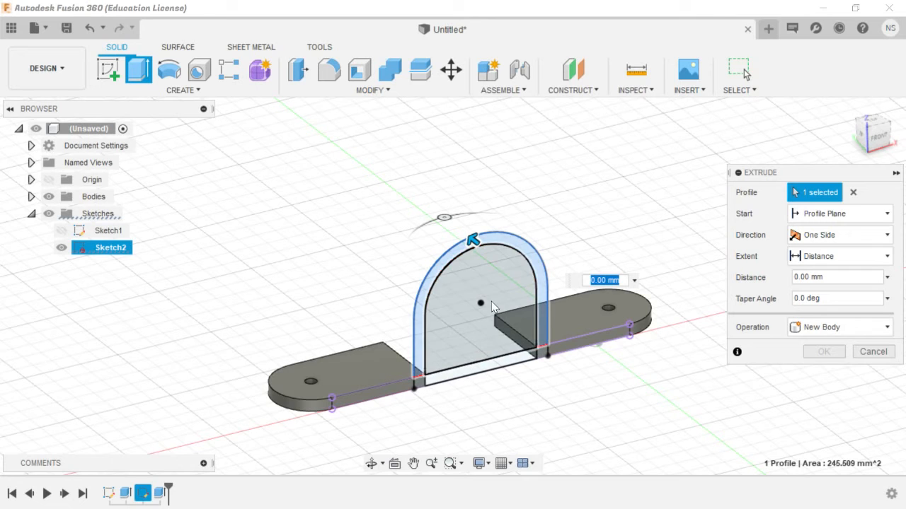
text(20)
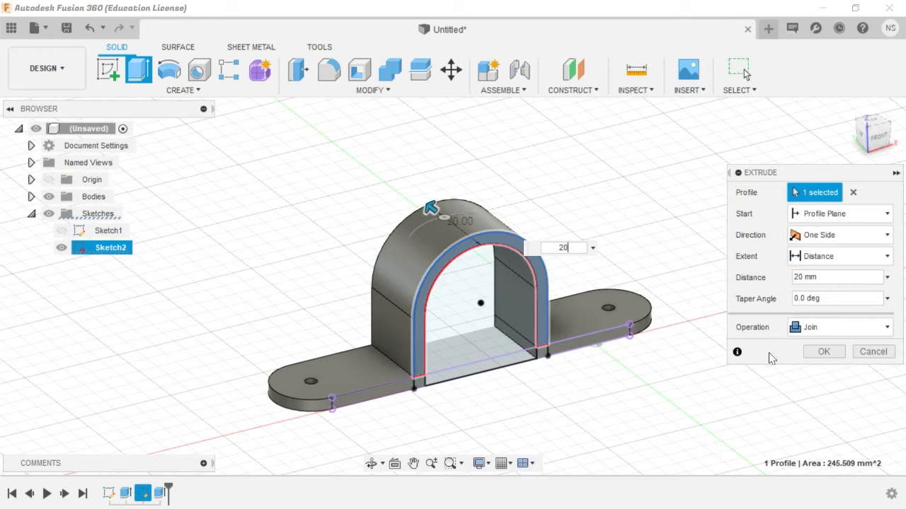
click(821, 353)
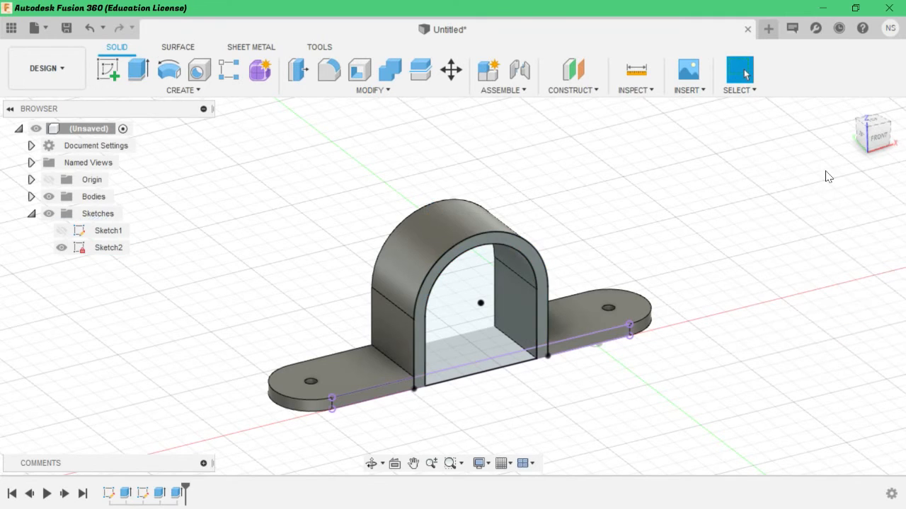
Step: Start a new sketch on the top face of the bracket's left mounting tab
click(876, 136)
mouse_move(453, 286)
shift+middle_down()
mouse_move(418, 347)
mouse_move(416, 389)
mouse_move(471, 398)
mouse_move(506, 343)
mouse_move(509, 361)
mouse_move(483, 406)
mouse_move(487, 297)
mouse_move(417, 375)
mouse_move(423, 421)
mouse_move(485, 329)
mouse_move(506, 392)
mouse_move(504, 340)
mouse_move(504, 362)
shift+middle_up()
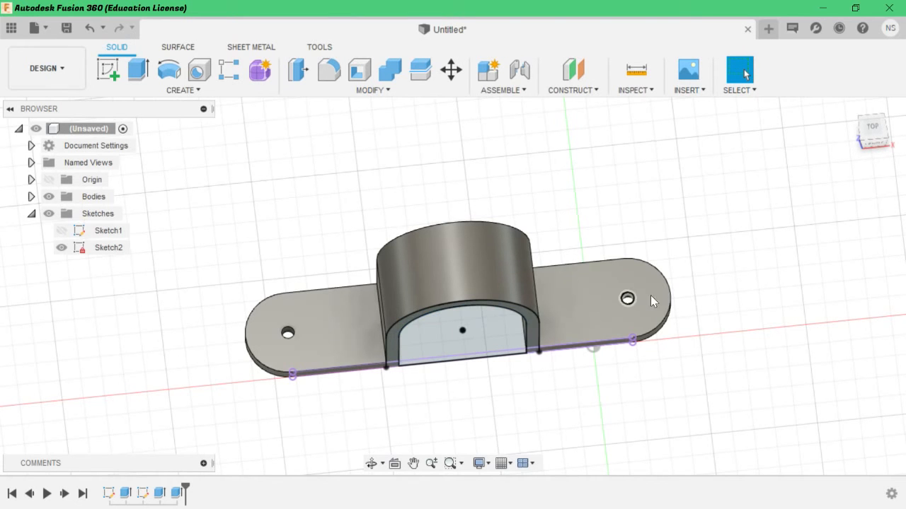
drag(875, 132, 892, 137)
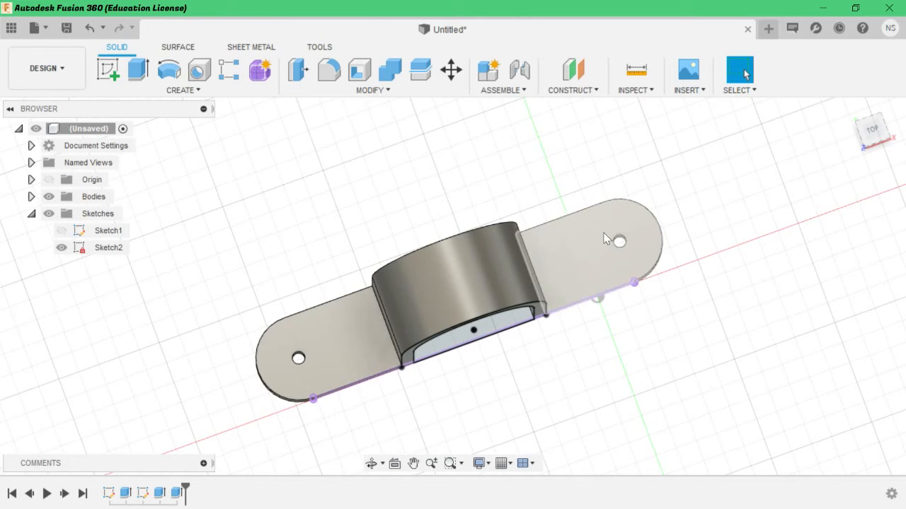
scroll(623, 258, up, 5)
scroll(626, 266, down, 2)
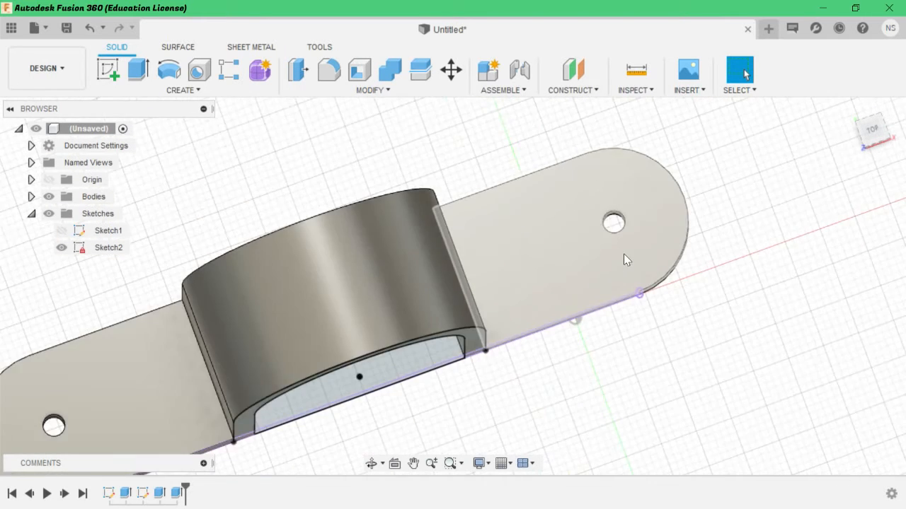
scroll(624, 254, down, 5)
scroll(624, 253, up, 3)
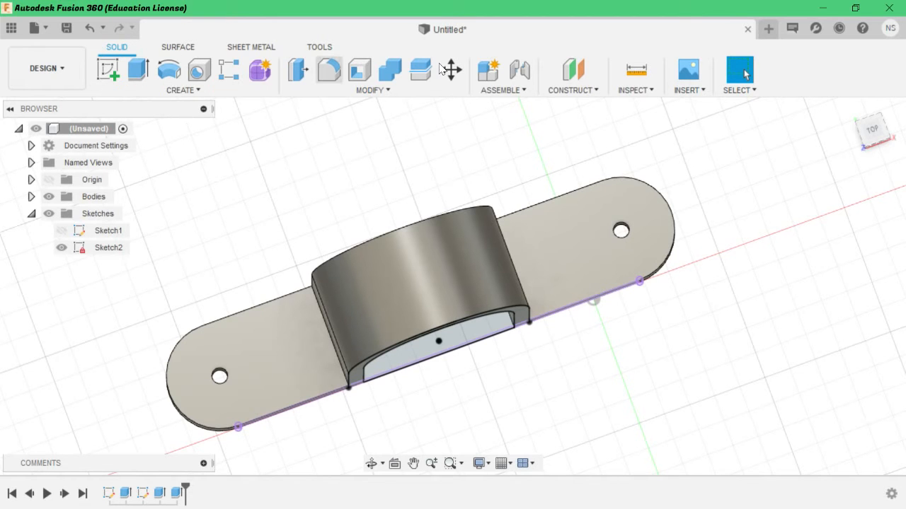
click(108, 77)
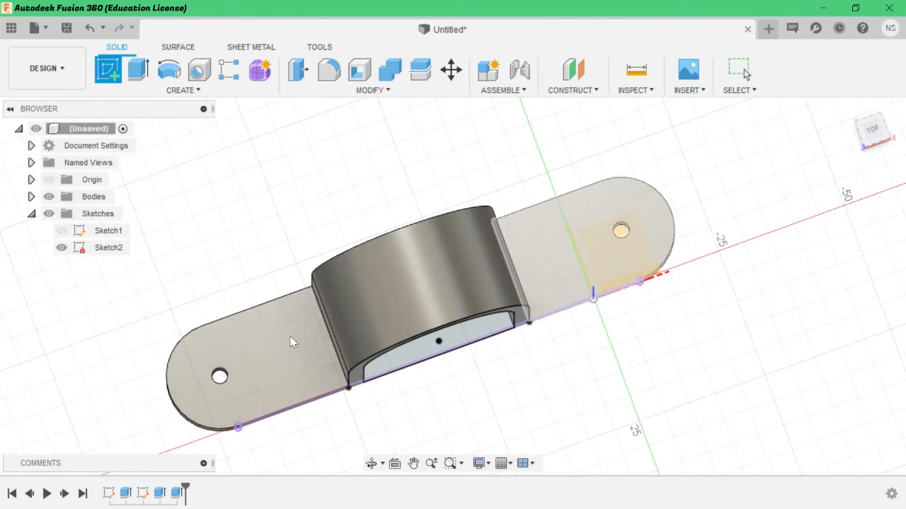
click(264, 366)
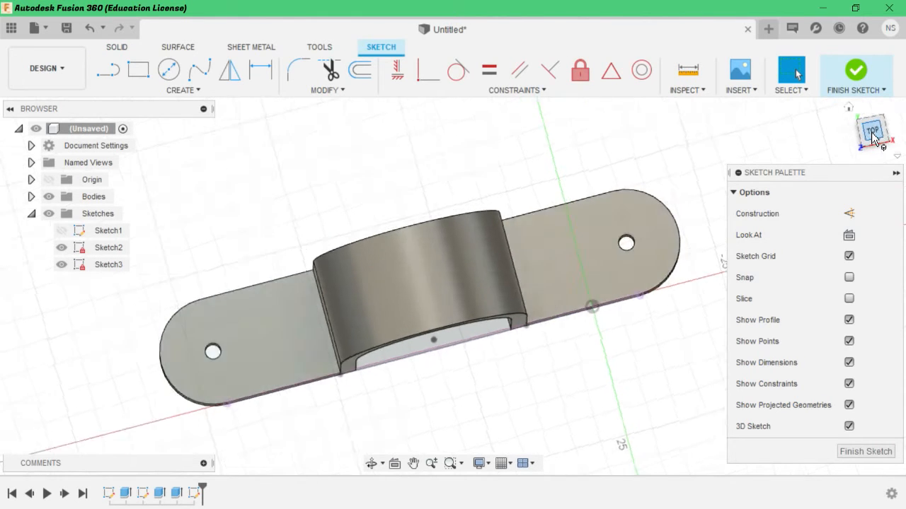
Step: Sketch a circle about 5 mm in diameter on the left tab and a slightly larger one on the right tab, between each hole and the arch
click(169, 71)
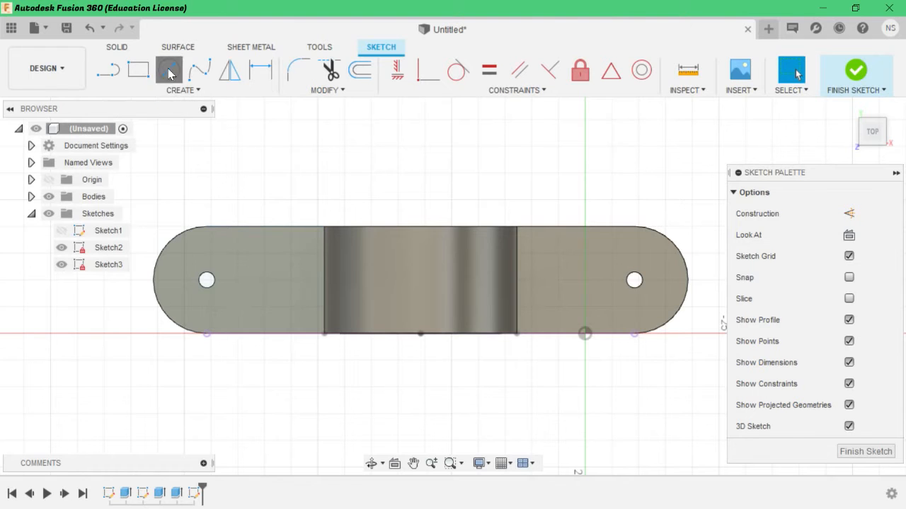
click(266, 281)
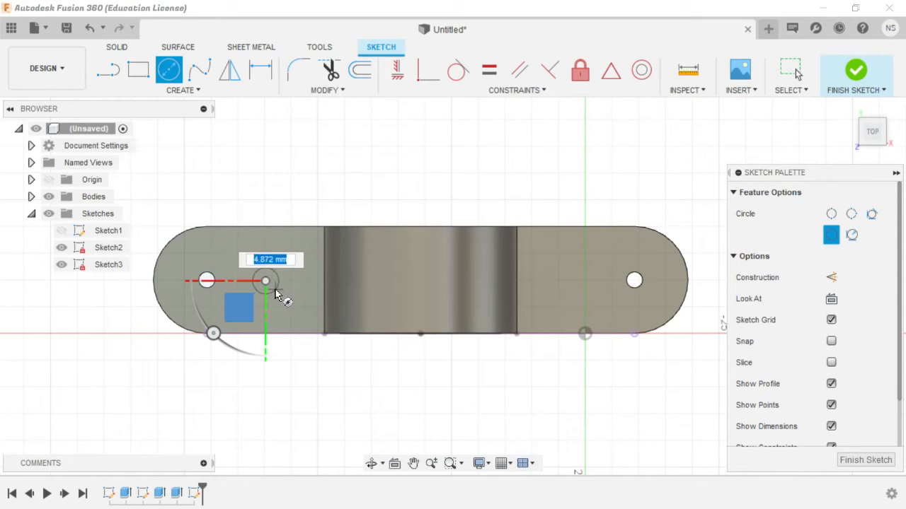
click(275, 290)
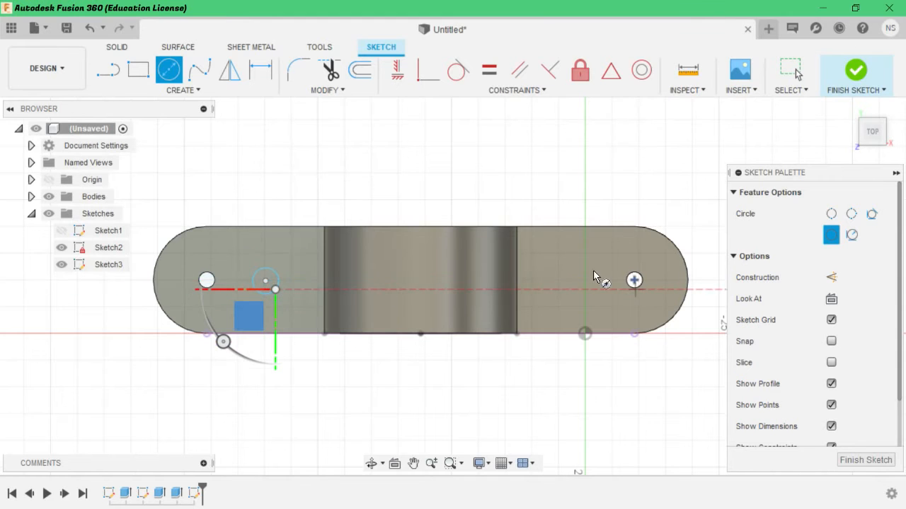
click(559, 281)
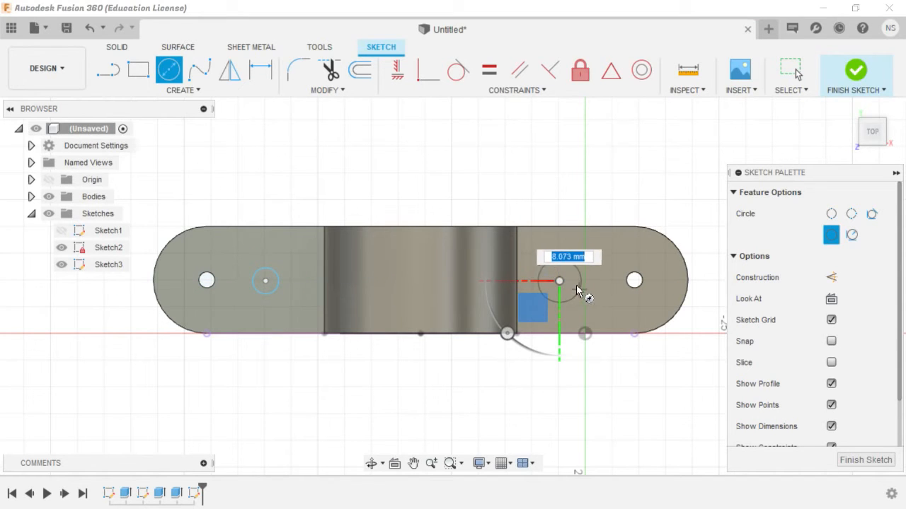
click(576, 288)
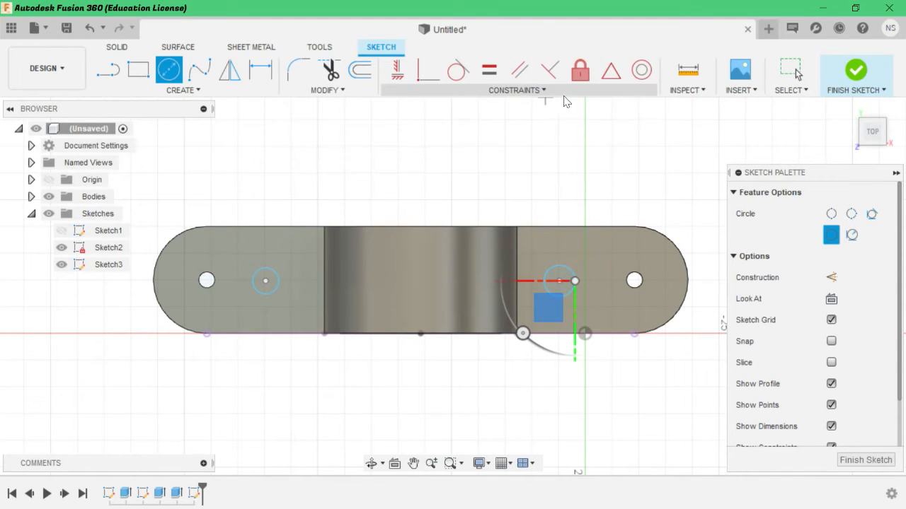
Step: Apply a Collinear constraint to the left mounting hole's centre and the centres of both sketched circles
click(540, 91)
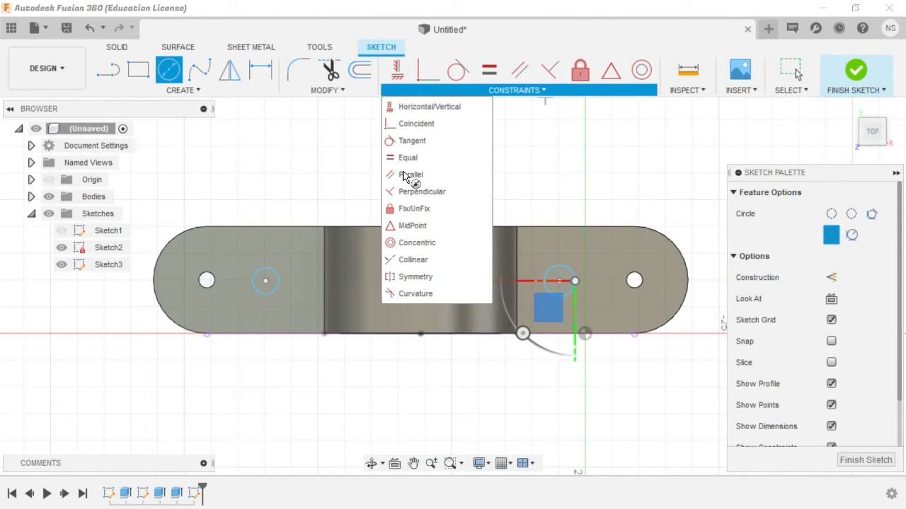
click(413, 260)
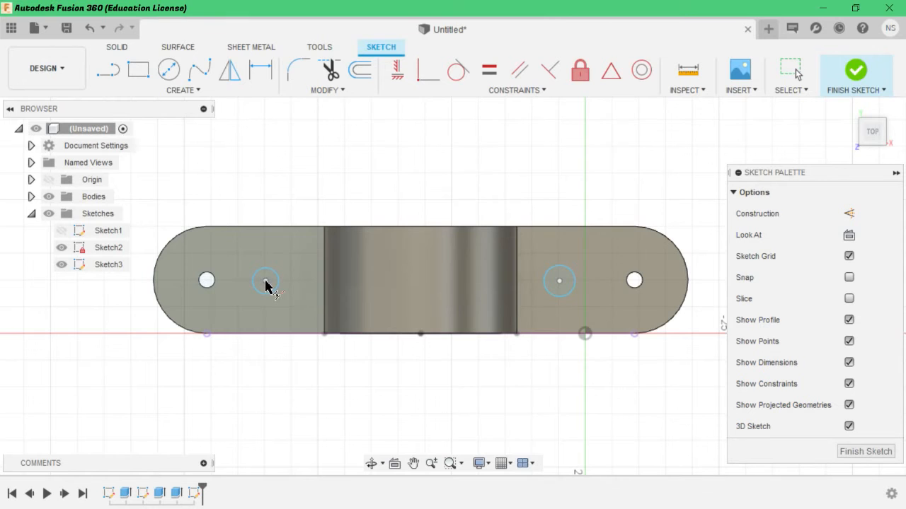
scroll(267, 286, up, 5)
scroll(265, 283, down, 5)
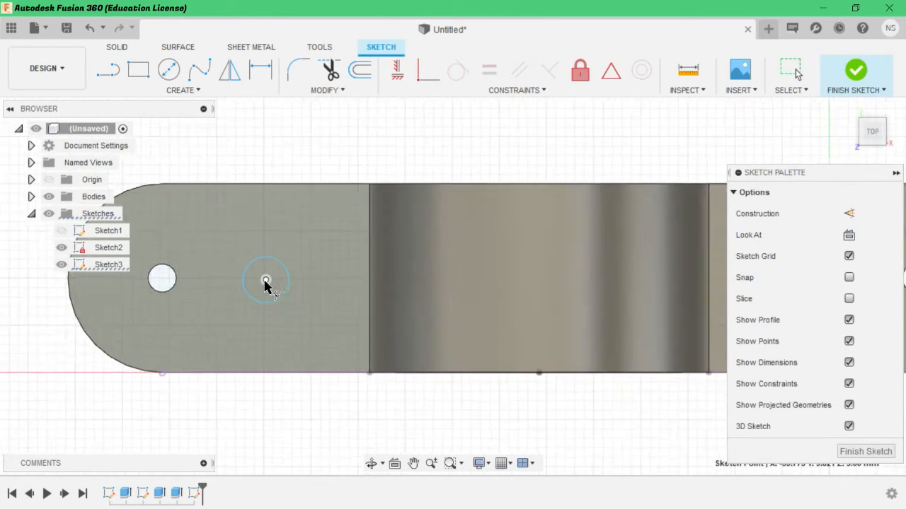
click(265, 282)
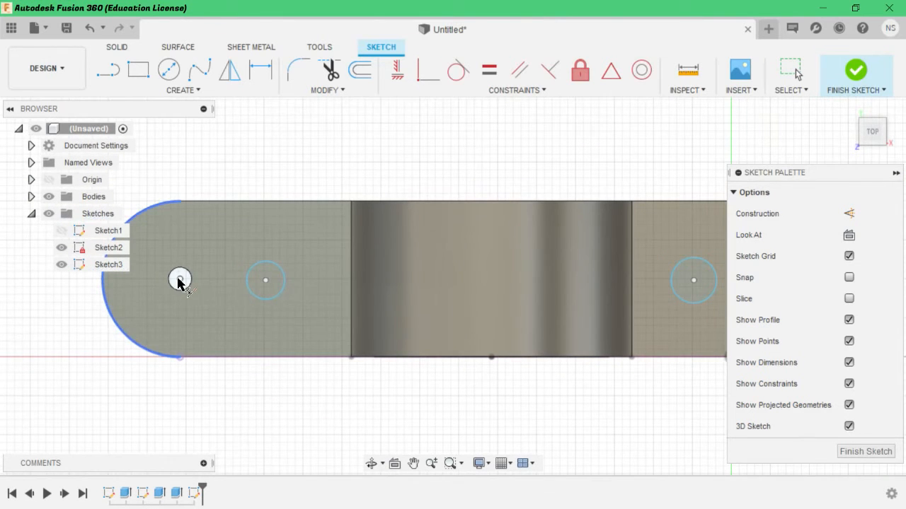
click(178, 282)
scroll(667, 301, up, 5)
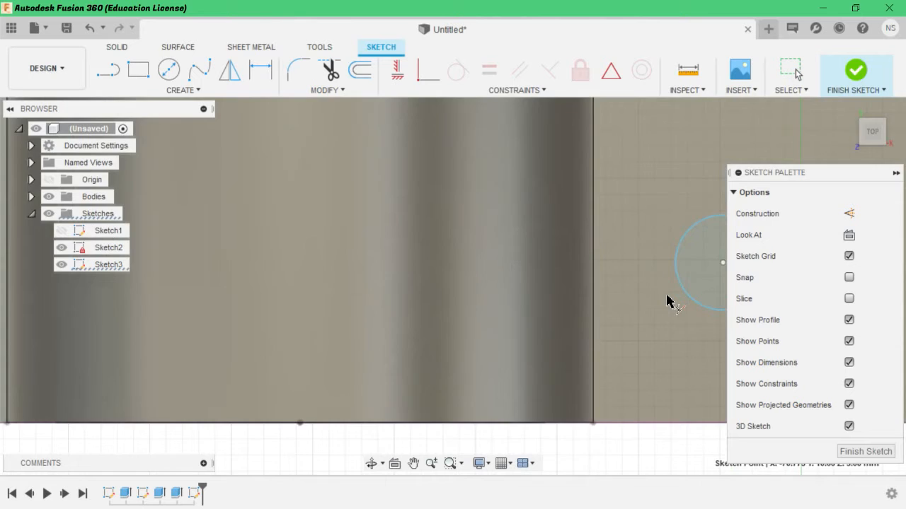
scroll(667, 301, down, 5)
scroll(713, 287, up, 5)
scroll(713, 287, down, 5)
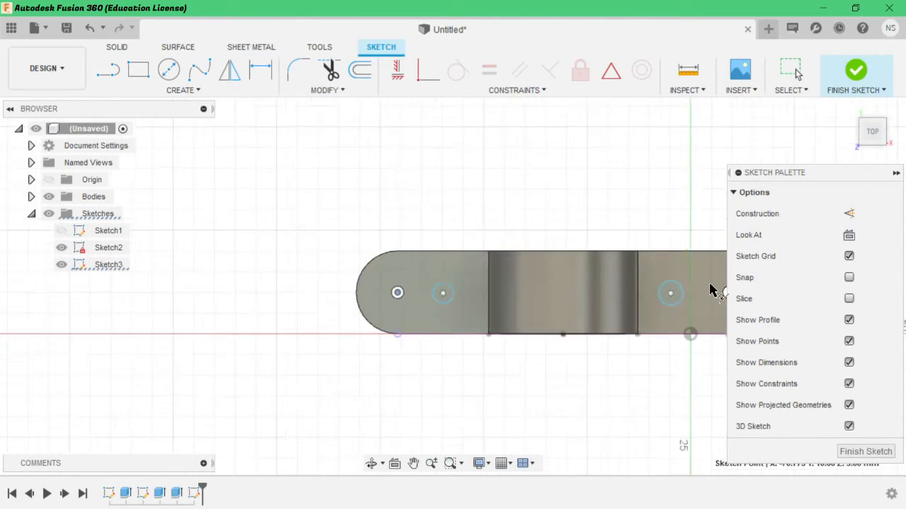
scroll(713, 290, down, 5)
scroll(711, 283, up, 8)
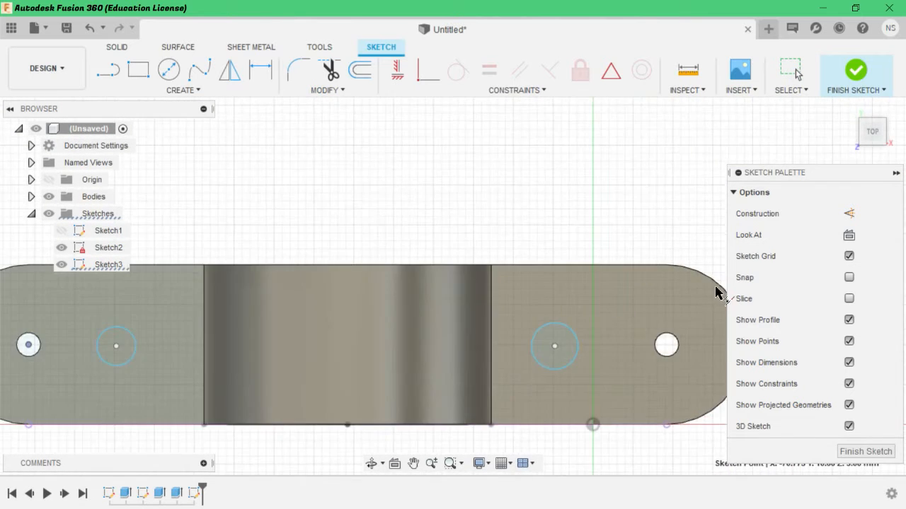
scroll(718, 292, up, 5)
scroll(638, 395, down, 5)
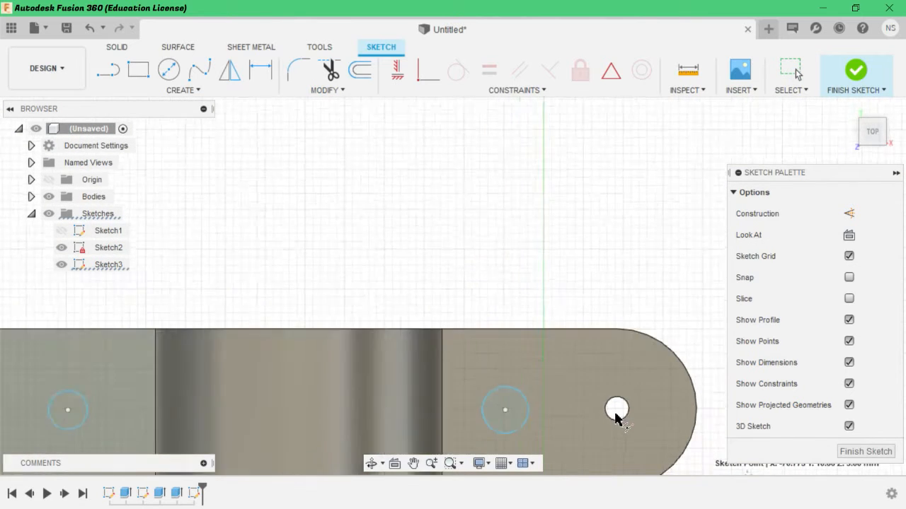
scroll(615, 419, down, 3)
click(533, 411)
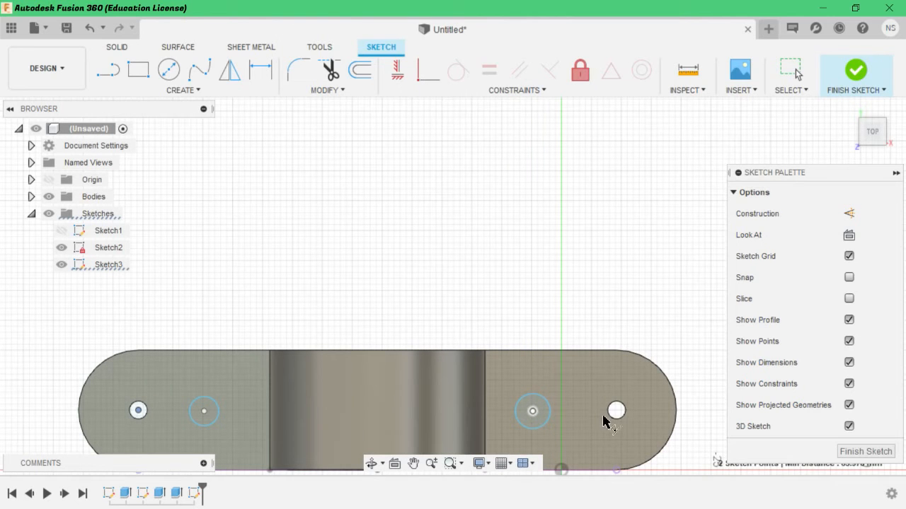
scroll(615, 414, up, 3)
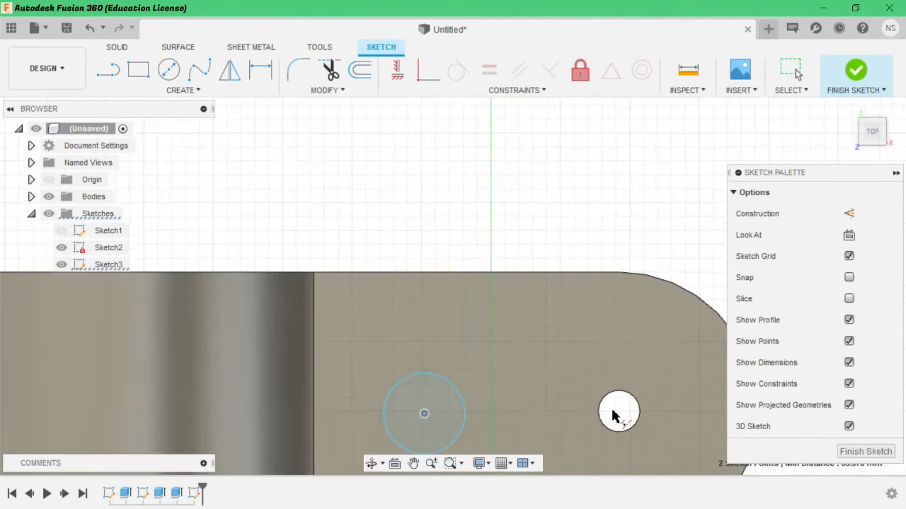
scroll(620, 412, down, 3)
scroll(621, 408, down, 3)
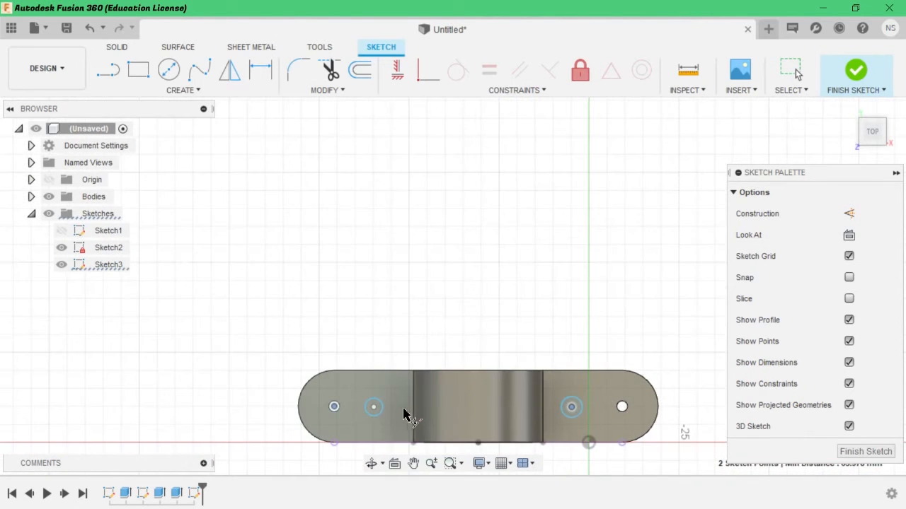
click(373, 407)
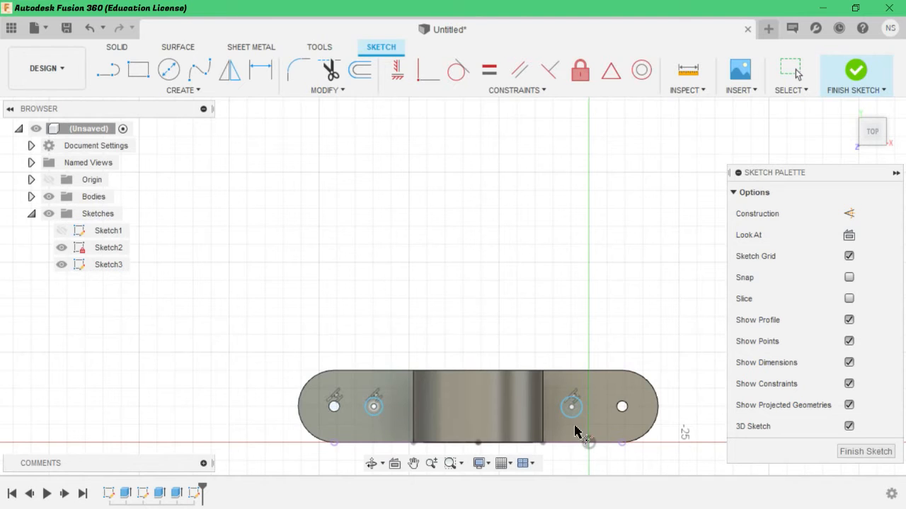
click(617, 407)
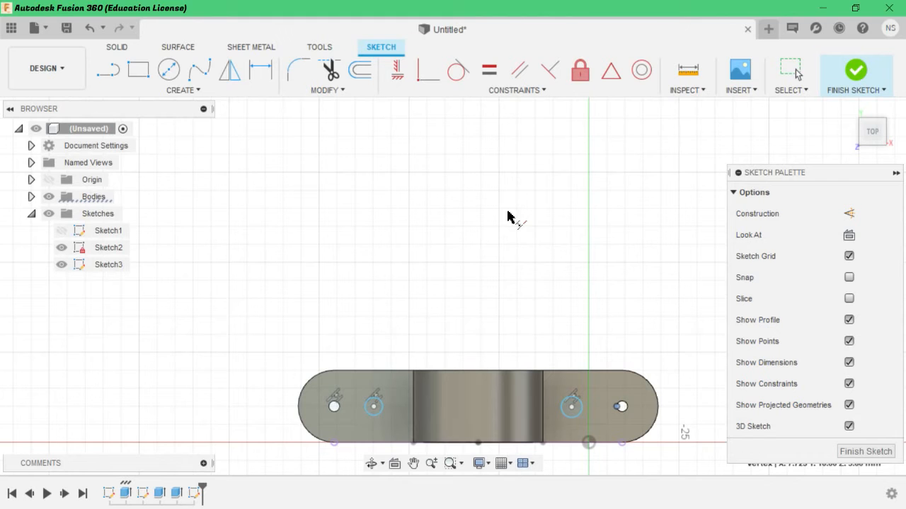
scroll(596, 375, down, 3)
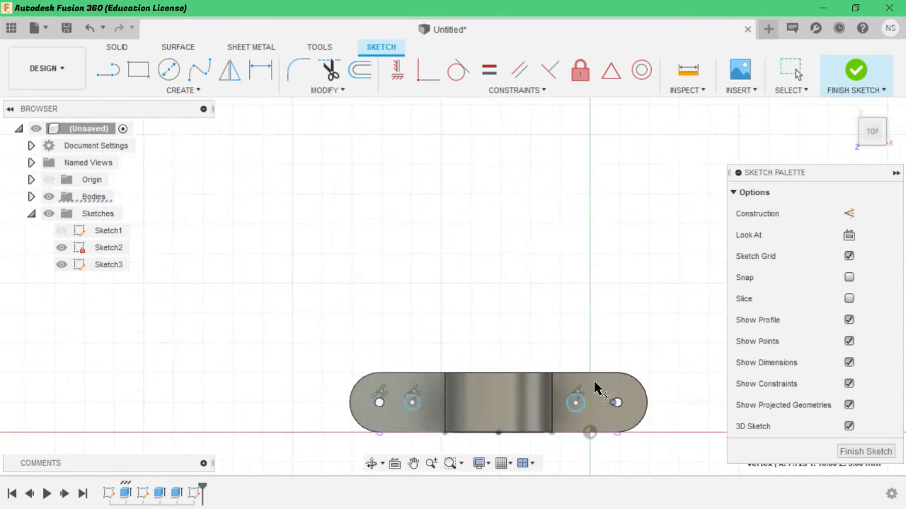
scroll(599, 398, up, 6)
scroll(577, 414, down, 1)
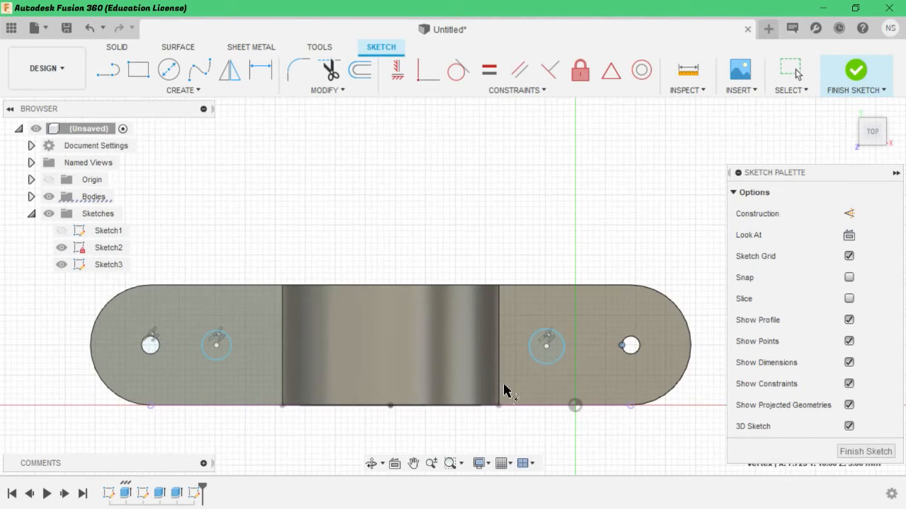
scroll(248, 366, up, 2)
scroll(198, 361, down, 2)
scroll(198, 361, down, 2)
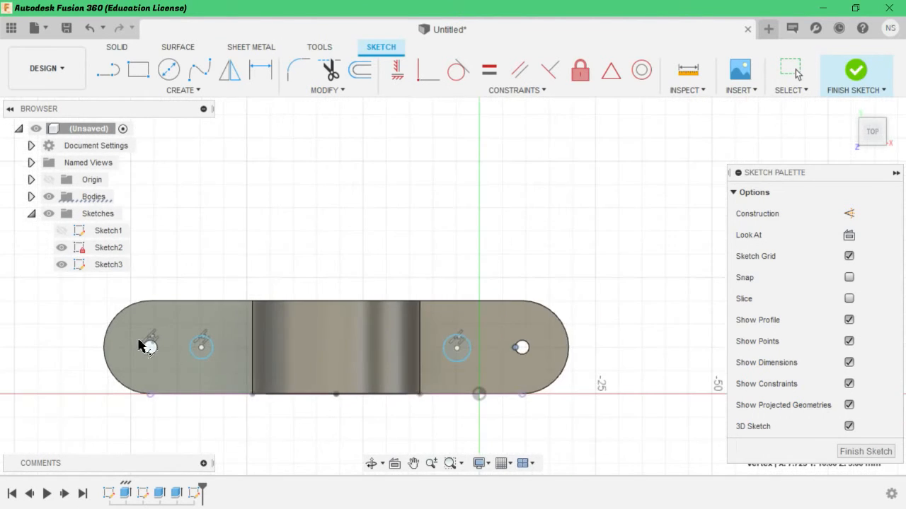
scroll(138, 344, up, 3)
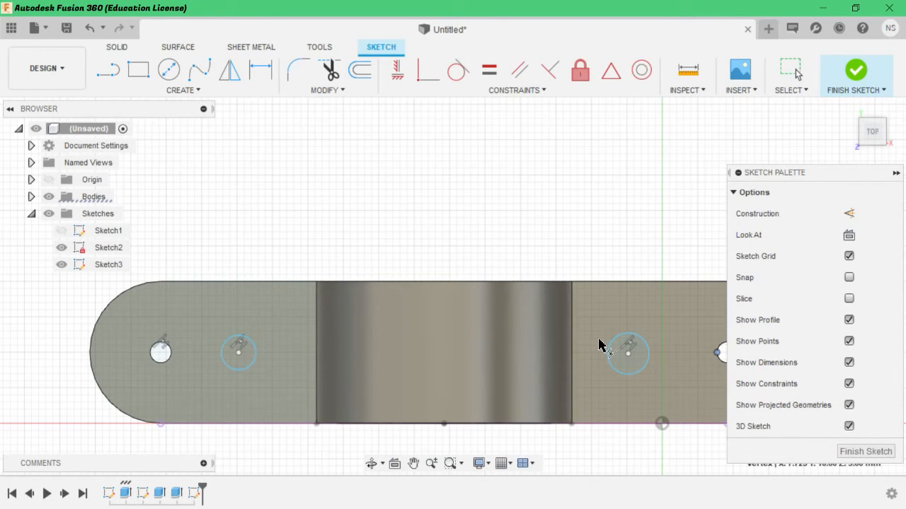
scroll(599, 348, down, 3)
scroll(601, 384, up, 3)
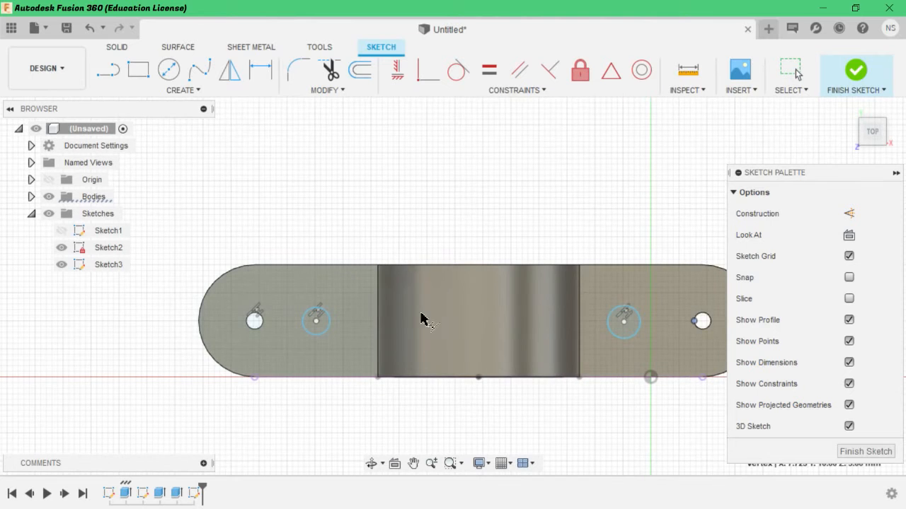
scroll(315, 333, up, 3)
Step: Apply an Equal constraint to the left and right sketched circles
click(521, 89)
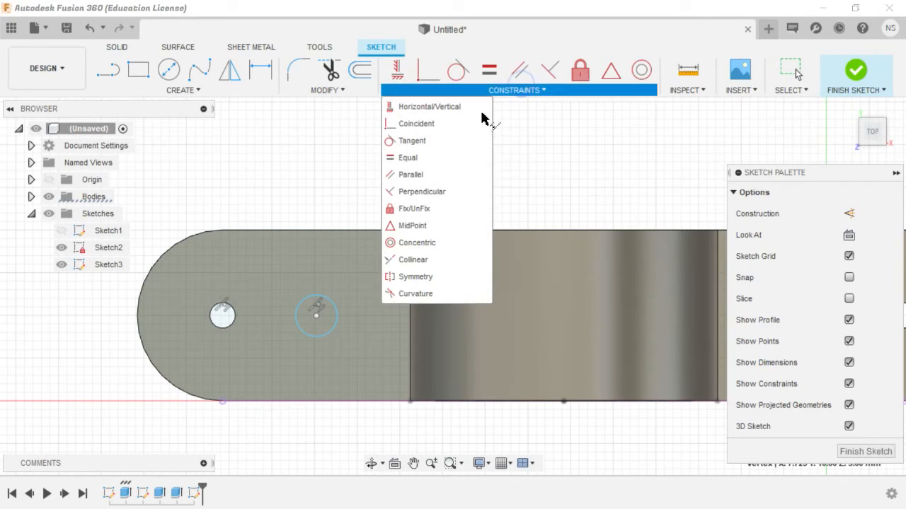
click(408, 160)
scroll(411, 254, down, 2)
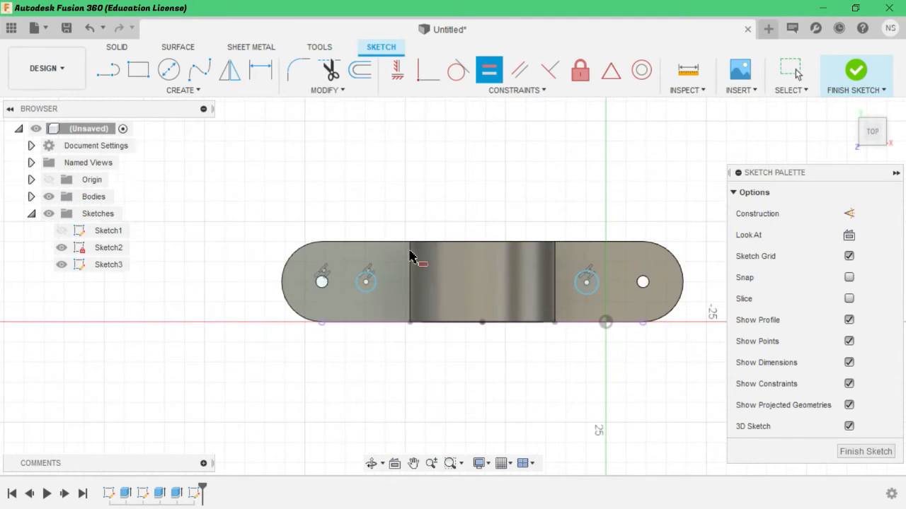
scroll(384, 288, up, 2)
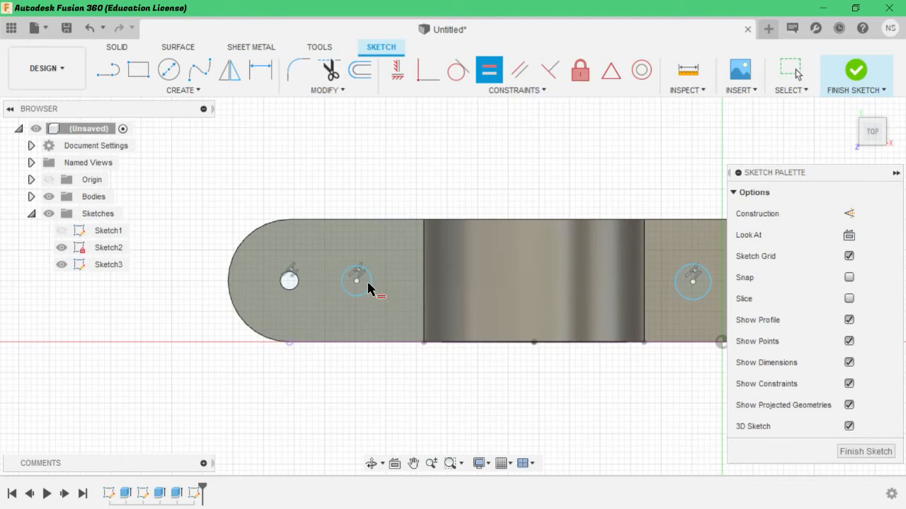
scroll(369, 287, up, 4)
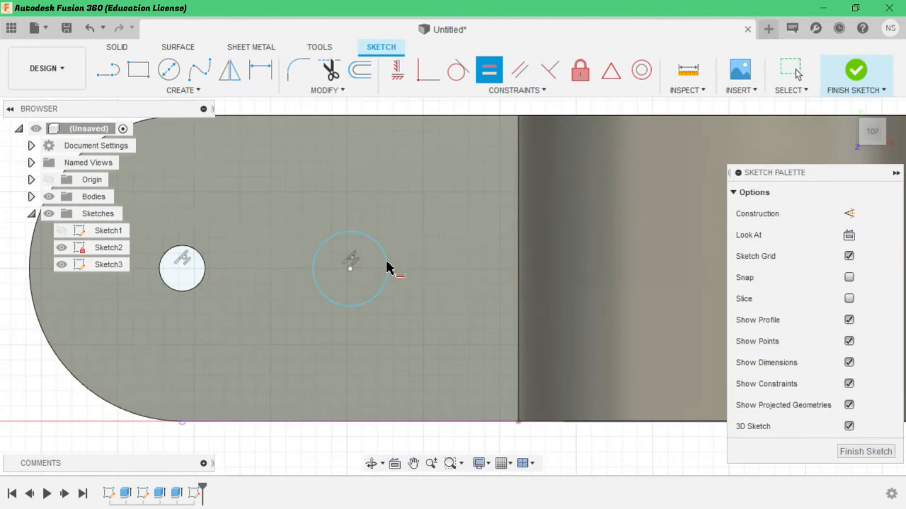
scroll(386, 267, down, 4)
click(393, 260)
scroll(554, 266, down, 1)
scroll(554, 266, down, 2)
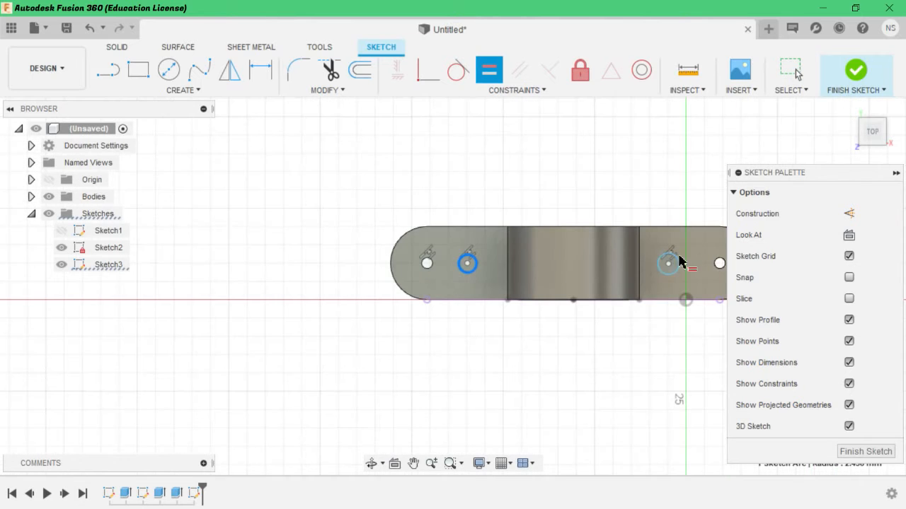
shift+click(675, 267)
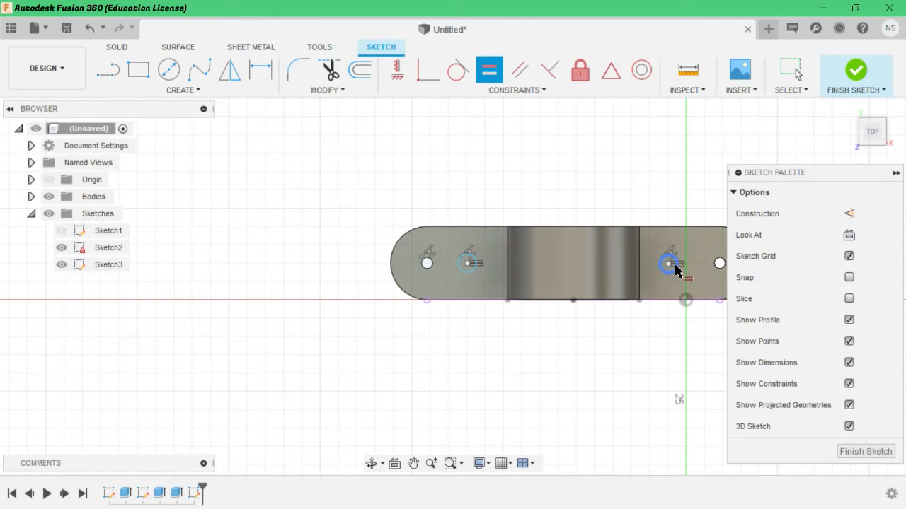
Step: Dimension the left sketched circle's diameter to 5 mm and finish the sketch
scroll(675, 268, up, 5)
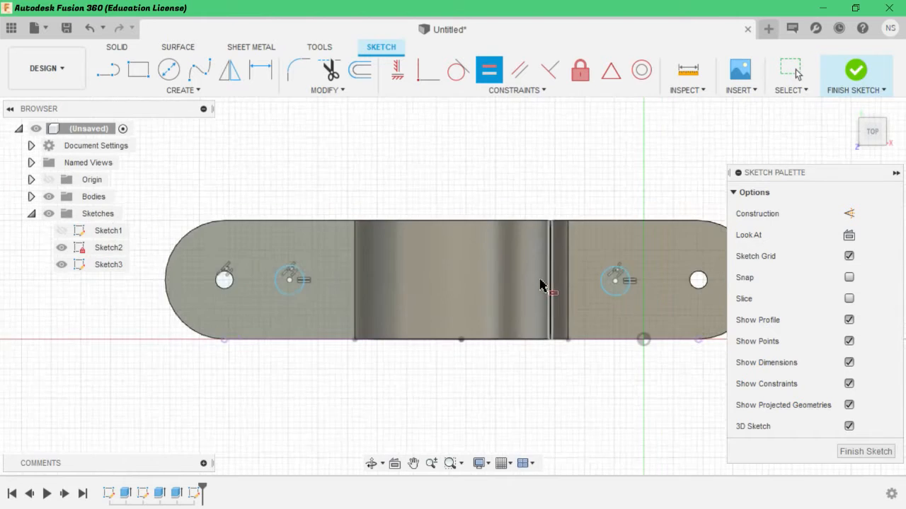
scroll(539, 285, down, 3)
click(267, 80)
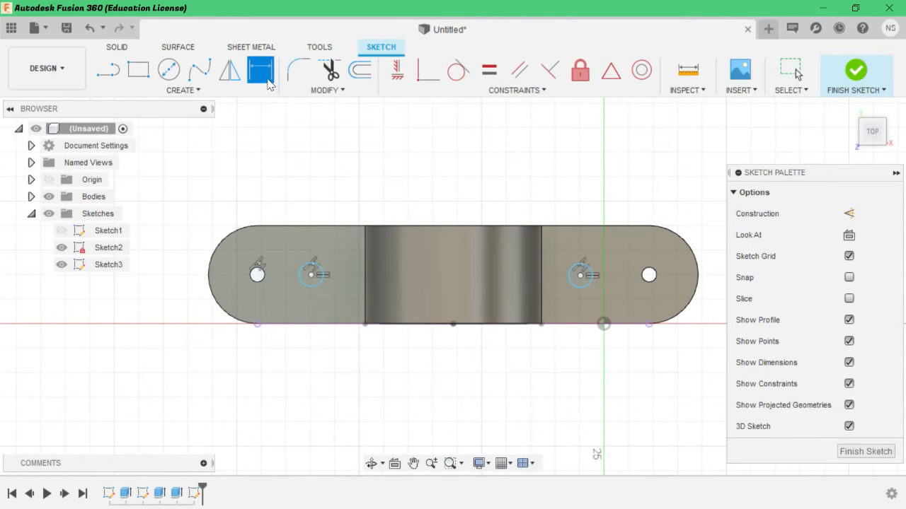
click(318, 286)
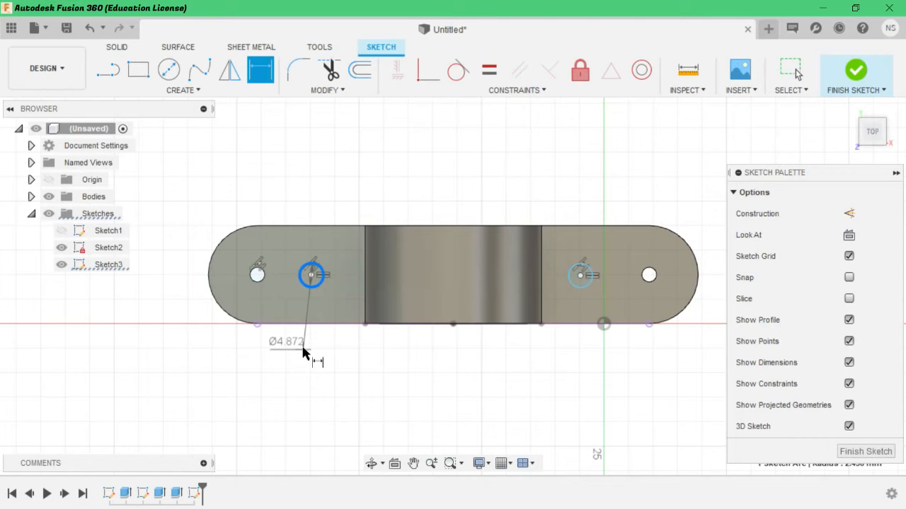
click(303, 353)
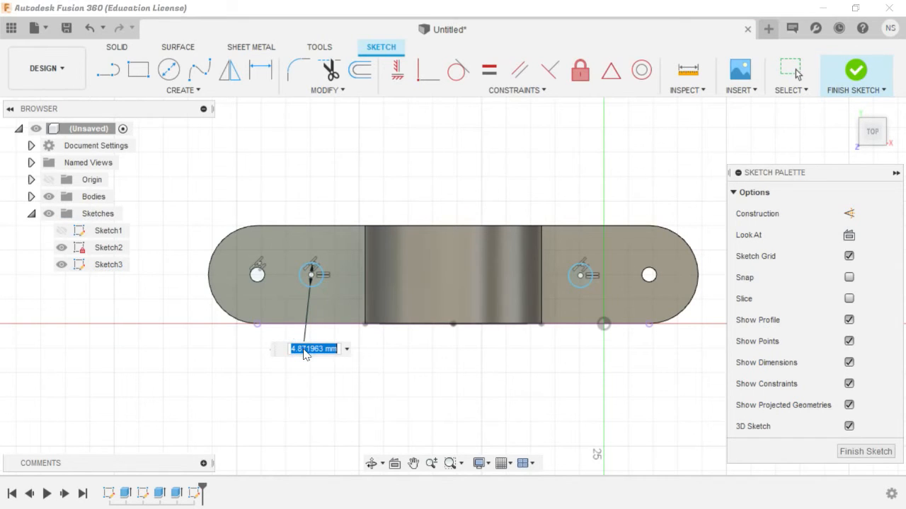
text(5)
key(Return)
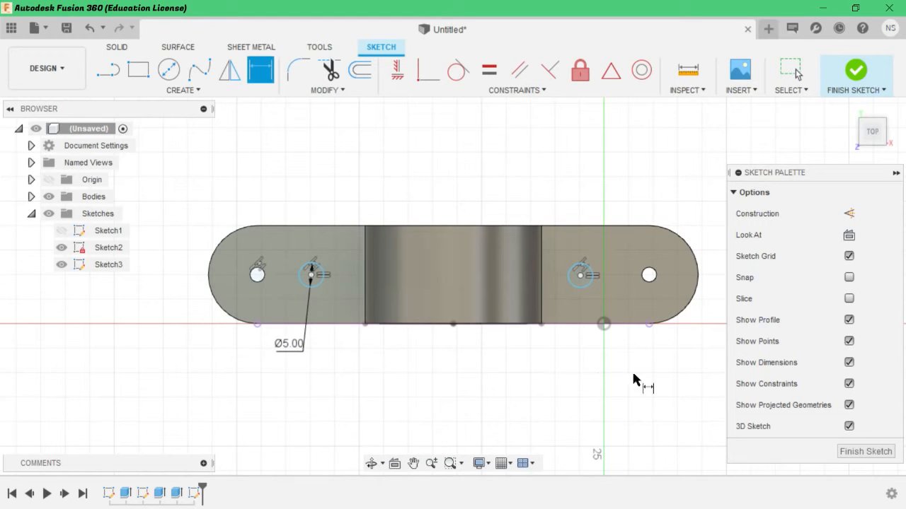
click(851, 457)
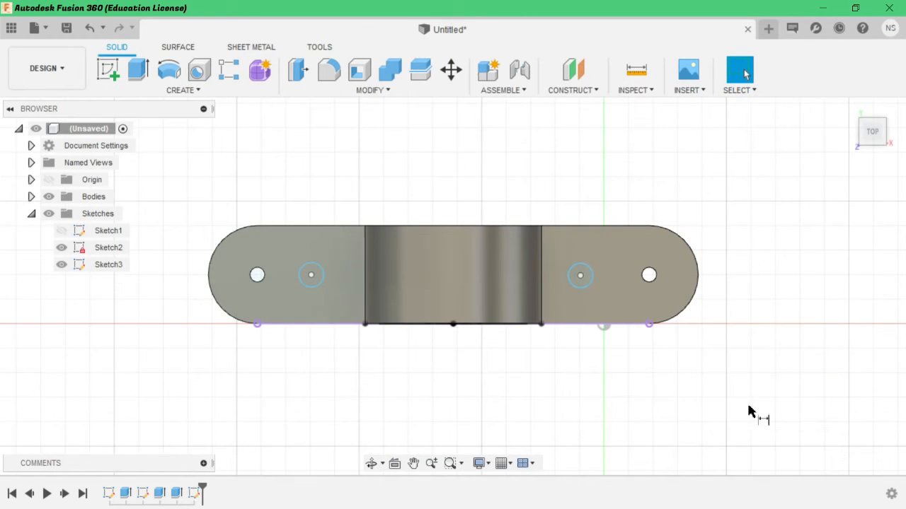
Step: Extrude both sketched circles -15 mm as a cut through the left and right mounting tabs
click(134, 69)
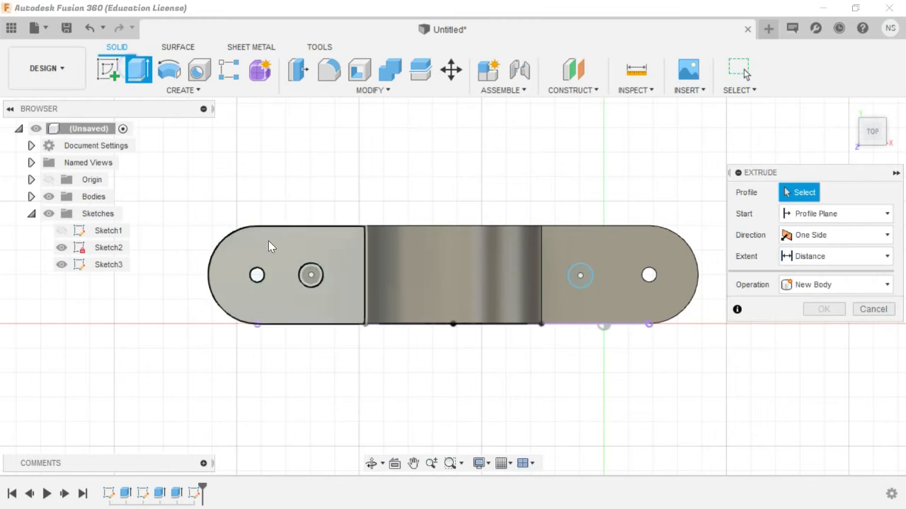
click(316, 283)
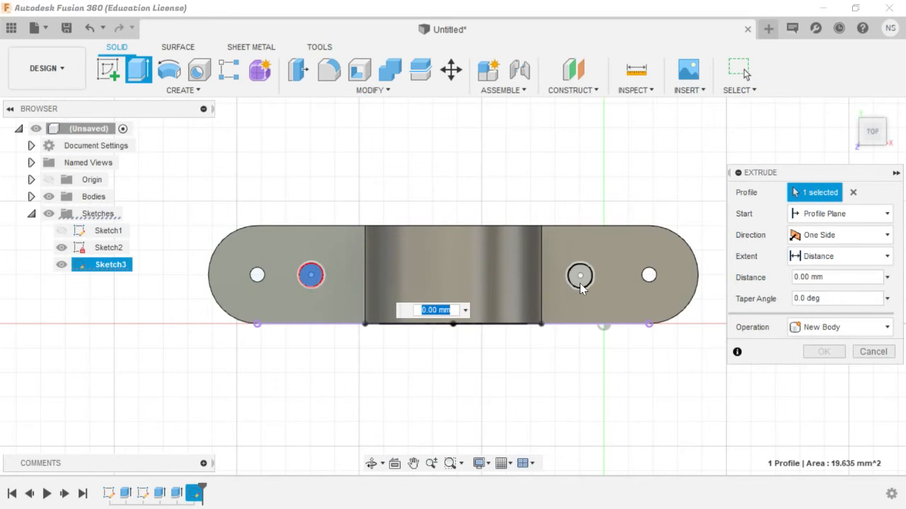
click(580, 277)
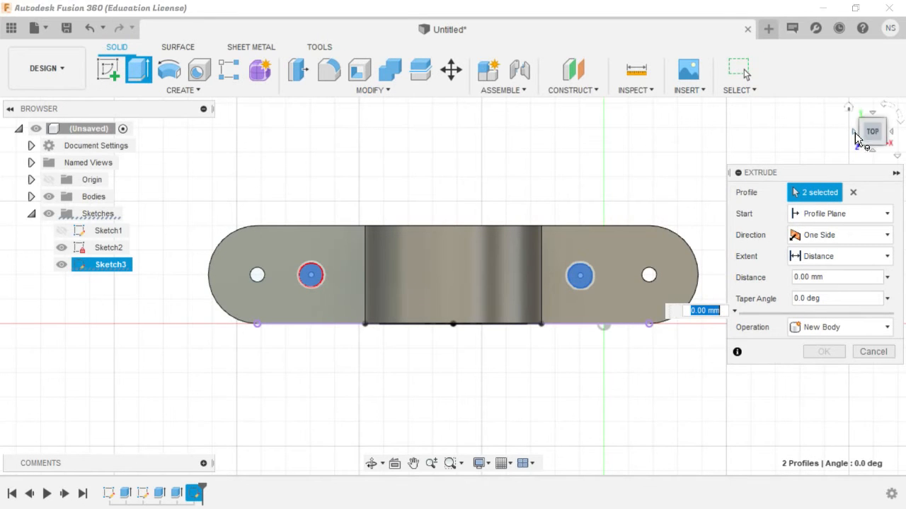
drag(870, 133, 867, 76)
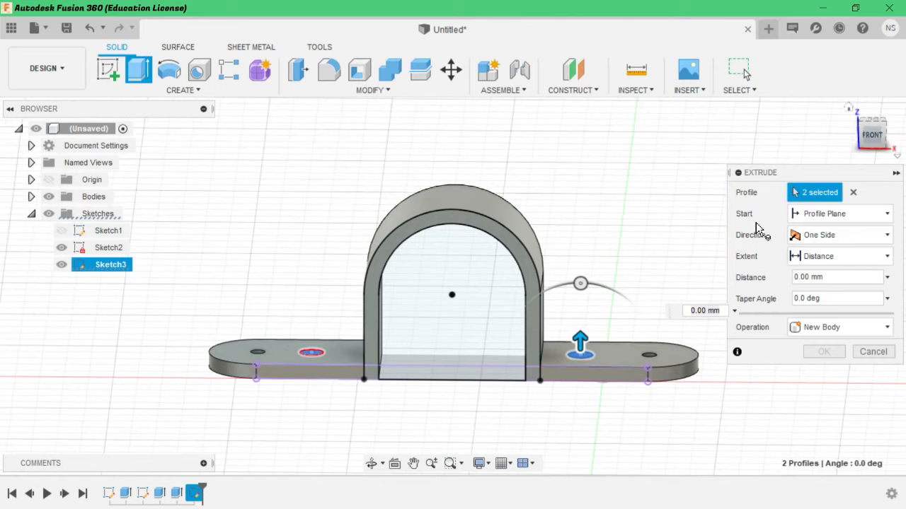
drag(580, 337, 580, 439)
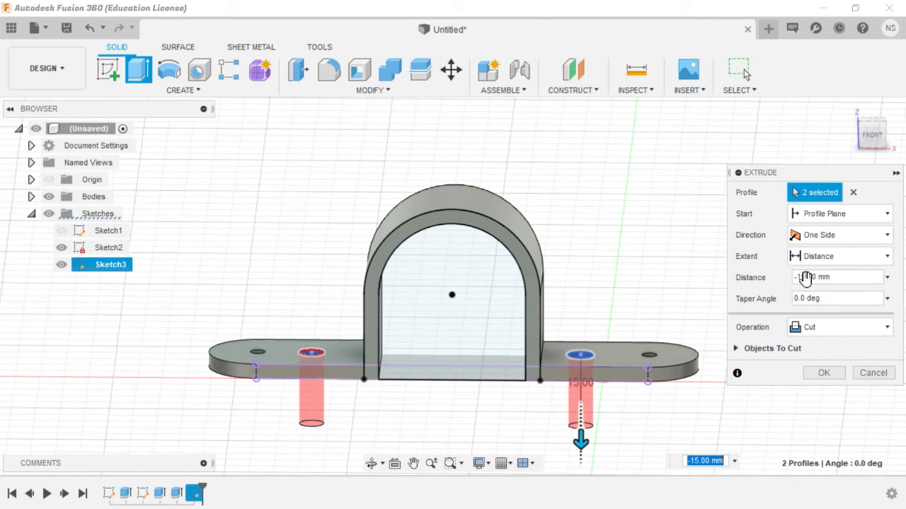
click(819, 373)
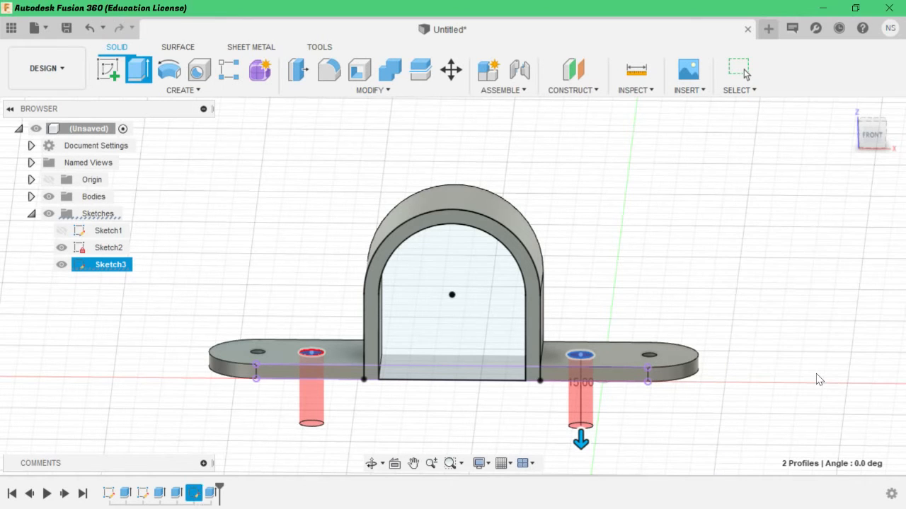
Step: Examine the newly cut holes in both mounting tabs from above and up close
click(870, 127)
mouse_move(869, 127)
mouse_down()
mouse_move(864, 161)
mouse_move(854, 122)
mouse_move(867, 129)
mouse_move(864, 101)
mouse_move(865, 126)
mouse_up()
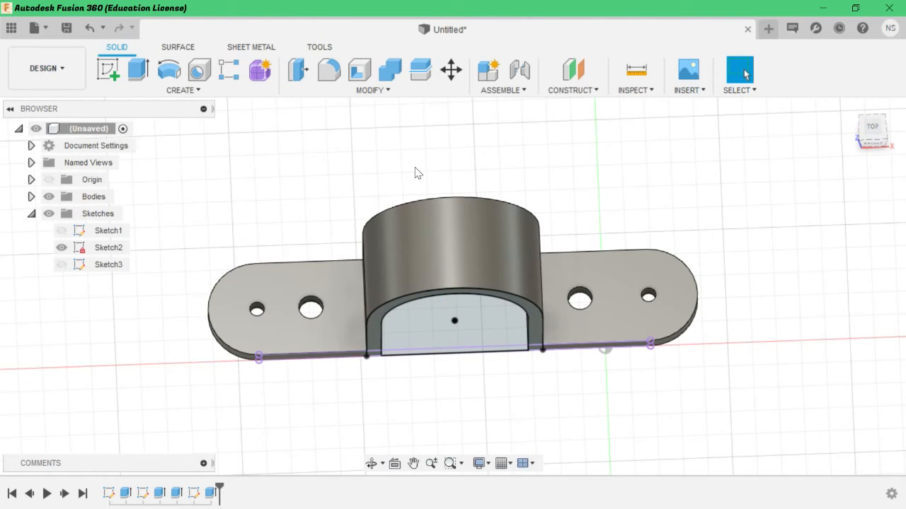
scroll(281, 309, up, 3)
scroll(304, 280, down, 4)
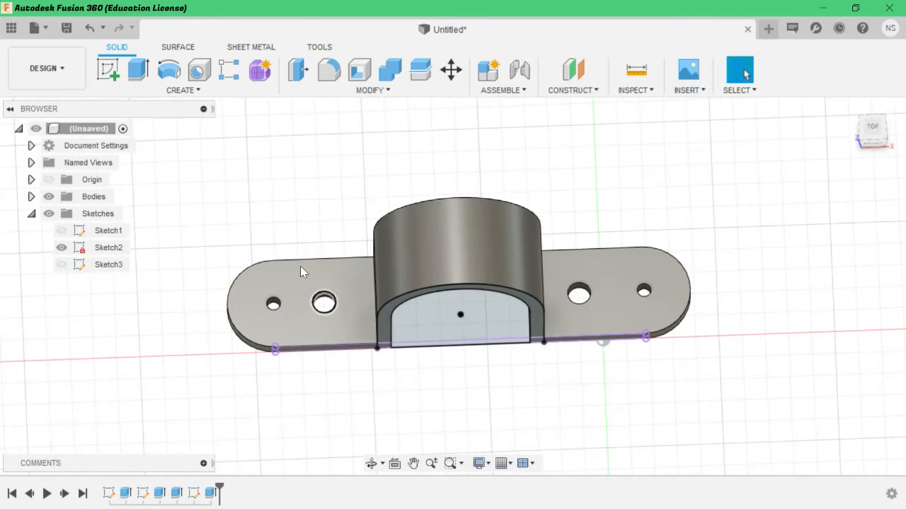
scroll(269, 213, up, 3)
scroll(335, 384, up, 2)
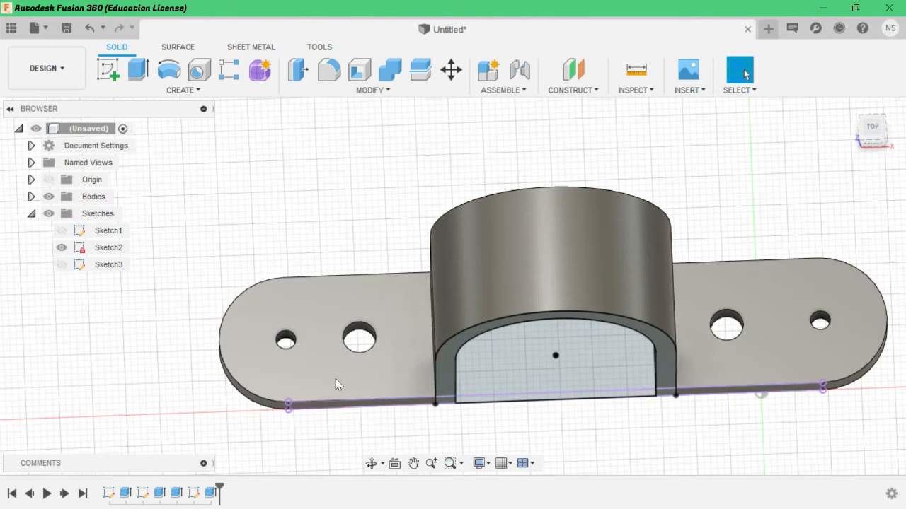
scroll(241, 229, up, 3)
scroll(336, 394, down, 4)
scroll(337, 394, down, 3)
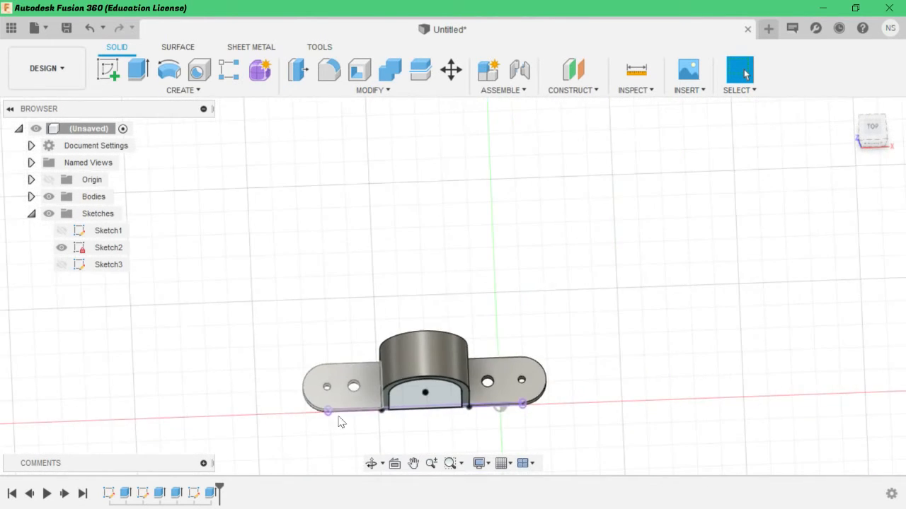
scroll(318, 376, up, 3)
scroll(337, 326, up, 2)
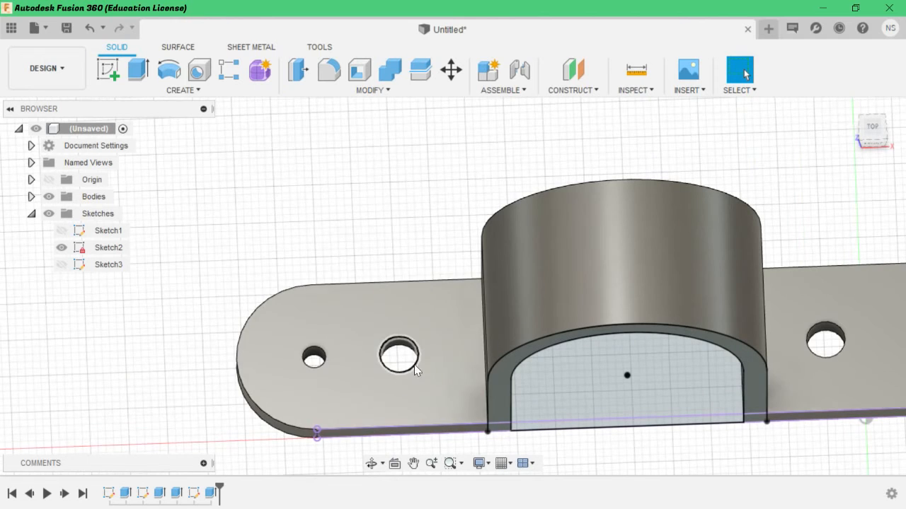
scroll(371, 326, down, 4)
scroll(365, 318, down, 2)
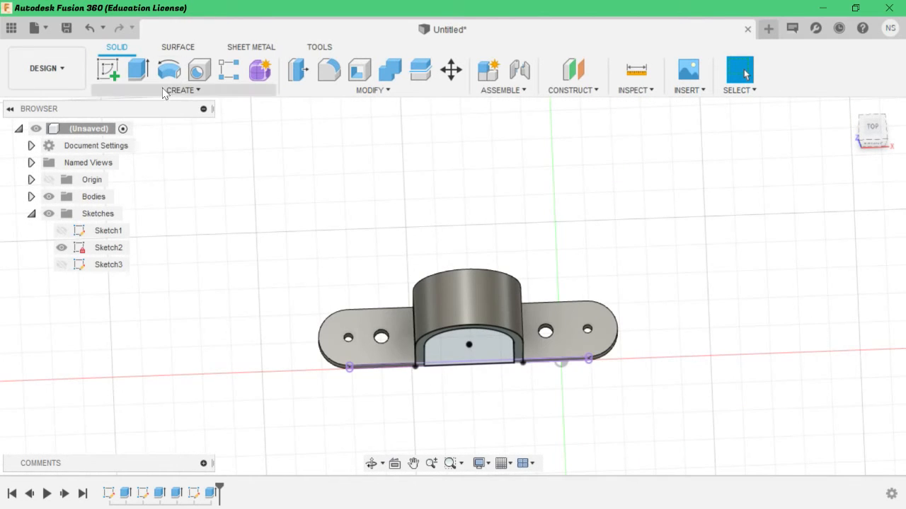
Step: Try a 1 mm equal-distance chamfer on the top edge of the left tab's larger hole
click(395, 91)
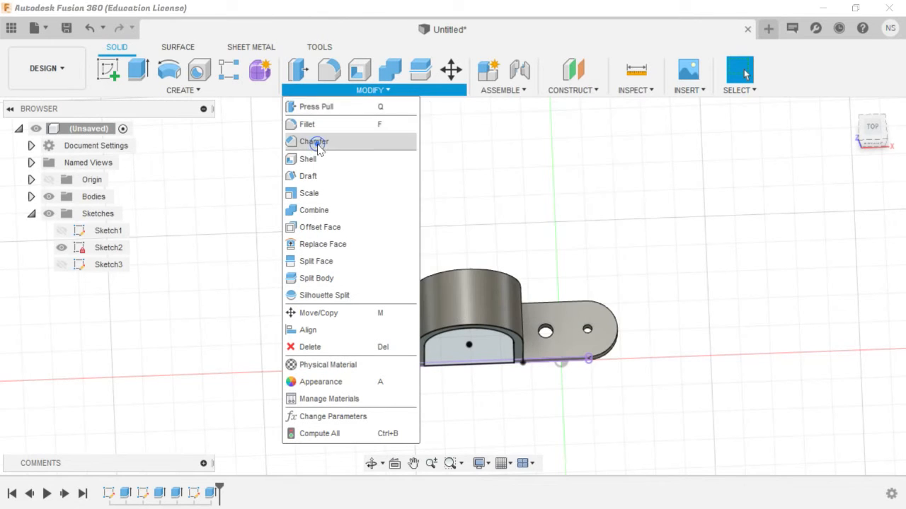
click(313, 141)
scroll(382, 262, up, 3)
scroll(452, 410, down, 4)
scroll(471, 443, up, 6)
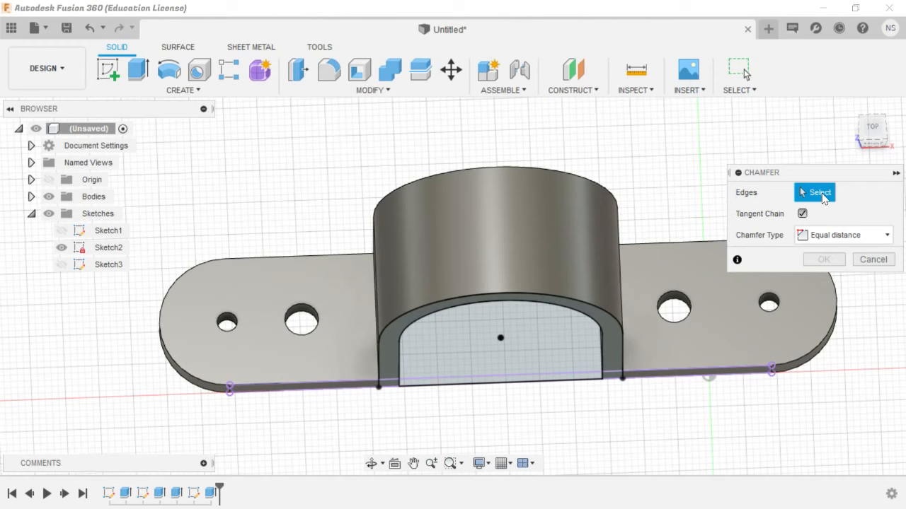
click(298, 309)
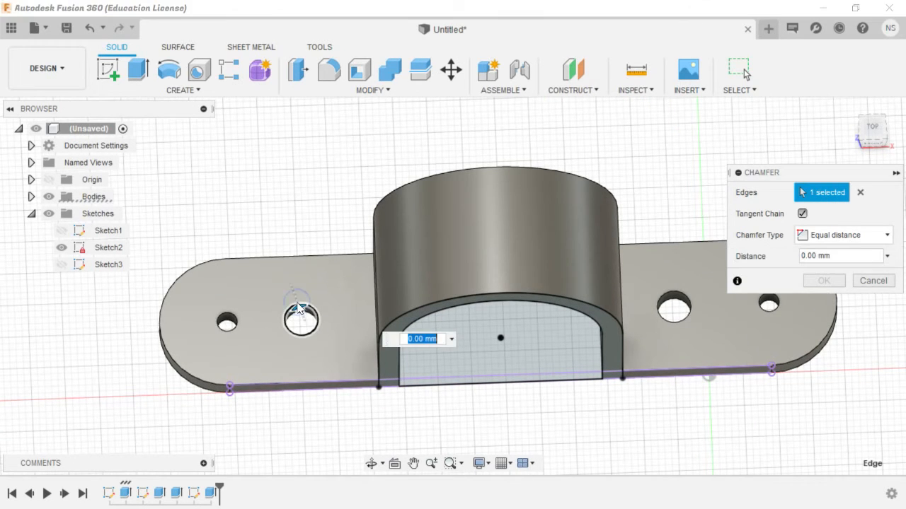
drag(299, 295, 301, 299)
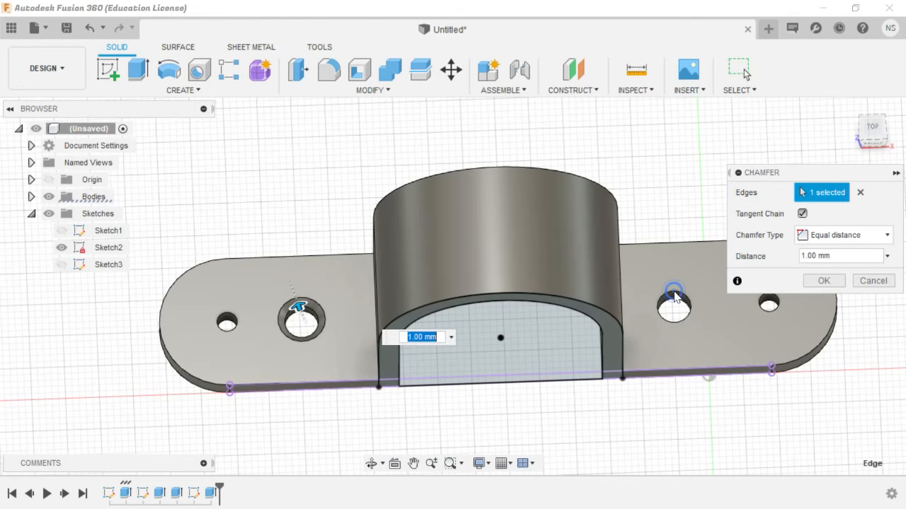
Step: Clear the left hole's edge from the chamfer selection
scroll(675, 297, up, 3)
scroll(674, 298, down, 6)
scroll(689, 291, up, 4)
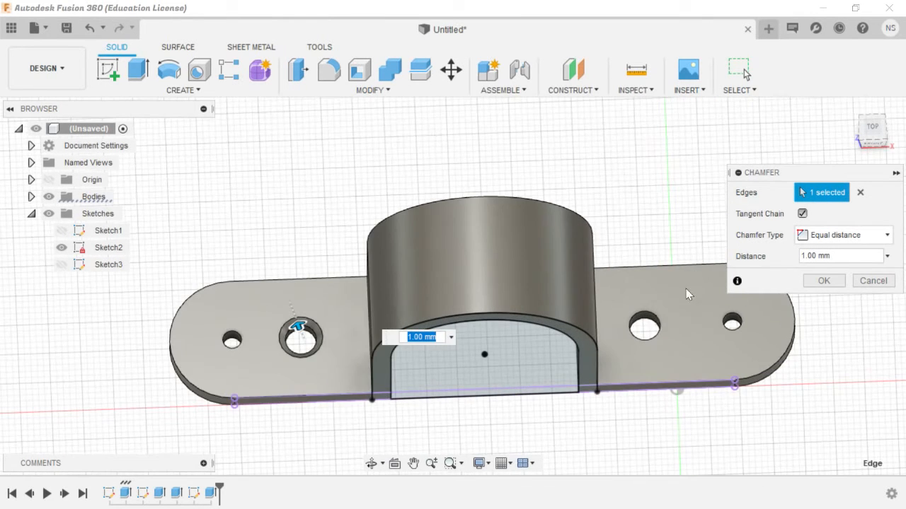
scroll(647, 319, up, 5)
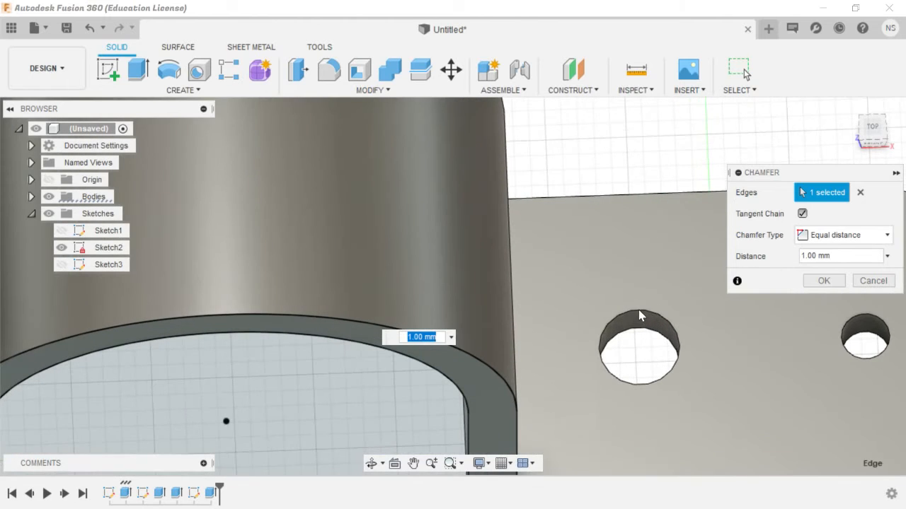
scroll(638, 316, down, 6)
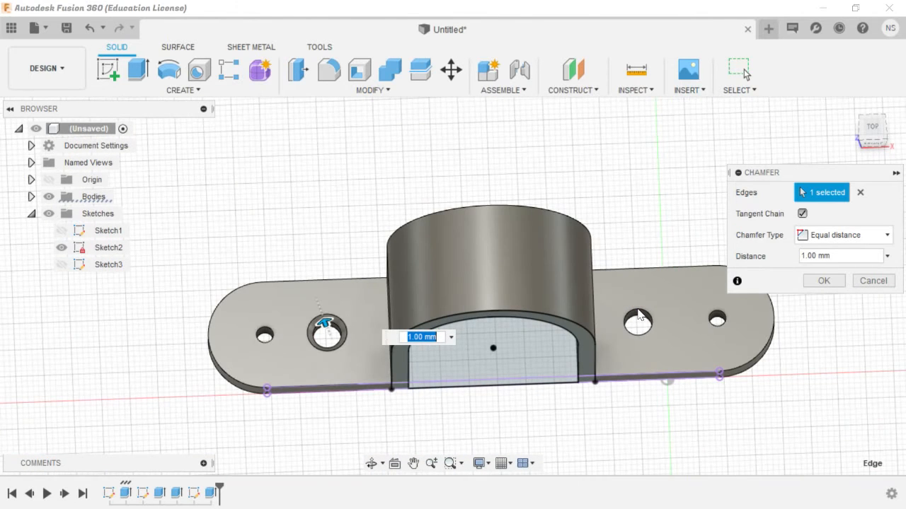
click(861, 193)
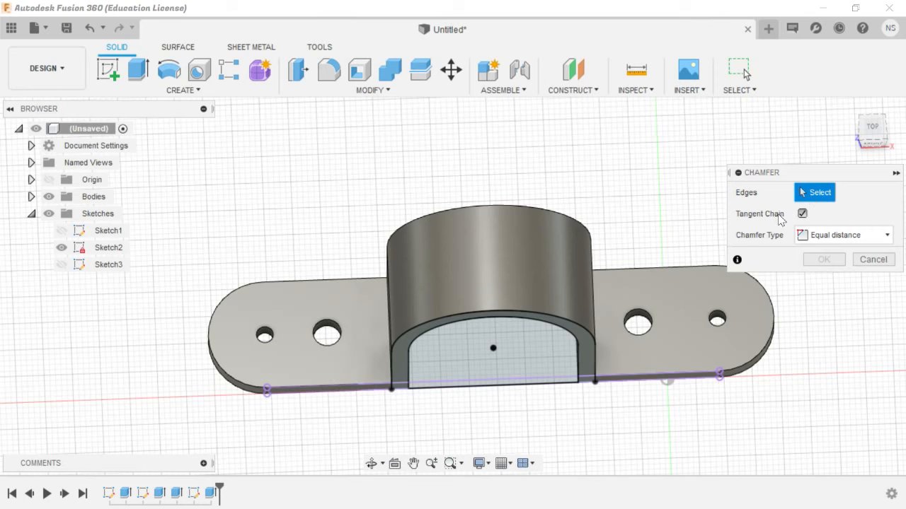
Step: Chamfer the top edge of the right tab's larger hole with an equal distance of 2 mm
click(639, 317)
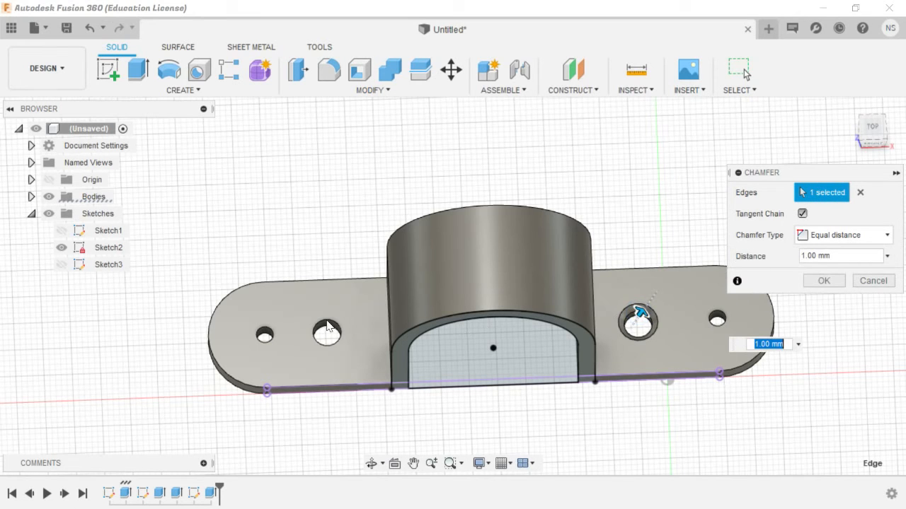
scroll(327, 326, up, 3)
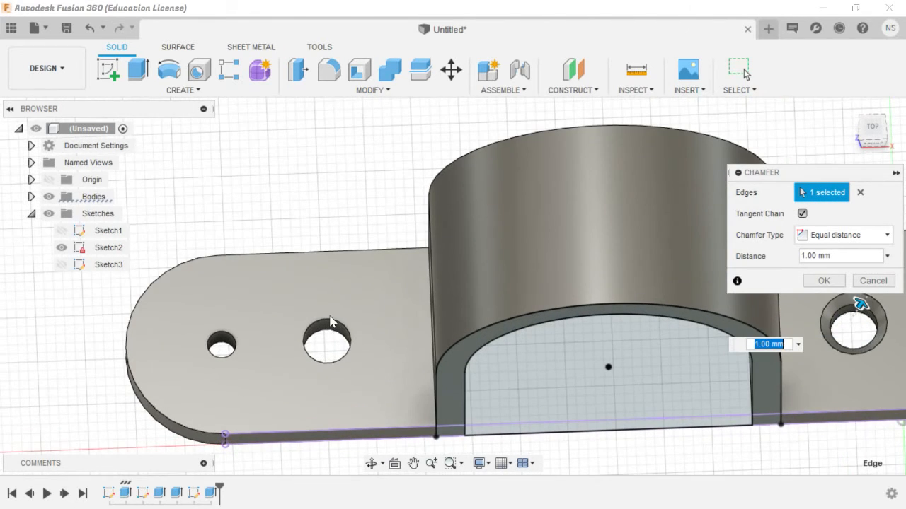
scroll(330, 322, down, 3)
scroll(366, 346, down, 2)
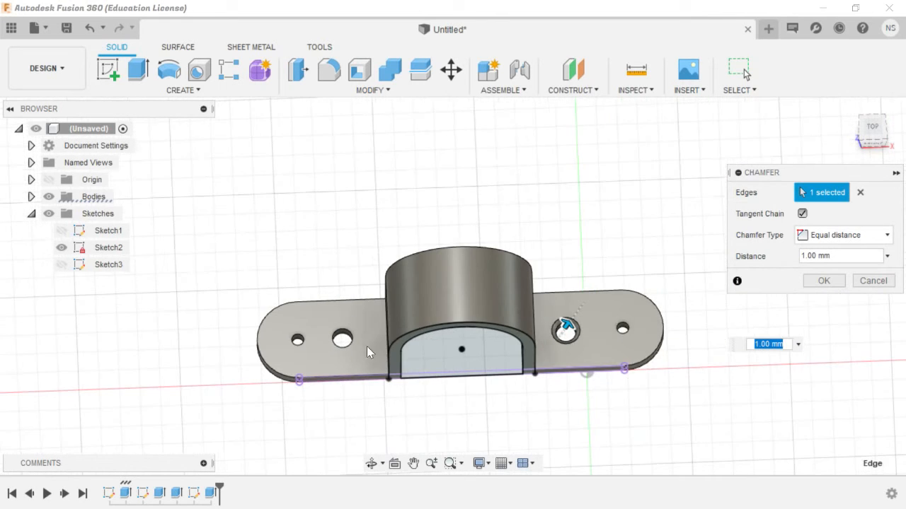
scroll(534, 294, up, 1)
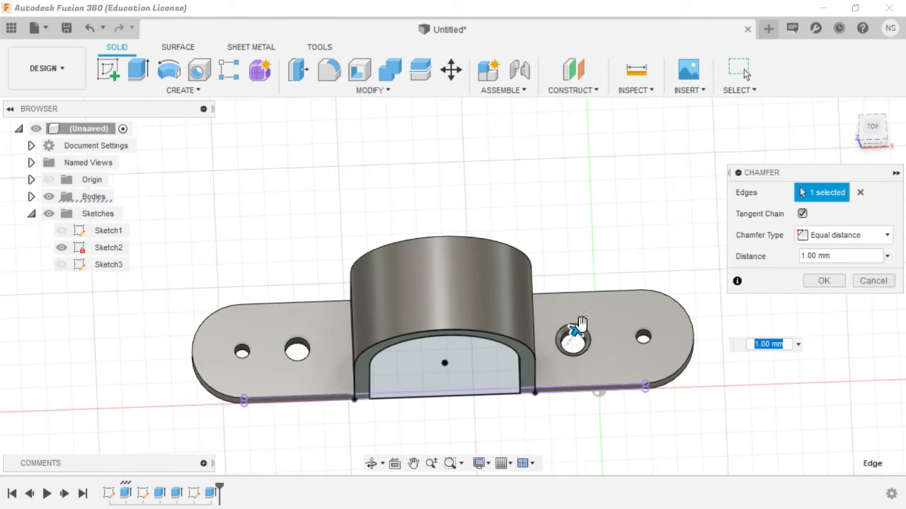
scroll(598, 373, up, 2)
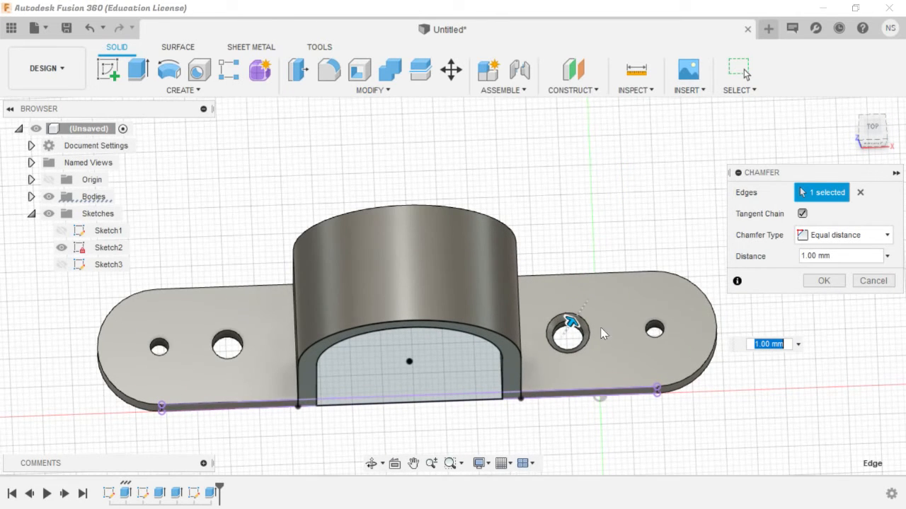
text(2)
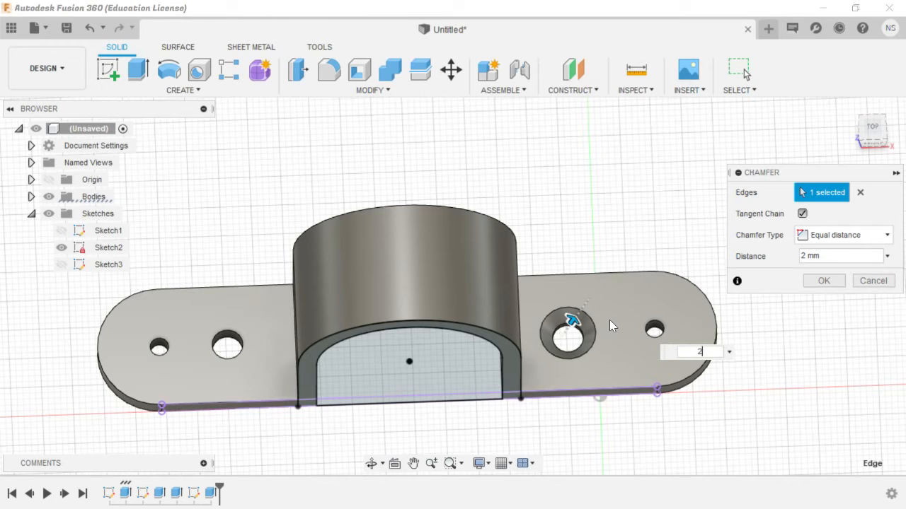
key(Return)
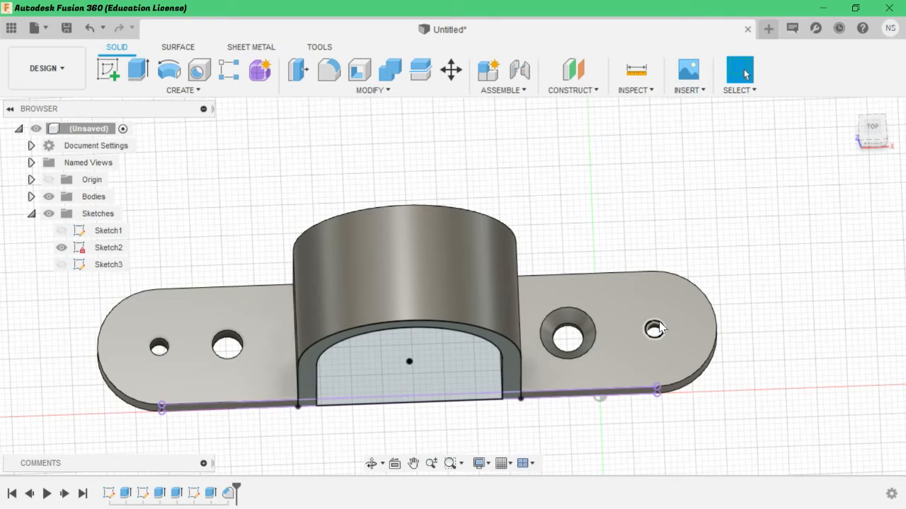
click(656, 328)
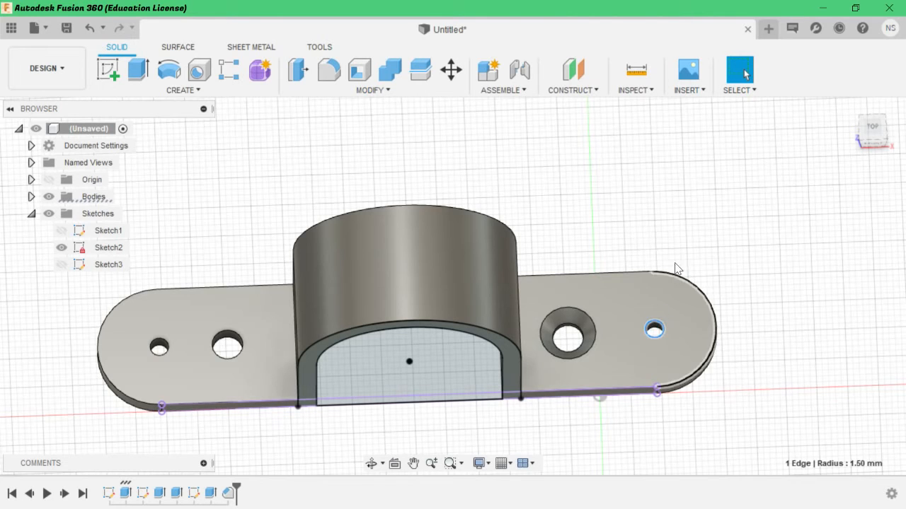
click(627, 208)
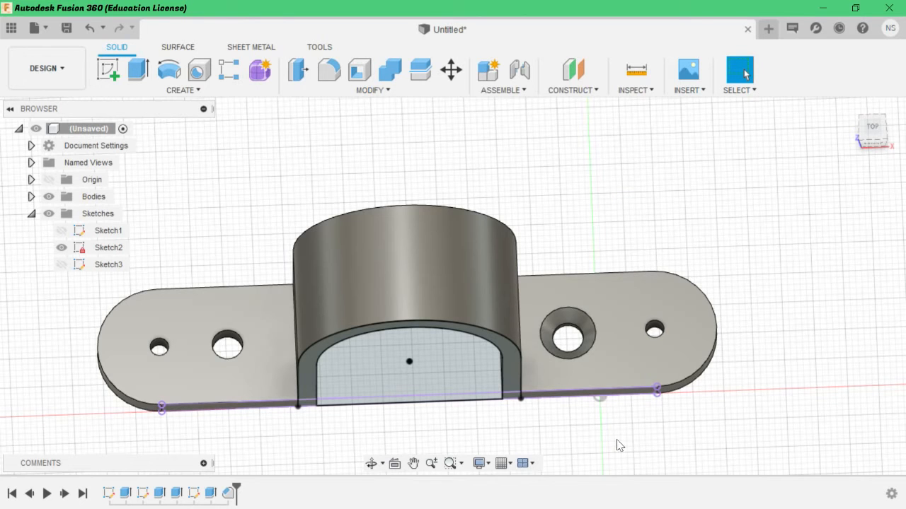
right_click(645, 193)
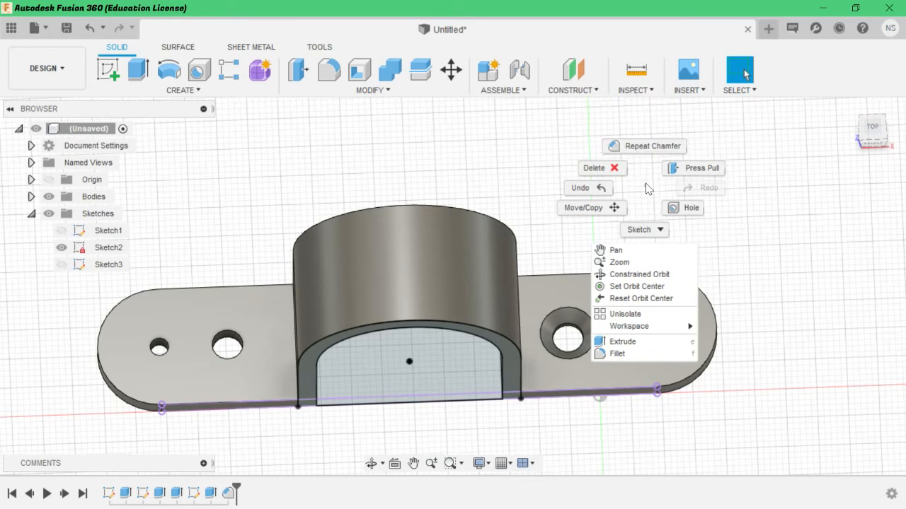
click(647, 188)
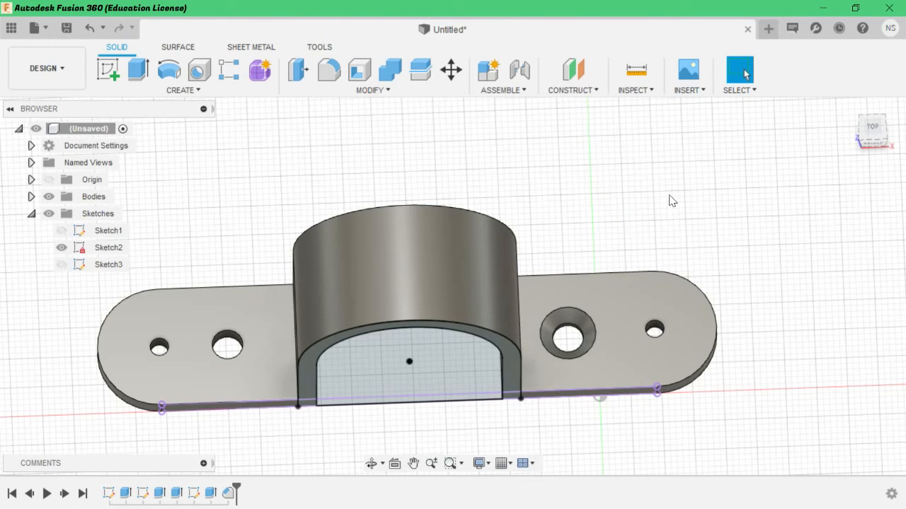
right_click(693, 207)
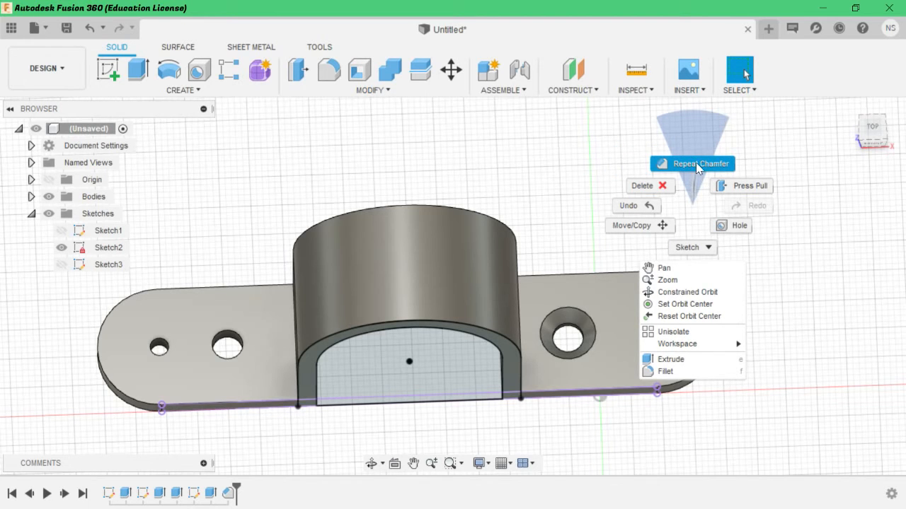
click(694, 205)
right_click(694, 199)
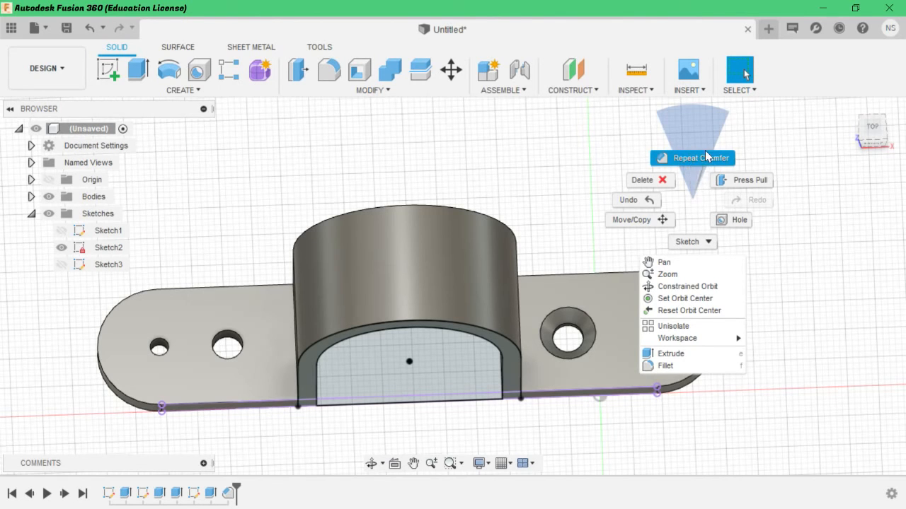
click(693, 200)
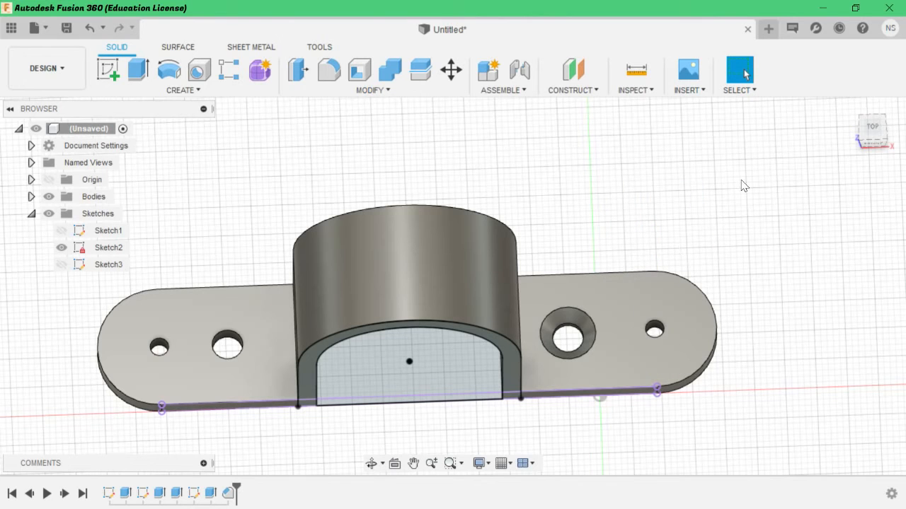
right_click(729, 248)
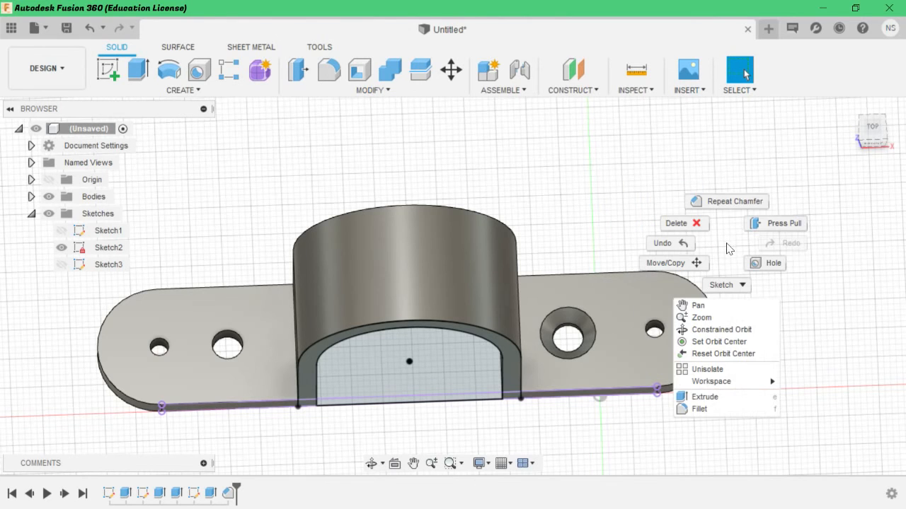
click(733, 251)
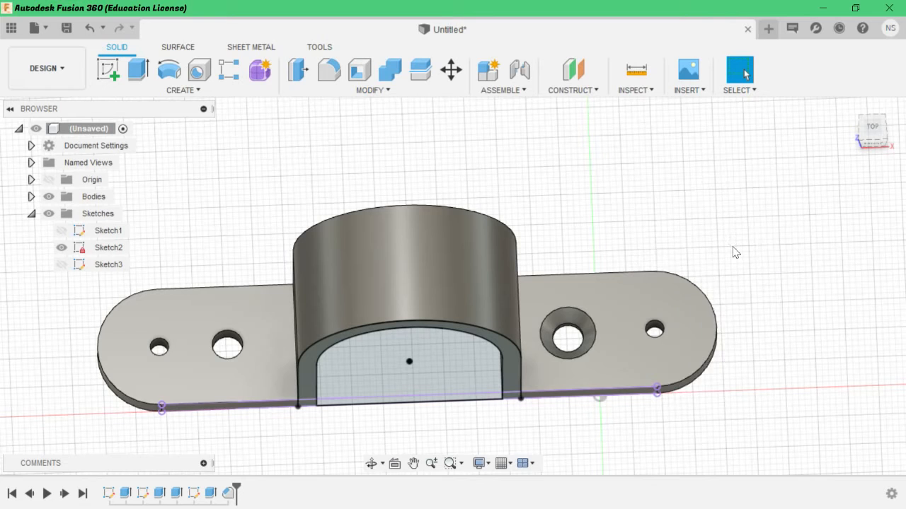
right_drag(741, 247, 722, 158)
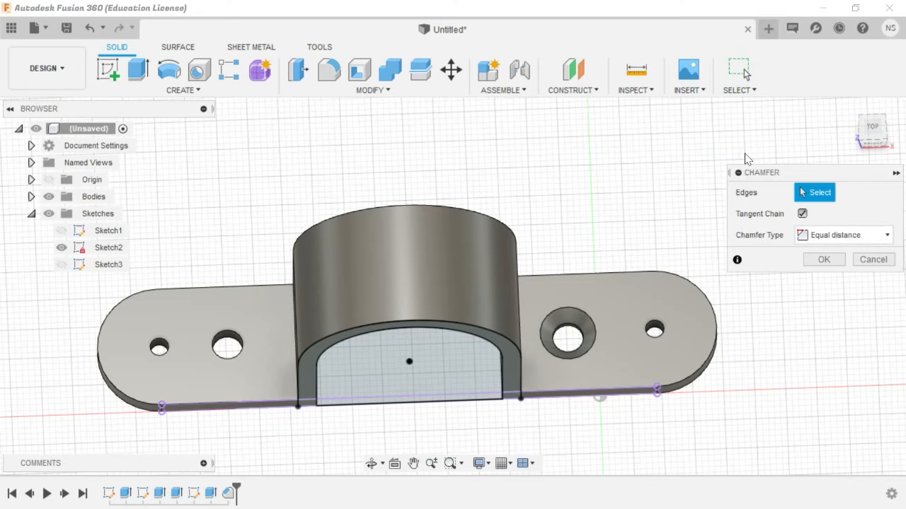
right_drag(689, 225, 693, 143)
right_drag(696, 216, 749, 140)
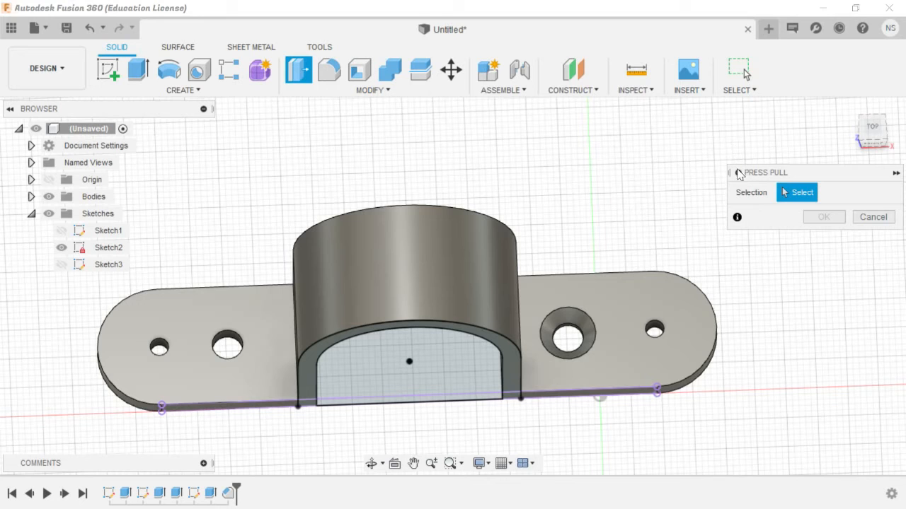
right_drag(681, 192, 674, 180)
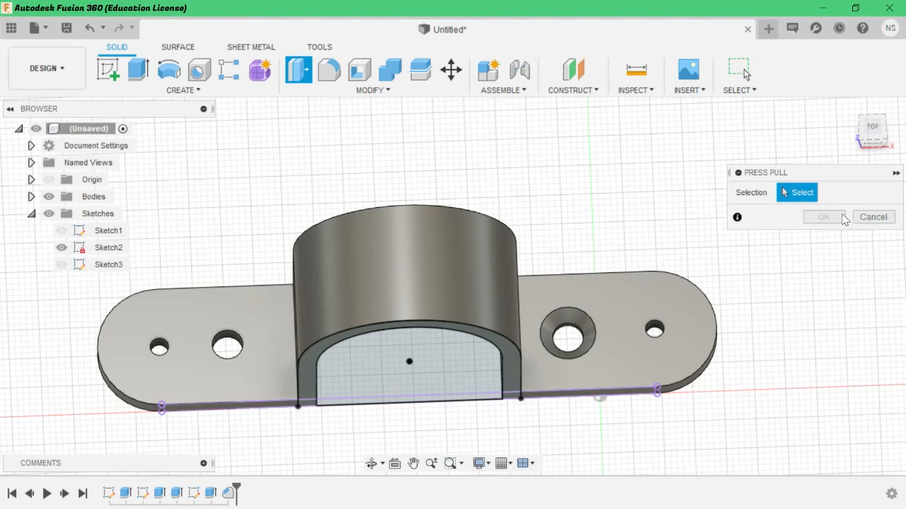
click(863, 219)
right_click(703, 201)
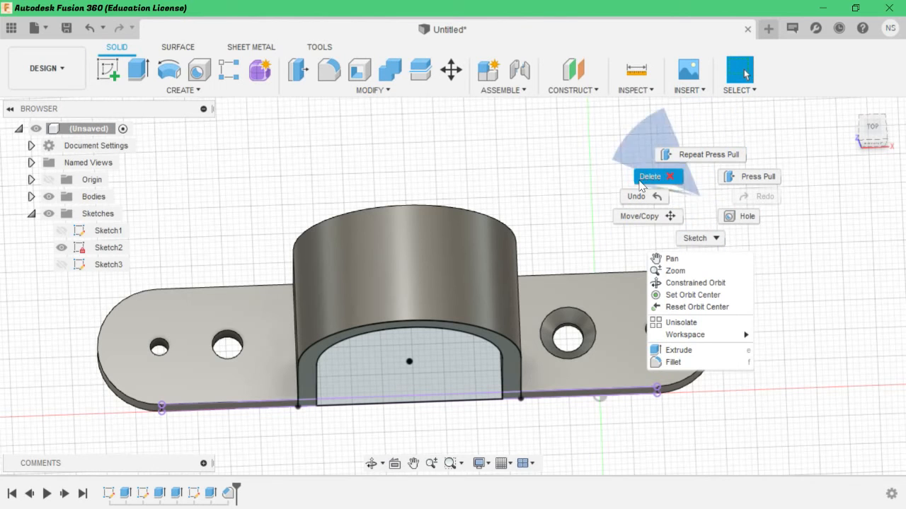
click(698, 196)
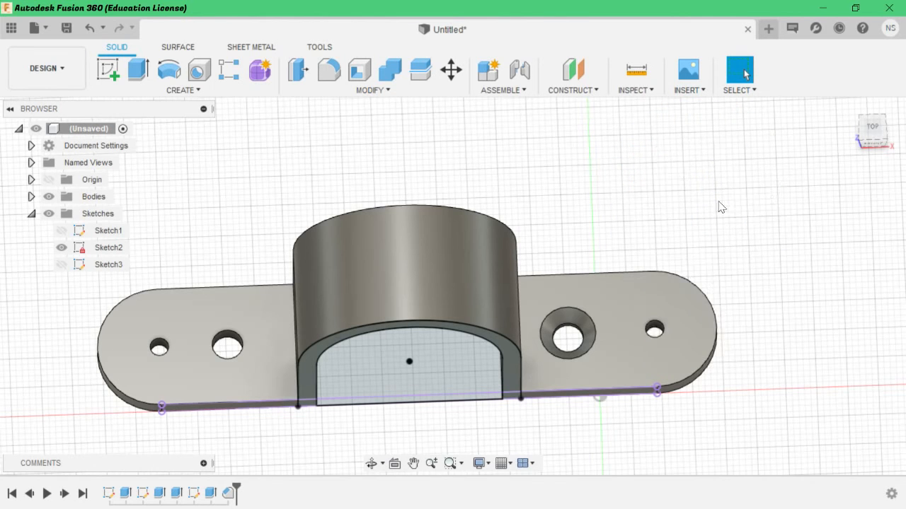
right_click(665, 178)
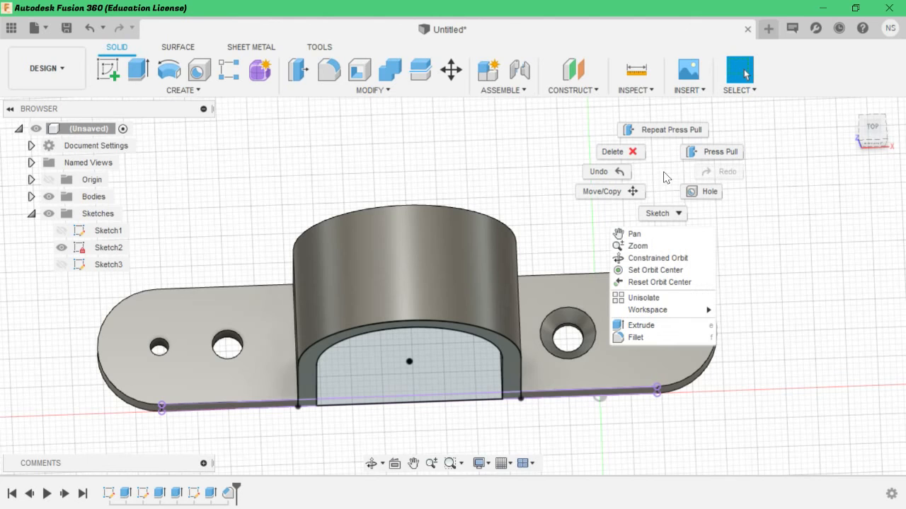
click(677, 138)
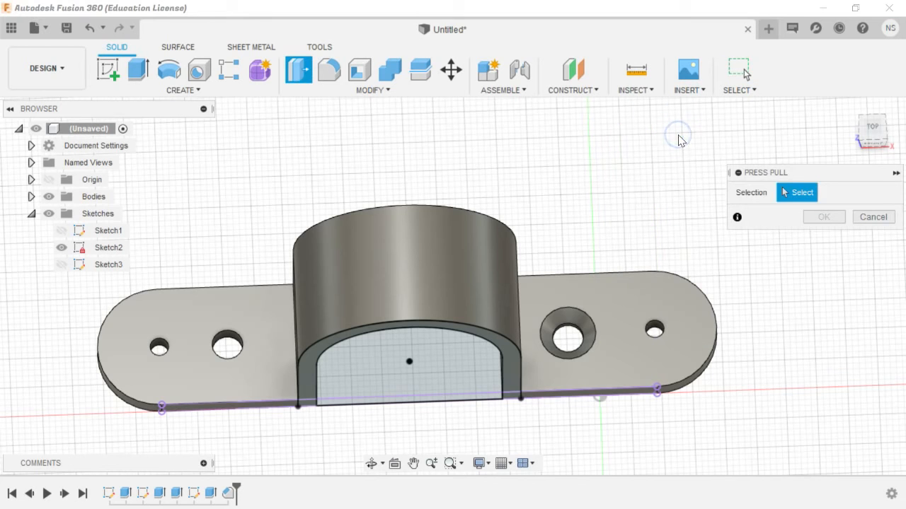
click(875, 218)
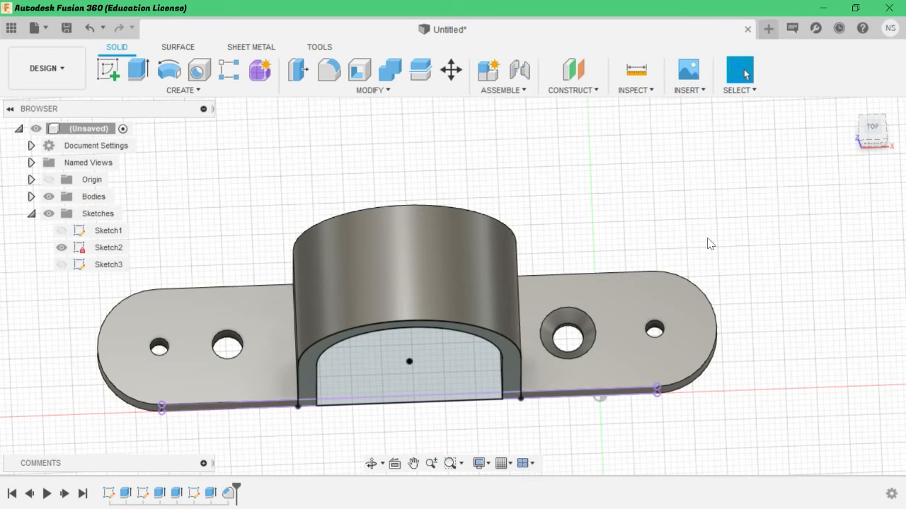
right_click(679, 225)
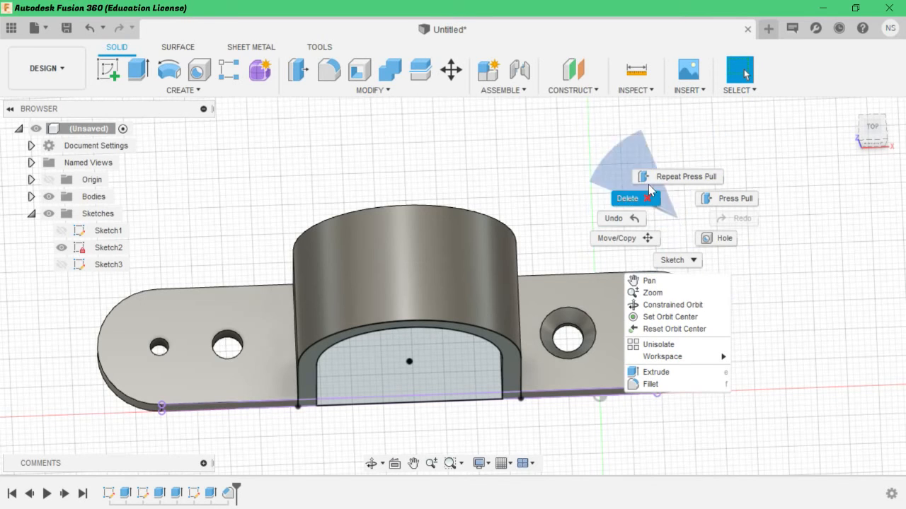
click(684, 229)
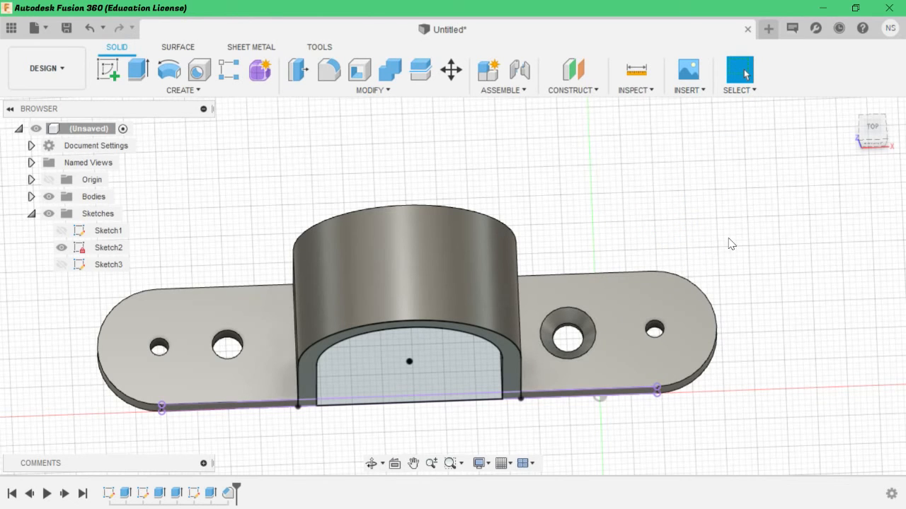
right_drag(729, 242, 735, 137)
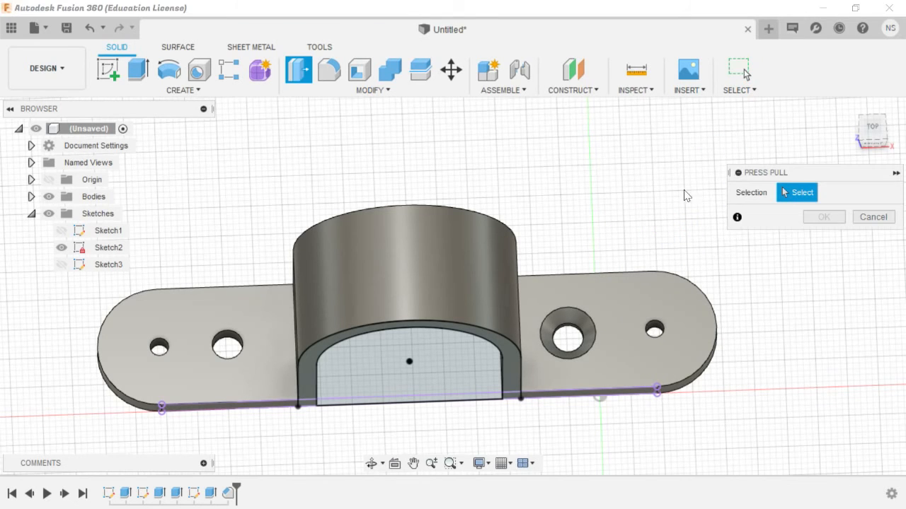
right_drag(673, 221, 677, 151)
right_drag(689, 220, 671, 142)
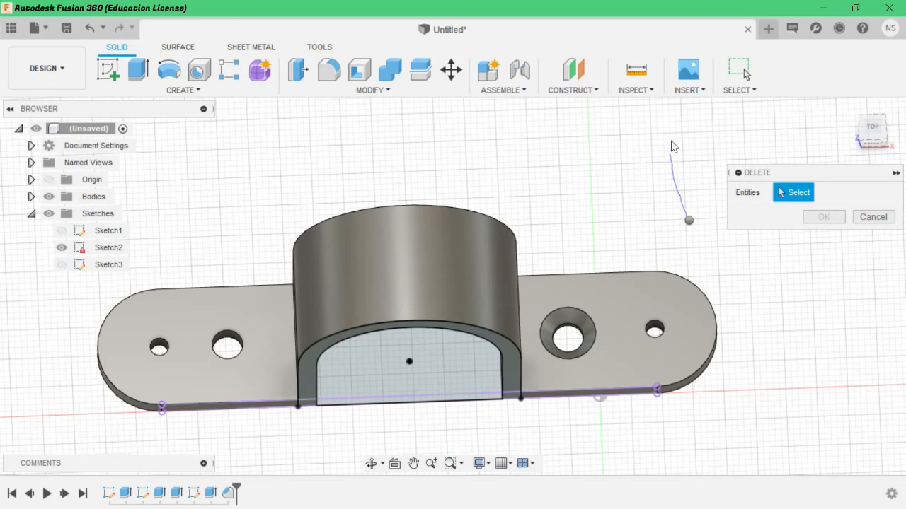
right_drag(673, 206, 673, 134)
right_drag(668, 213, 668, 132)
right_drag(672, 214, 671, 131)
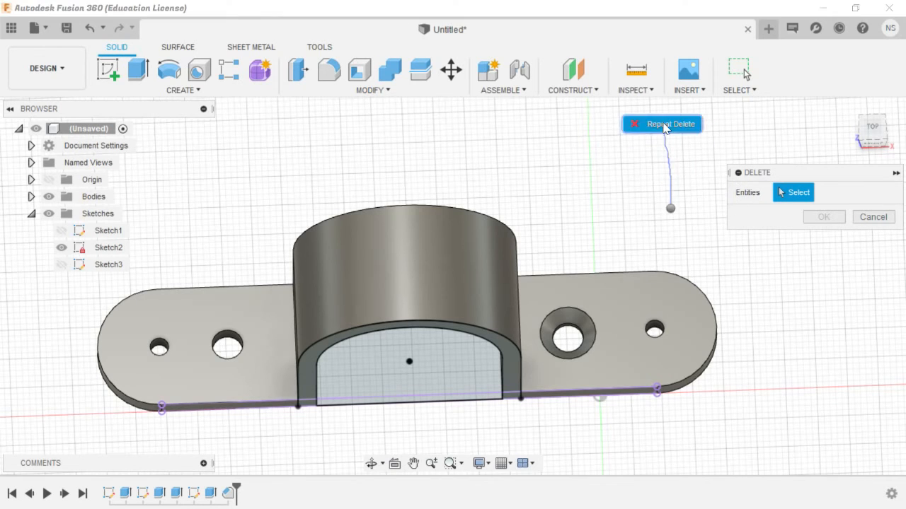
right_drag(645, 195, 708, 138)
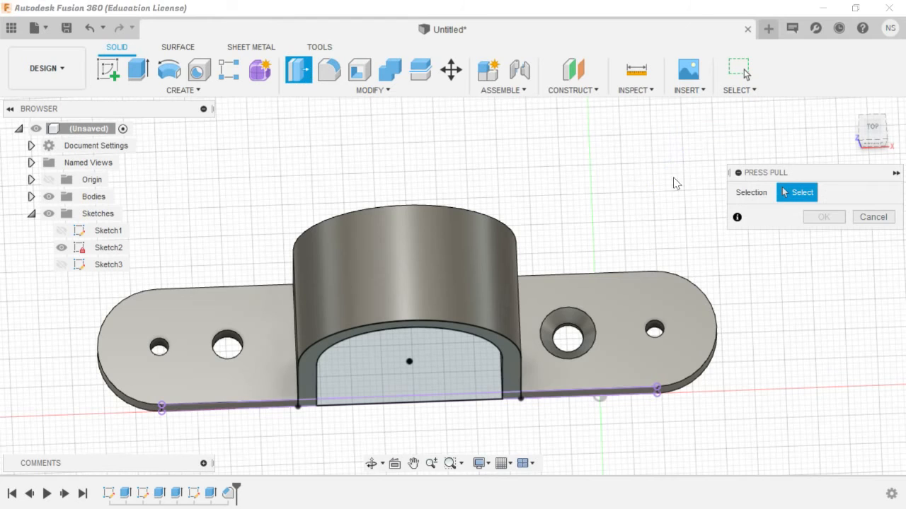
right_drag(678, 191, 657, 144)
right_drag(681, 195, 685, 117)
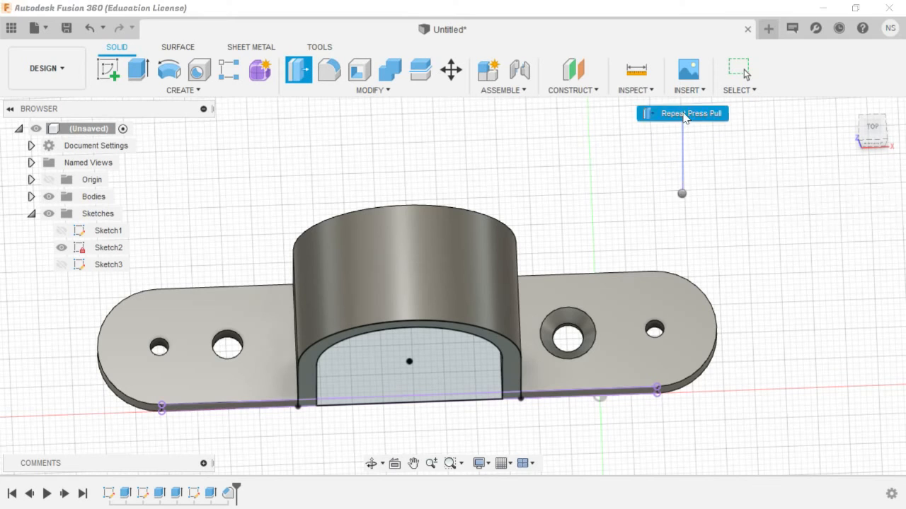
mouse_move(679, 192)
right_down()
mouse_move(698, 148)
mouse_move(734, 132)
right_up()
right_drag(684, 206, 585, 188)
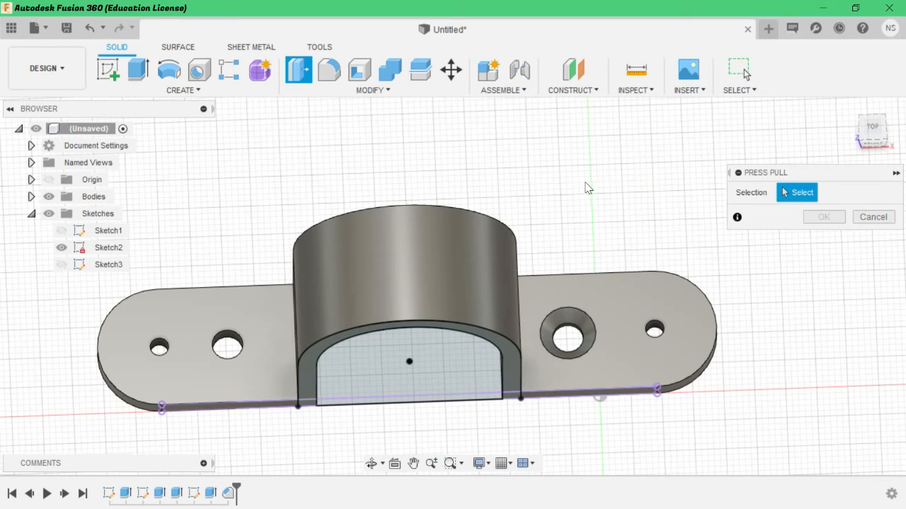
click(873, 217)
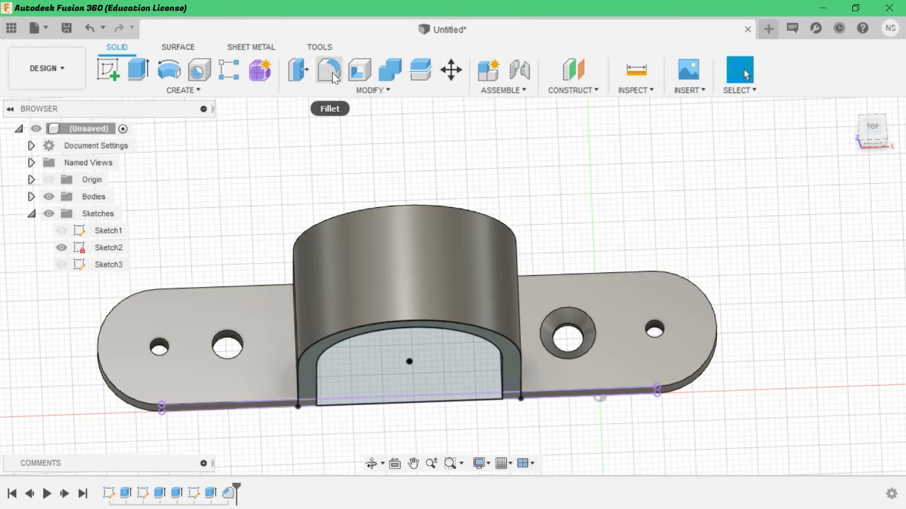
Step: Chamfer the top edges of the small outer holes in both tabs with an equal distance of 1 mm and tangent chaining off
click(371, 92)
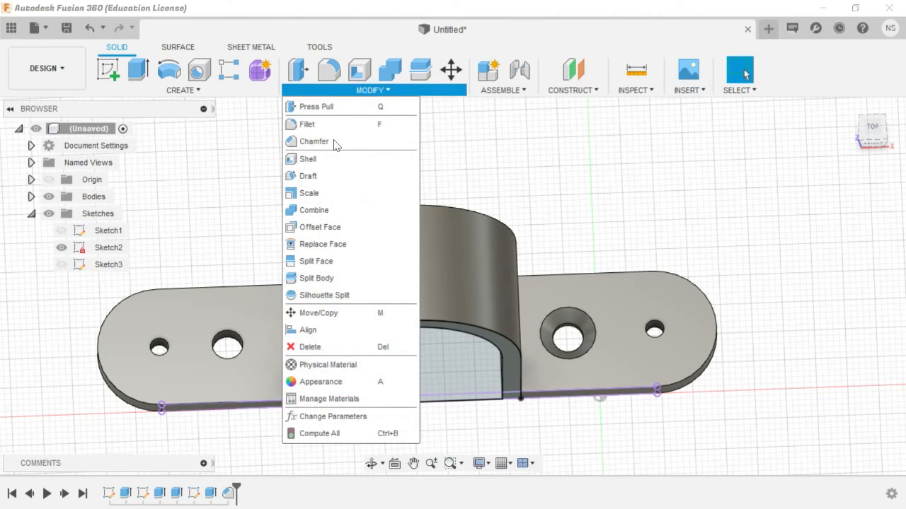
click(336, 141)
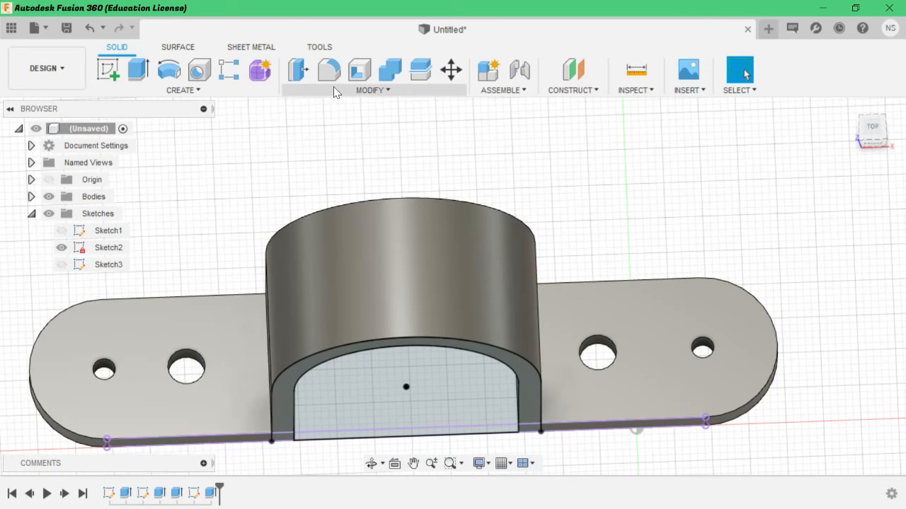
click(334, 92)
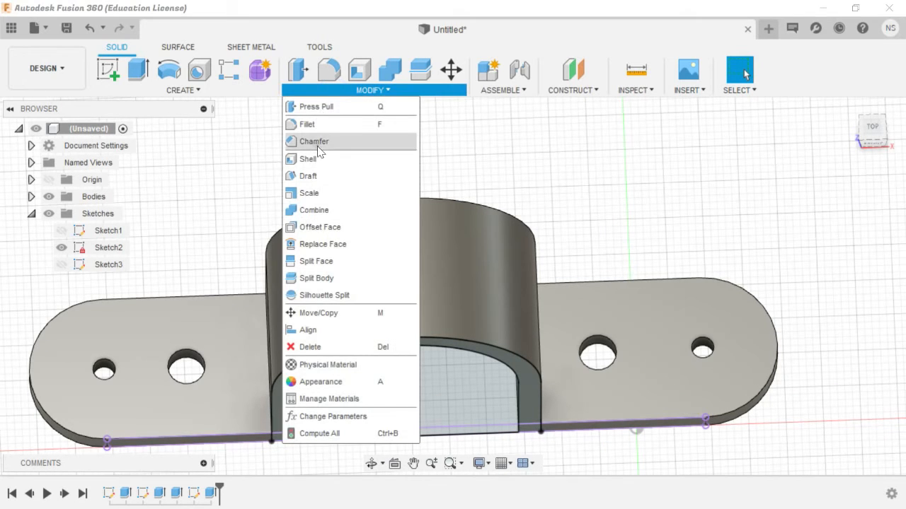
click(318, 144)
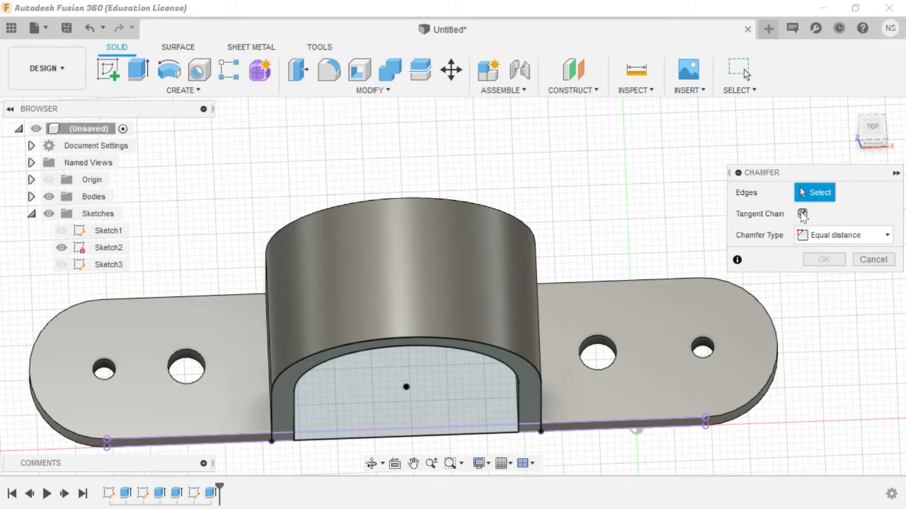
click(699, 340)
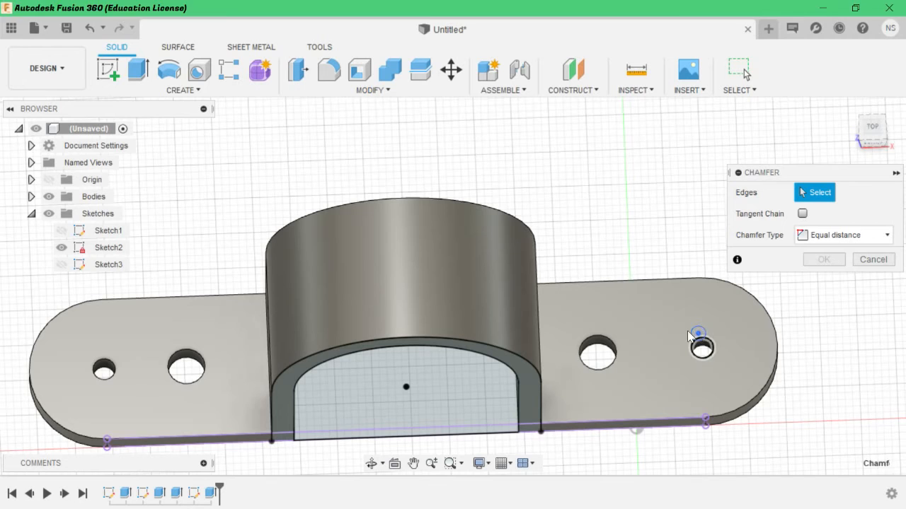
click(103, 362)
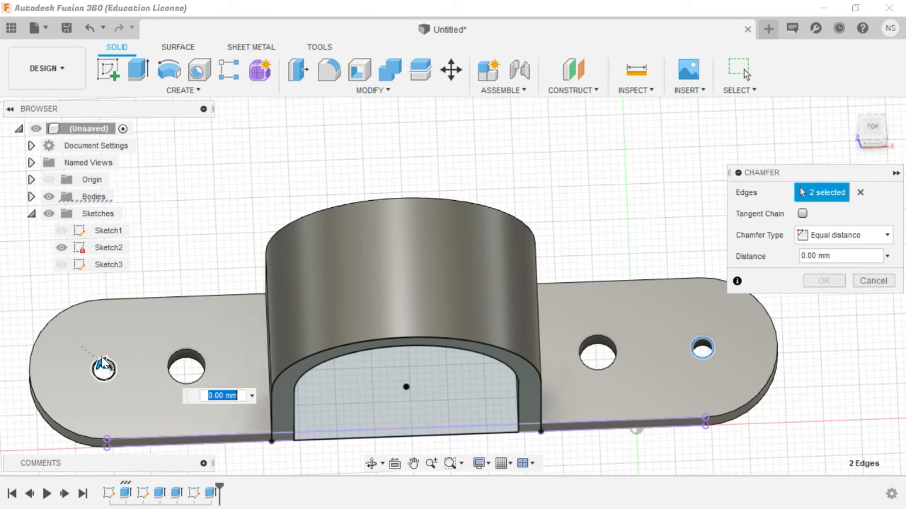
text(1)
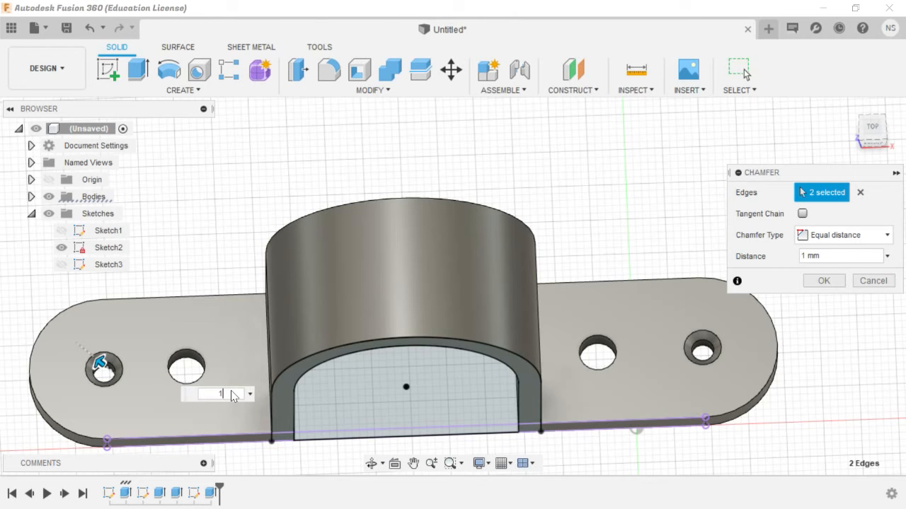
key(Return)
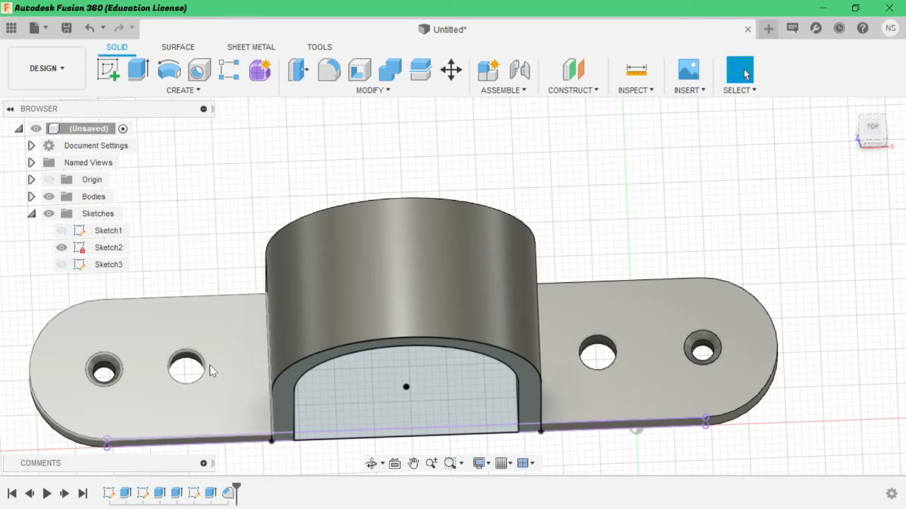
Step: Chamfer the top edges of the larger inner holes in both tabs with an equal distance of 2 mm
right_drag(766, 232, 773, 136)
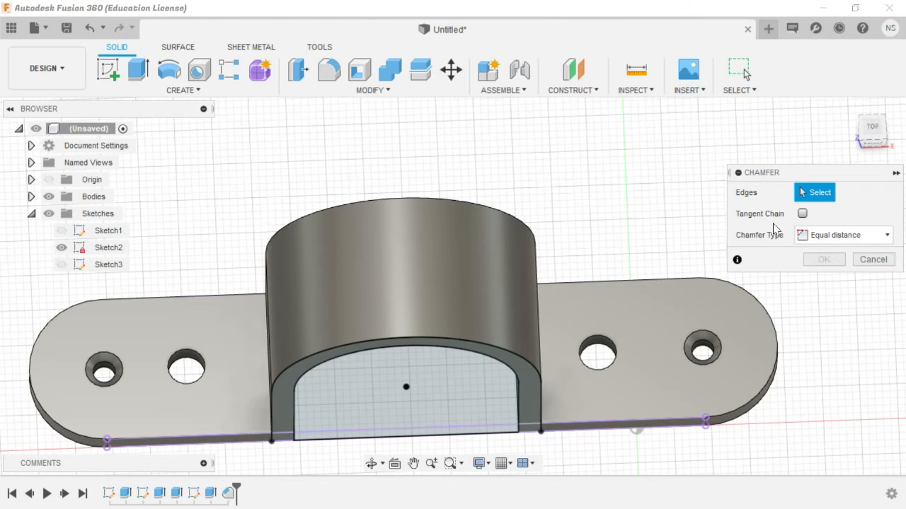
click(598, 341)
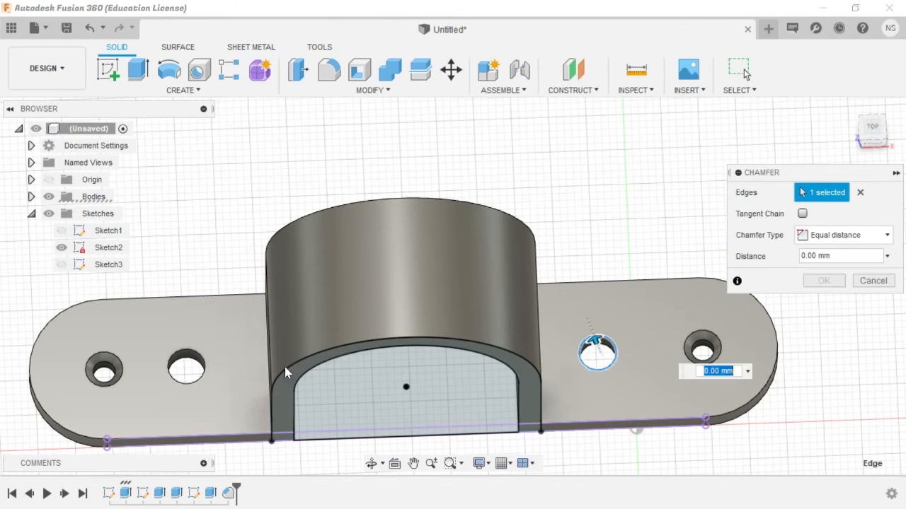
click(183, 357)
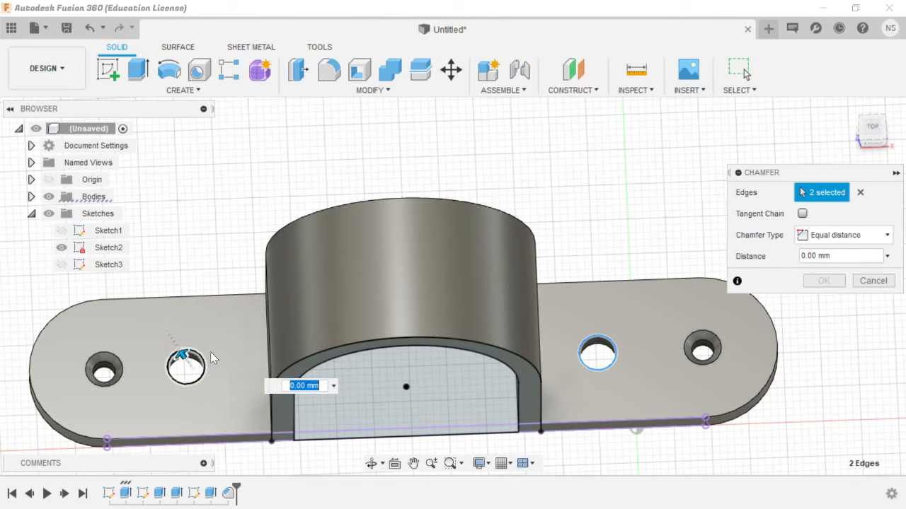
text(2)
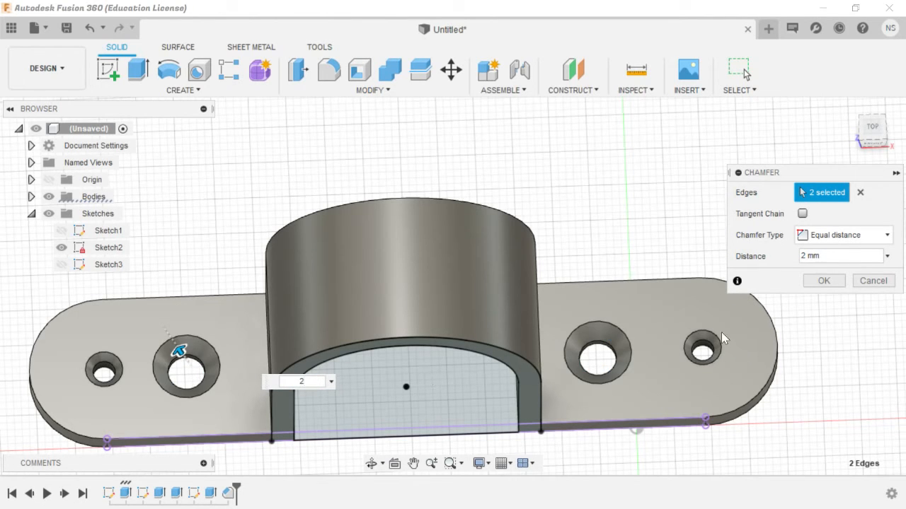
click(817, 285)
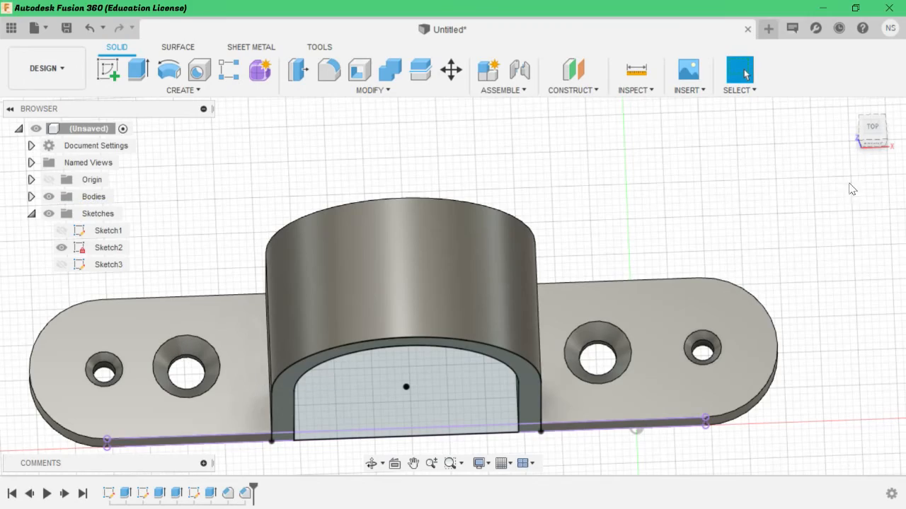
mouse_move(863, 137)
mouse_down()
mouse_move(859, 99)
mouse_move(894, 72)
mouse_move(893, 58)
mouse_move(876, 107)
mouse_move(889, 129)
mouse_move(875, 134)
mouse_move(876, 97)
mouse_move(872, 126)
mouse_move(877, 134)
mouse_move(884, 125)
mouse_move(874, 102)
mouse_move(882, 126)
mouse_move(893, 118)
mouse_move(892, 131)
mouse_move(876, 127)
mouse_move(895, 125)
mouse_up()
scroll(526, 387, down, 8)
scroll(525, 390, up, 4)
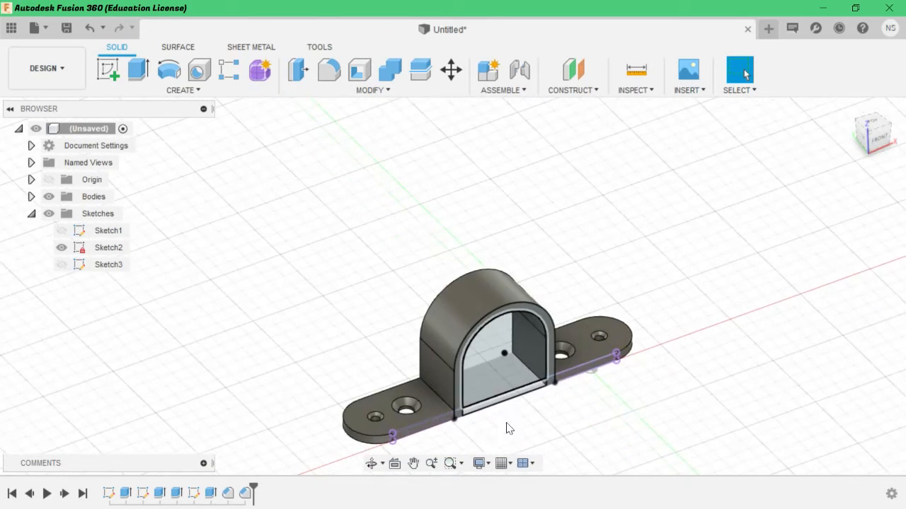
scroll(467, 435, up, 5)
scroll(441, 425, down, 2)
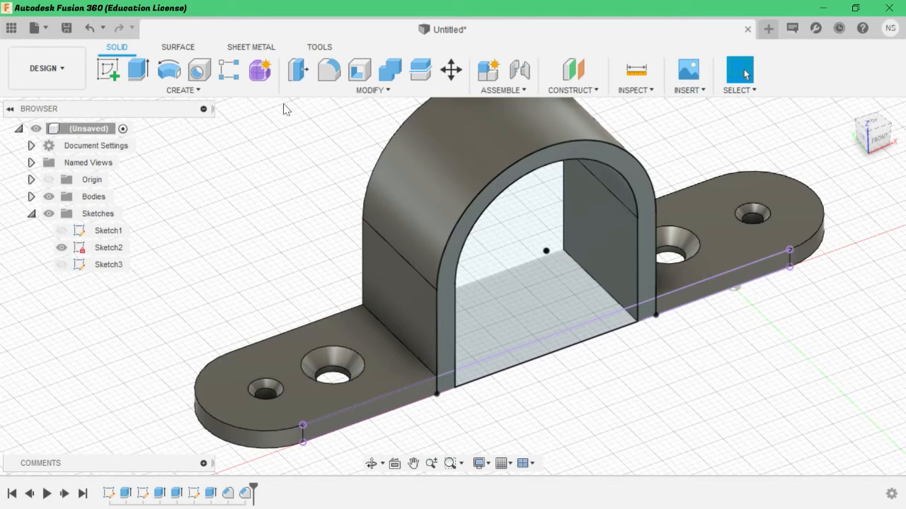
click(314, 87)
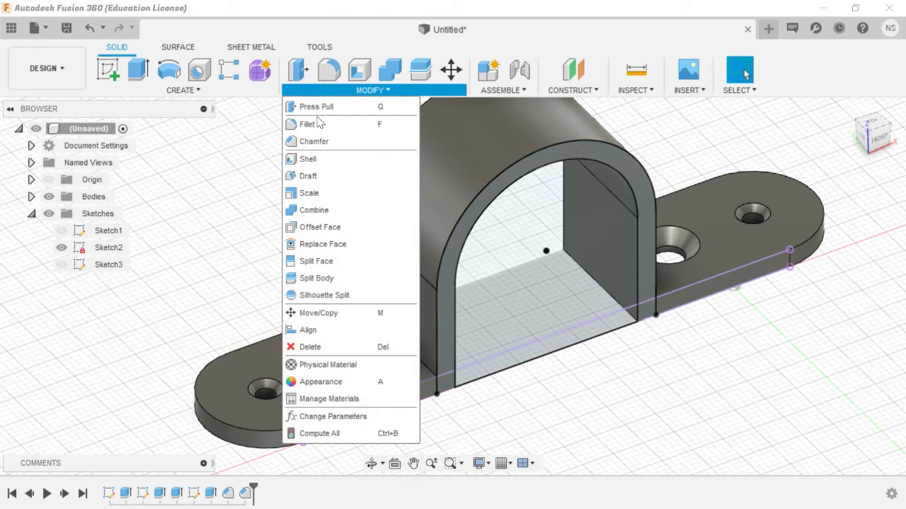
click(315, 124)
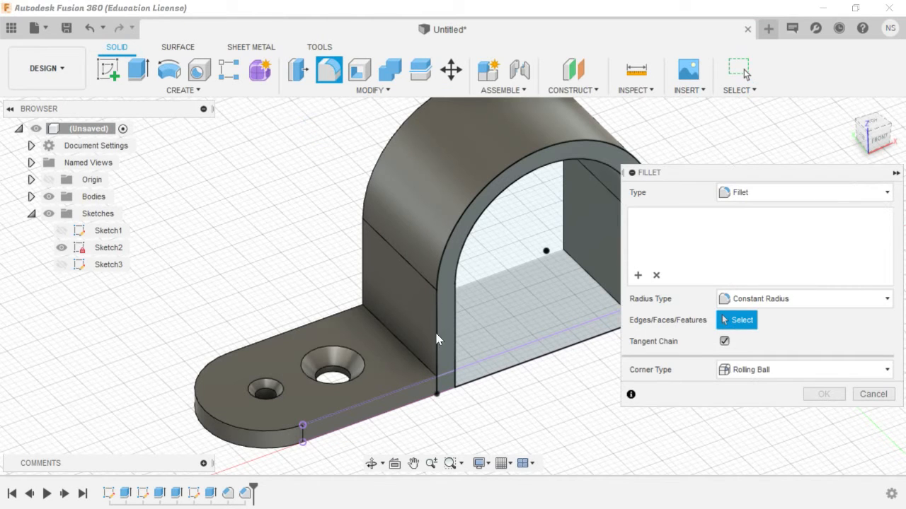
scroll(420, 364, up, 3)
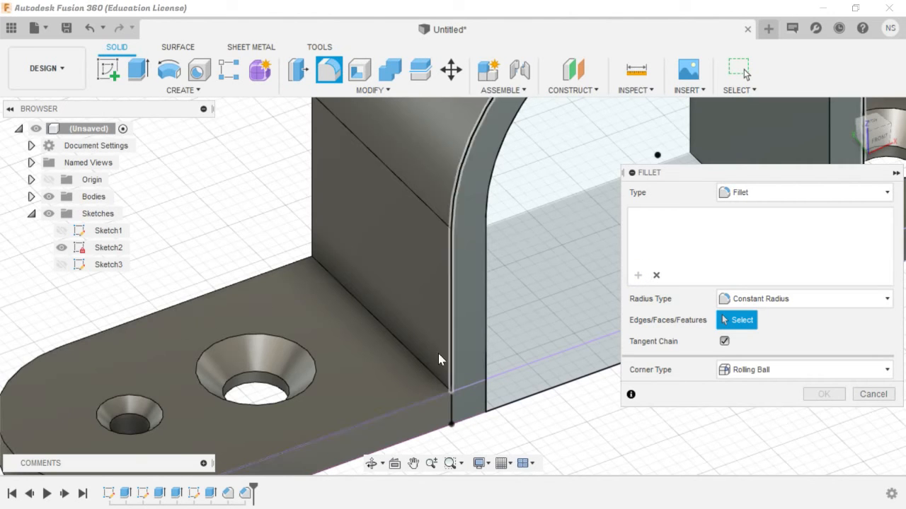
click(411, 355)
scroll(410, 354, down, 5)
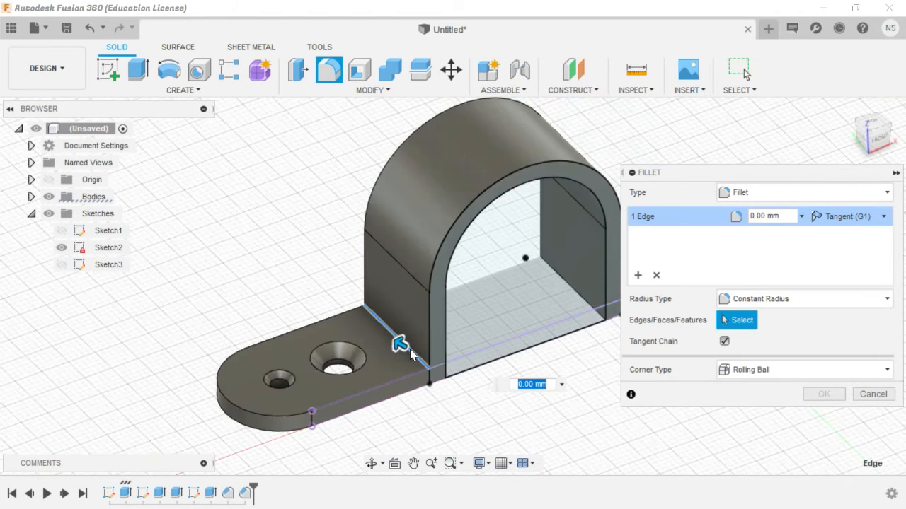
click(873, 122)
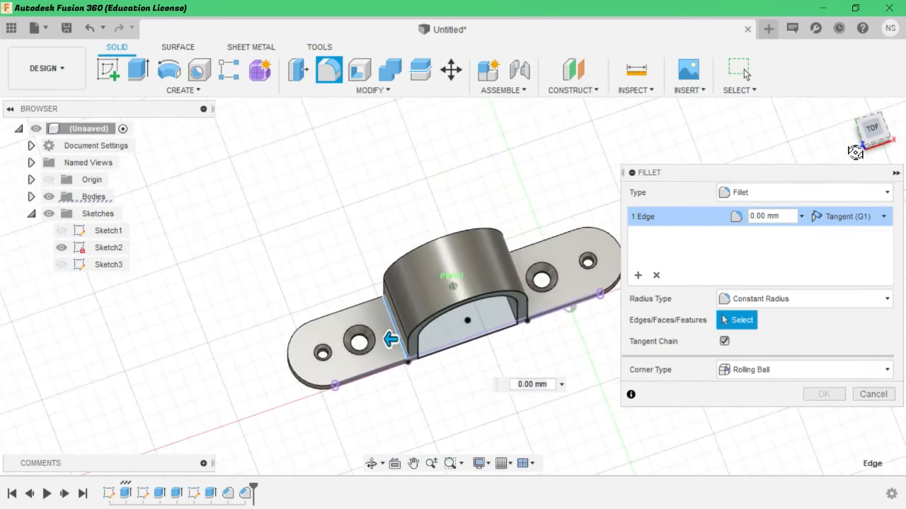
drag(792, 340, 724, 270)
scroll(485, 350, up, 3)
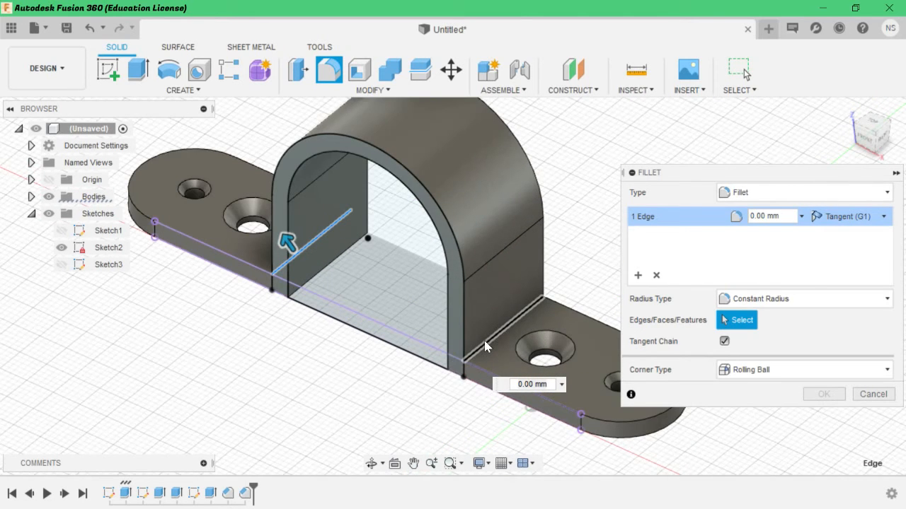
click(487, 344)
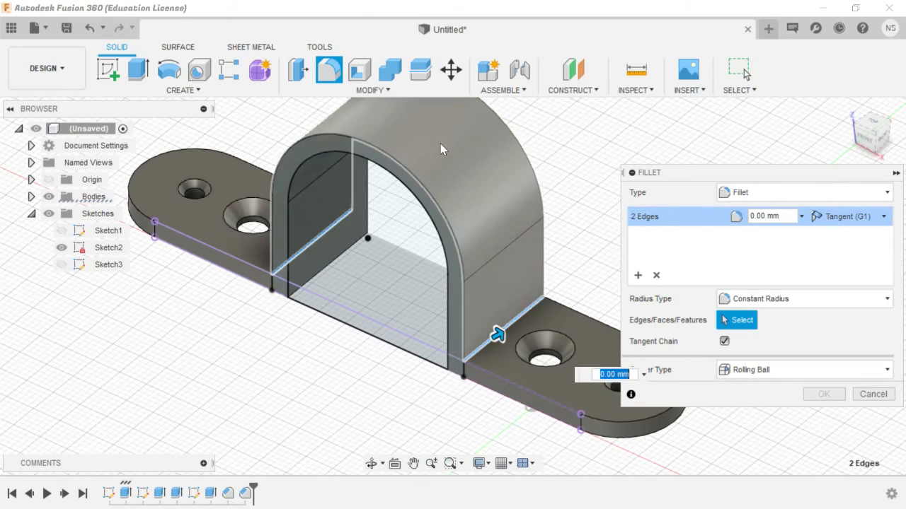
click(879, 397)
Step: Fillet the two edges where the arch's outer walls meet the tabs with a constant 4 mm radius and Curvature (G2) continuity
key(f)
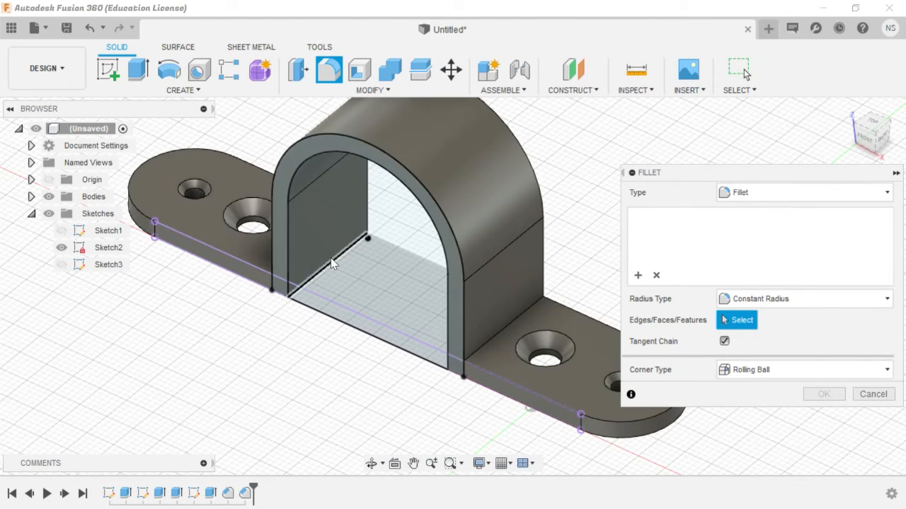
click(492, 336)
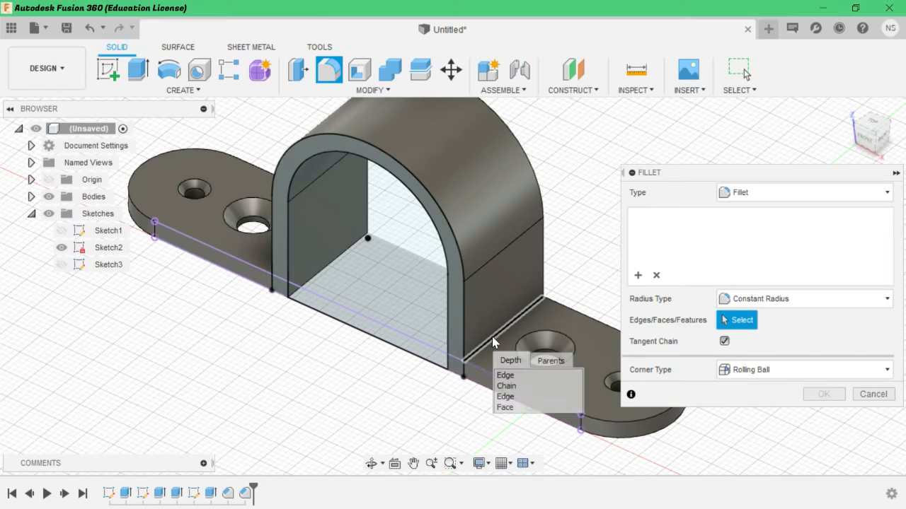
click(503, 375)
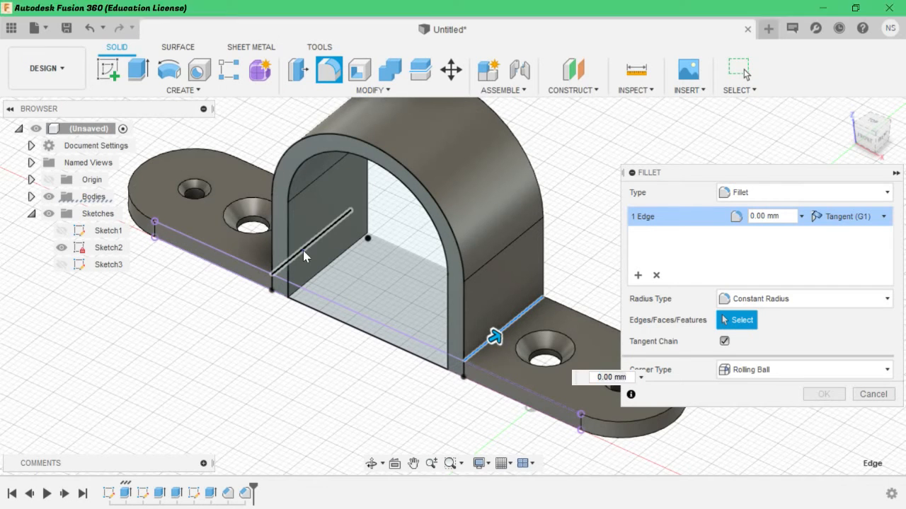
click(303, 250)
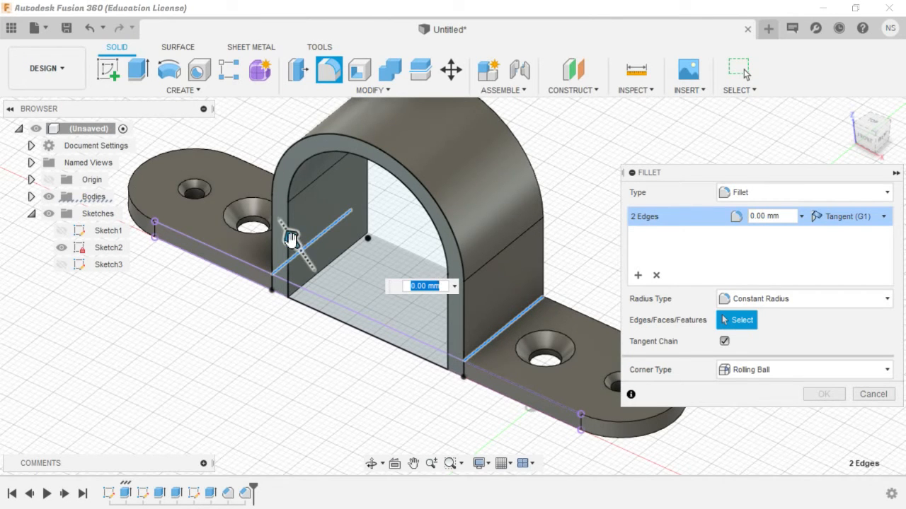
click(840, 222)
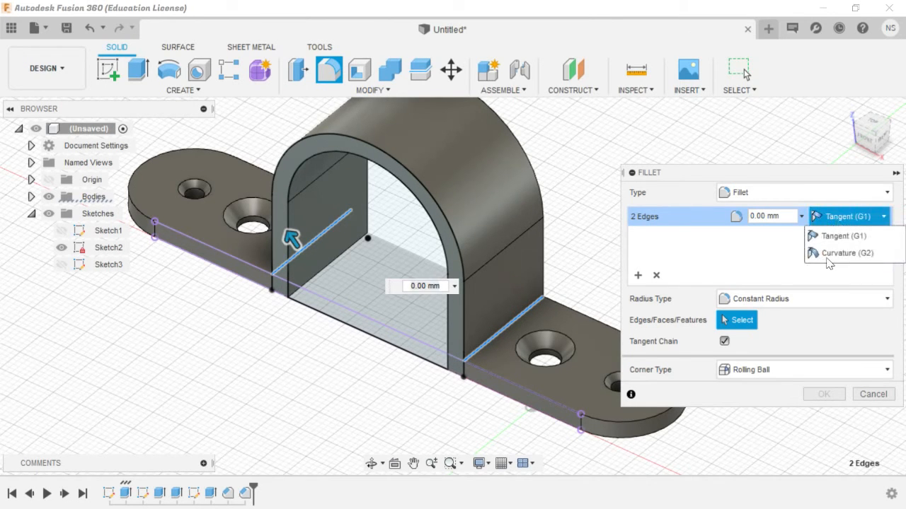
click(842, 253)
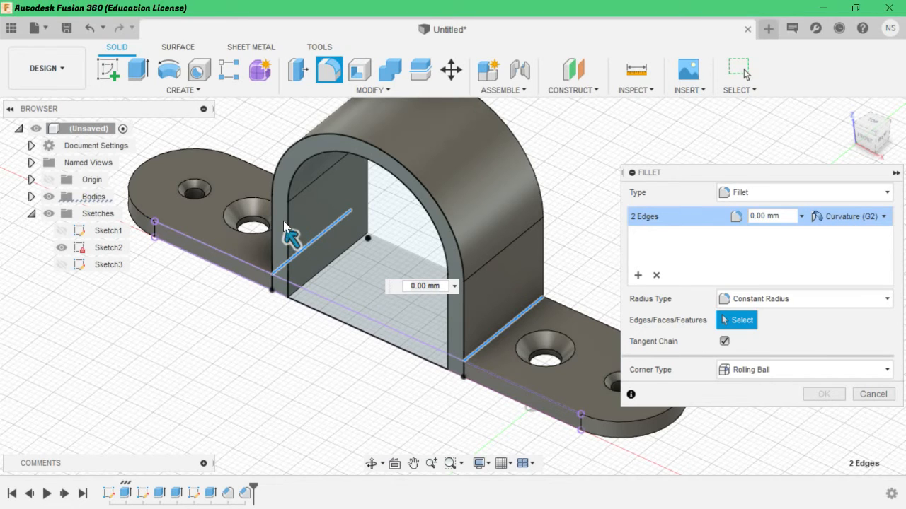
drag(283, 222, 286, 227)
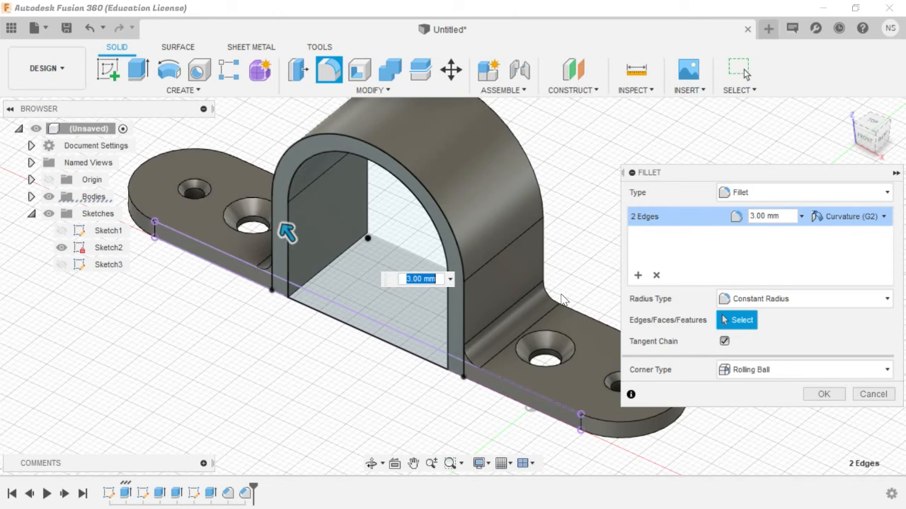
text(4)
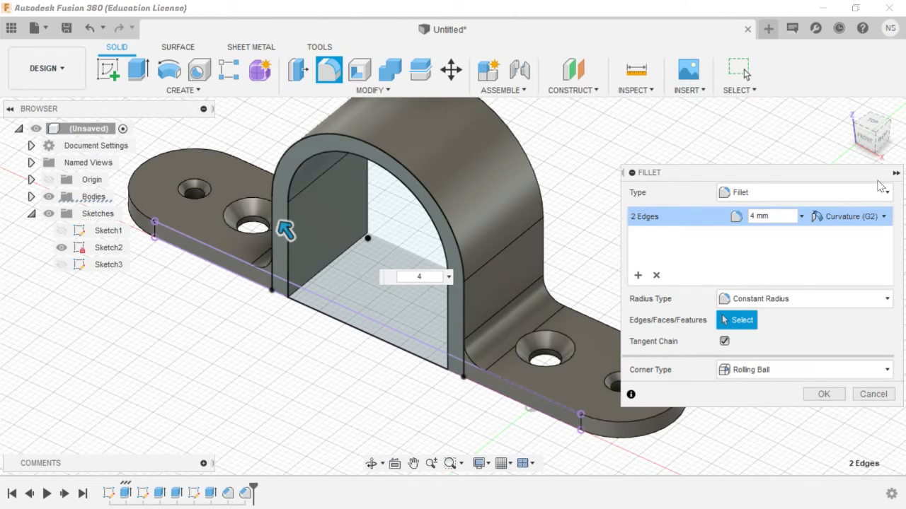
click(867, 136)
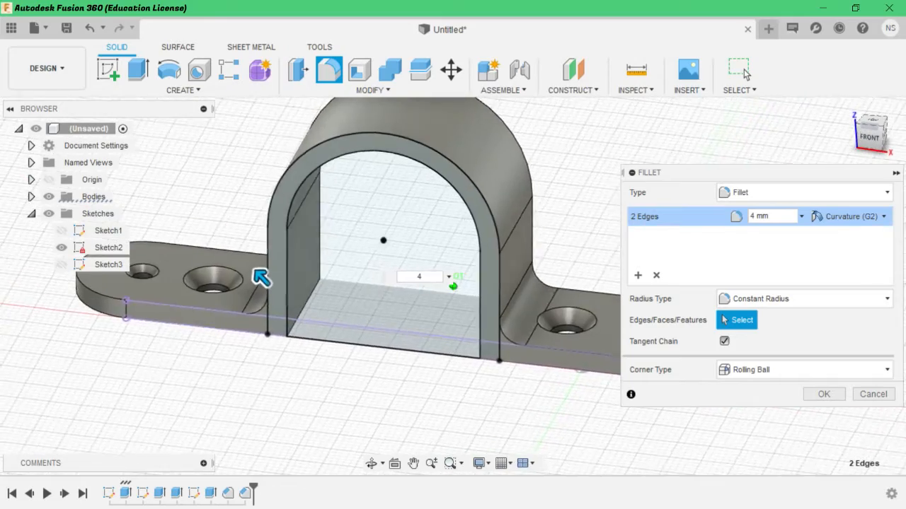
mouse_move(869, 139)
mouse_down()
mouse_move(870, 163)
mouse_move(870, 119)
mouse_move(859, 137)
mouse_move(869, 121)
mouse_up()
mouse_move(253, 285)
shift+middle_down()
mouse_move(261, 257)
mouse_move(261, 268)
shift+middle_up()
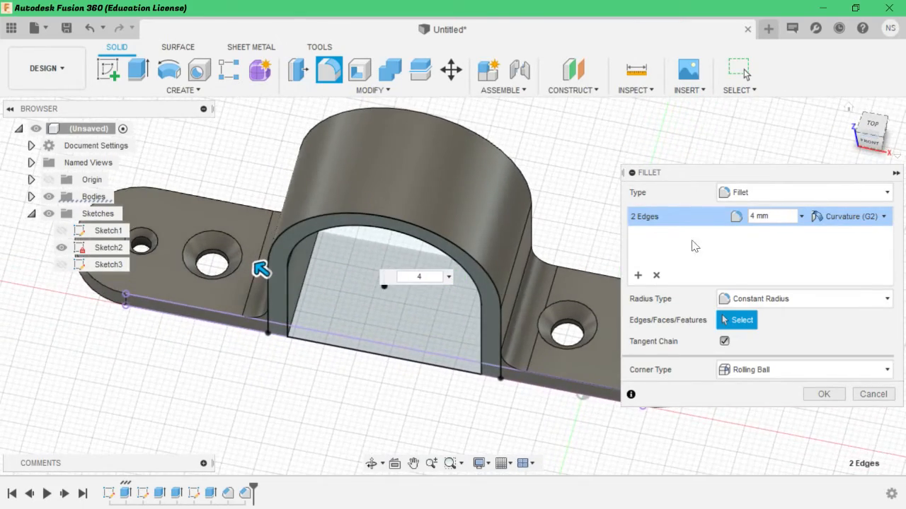
click(819, 395)
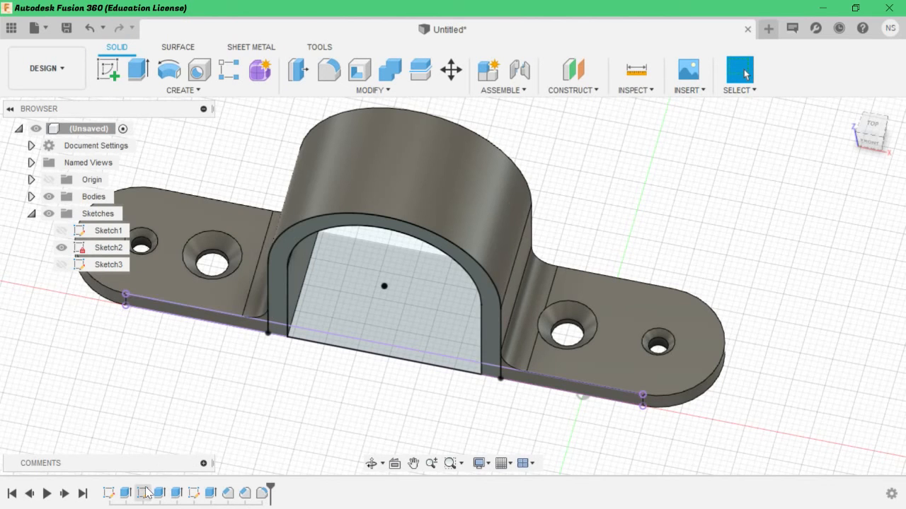
Step: Open Sketch3, which defines the larger tab holes, for editing
mouse_move(305, 353)
shift+middle_down()
mouse_move(396, 354)
mouse_move(404, 415)
shift+middle_up()
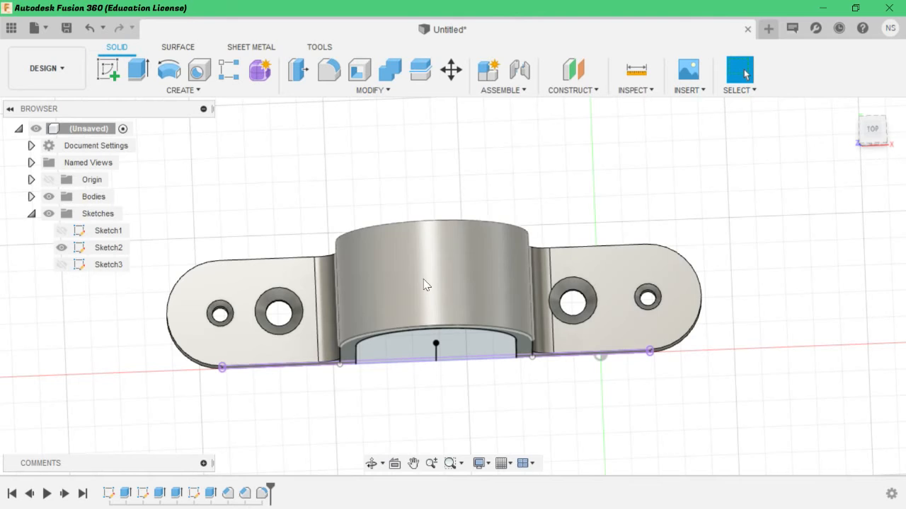
click(193, 494)
right_click(193, 496)
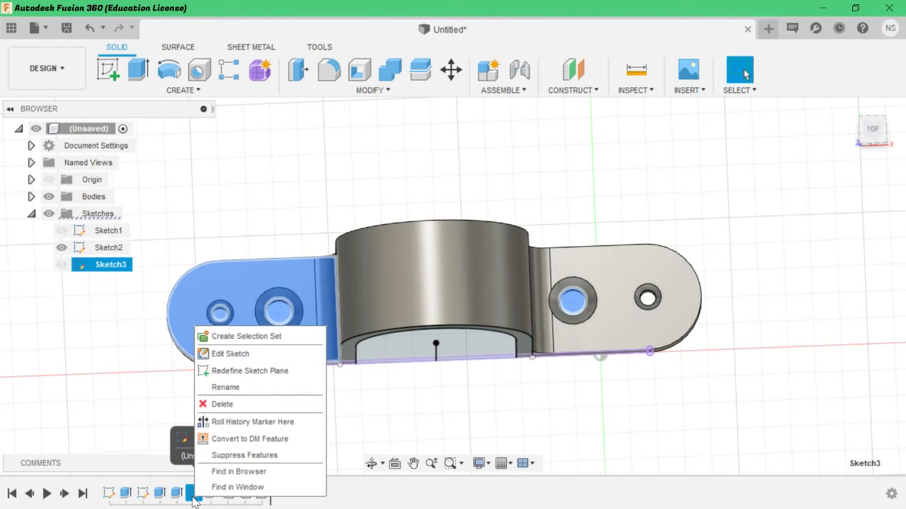
click(232, 353)
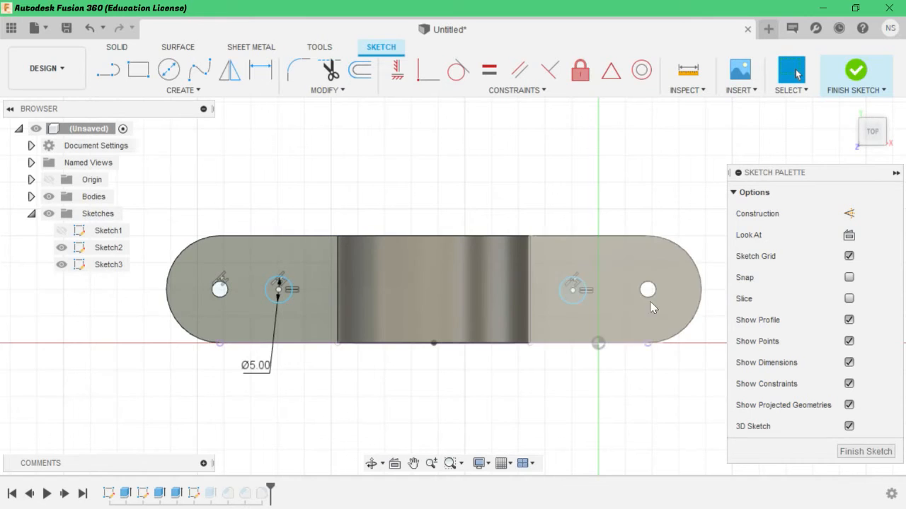
Step: Dimension the horizontal distance between the centers of the left tab's small and large holes at 10 mm
click(259, 69)
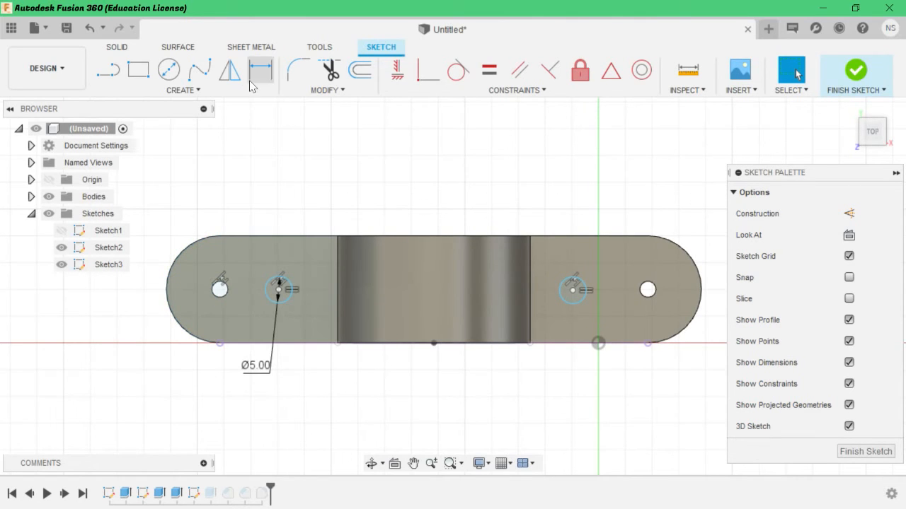
click(219, 290)
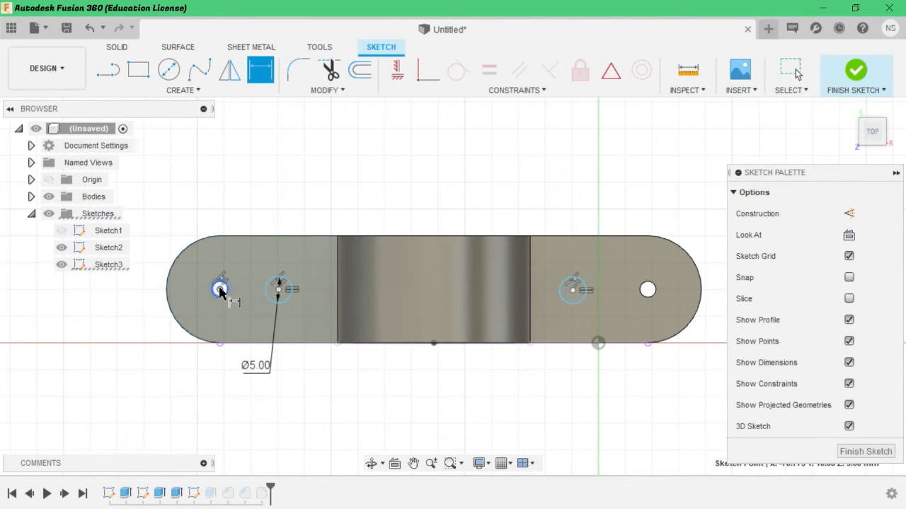
click(277, 289)
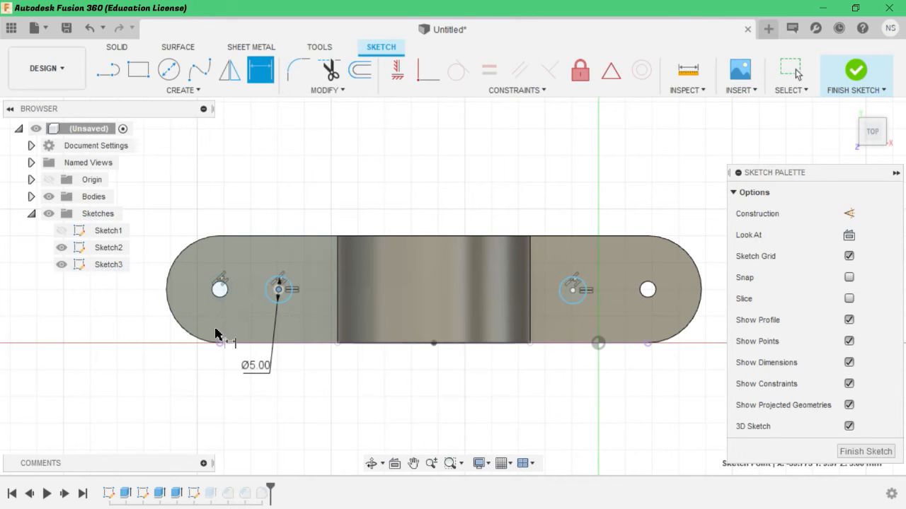
scroll(222, 291, up, 5)
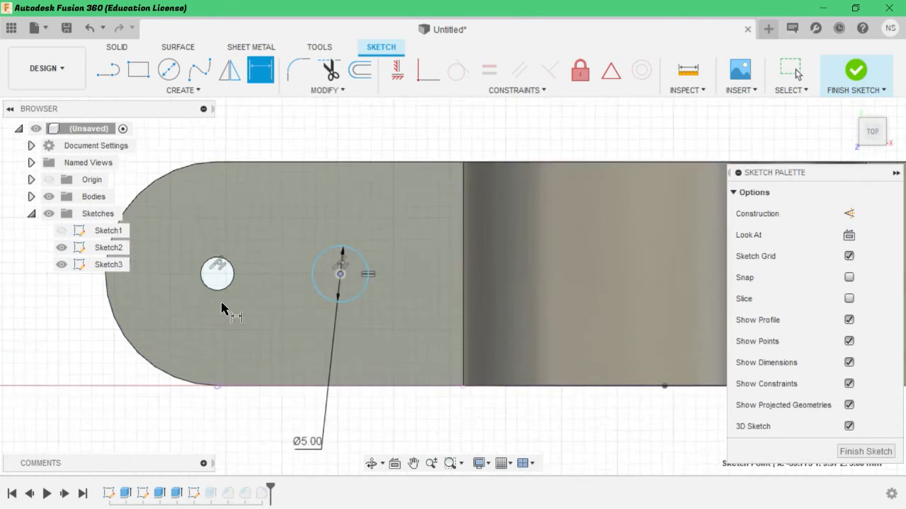
click(217, 267)
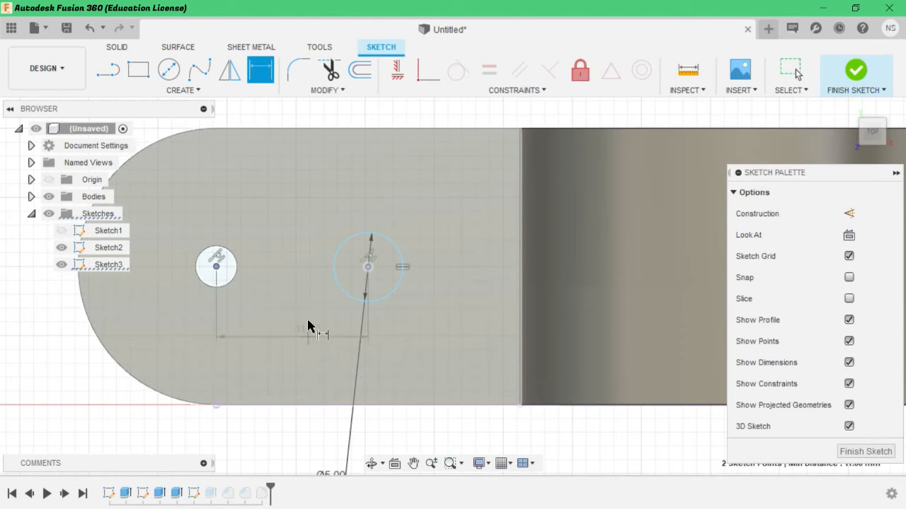
click(299, 341)
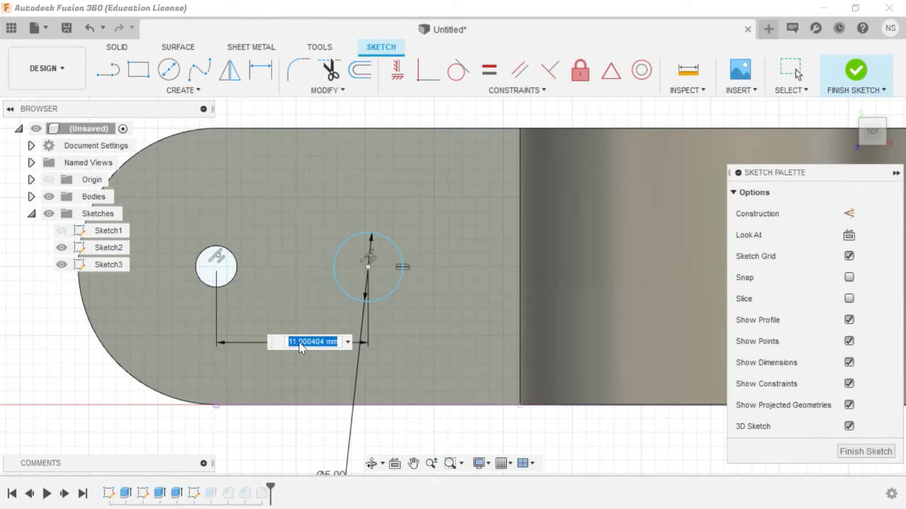
text(10)
key(Return)
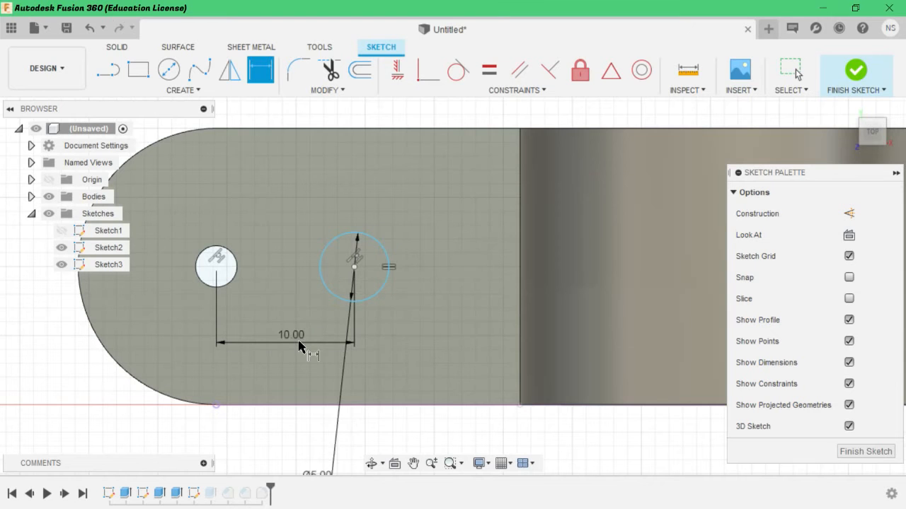
Step: Dimension the horizontal distance between the centers of the right tab's large and small holes at 10 mm and finish the sketch
scroll(307, 269, down, 5)
scroll(479, 212, up, 5)
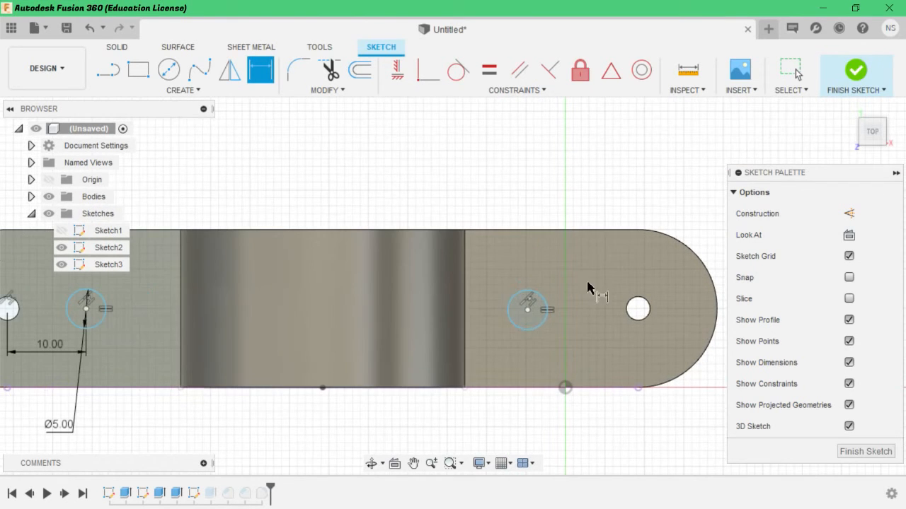
click(527, 311)
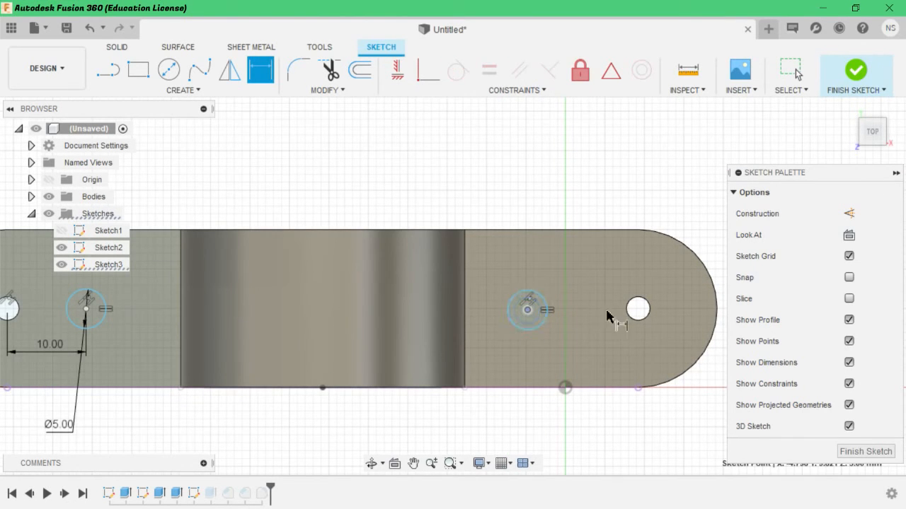
scroll(638, 311, up, 3)
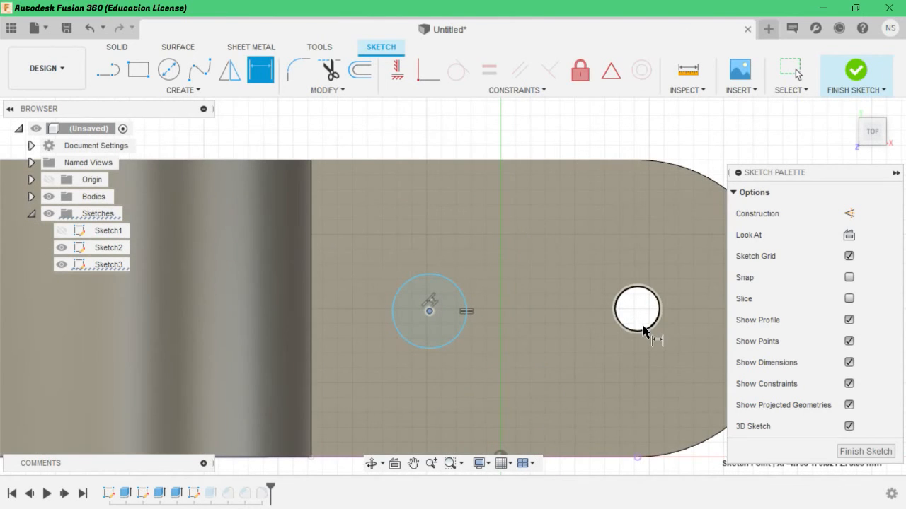
click(644, 331)
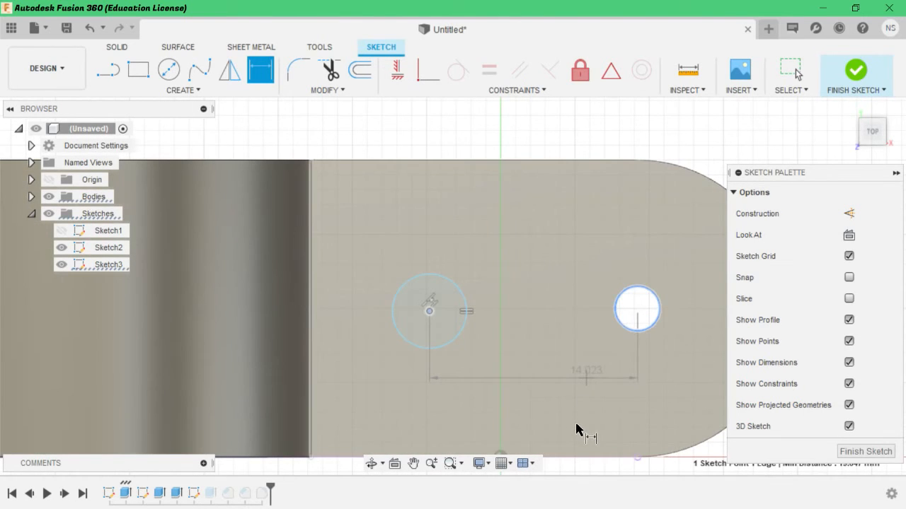
click(577, 429)
text(10)
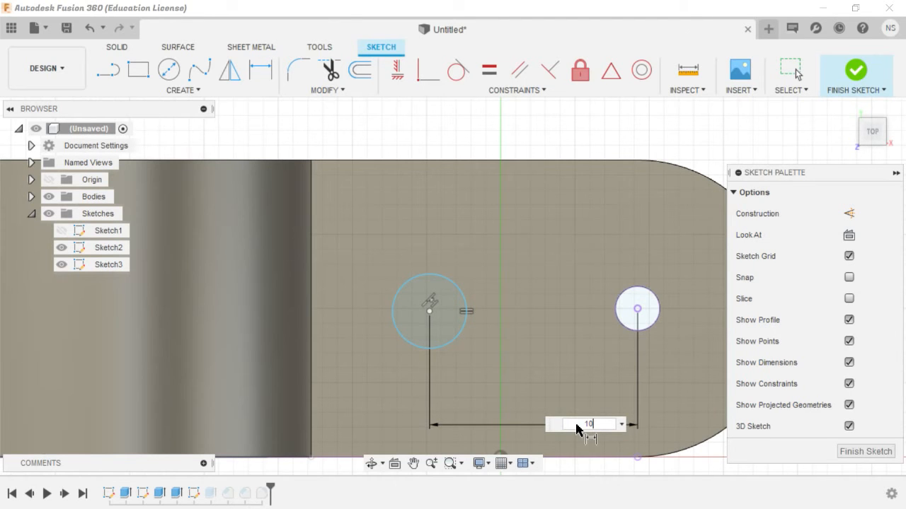
key(Return)
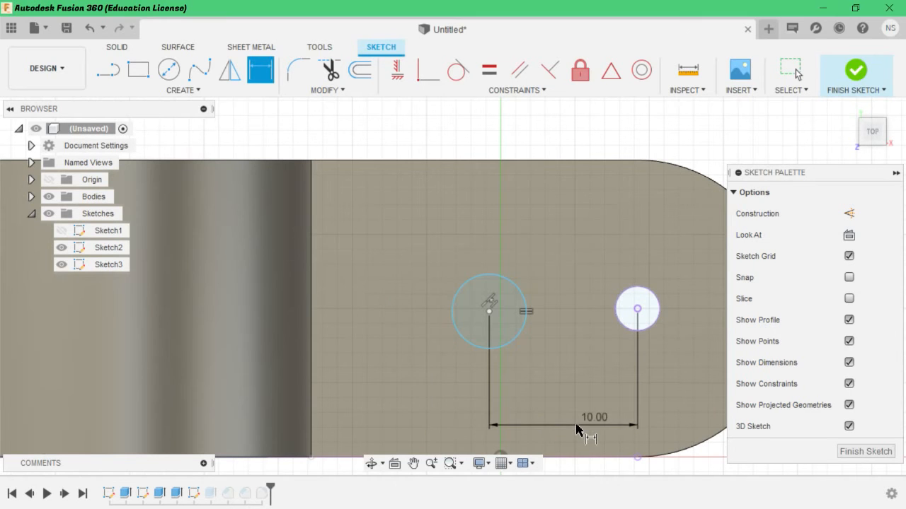
scroll(594, 382, down, 5)
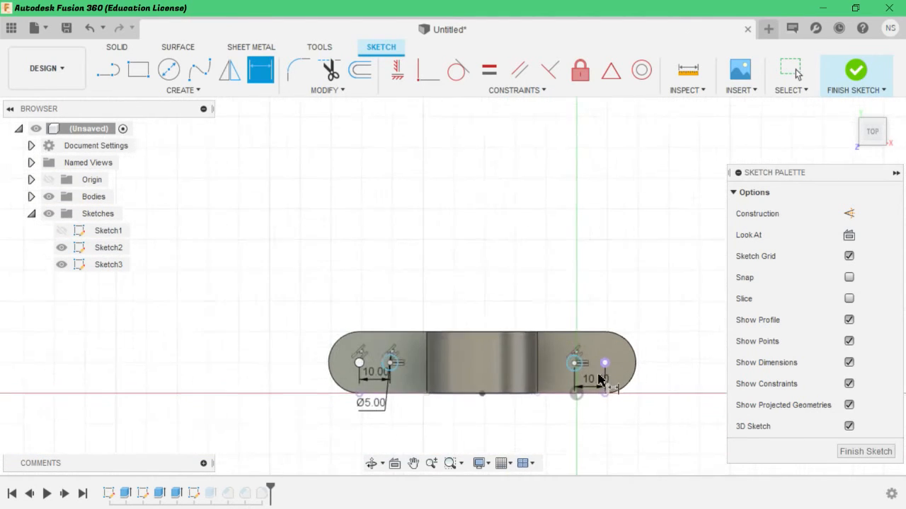
click(860, 452)
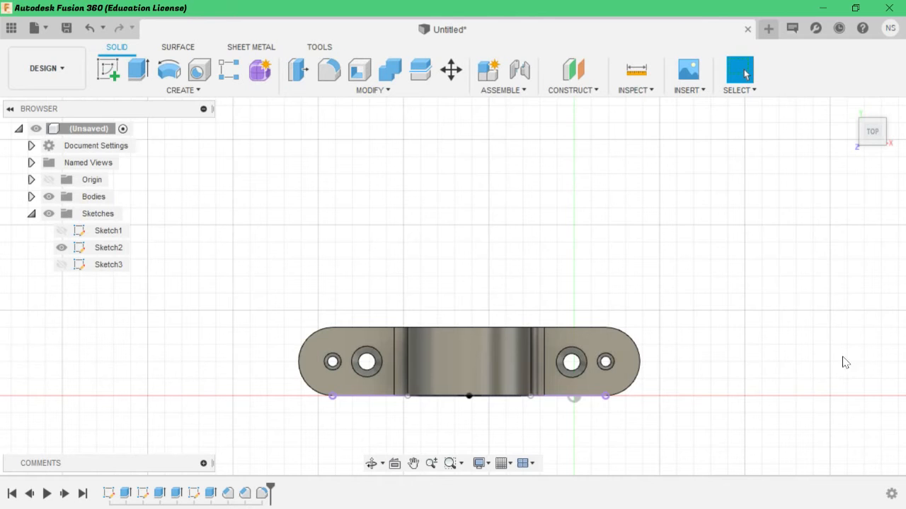
Step: Edit the existing arch-to-tab fillet and set its radius to 7 mm
mouse_move(873, 137)
mouse_down()
mouse_move(872, 93)
mouse_move(872, 131)
mouse_up()
click(872, 131)
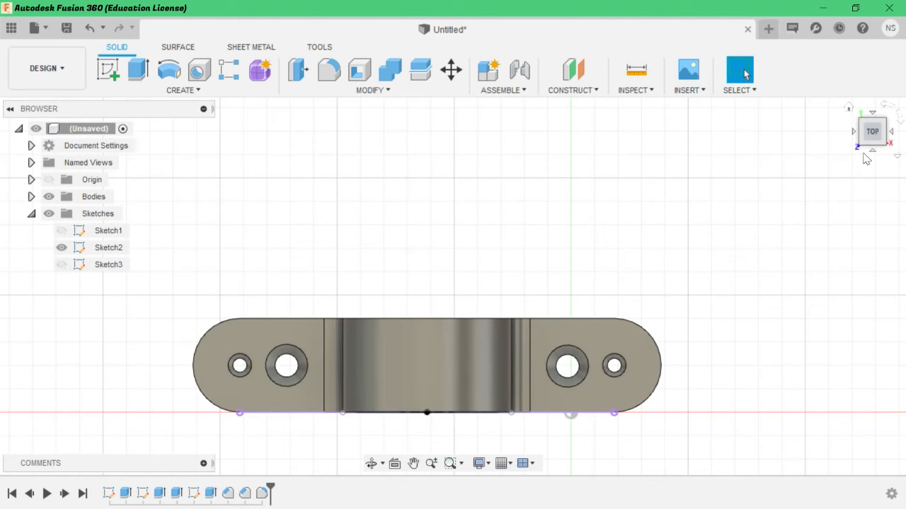
drag(871, 131, 872, 103)
right_click(264, 495)
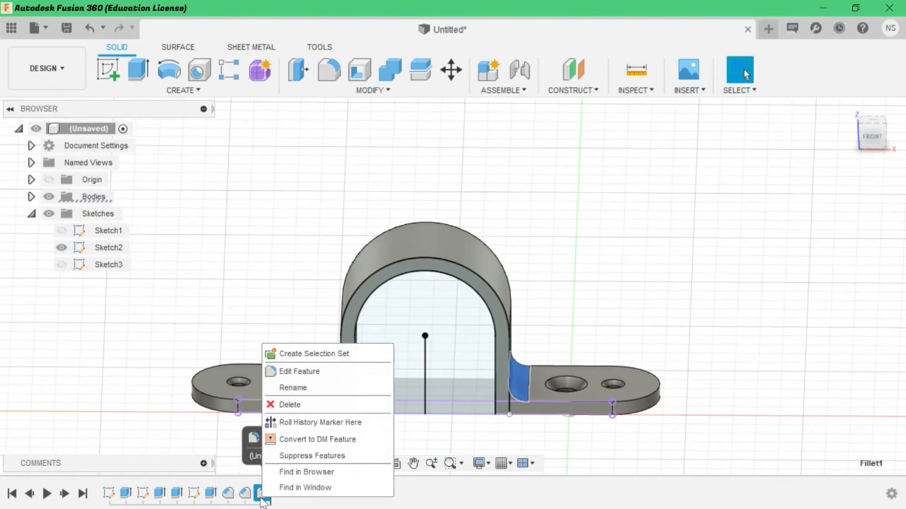
click(301, 371)
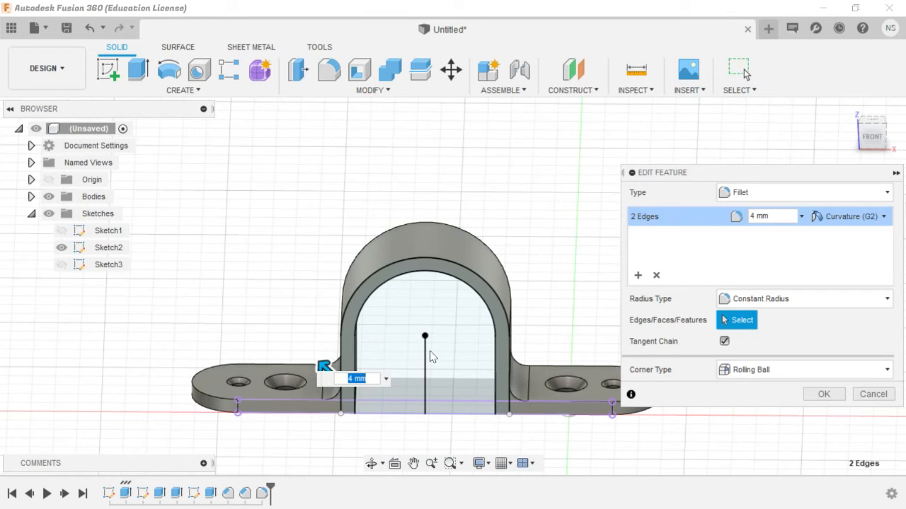
text(10)
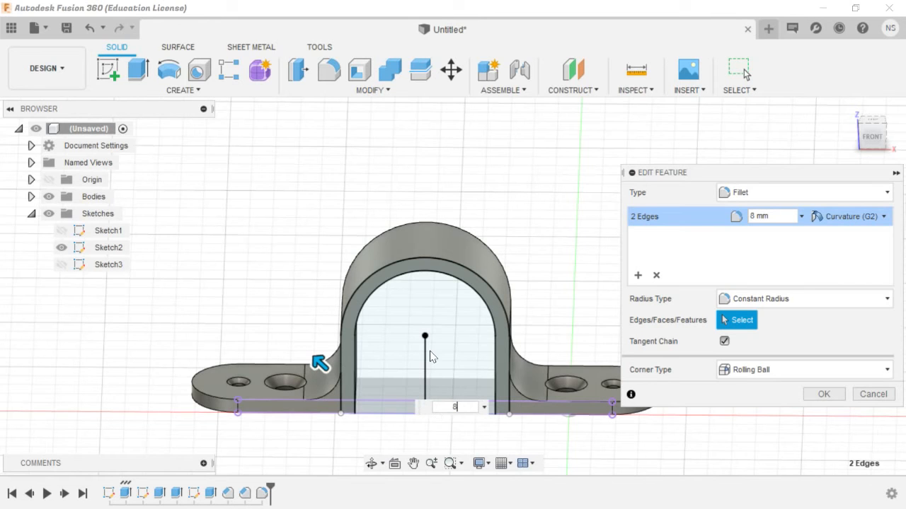
text(7)
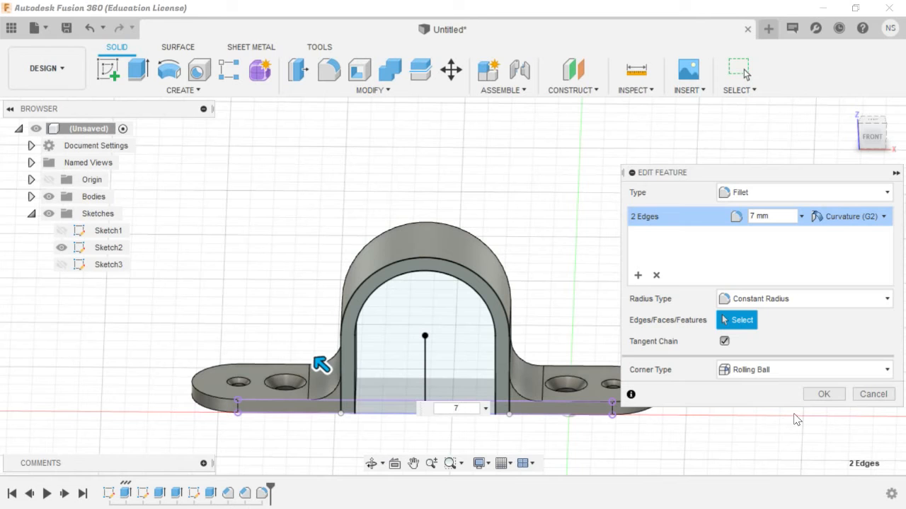
click(825, 394)
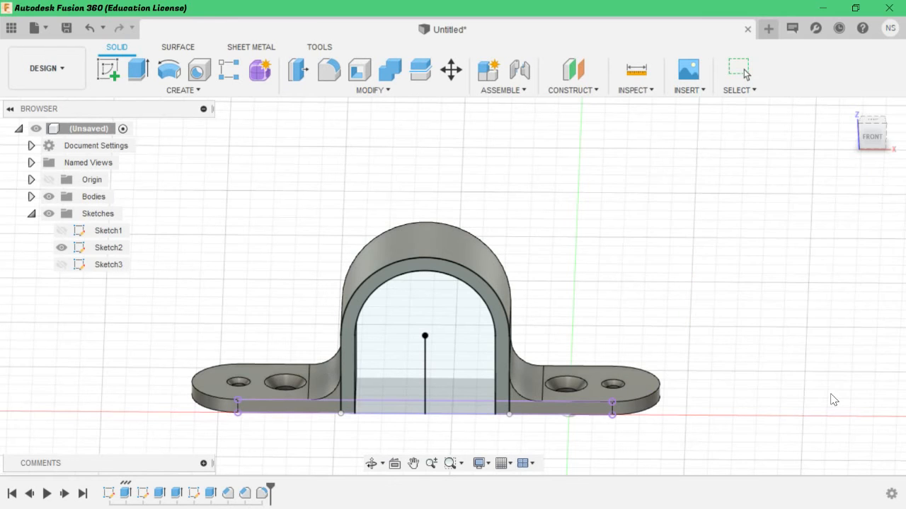
Step: Fillet the two underside edges where the arch's inner walls meet the tabs with a constant 7 mm radius and Tangent (G1) continuity
drag(870, 118, 876, 97)
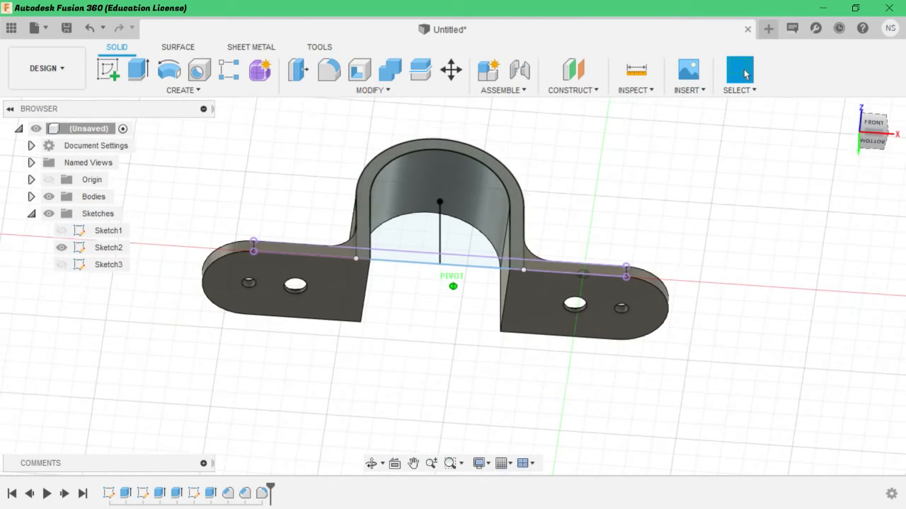
click(364, 293)
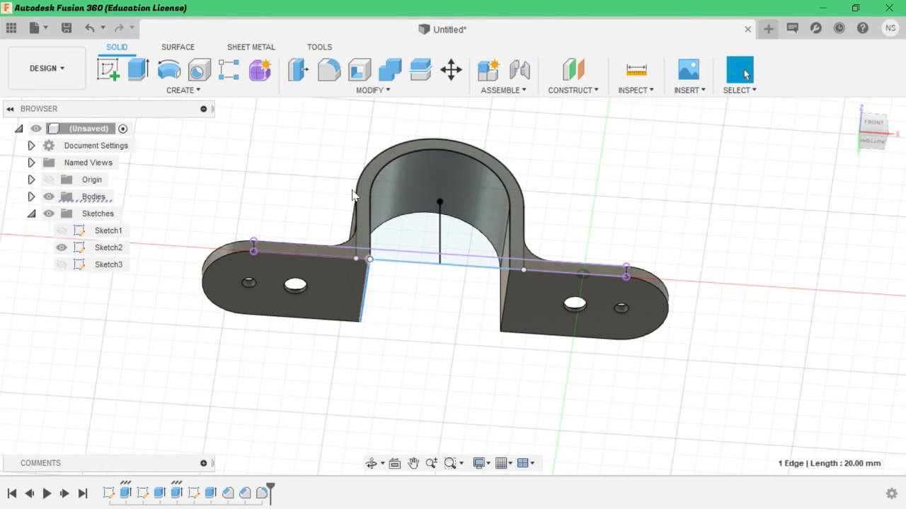
click(506, 299)
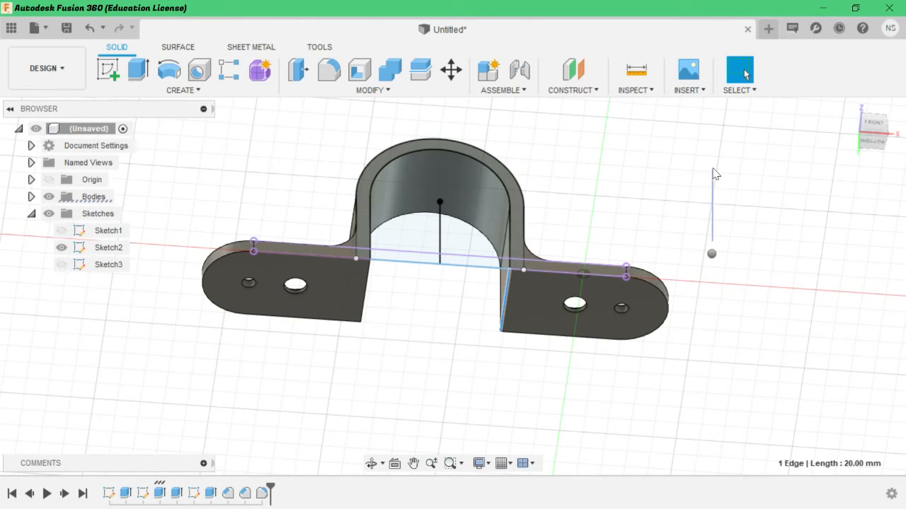
click(334, 91)
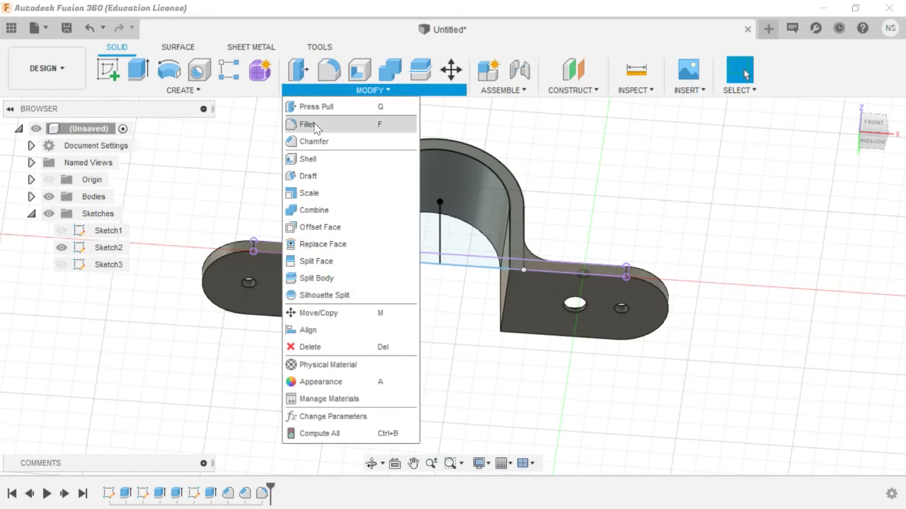
click(313, 124)
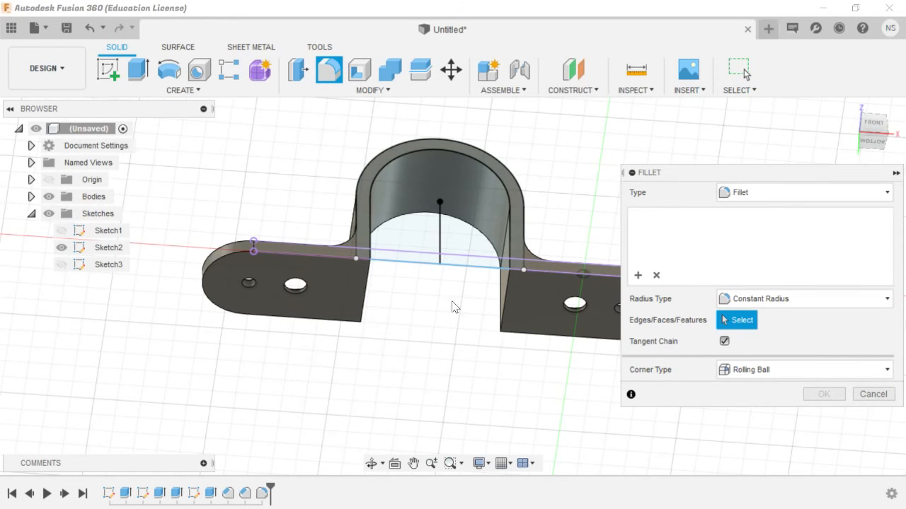
scroll(488, 311, up, 4)
scroll(531, 292, down, 3)
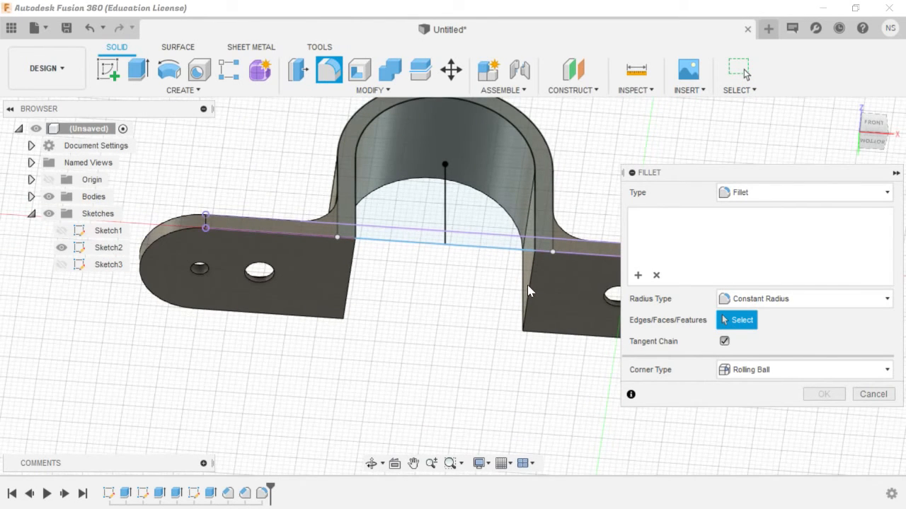
scroll(526, 278, up, 1)
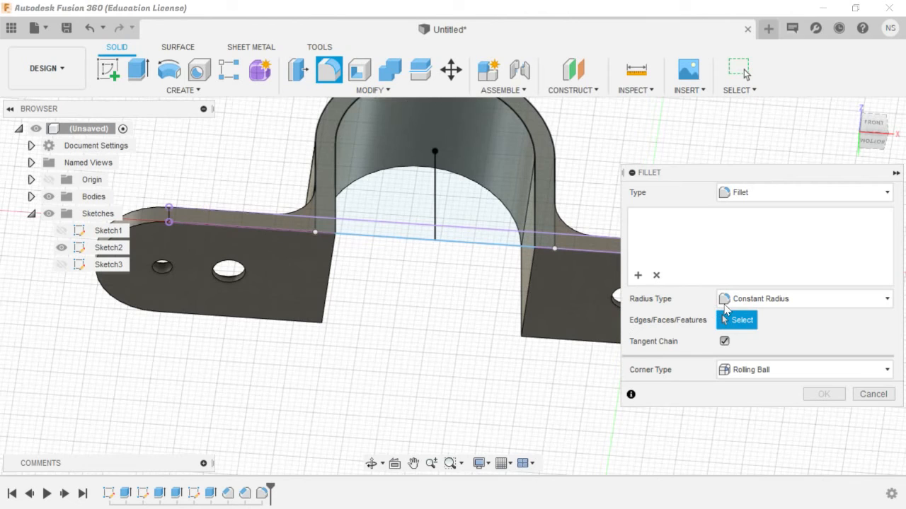
click(529, 273)
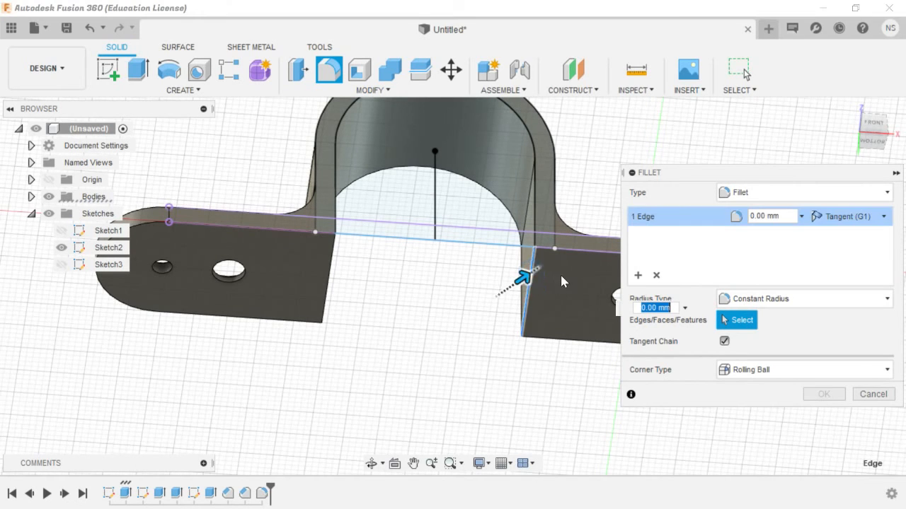
click(527, 306)
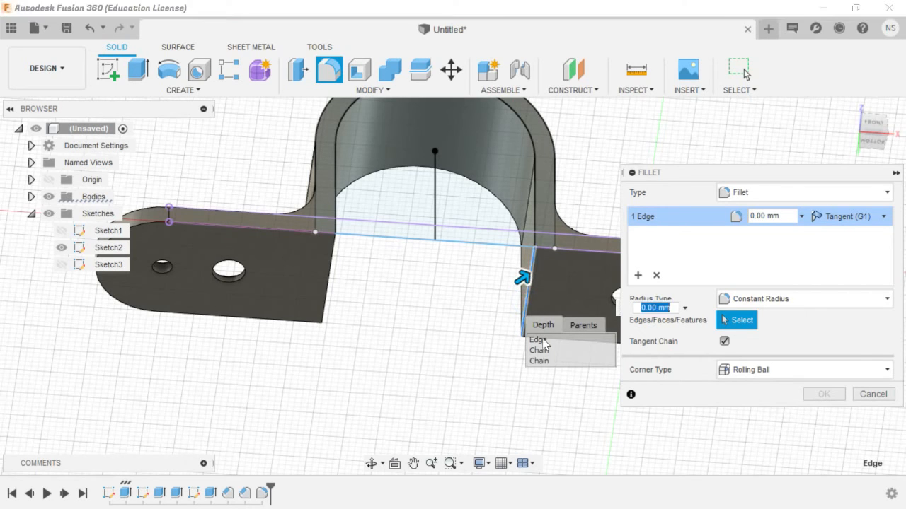
click(330, 276)
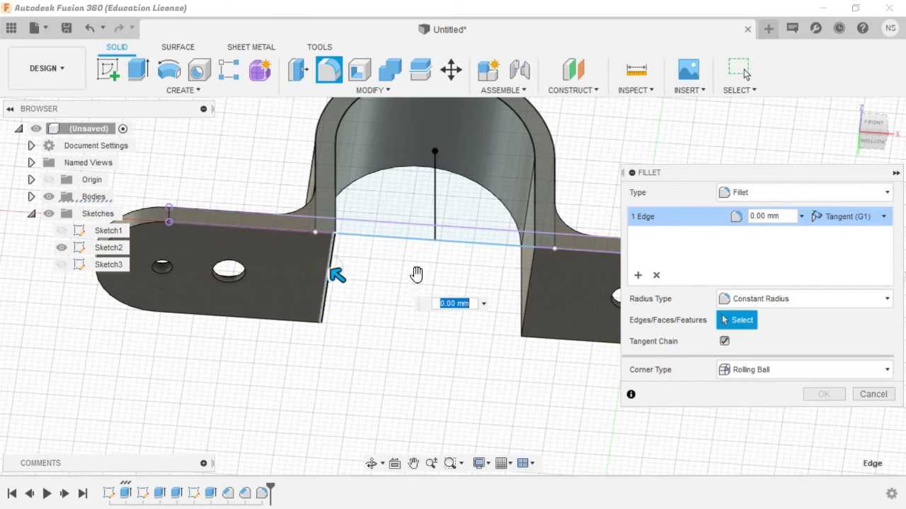
click(528, 294)
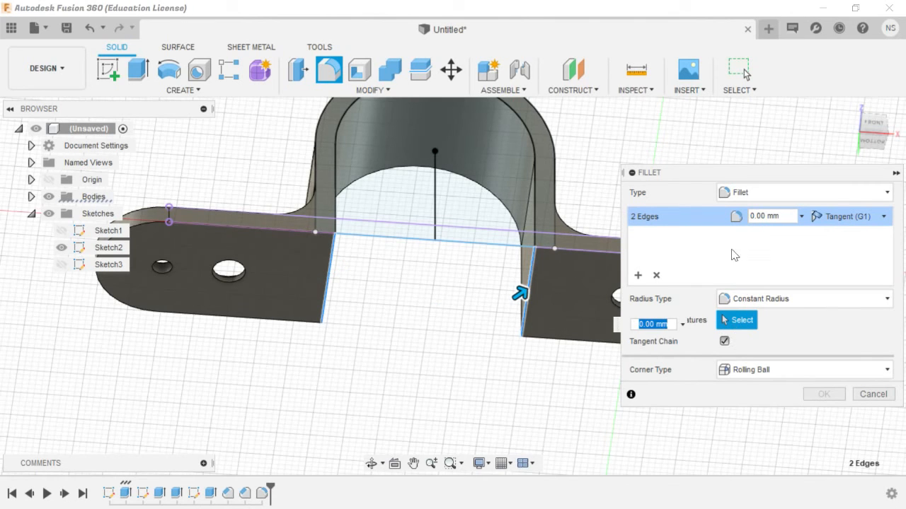
text(7)
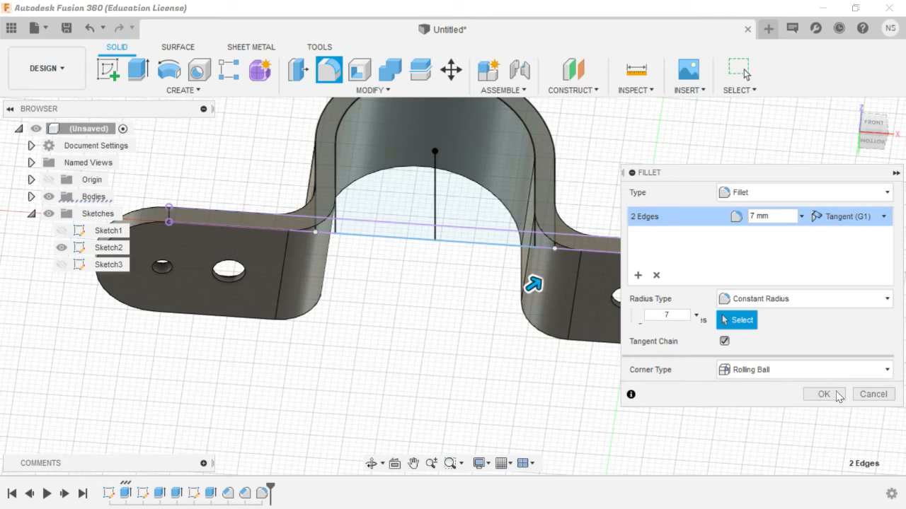
click(834, 396)
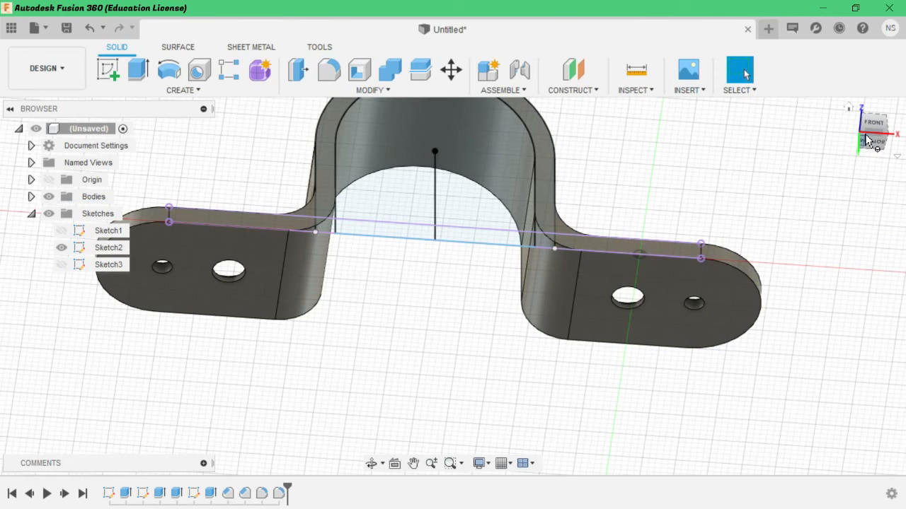
Step: Hide Sketch2 so that only the bracket body is displayed
mouse_move(871, 155)
mouse_down()
mouse_move(871, 170)
mouse_move(854, 167)
mouse_move(871, 170)
mouse_up()
click(71, 251)
click(62, 247)
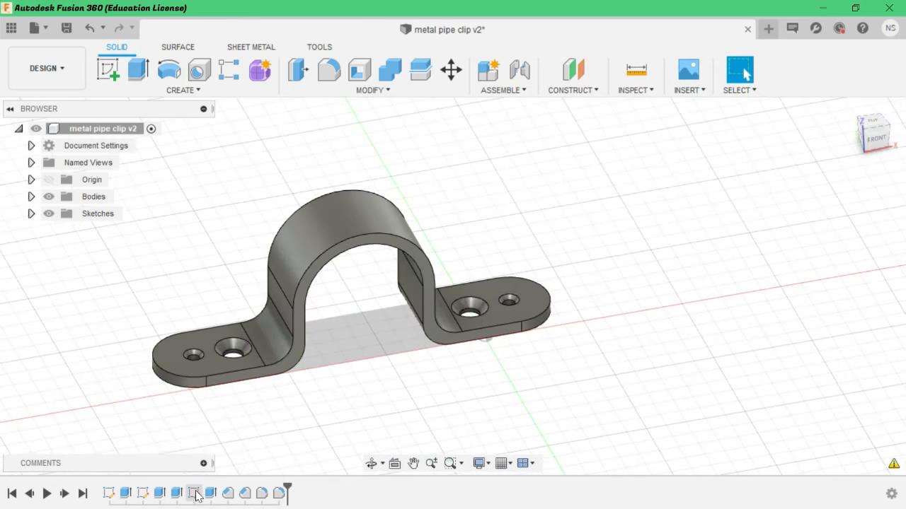
Step: Open Sketch3, which defines the larger tab holes, for editing and bring up the Change Parameters dialog
right_click(195, 495)
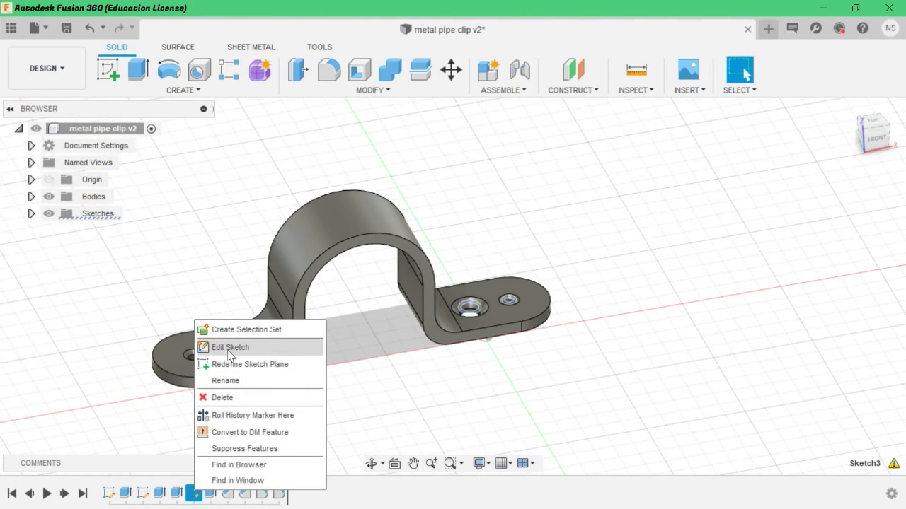
click(230, 347)
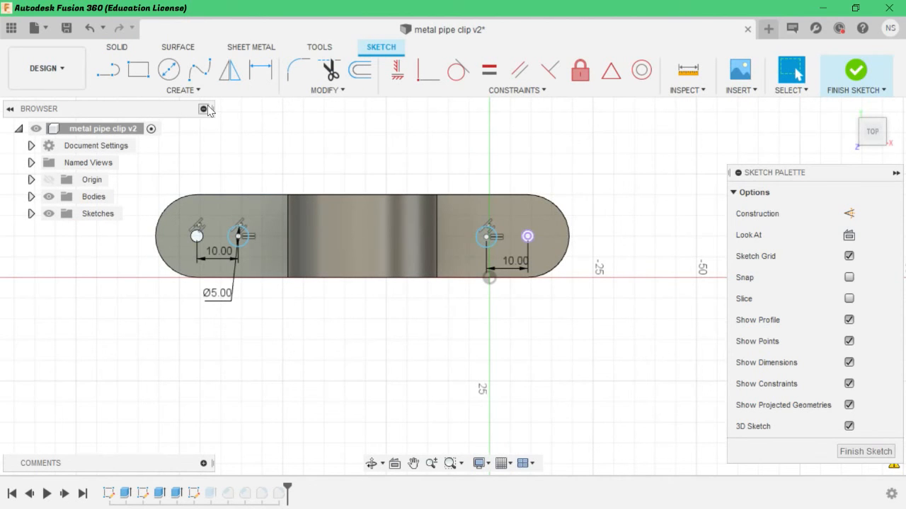
click(298, 90)
click(321, 228)
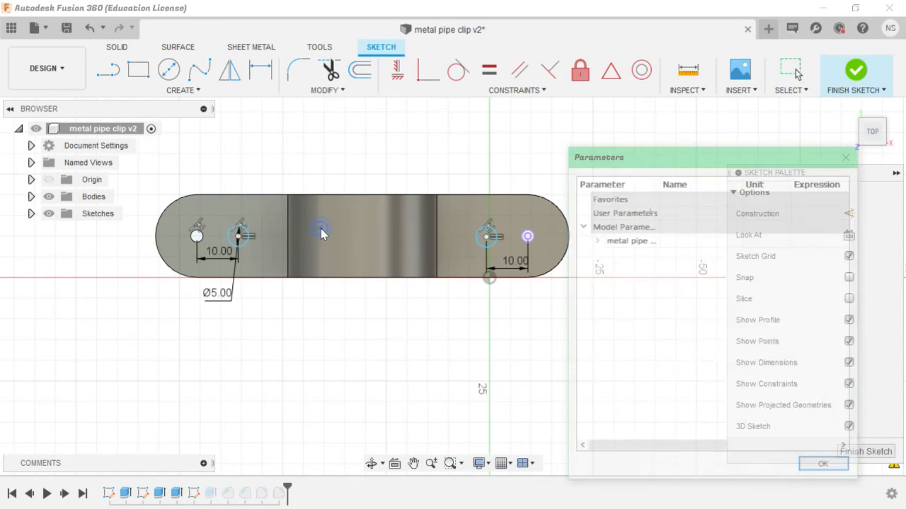
Step: Look at the form for adding a user parameter, cancel it, and expand the metal pipe clip's model parameters by sketch and feature
click(629, 213)
drag(630, 154, 111, 134)
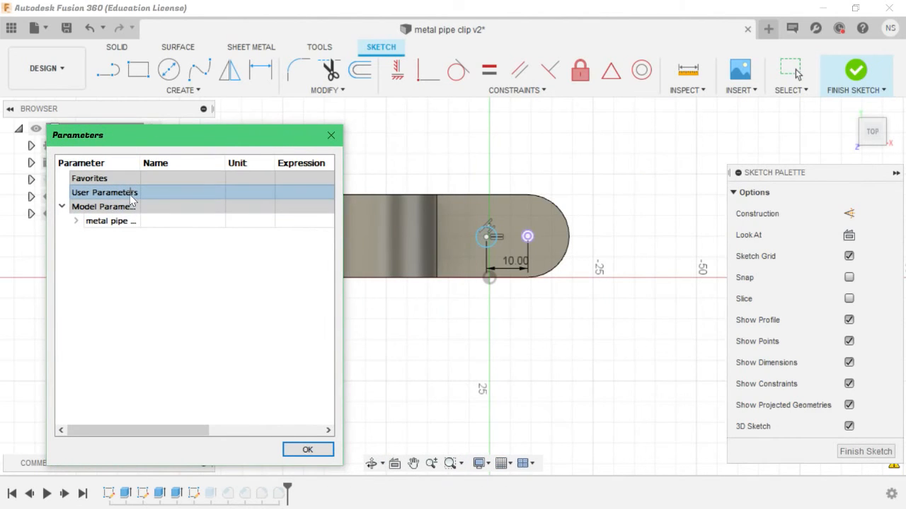
double_click(131, 193)
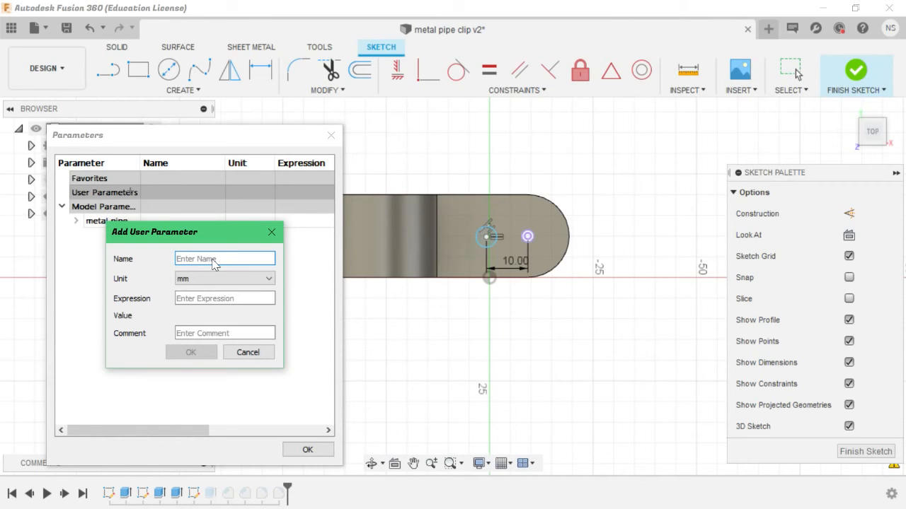
click(246, 353)
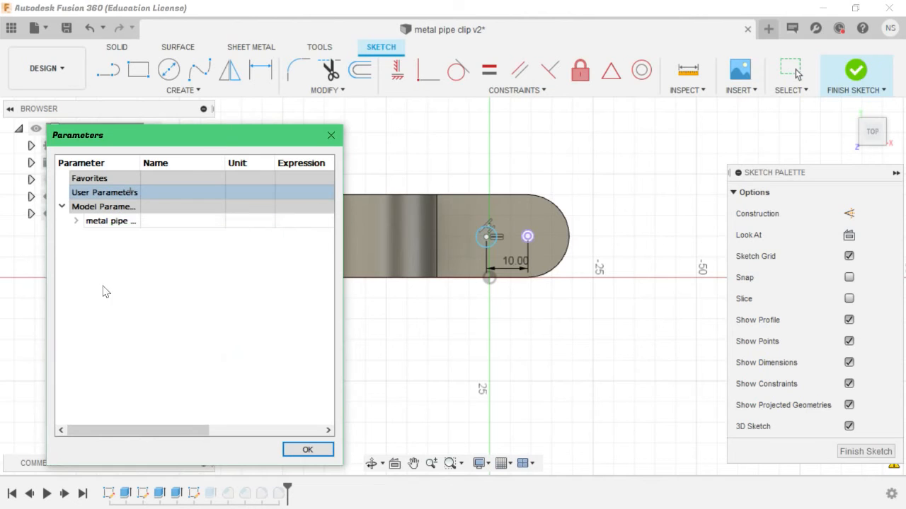
click(76, 221)
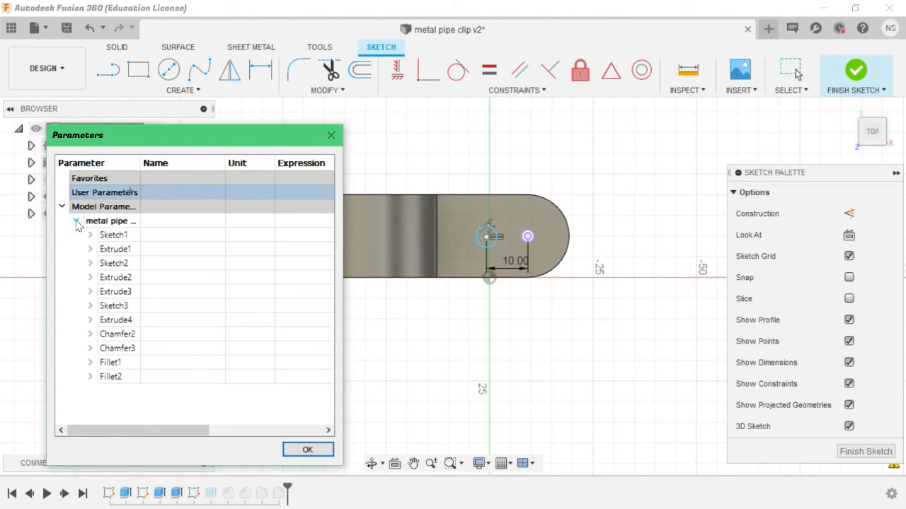
Step: Rename Sketch1's parameter d3 to LOWERSKETCH, look through the Sketch3 parameter names and close the Parameters dialog
click(90, 235)
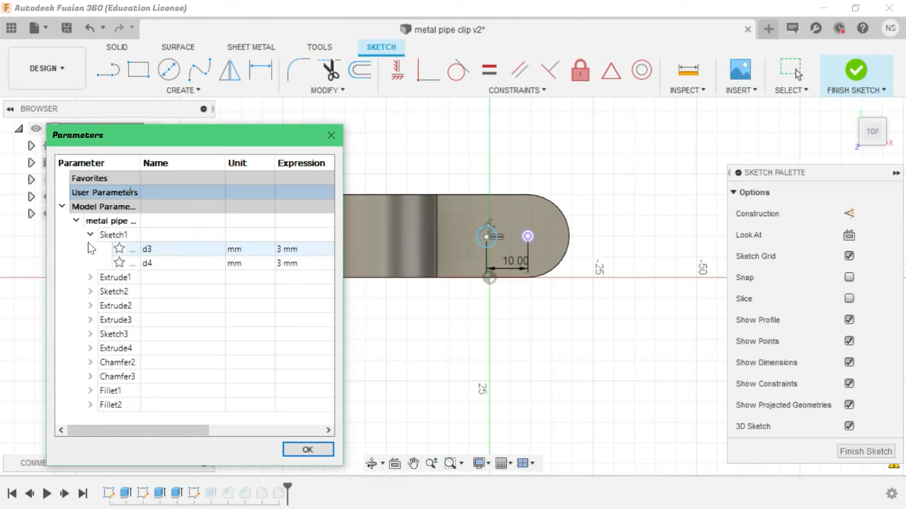
scroll(427, 276, down, 3)
scroll(417, 268, down, 2)
scroll(382, 237, up, 2)
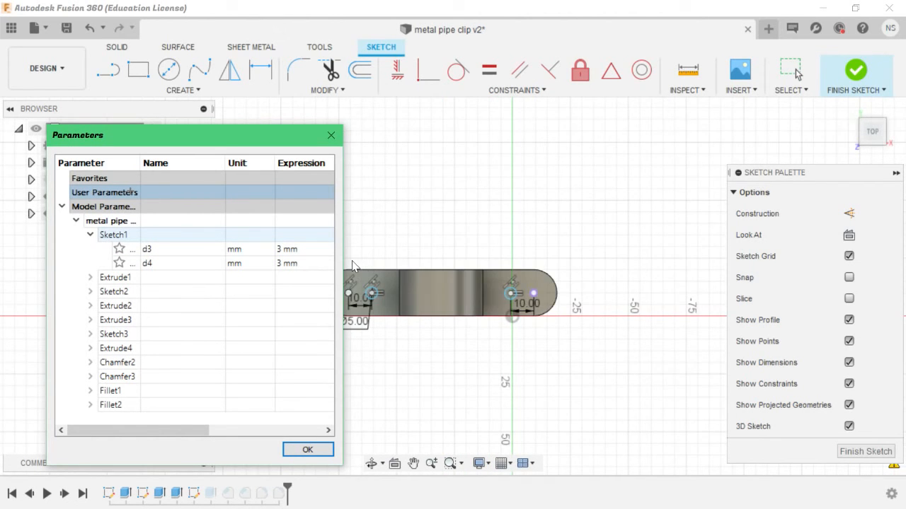
double_click(150, 347)
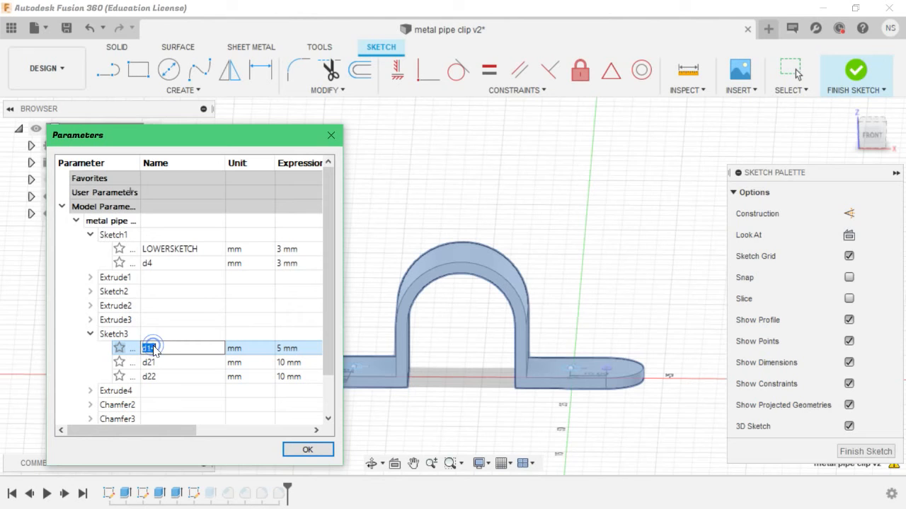
text(d14)
double_click(182, 363)
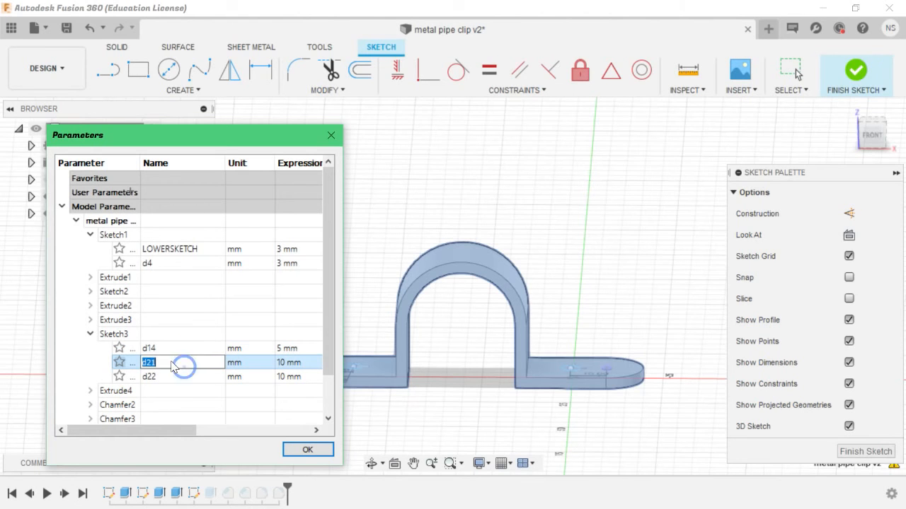
click(307, 450)
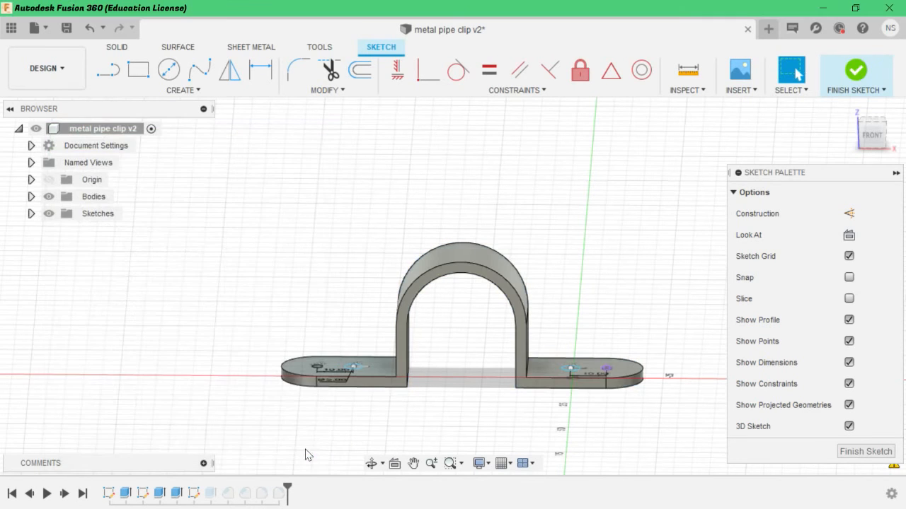
Step: Open Sketch1, the rounded base outline with its two holes, for editing and bring up the Change Parameters dialog
scroll(269, 246, down, 2)
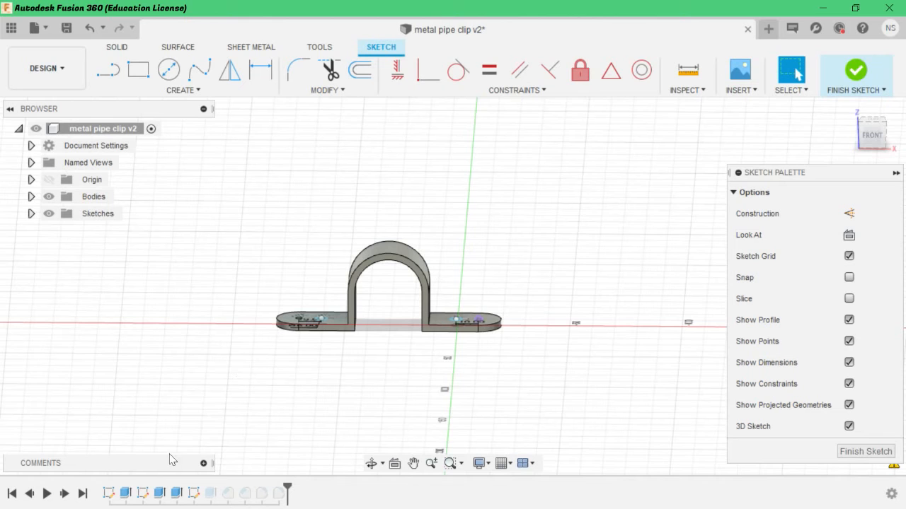
right_click(108, 494)
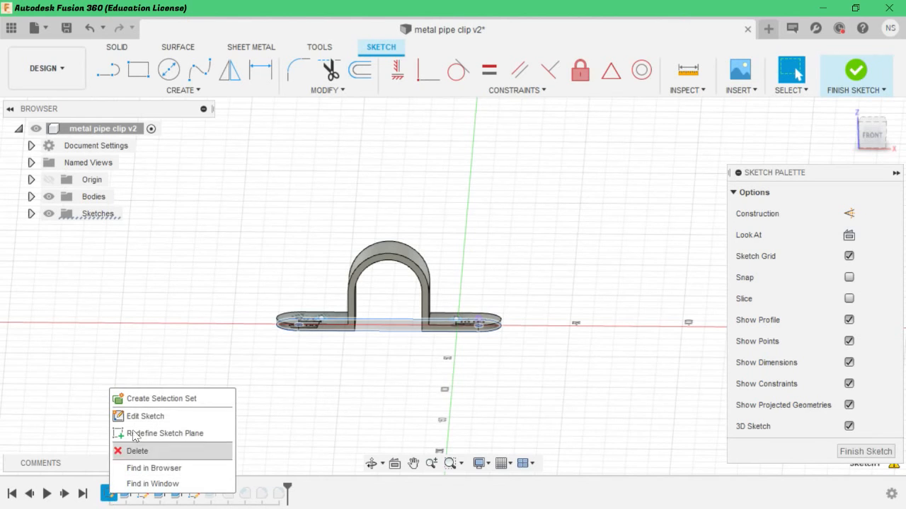
click(134, 416)
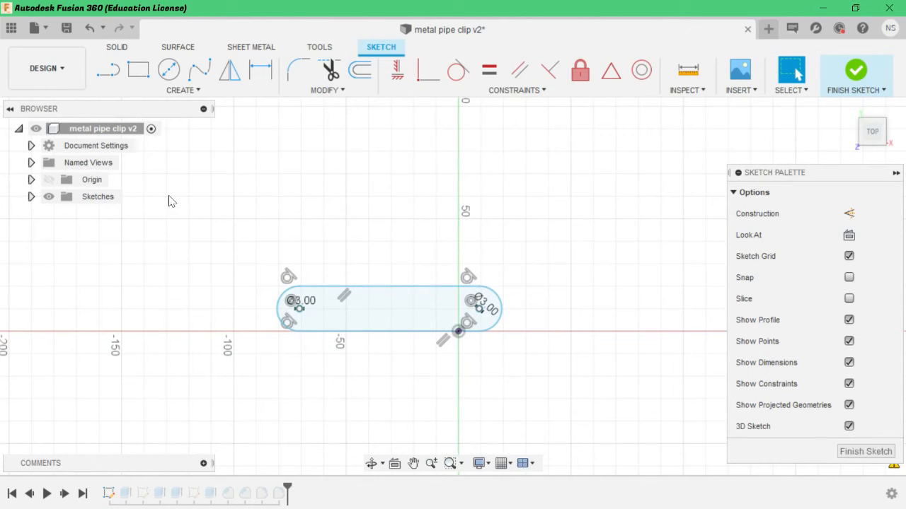
click(341, 92)
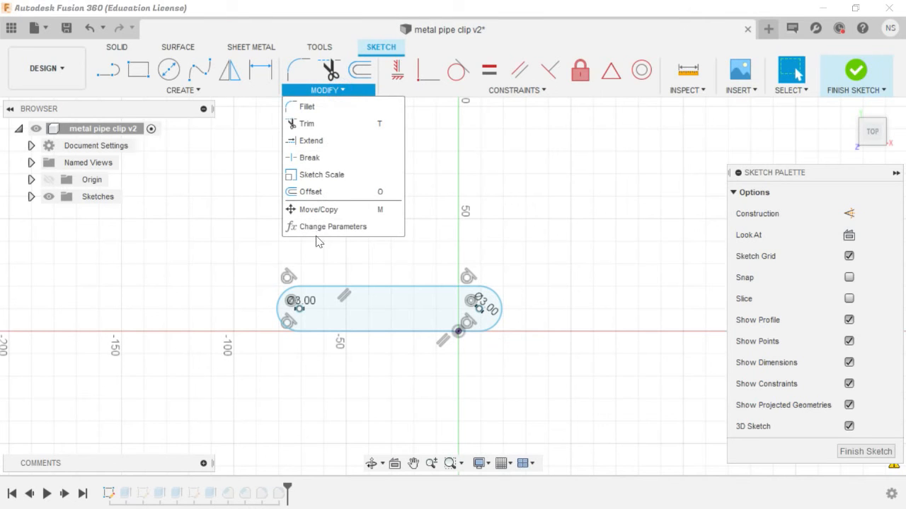
click(317, 228)
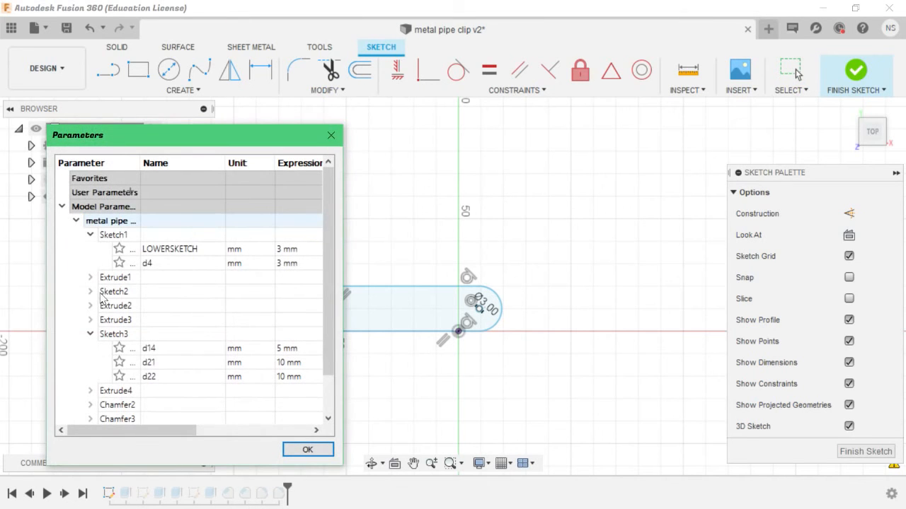
drag(137, 135, 85, 119)
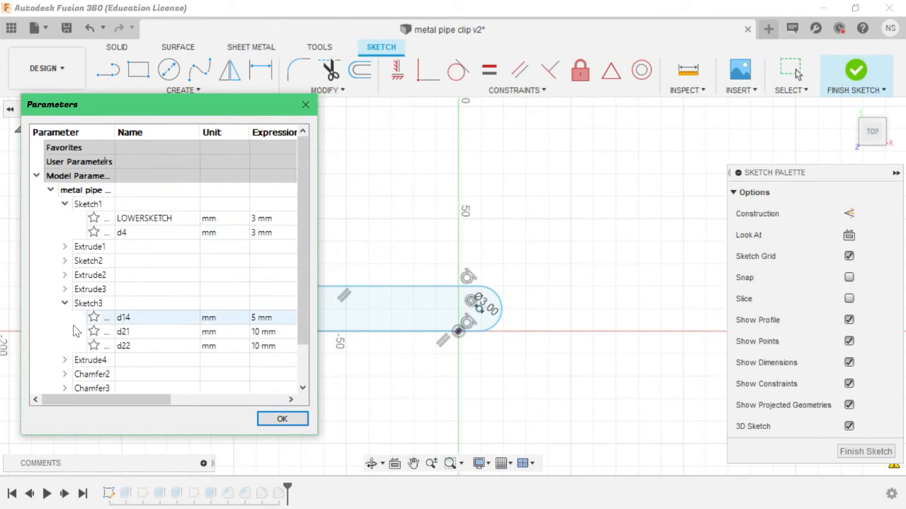
scroll(75, 323, down, 1)
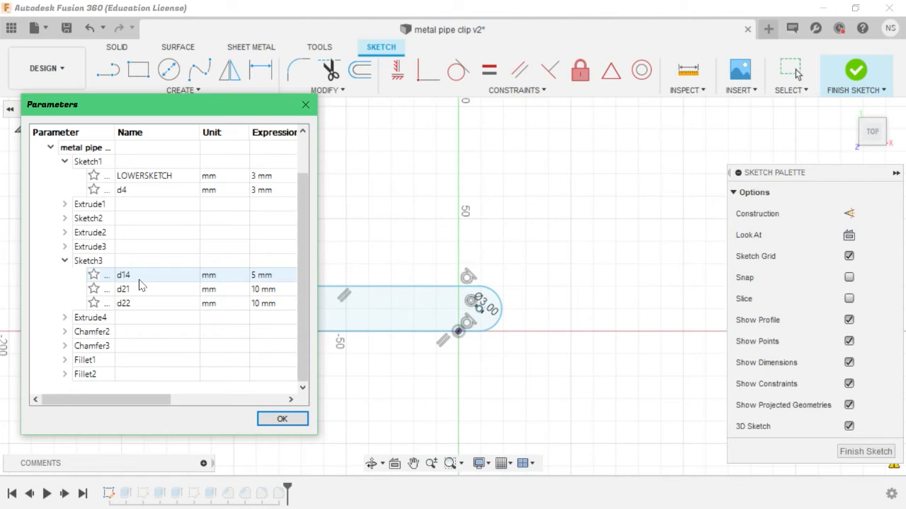
Step: Rename Sketch1's LOWERSKETCH parameter to HOLERADIUS and set the expression of d4 to HOLERADIUS so both hole dimensions are linked
double_click(138, 175)
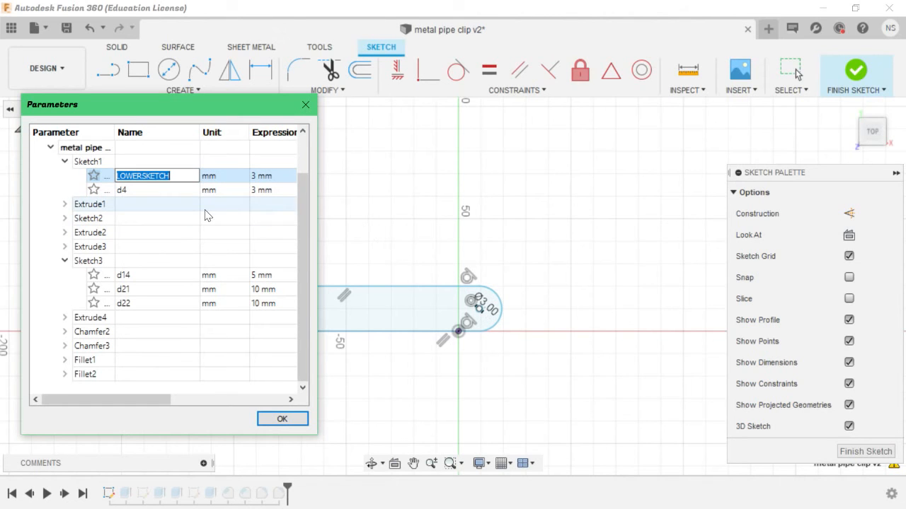
text(HOLERADIUS)
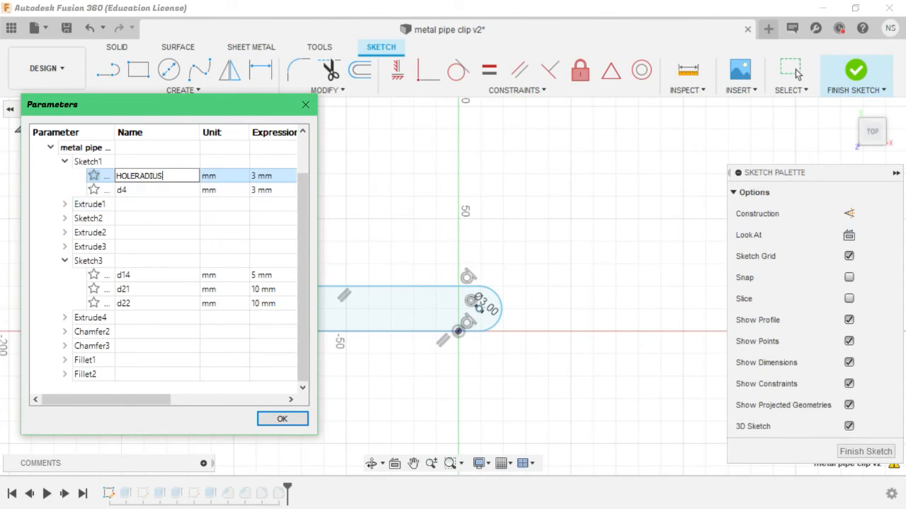
click(133, 192)
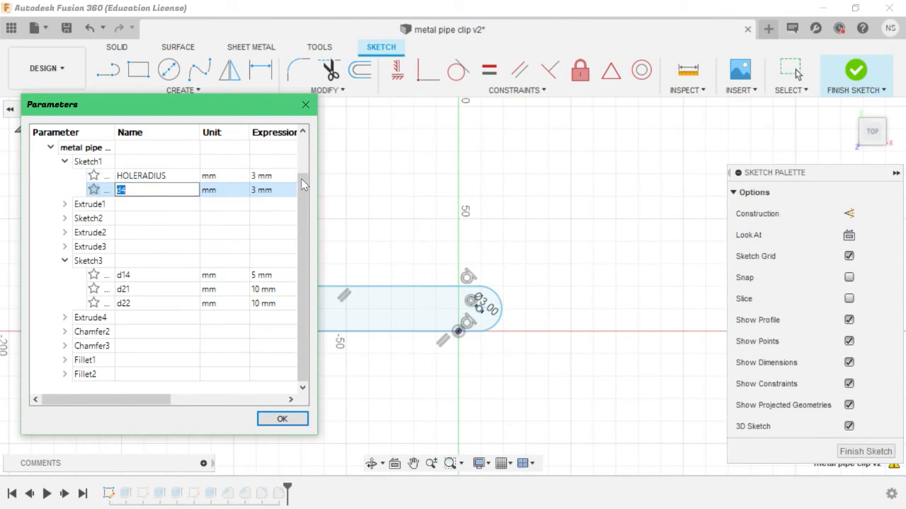
scroll(281, 177, up, 1)
scroll(282, 177, down, 1)
key(Tab)
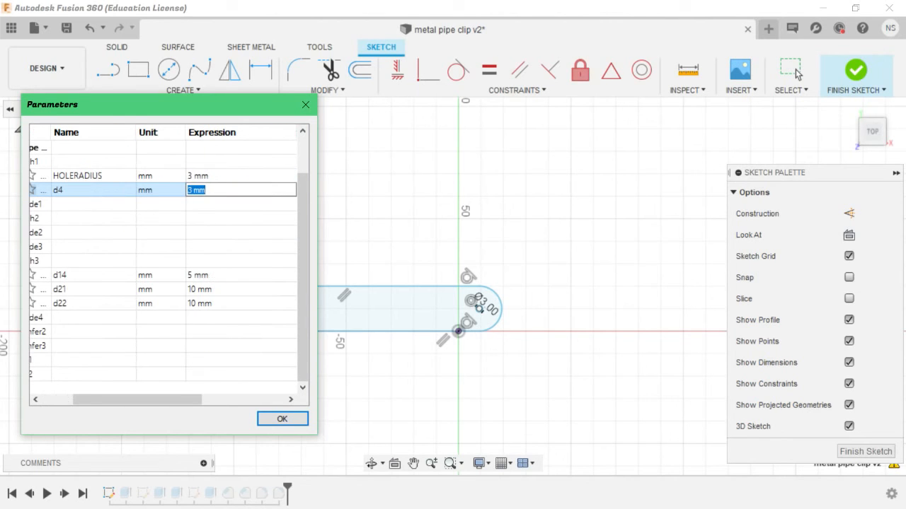
text(HOLERA)
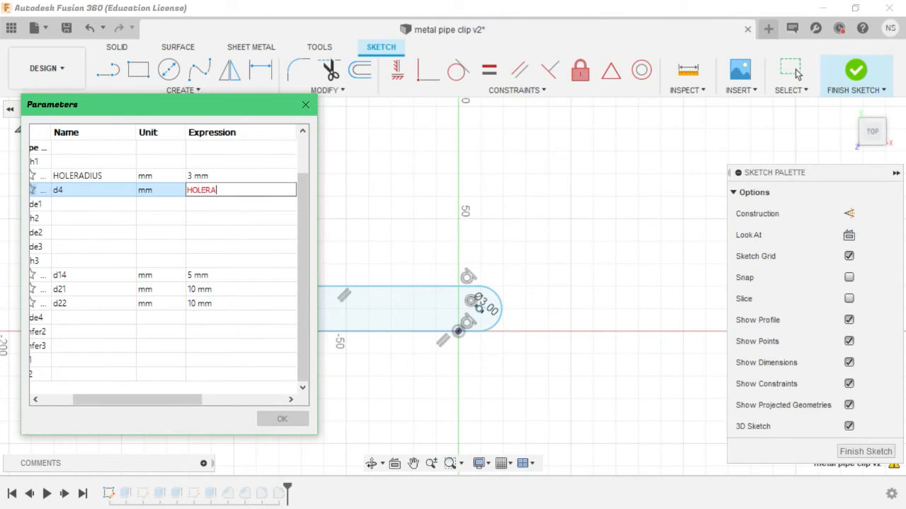
text(DIUS)
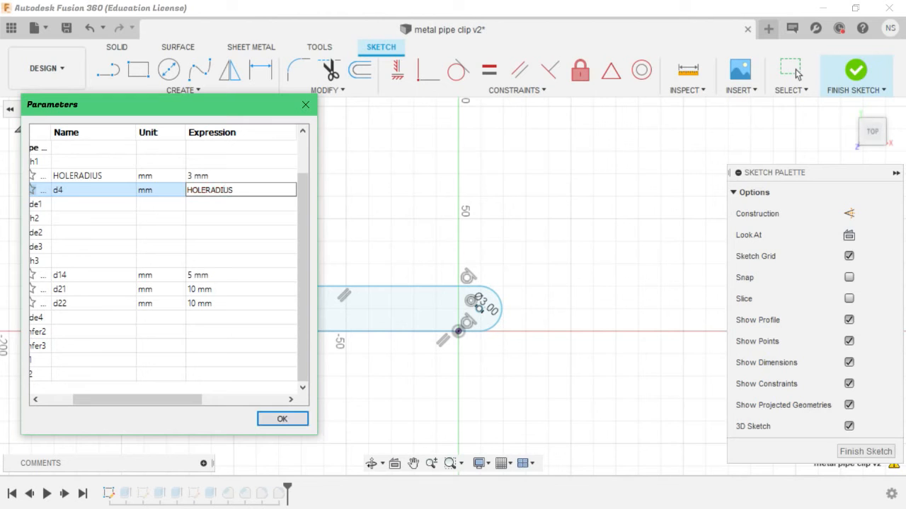
key(Return)
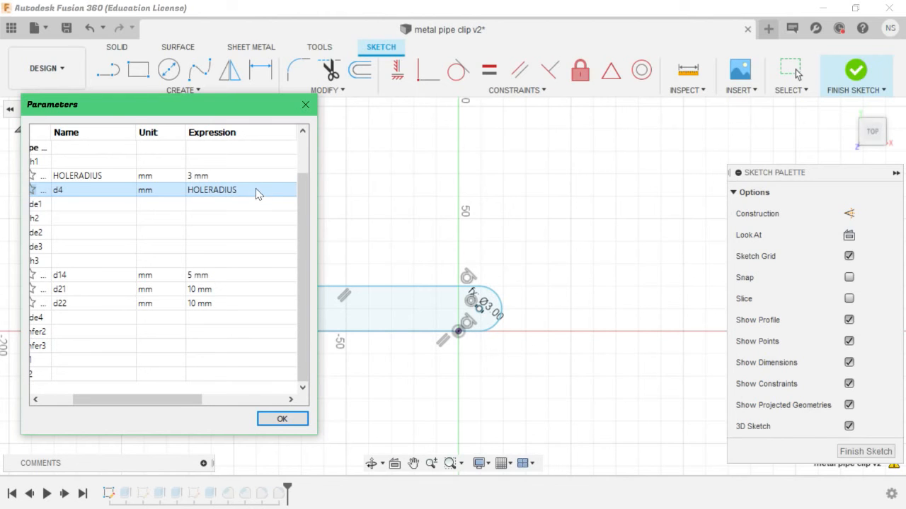
Step: Set the HOLERADIUS expression to 4 mm to test the link between the two base holes
scroll(503, 325, down, 4)
scroll(426, 290, up, 4)
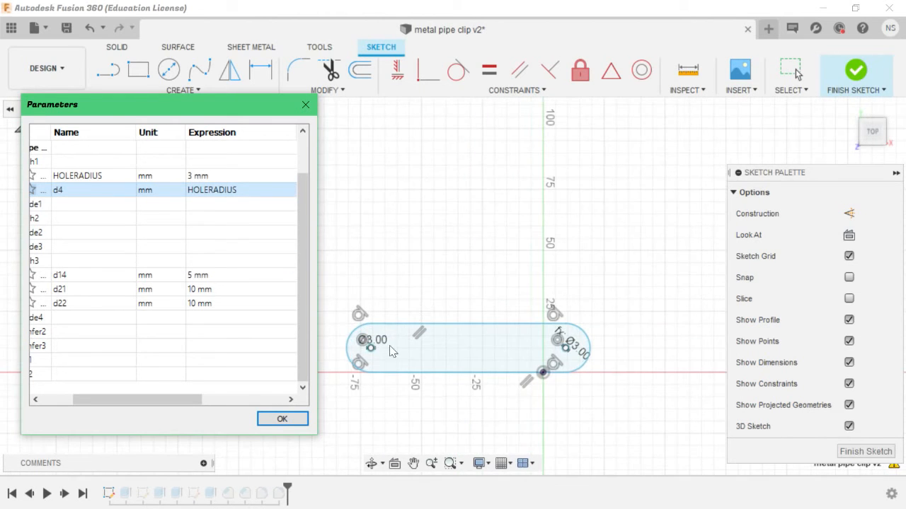
click(192, 177)
double_click(188, 177)
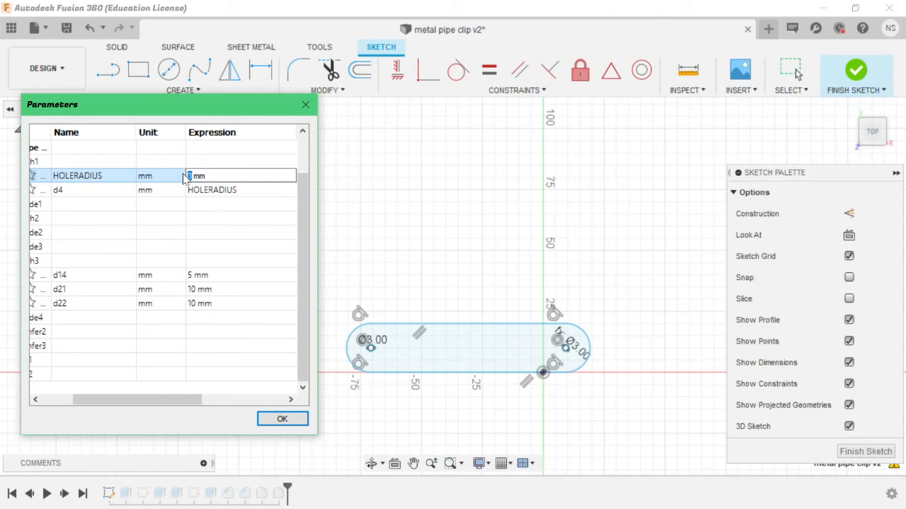
key(Return)
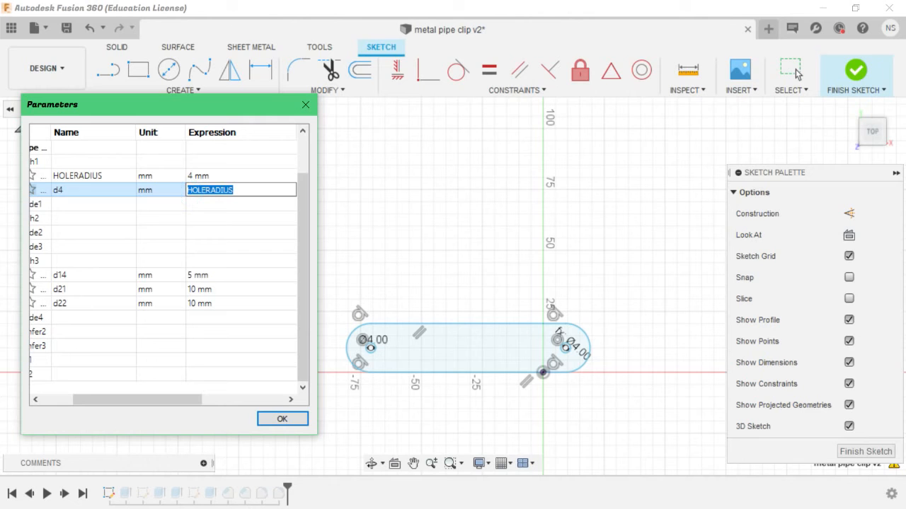
Step: Set the HOLERADIUS expression to 3 mm and check the hole in the sketch up close
click(192, 177)
double_click(190, 177)
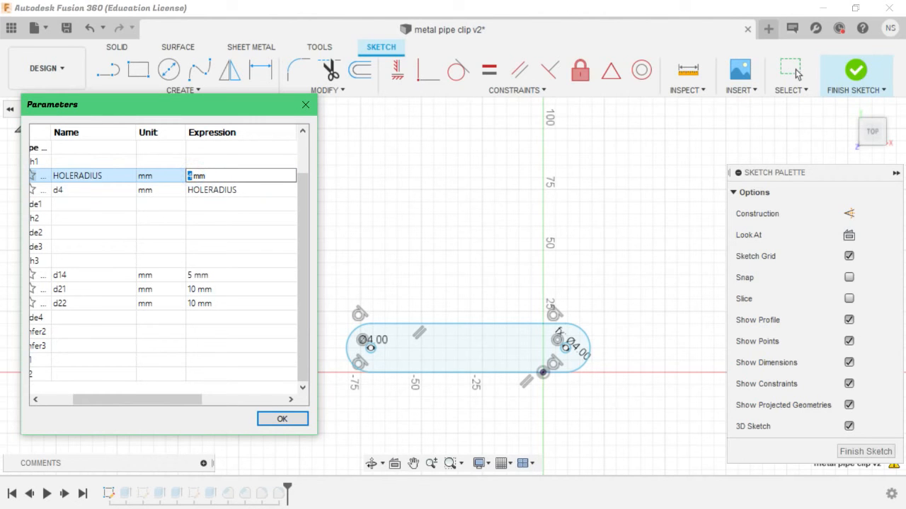
text(3)
scroll(372, 345, up, 5)
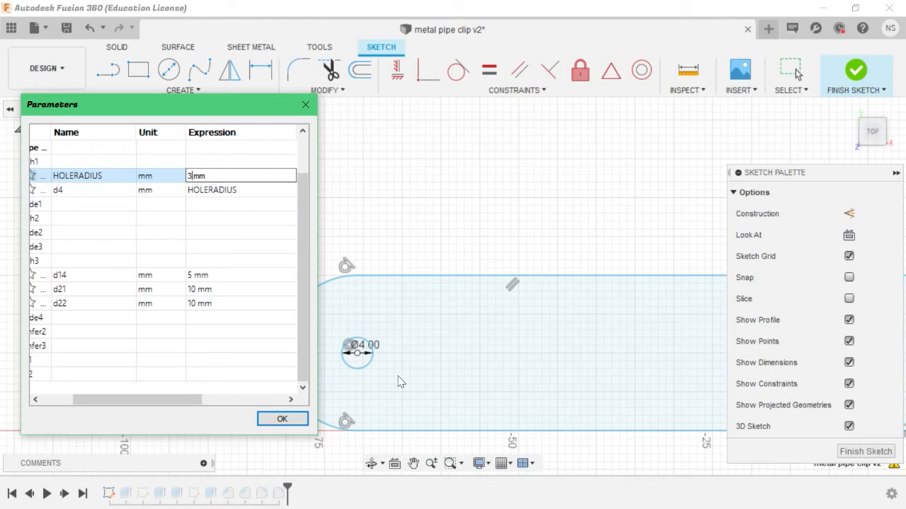
click(238, 190)
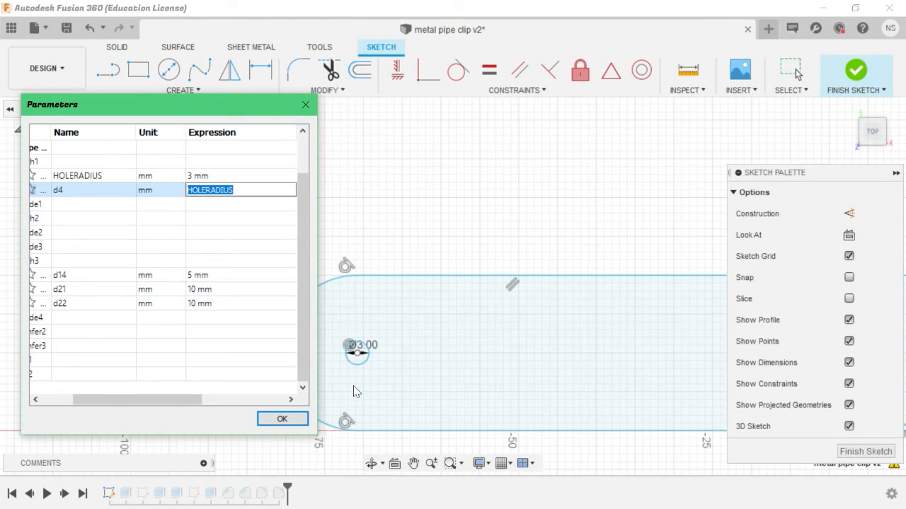
Step: Examine the Sketch3 parameters, open the name of d14 for editing and move the Parameters dialog clear of the sketch
scroll(123, 255, up, 1)
scroll(113, 290, down, 1)
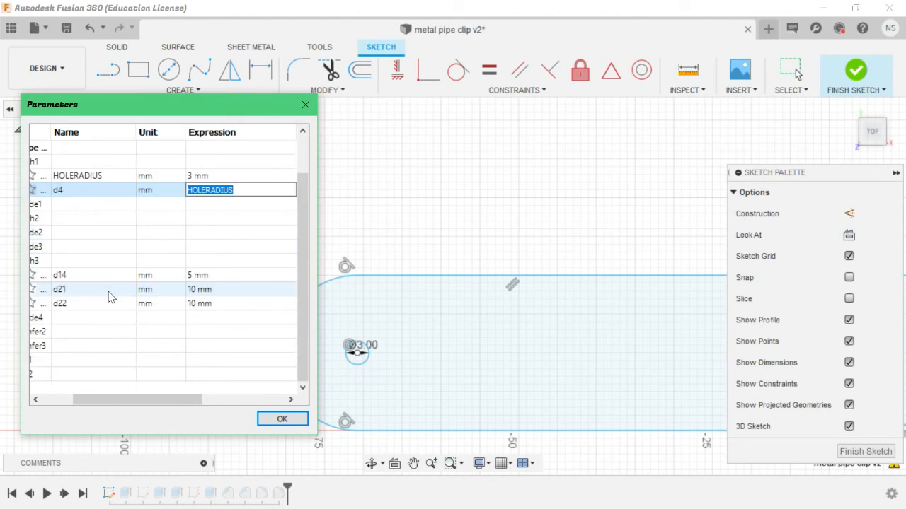
scroll(64, 288, up, 1)
scroll(64, 296, down, 1)
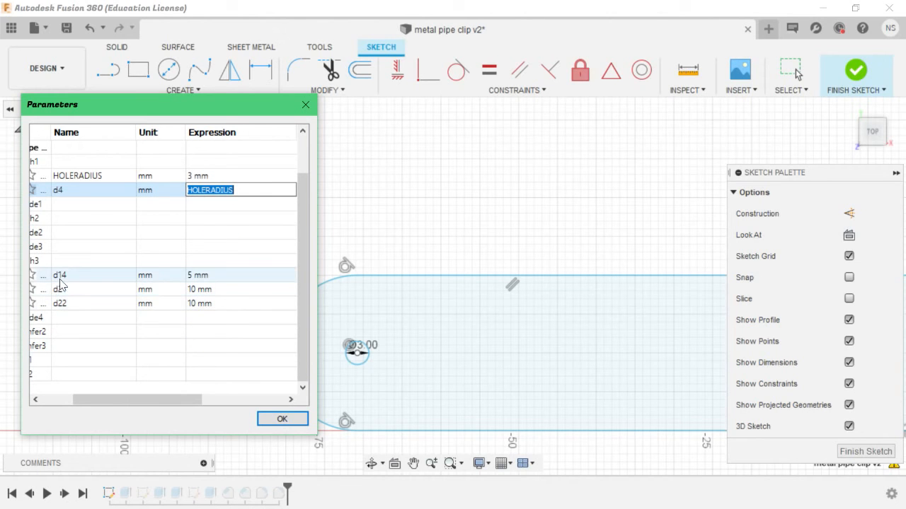
click(61, 279)
click(61, 278)
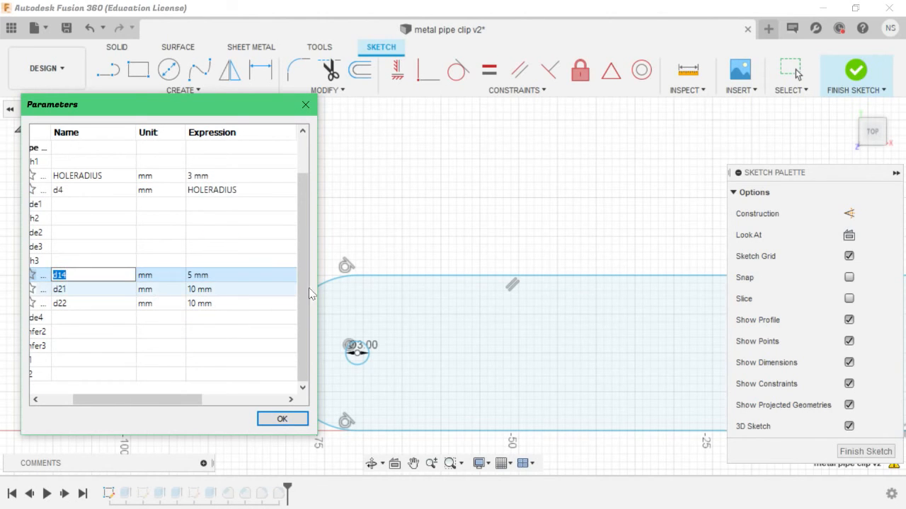
scroll(467, 297, down, 3)
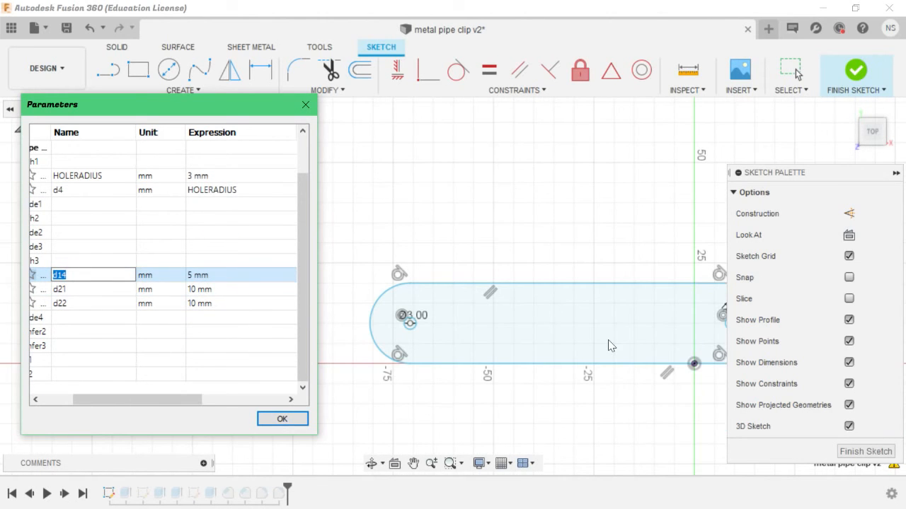
scroll(607, 341, up, 1)
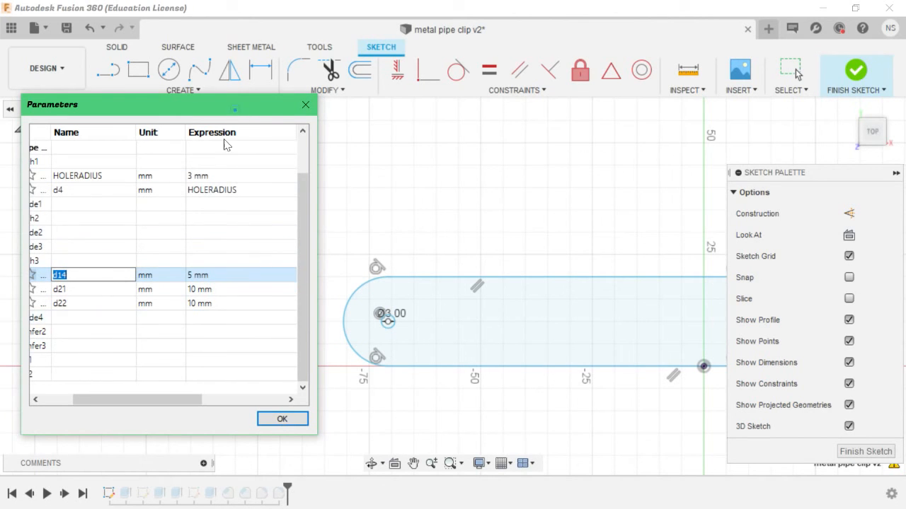
drag(236, 108, 181, 244)
click(260, 69)
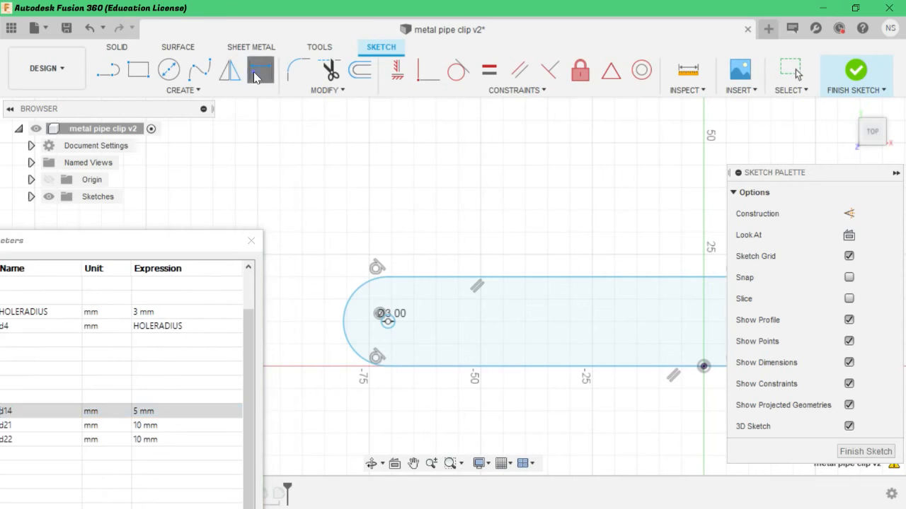
click(412, 279)
click(423, 366)
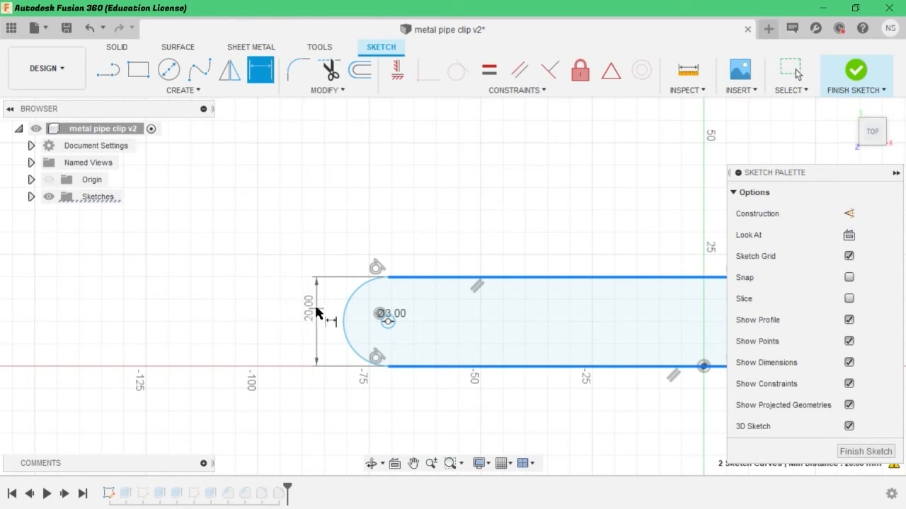
right_click(235, 242)
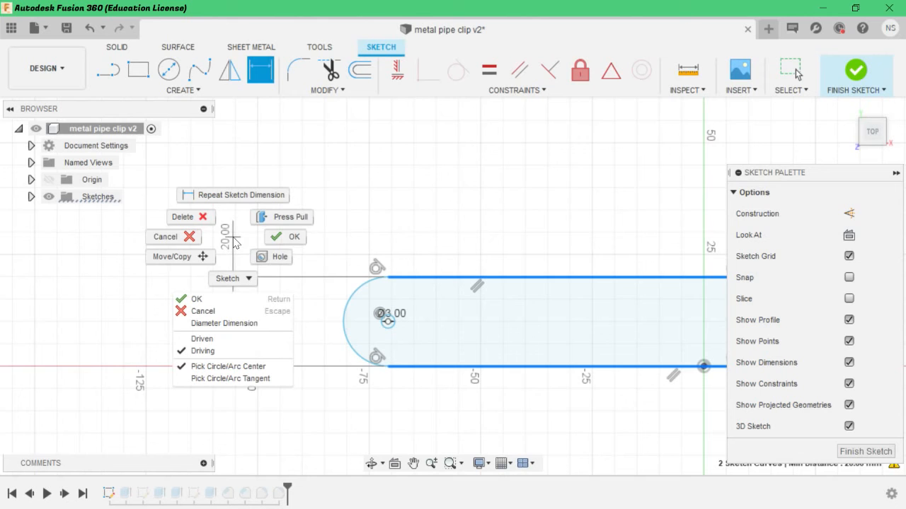
click(187, 236)
scroll(529, 399, down, 4)
scroll(690, 363, up, 3)
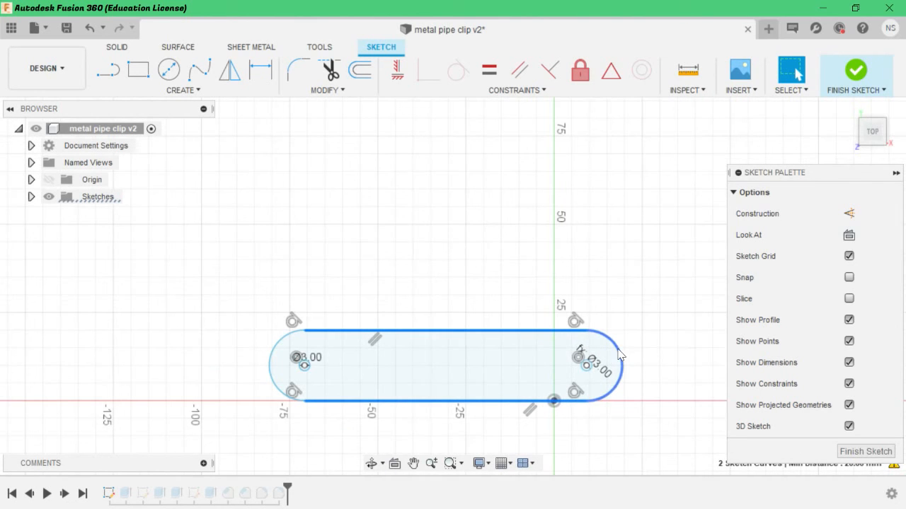
click(261, 69)
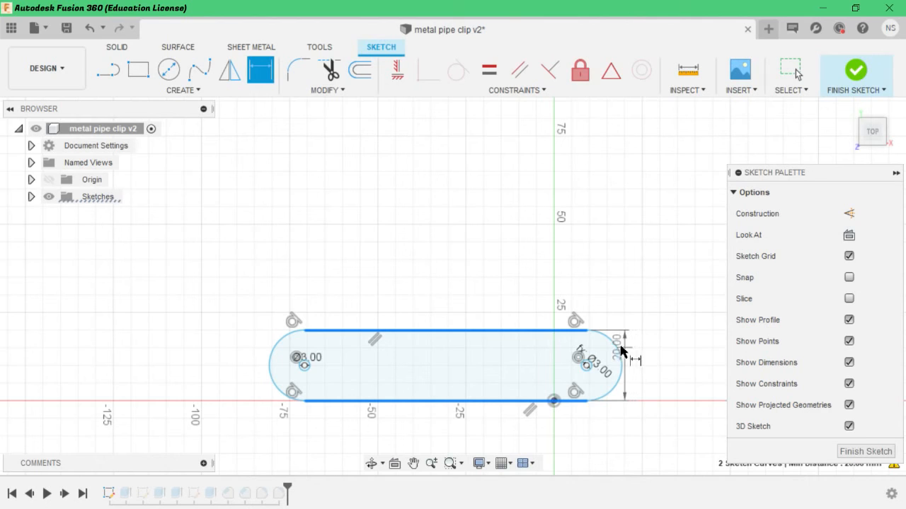
click(621, 350)
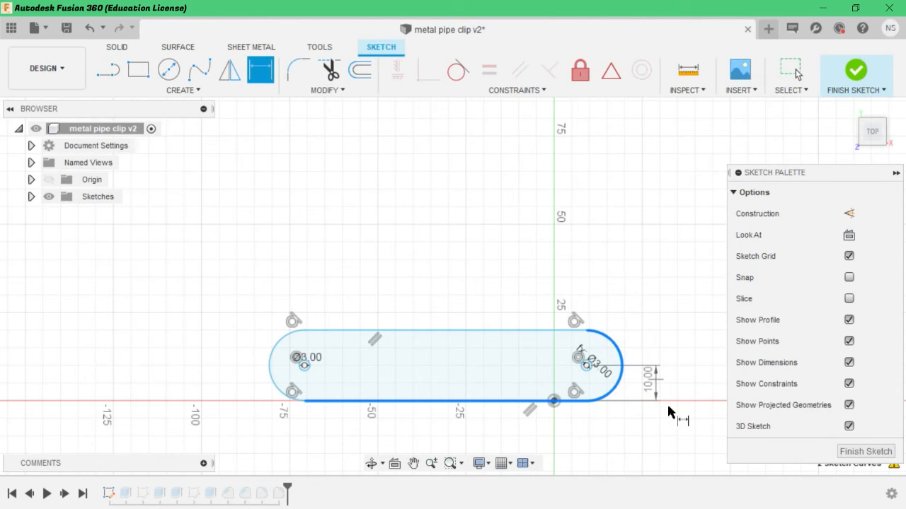
right_click(642, 439)
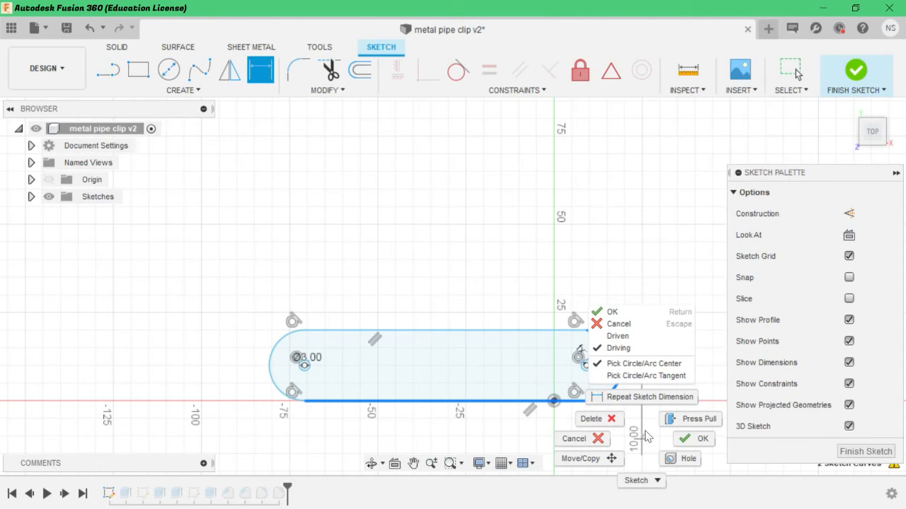
click(598, 438)
click(602, 242)
click(260, 69)
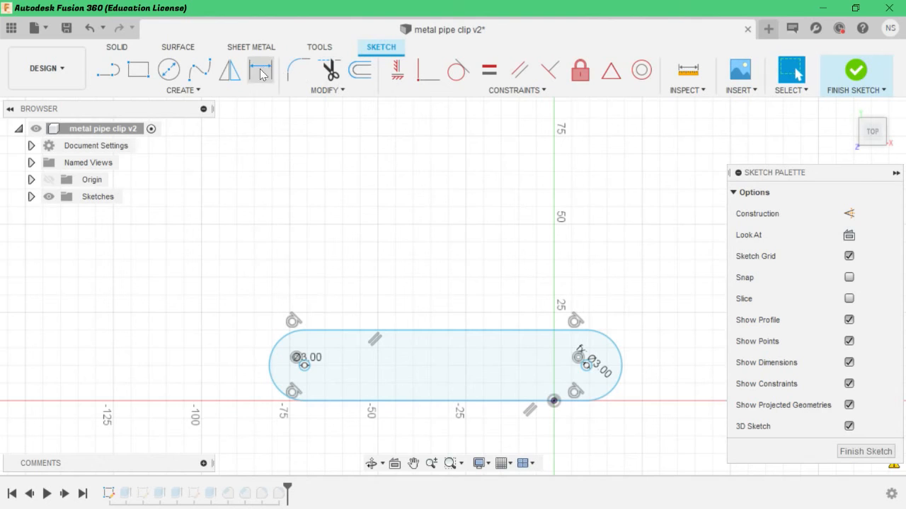
click(622, 365)
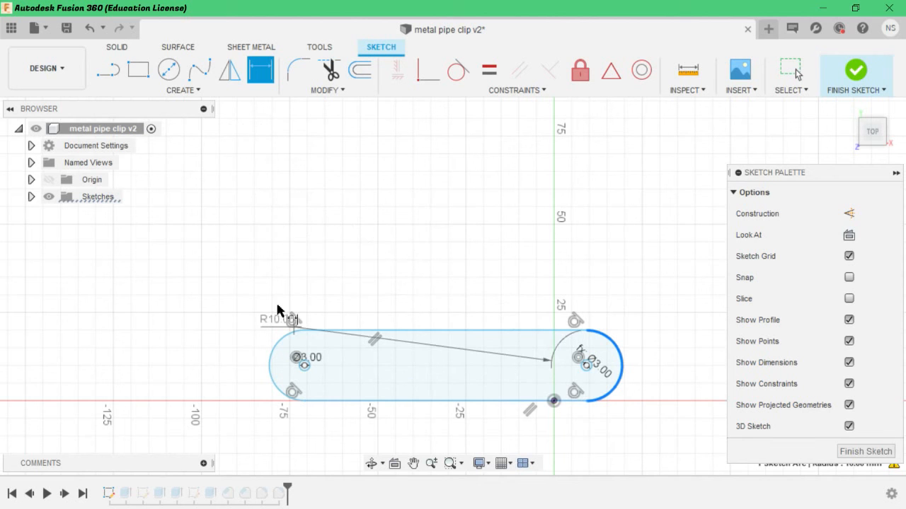
key(Escape)
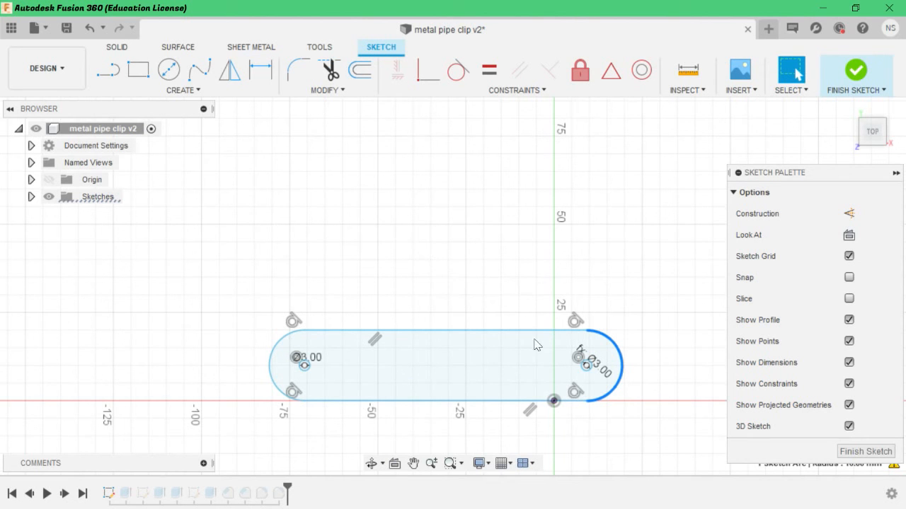
Step: Open the model parameters and set the expression of d14 in Sketch3 to 10 mm
scroll(599, 369, up, 5)
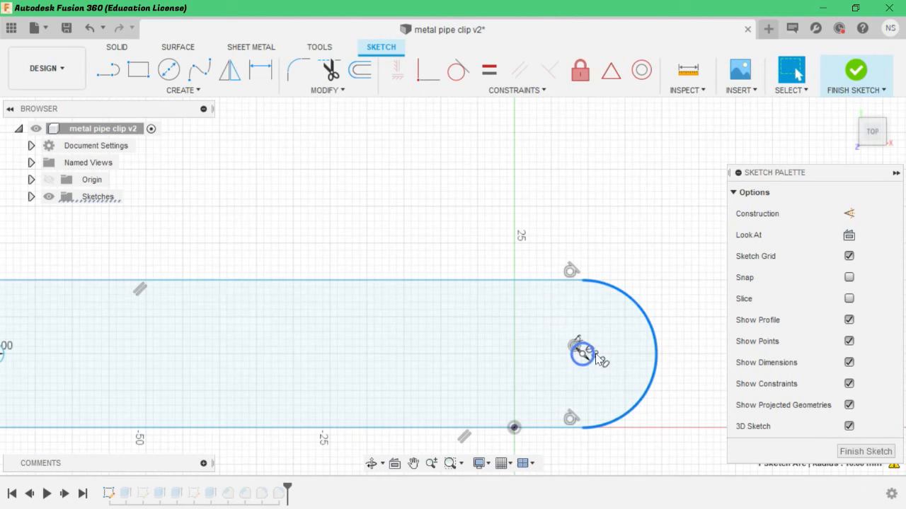
scroll(579, 349, down, 5)
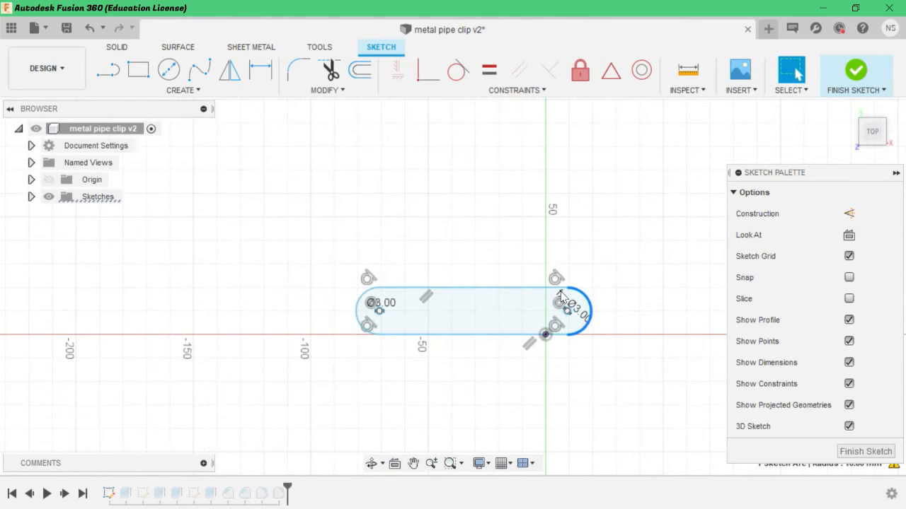
scroll(465, 275, up, 2)
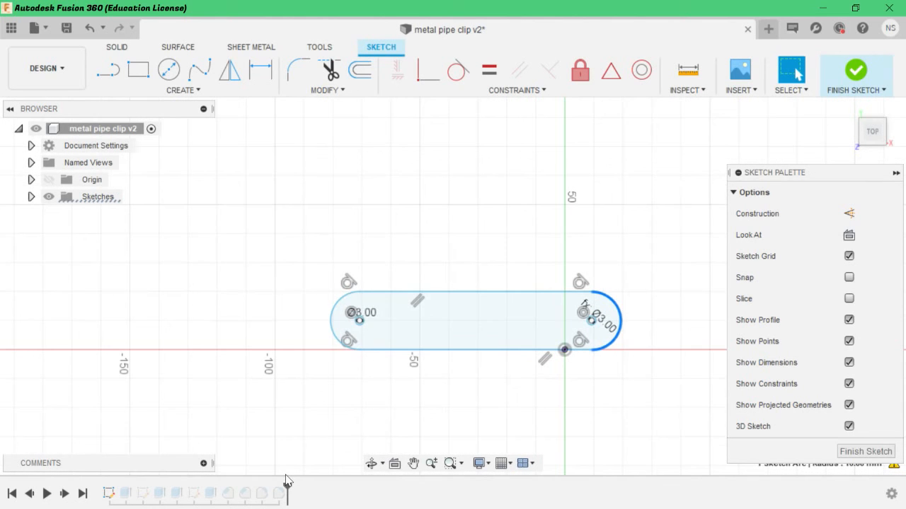
click(320, 90)
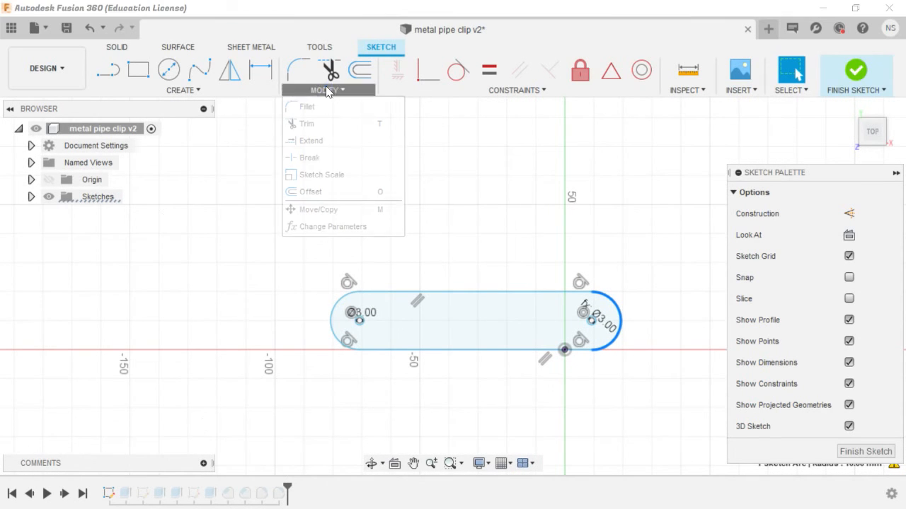
click(328, 233)
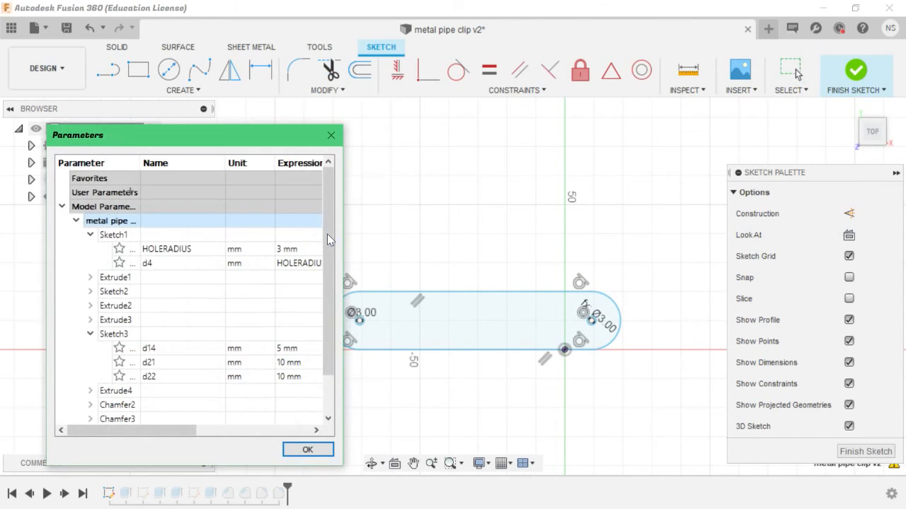
click(279, 355)
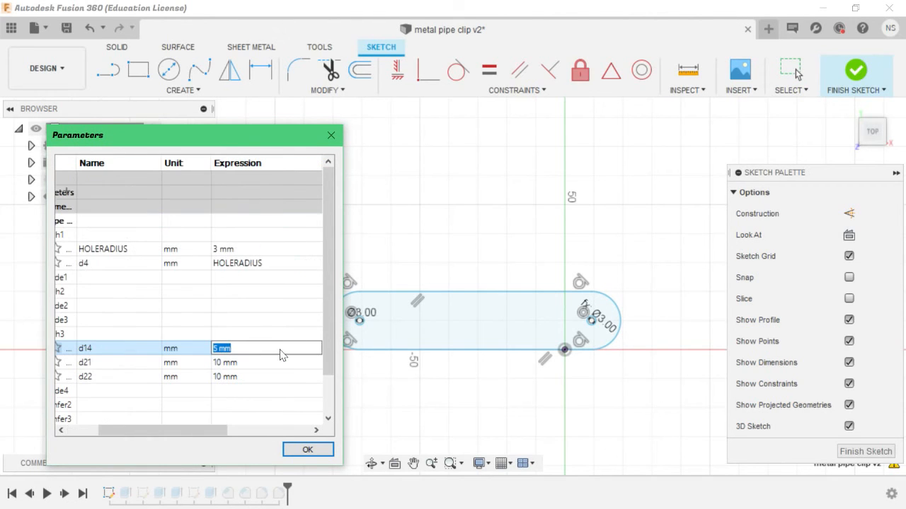
click(217, 350)
click(205, 366)
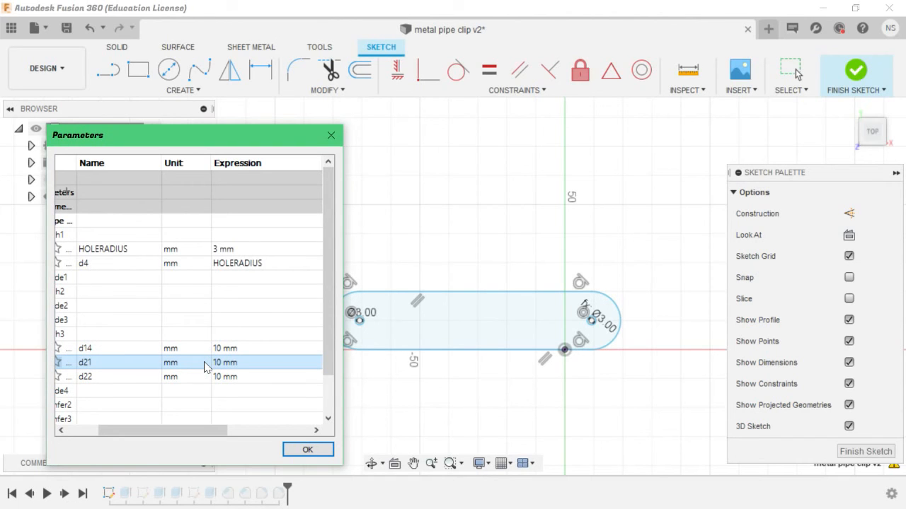
Step: Set the expression of d14 to 5 mm
click(224, 351)
click(224, 351)
click(222, 352)
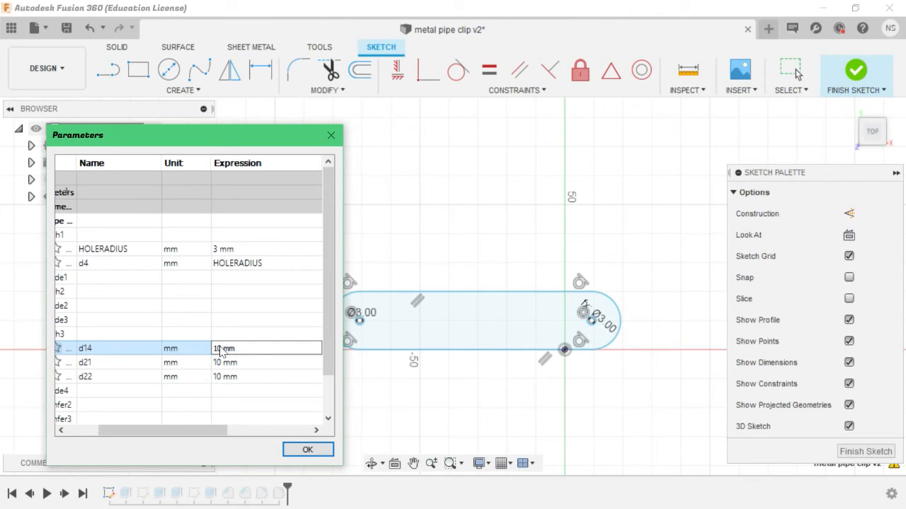
drag(223, 352, 214, 352)
text(5)
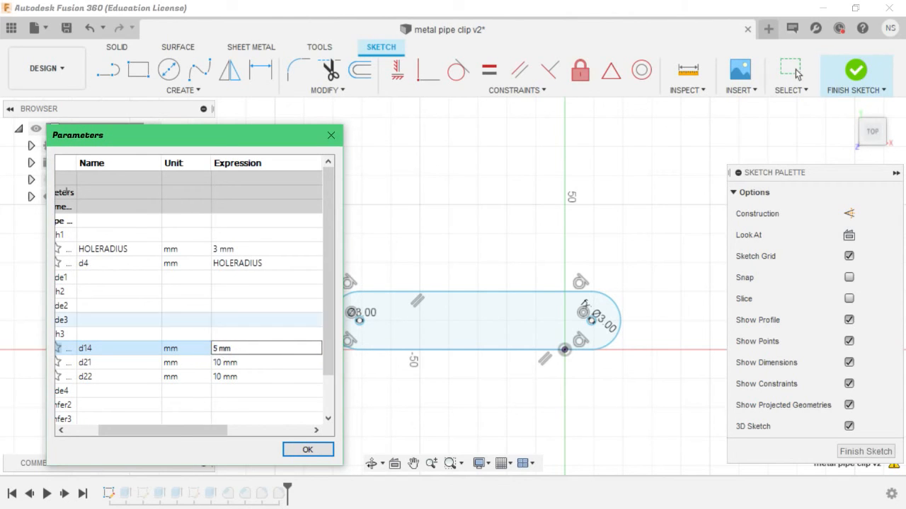
click(230, 317)
Step: Rename Sketch3's d21 parameter to SIDERADIUS
double_click(91, 362)
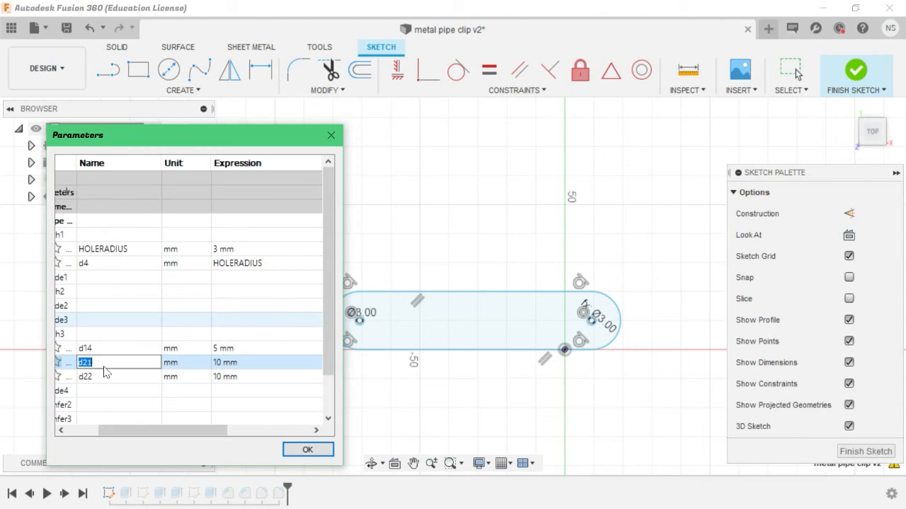
text(RADIOS)
key(Home)
text(SIDE)
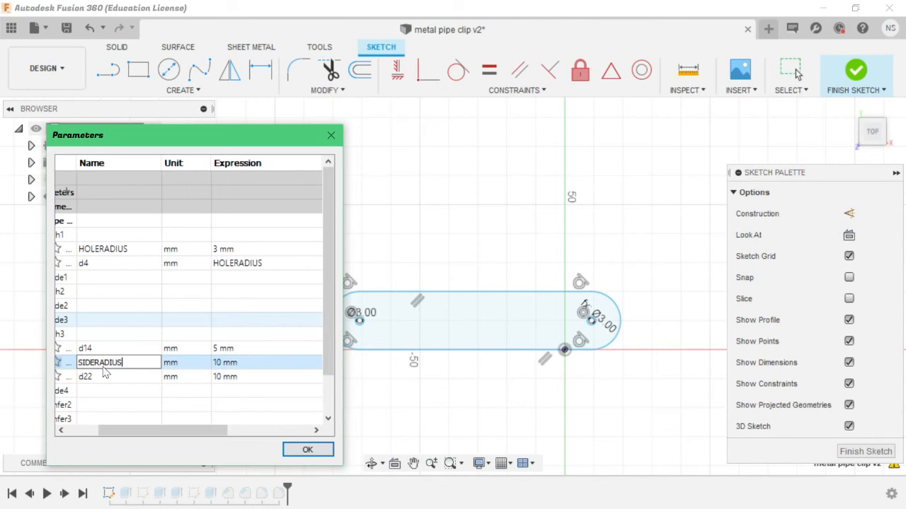
Step: Set the expression of d22 to SIDERADIUS and accept the parameter changes
double_click(152, 376)
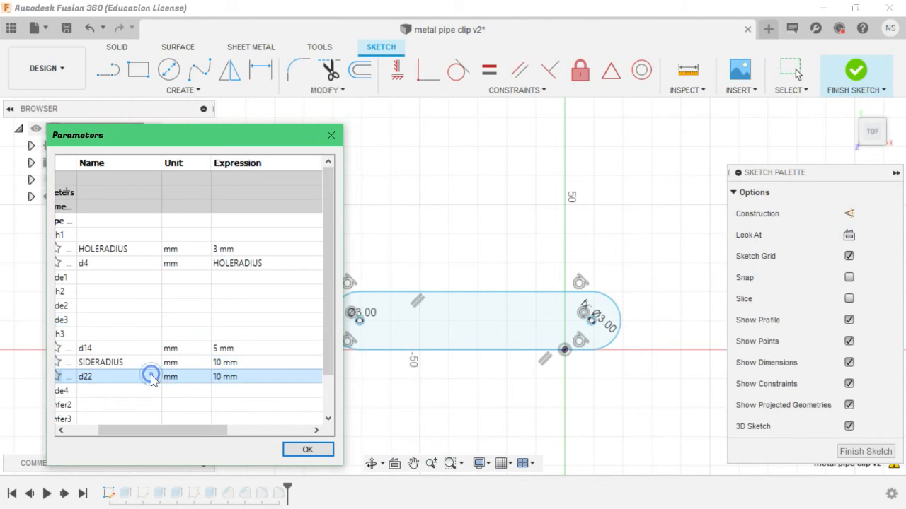
double_click(220, 378)
click(242, 377)
drag(242, 377, 204, 380)
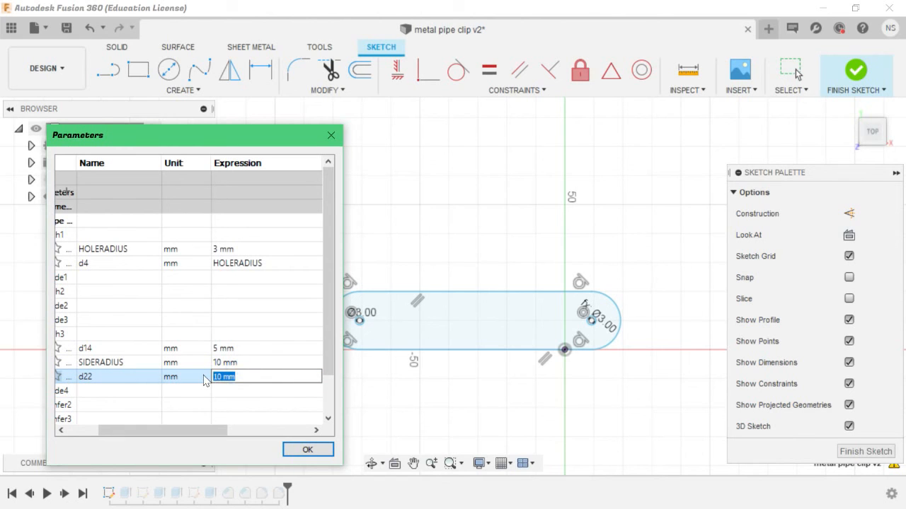
text(SIDERAD)
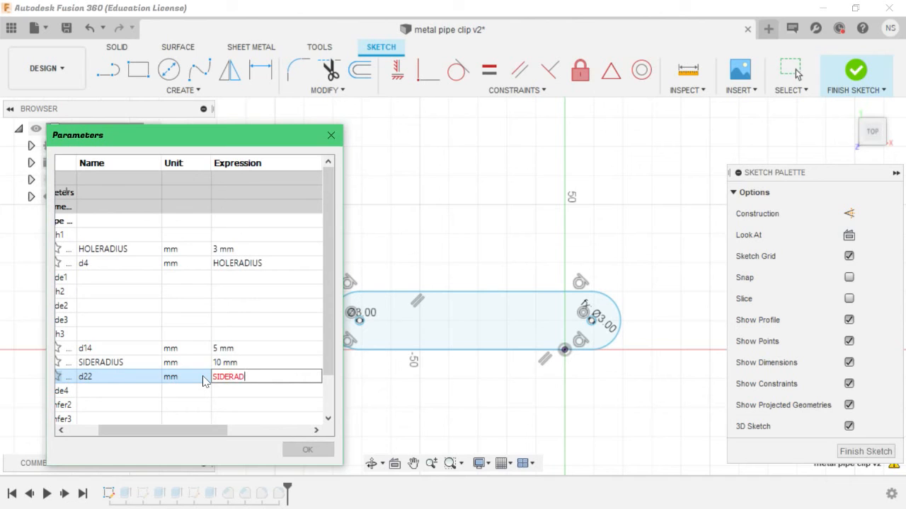
text(IUS)
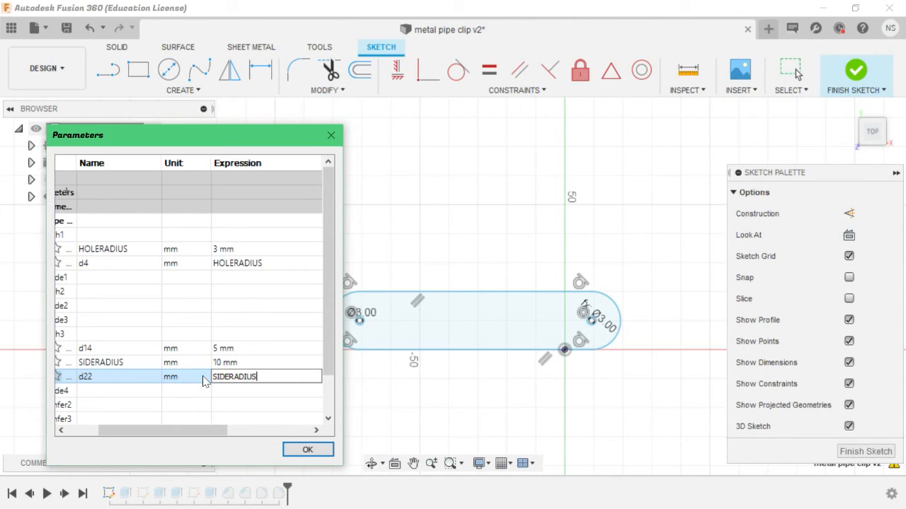
click(305, 450)
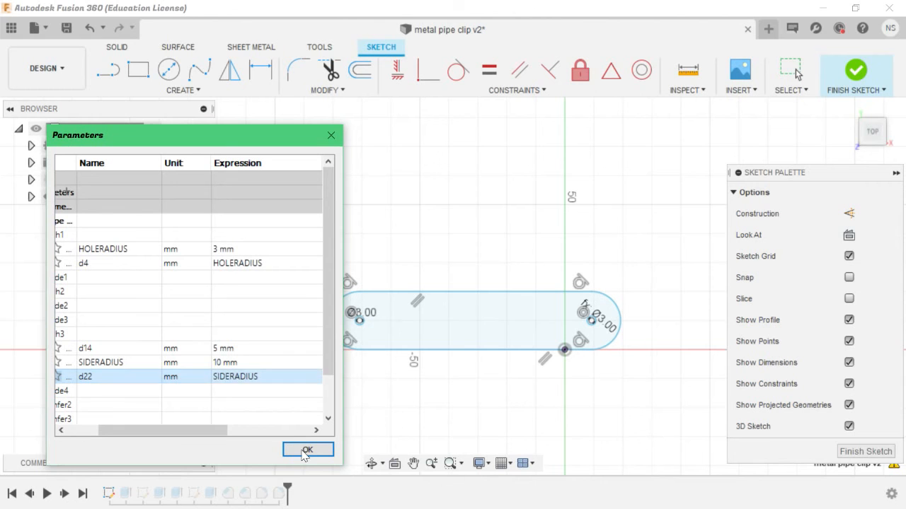
Step: Finish the base sketch and open Sketch3, which holds the two inner hole circles, for editing
scroll(593, 338, up, 3)
scroll(623, 305, down, 3)
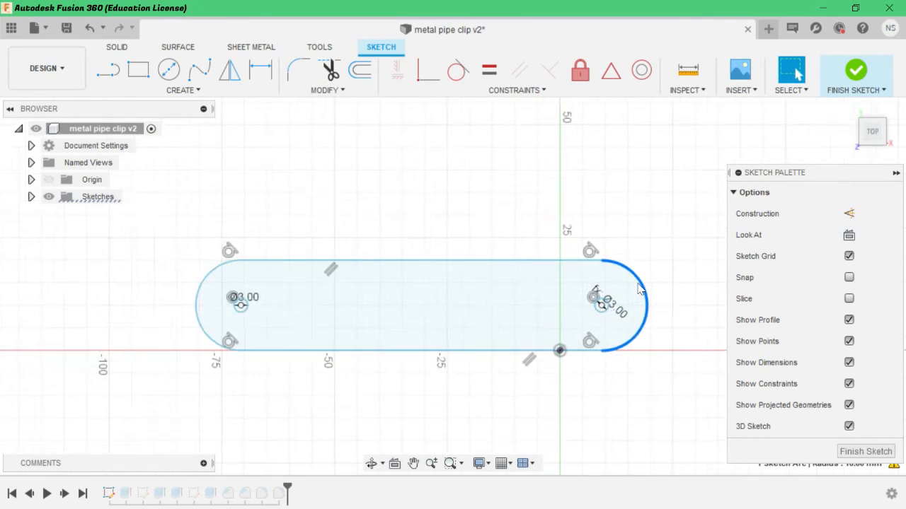
scroll(622, 304, up, 3)
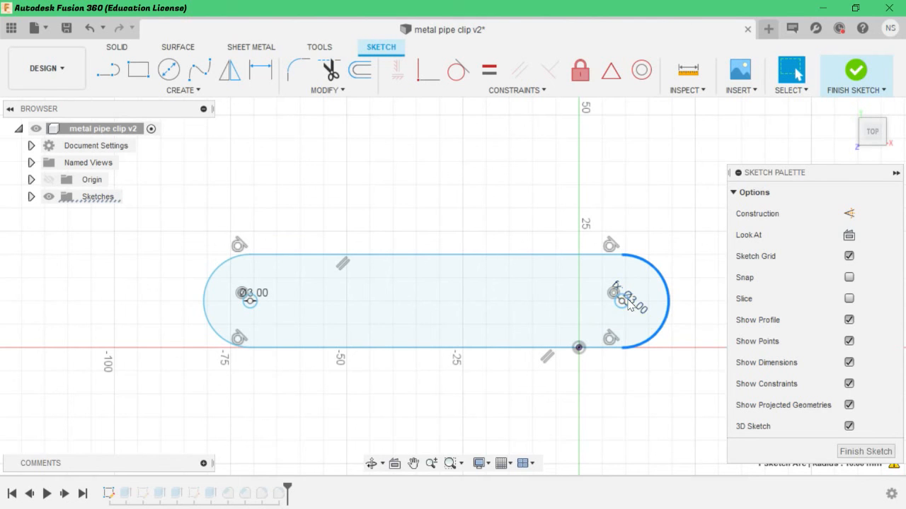
click(873, 452)
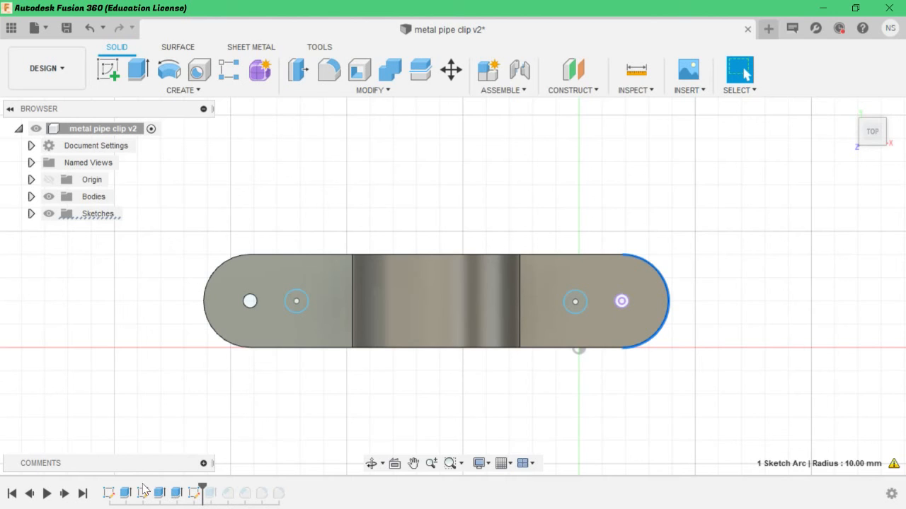
right_click(143, 492)
click(176, 347)
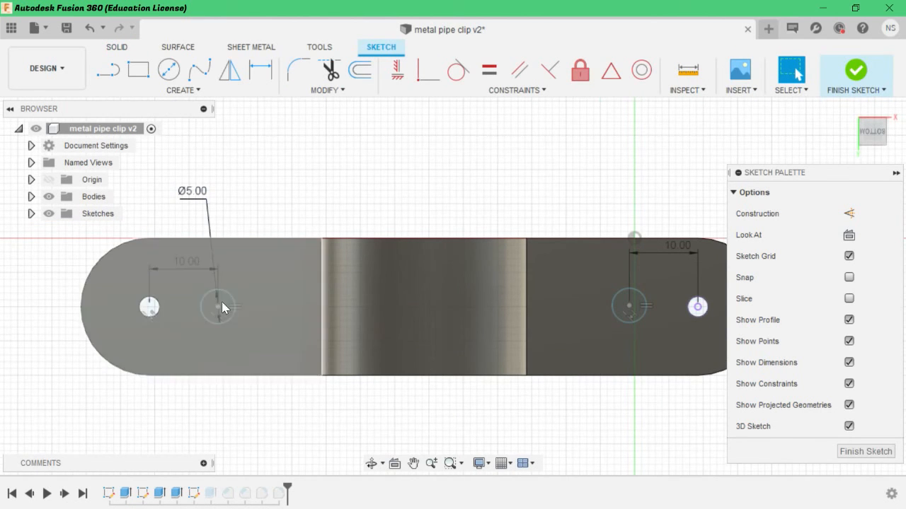
scroll(688, 307, down, 3)
click(688, 309)
scroll(688, 307, up, 3)
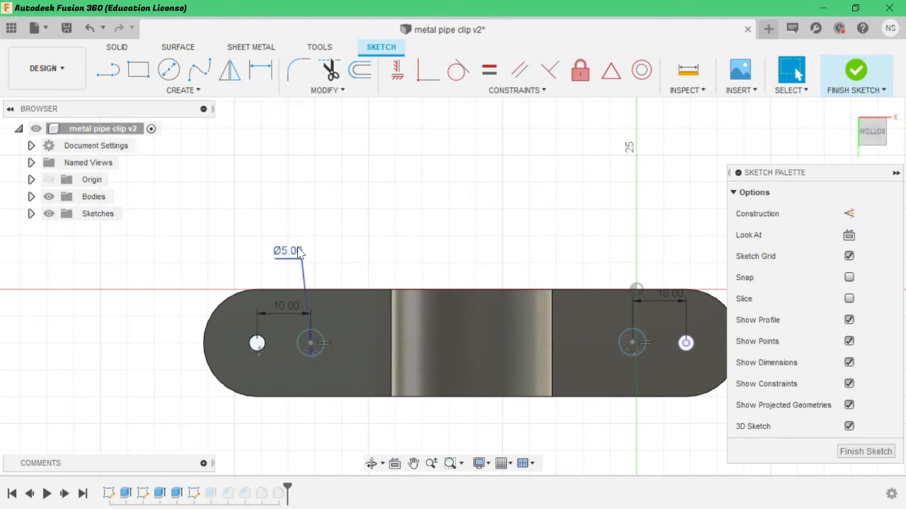
Step: Add a driven diameter dimension to the inner circle near the origin, the one without a diameter dimension
double_click(297, 252)
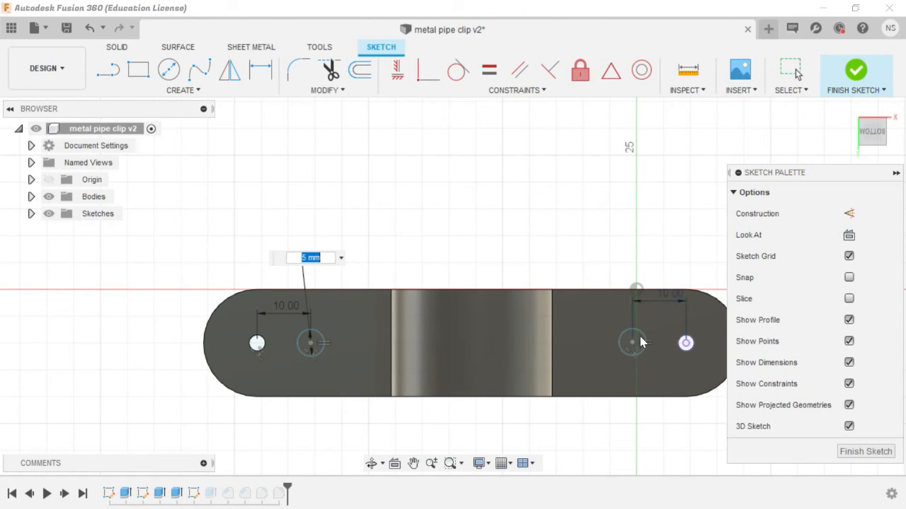
click(261, 69)
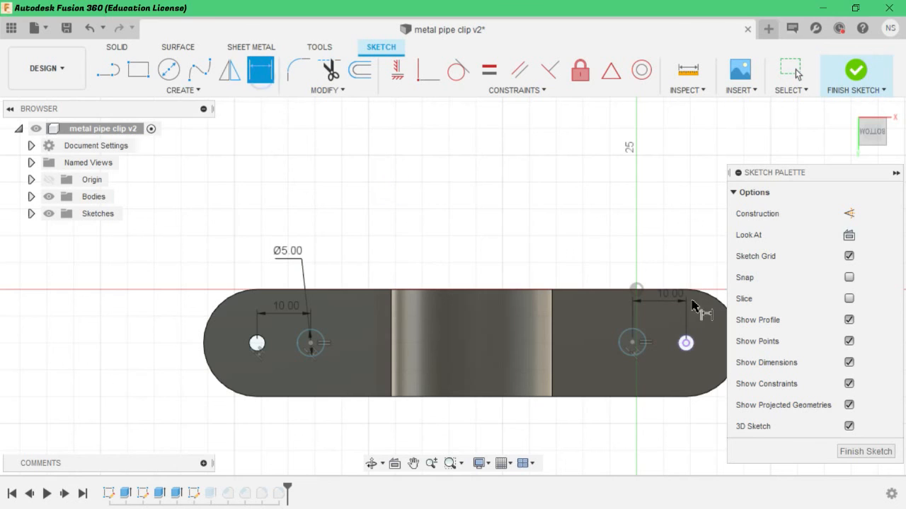
click(620, 342)
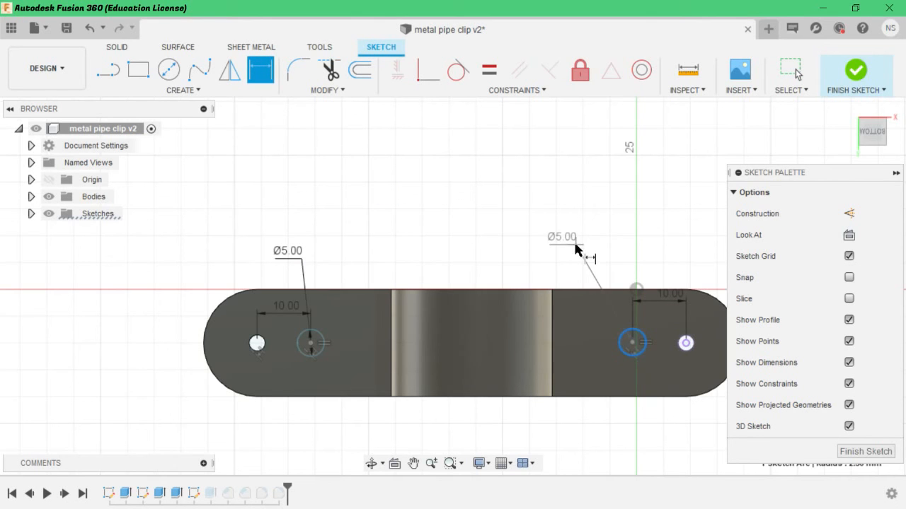
click(577, 251)
click(498, 278)
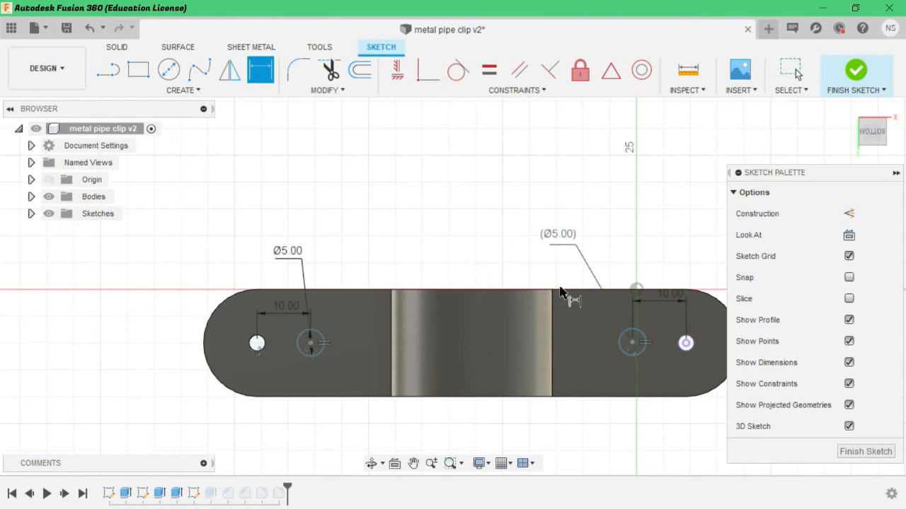
double_click(283, 255)
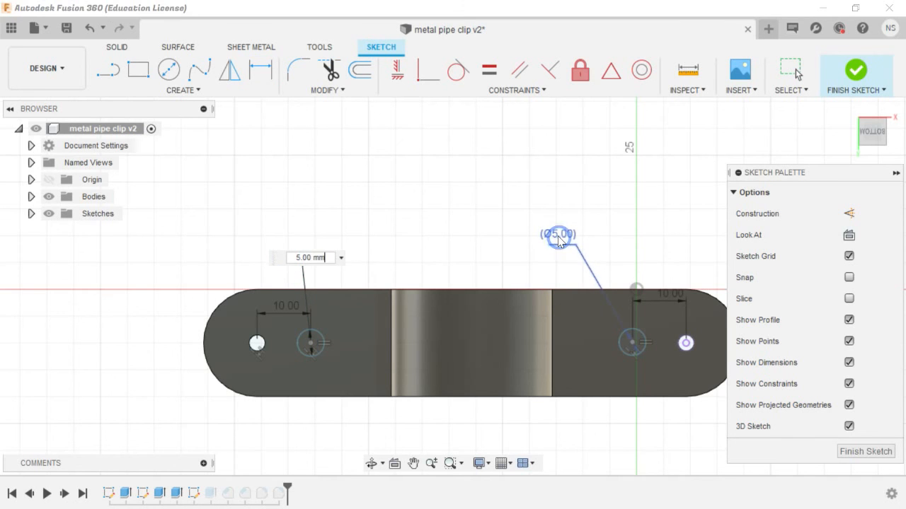
key(Escape)
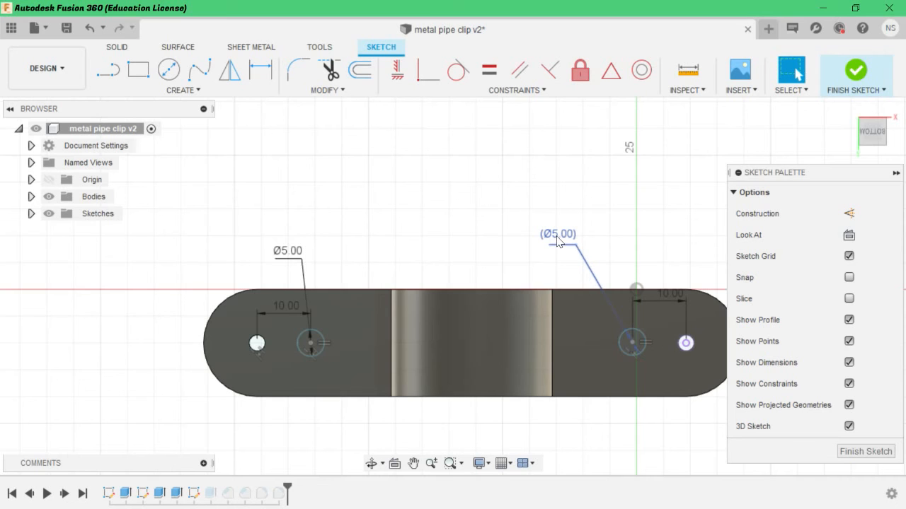
scroll(323, 347, up, 1)
scroll(319, 348, down, 3)
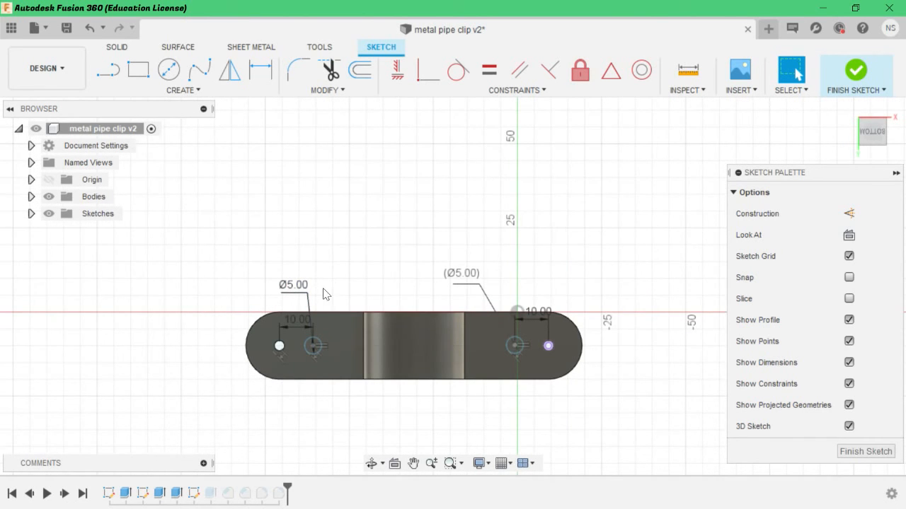
Step: Link the hole-spacing dimension near the origin to the opposite spacing dimension, d21, in Sketch3
scroll(505, 283, up, 1)
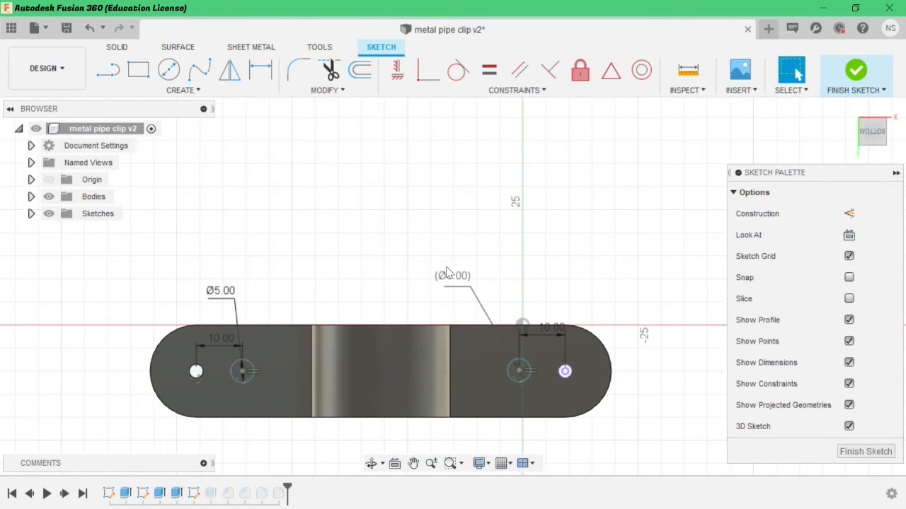
scroll(202, 286, up, 2)
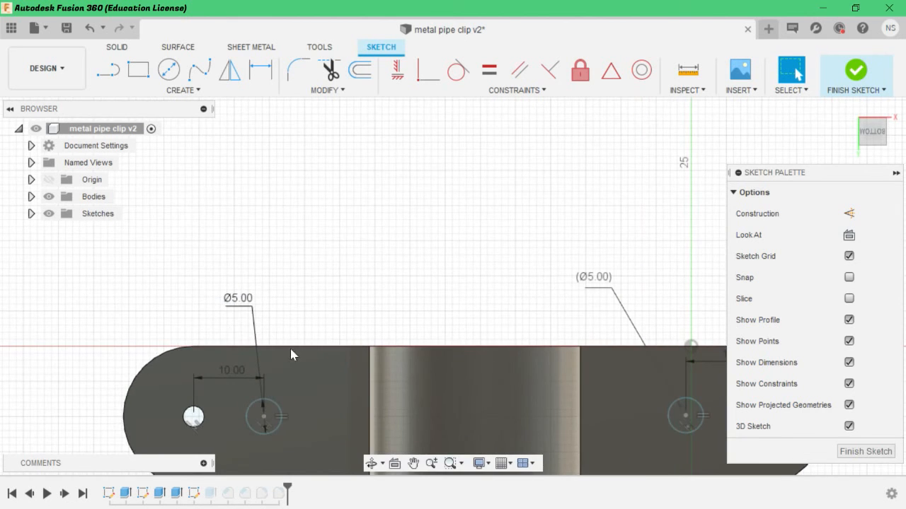
scroll(425, 367, down, 3)
scroll(565, 407, up, 2)
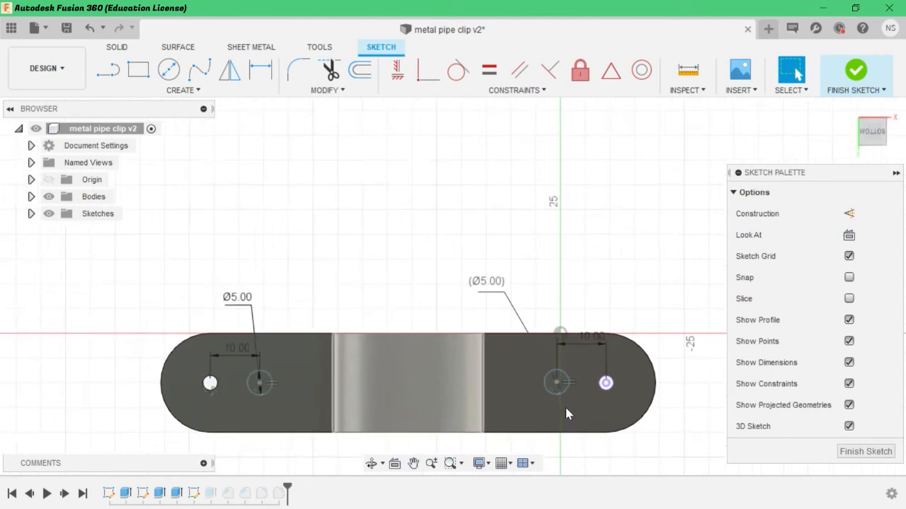
double_click(589, 335)
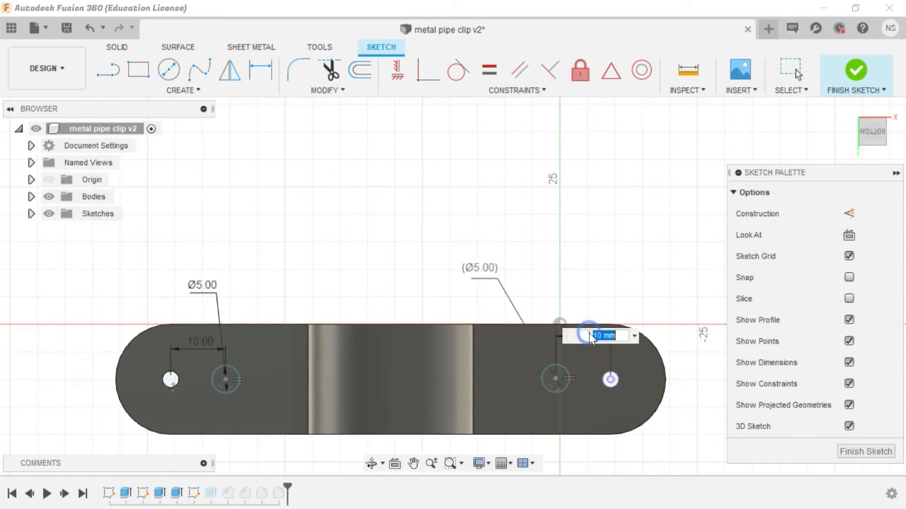
click(194, 339)
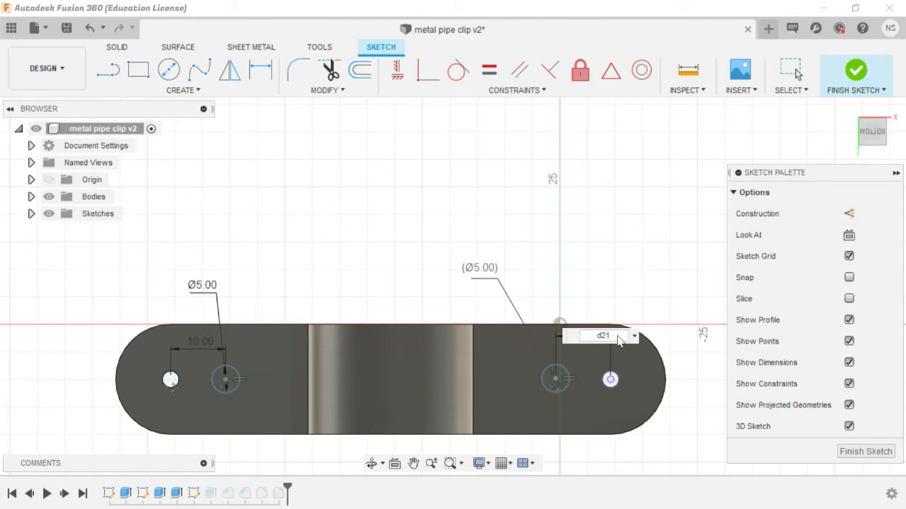
key(Return)
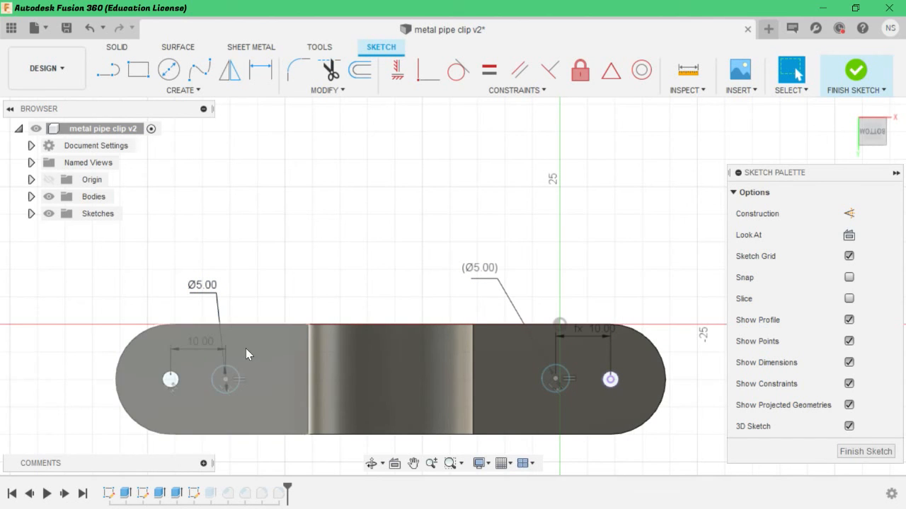
Step: Set the driving hole-spacing dimension, on the end away from the origin, to 9 mm
double_click(199, 340)
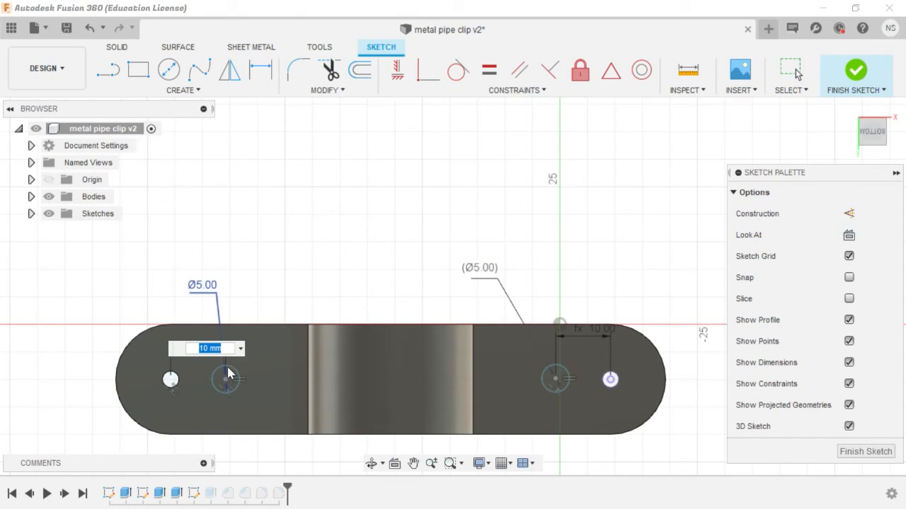
text(9)
key(Return)
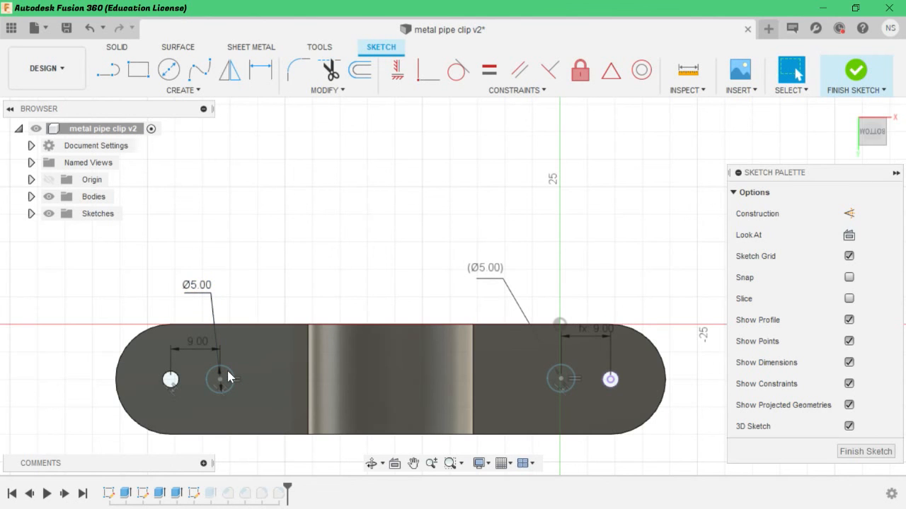
Step: Hide the bodies to view the sketch alone, and undo both the hiding and the last spacing change
scroll(227, 377, up, 2)
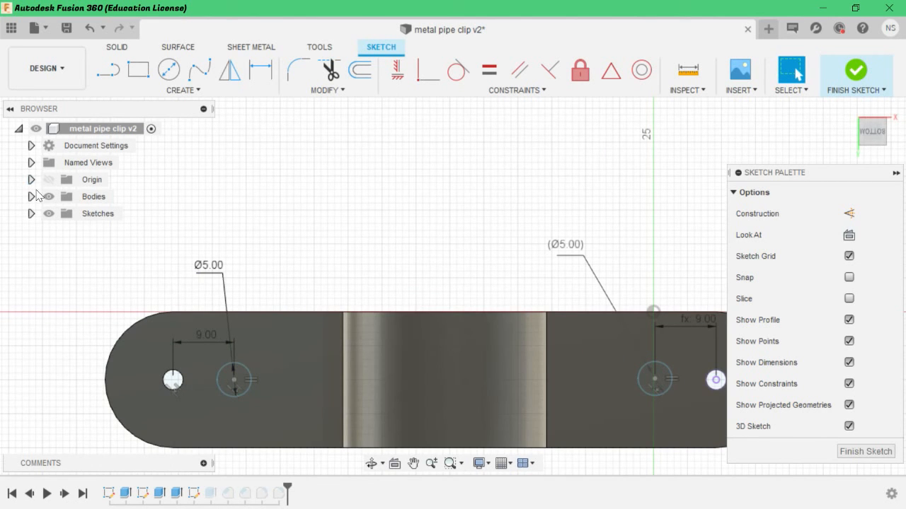
click(48, 196)
scroll(699, 338, down, 3)
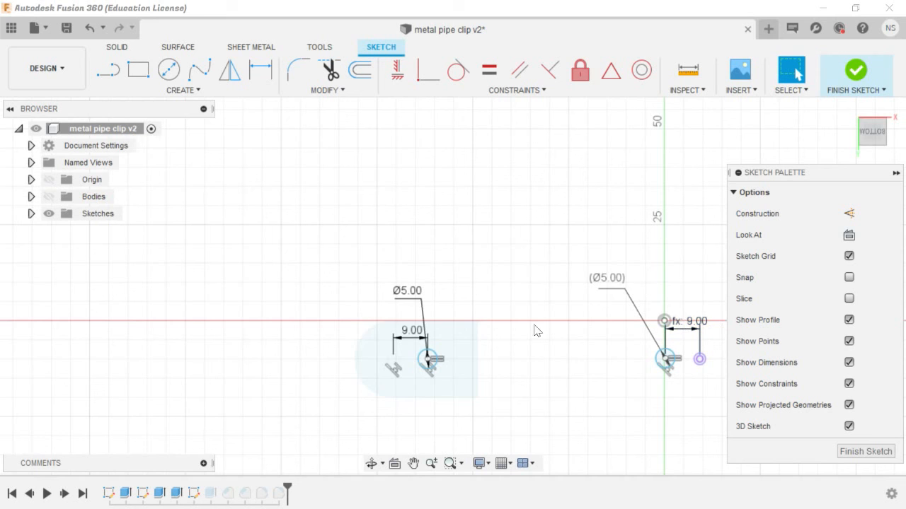
click(91, 26)
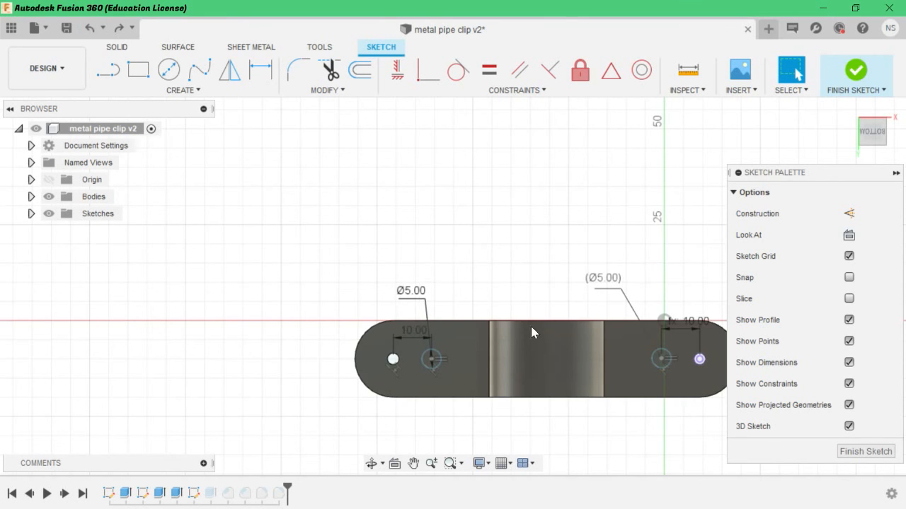
Step: Finish the sketch and set the expression of Sketch3's d21 parameter to d14*2
click(849, 454)
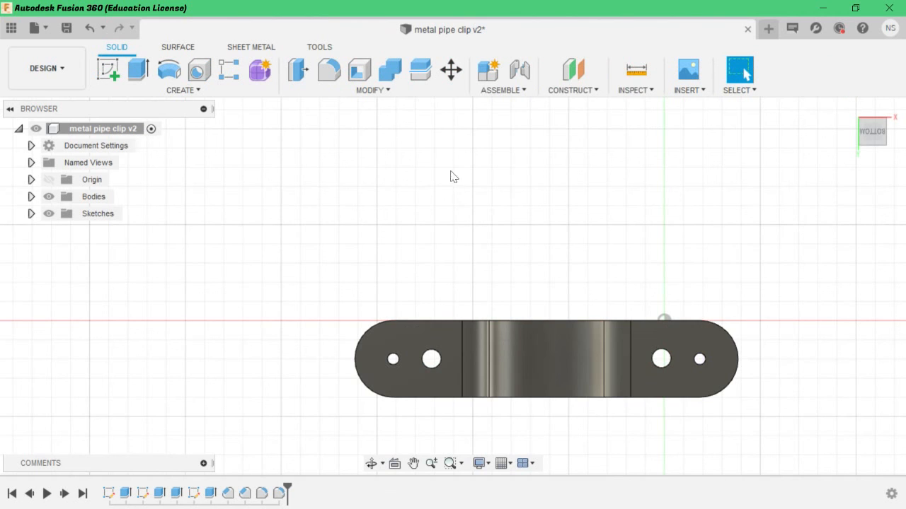
click(322, 97)
click(341, 417)
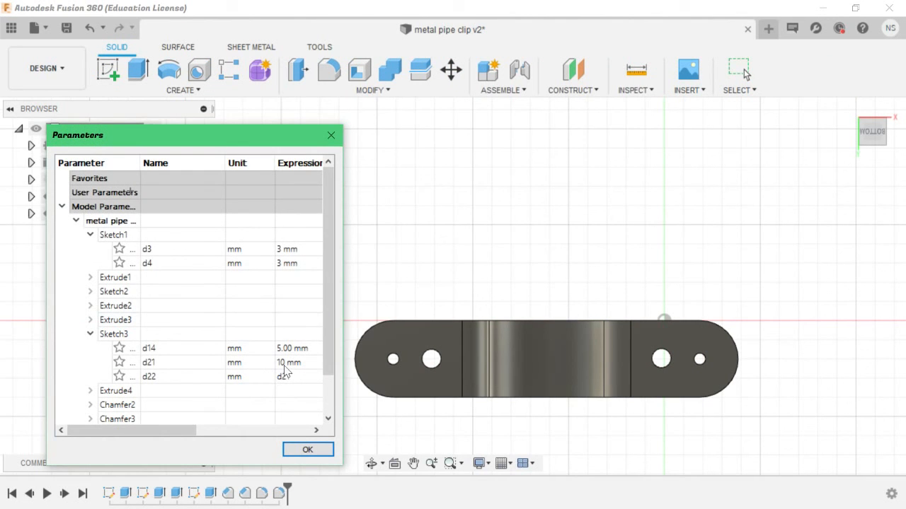
click(283, 362)
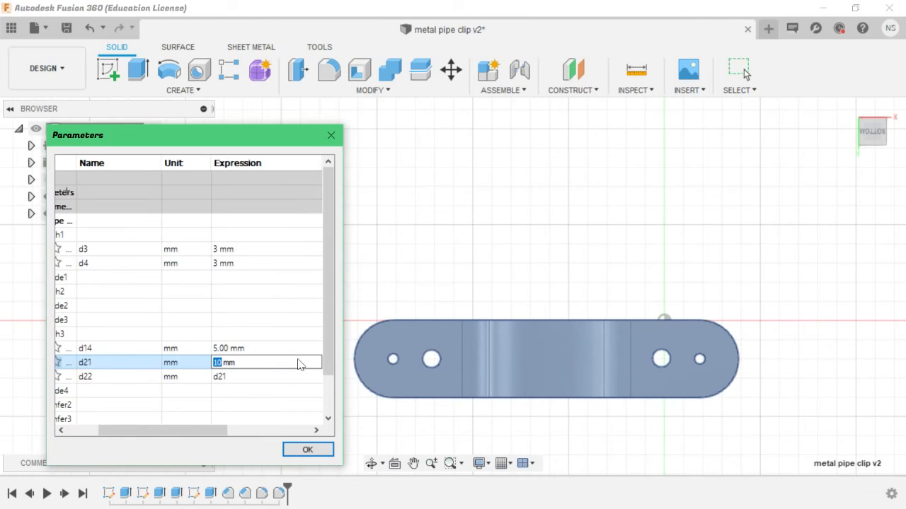
drag(256, 364, 208, 365)
text(8)
text(8)
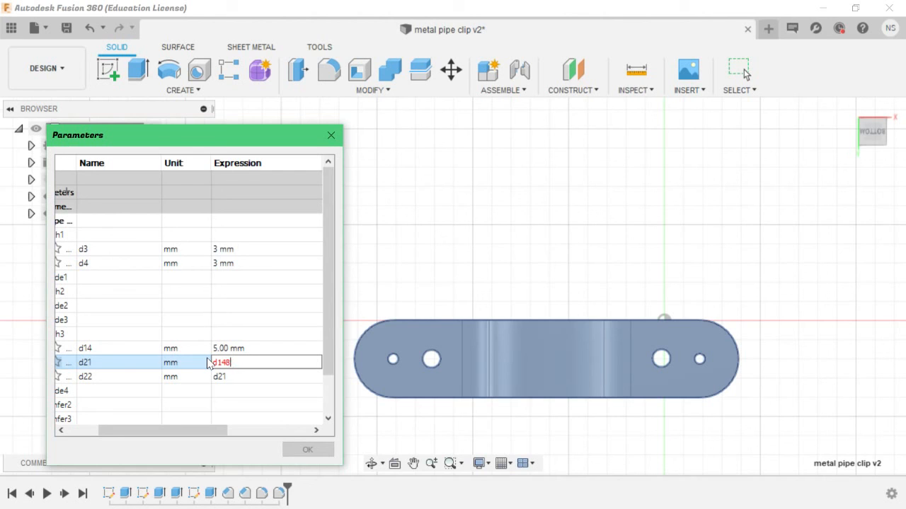
key(BackSpace)
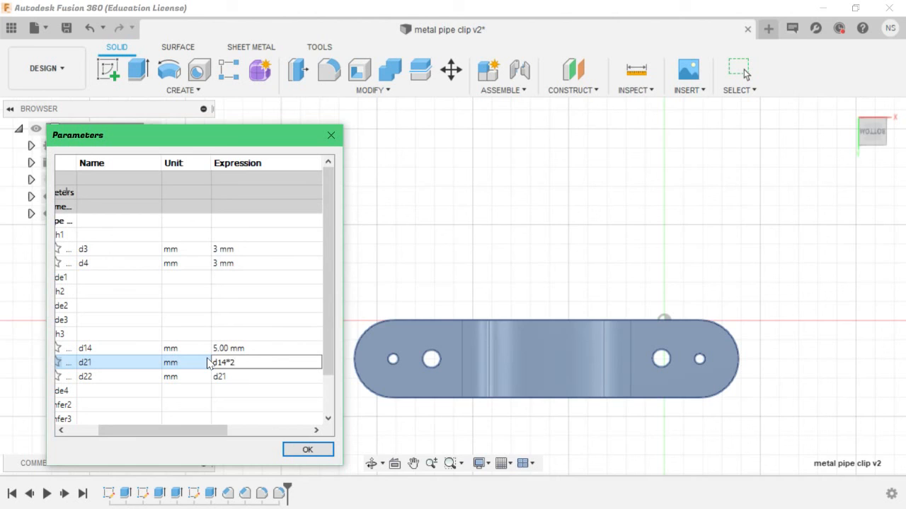
key(Return)
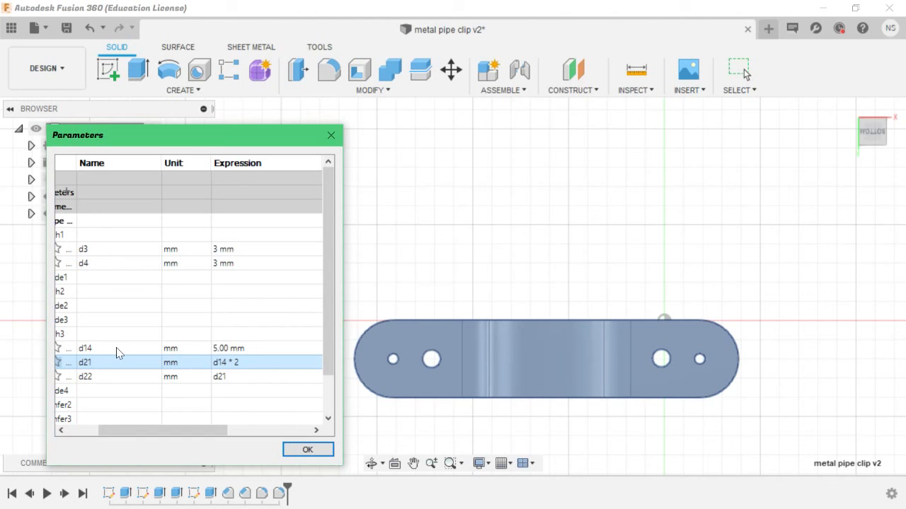
Step: Set Sketch3's hole diameter parameter d14 to 6 mm and accept the parameter changes
click(219, 349)
click(219, 348)
click(217, 348)
drag(217, 349, 210, 352)
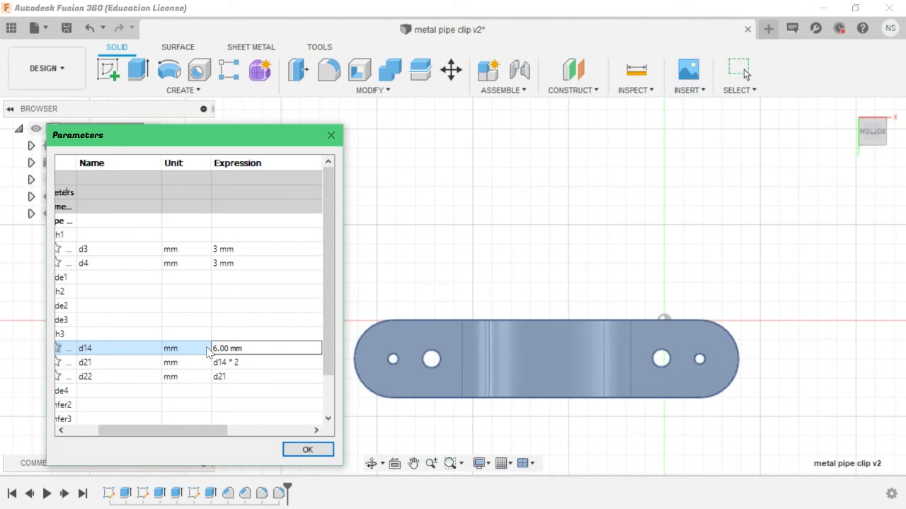
text(6)
click(303, 451)
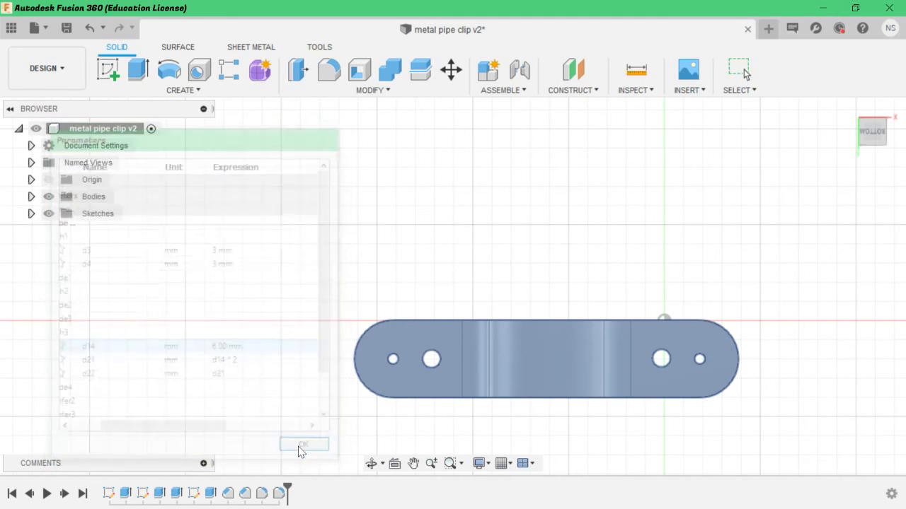
Step: Examine the size and spacing of the clip's inner holes from below and from the front
scroll(694, 365, up, 3)
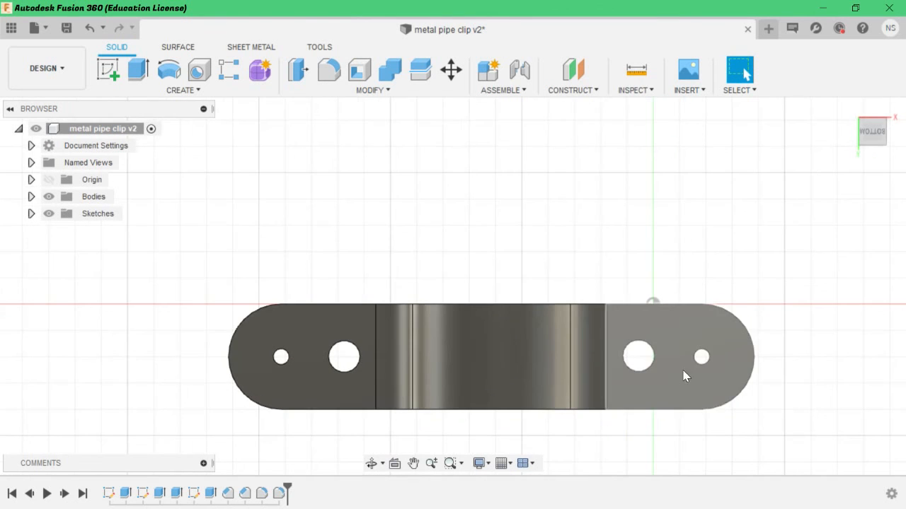
scroll(366, 301, down, 4)
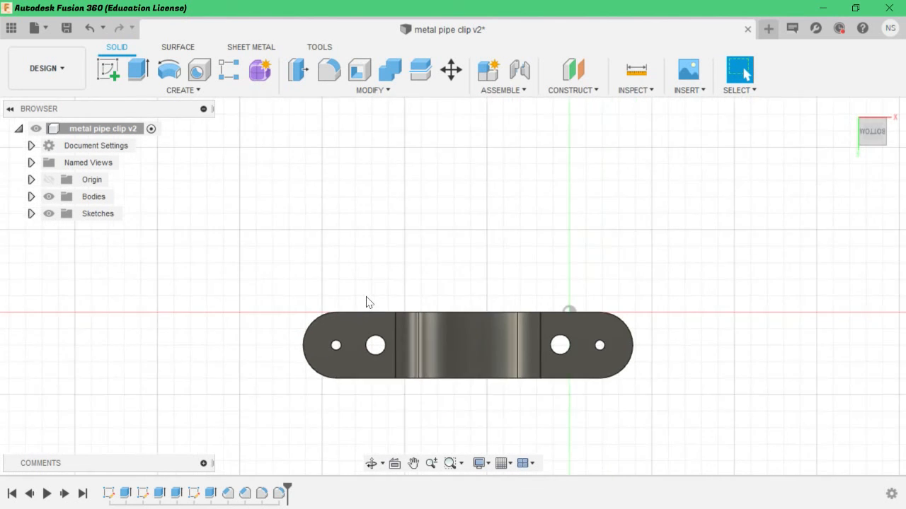
drag(870, 135, 867, 53)
shift+middle_drag(662, 460, 665, 325)
scroll(488, 307, up, 3)
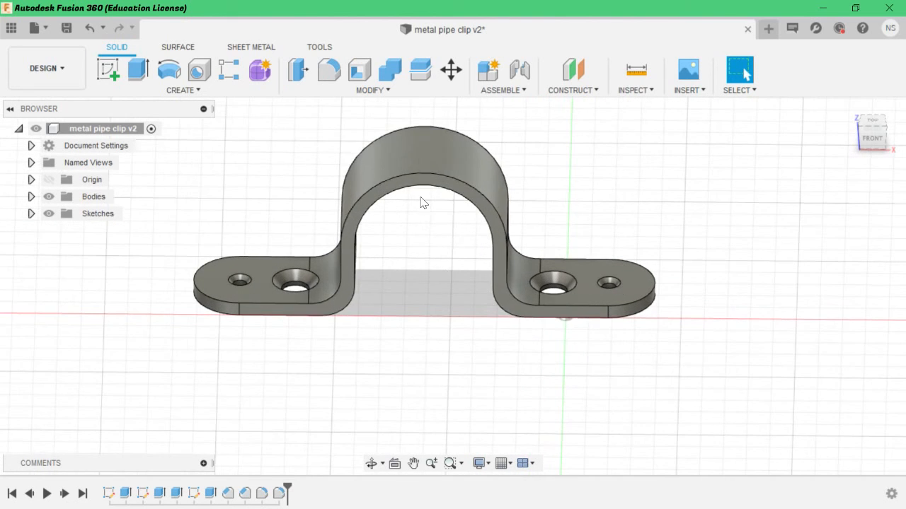
scroll(354, 133, down, 3)
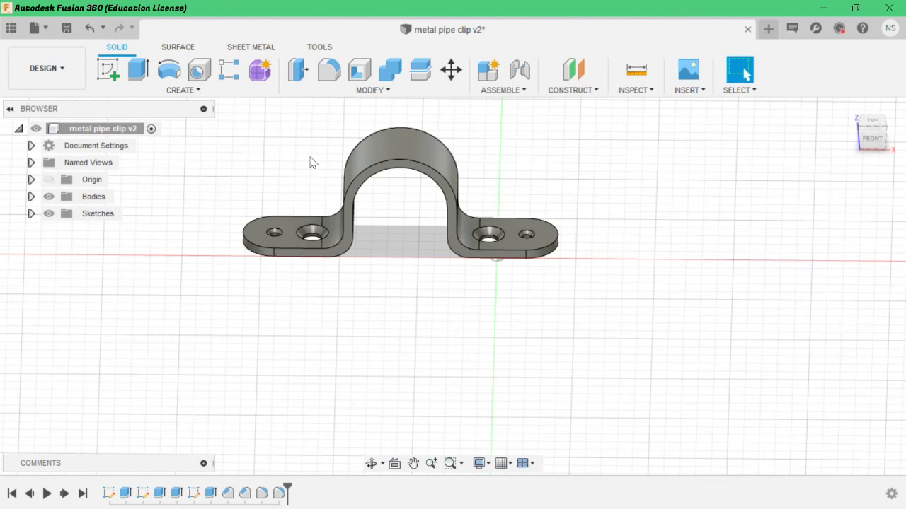
scroll(311, 162, up, 3)
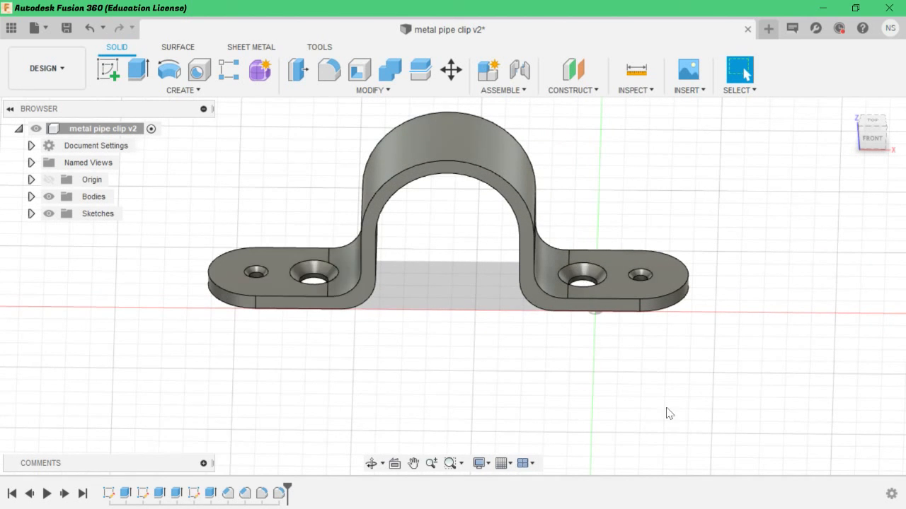
Step: Review the linked Sketch3 expressions in the model parameters and close them without changes
click(384, 90)
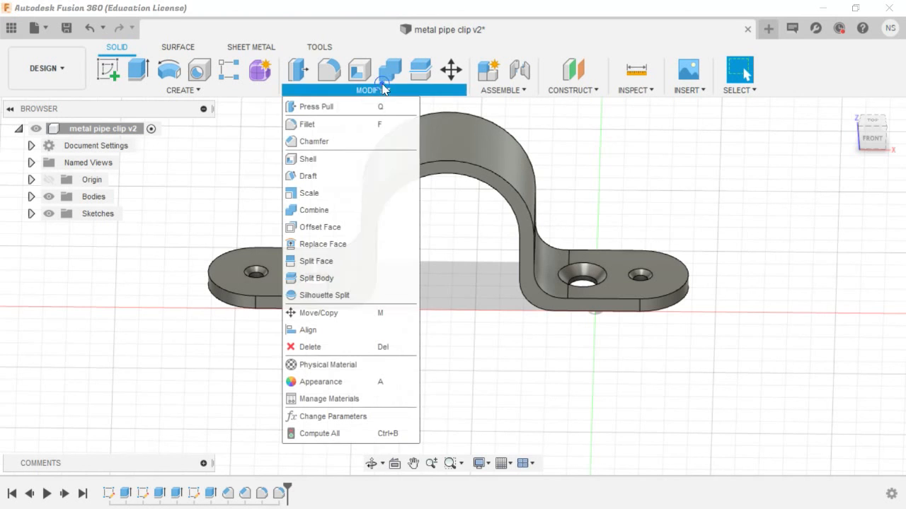
click(312, 418)
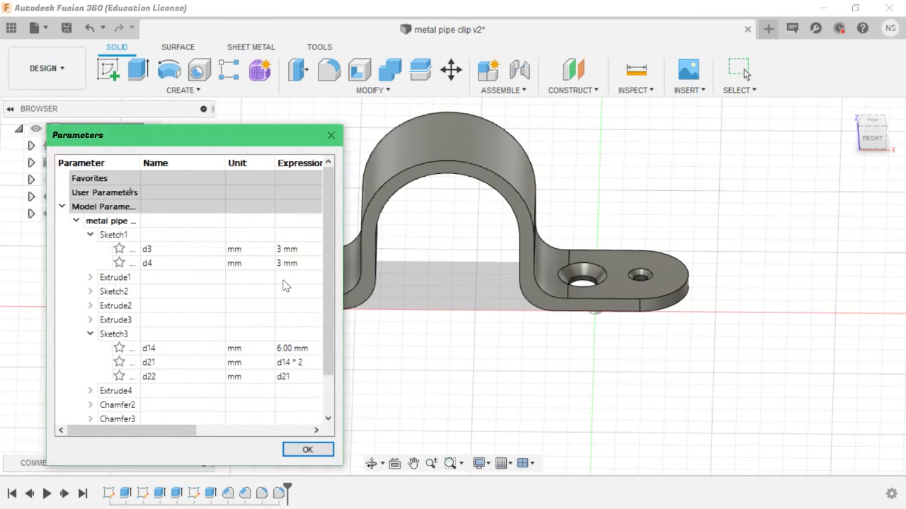
click(438, 341)
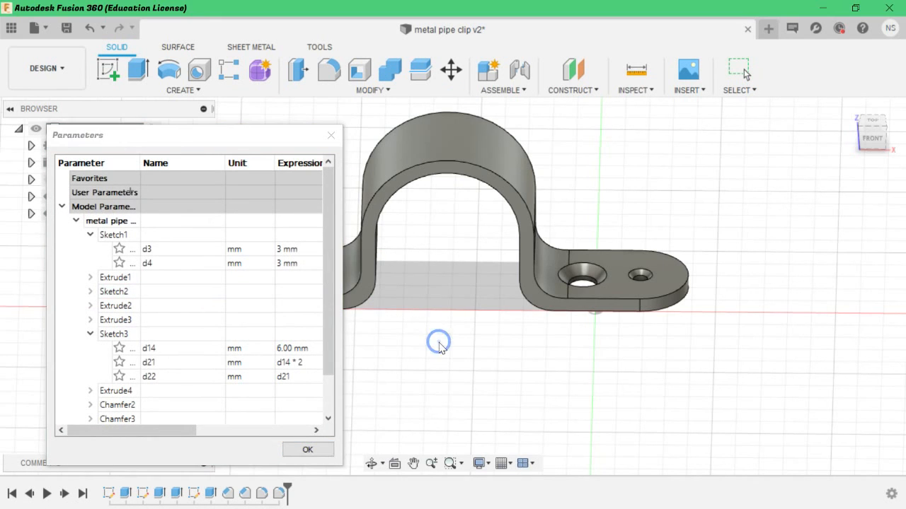
click(307, 450)
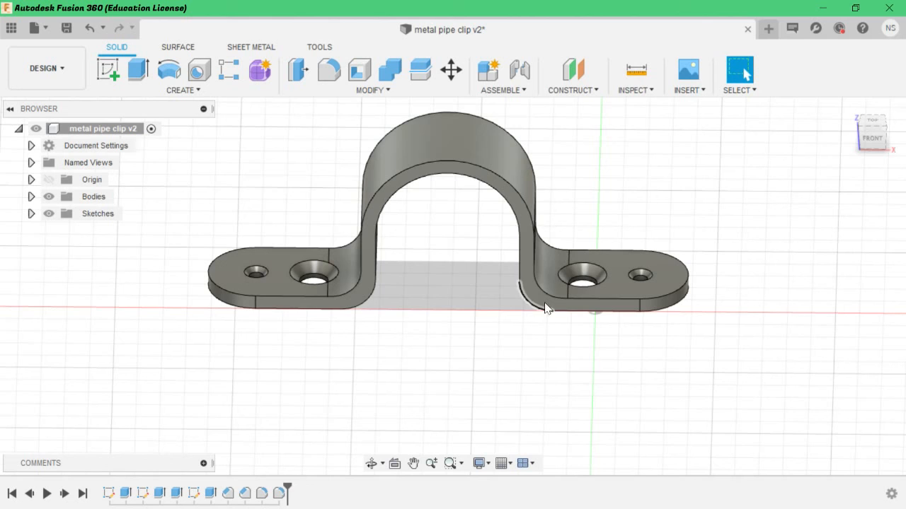
Step: Inspect the complete pipe clip and its countersunk holes from several angled views
scroll(605, 219, down, 2)
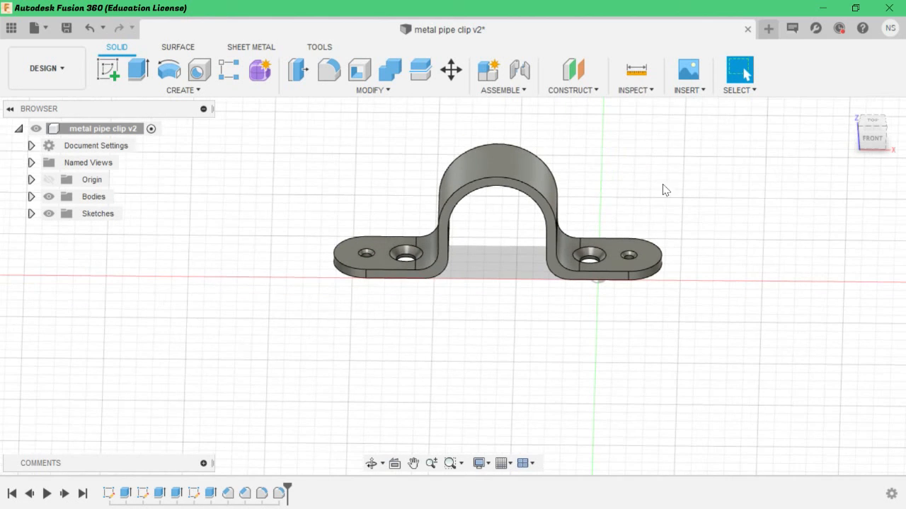
click(873, 130)
scroll(623, 149, up, 4)
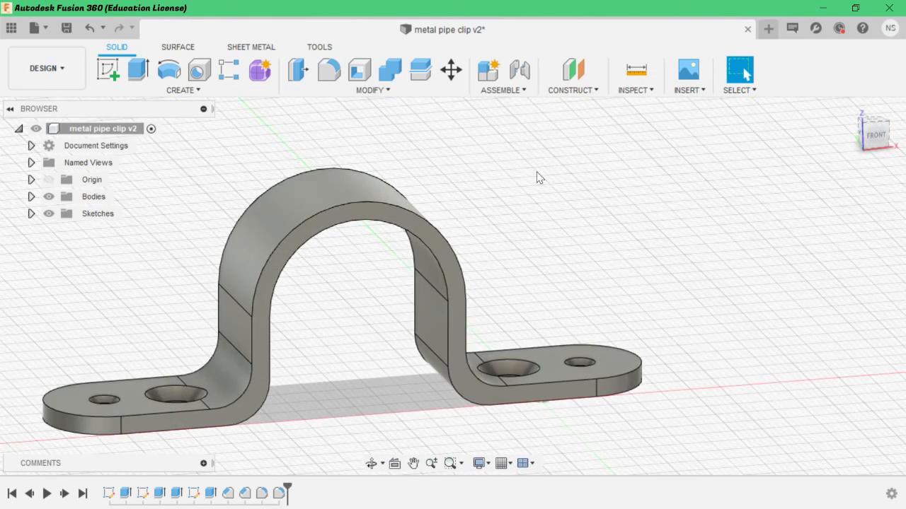
scroll(537, 177, down, 4)
scroll(391, 154, up, 1)
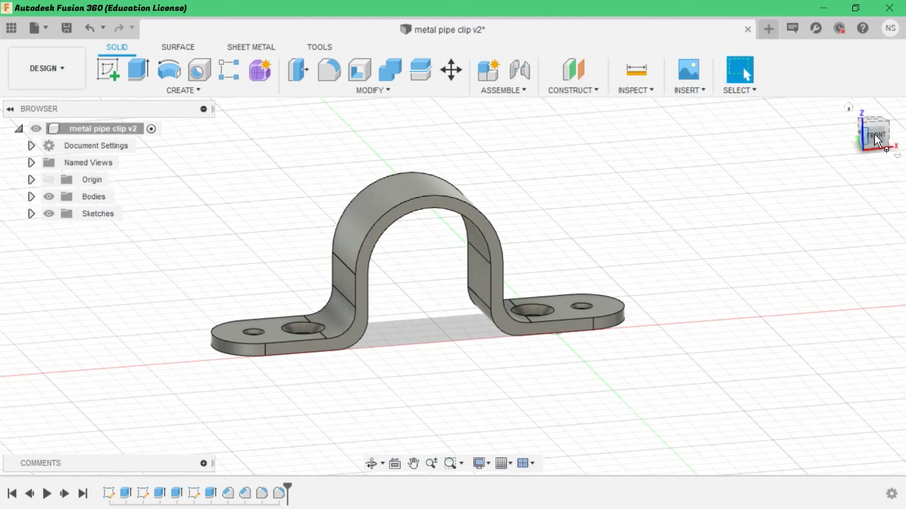
shift+middle_drag(453, 281, 798, 182)
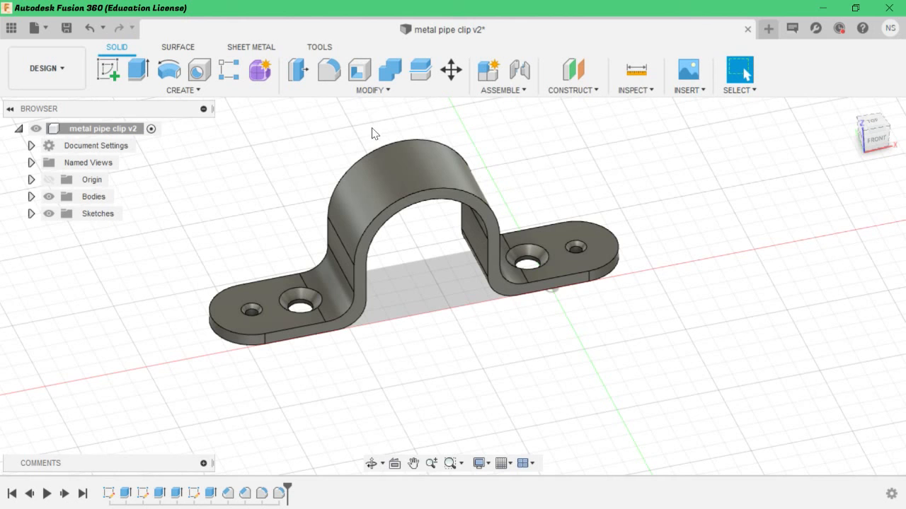
scroll(364, 127, down, 3)
scroll(348, 115, up, 3)
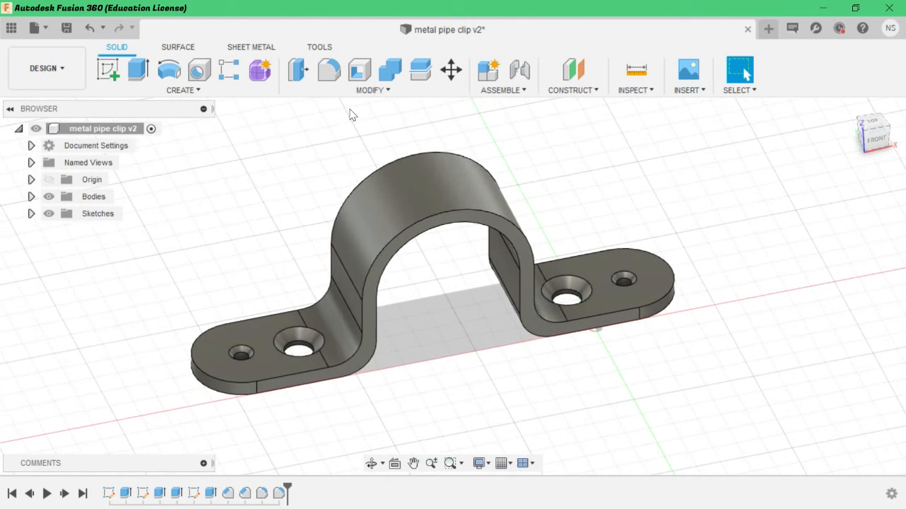
Step: Apply the darker gold metal appearance already in this design to the entire pipe clip body
click(319, 48)
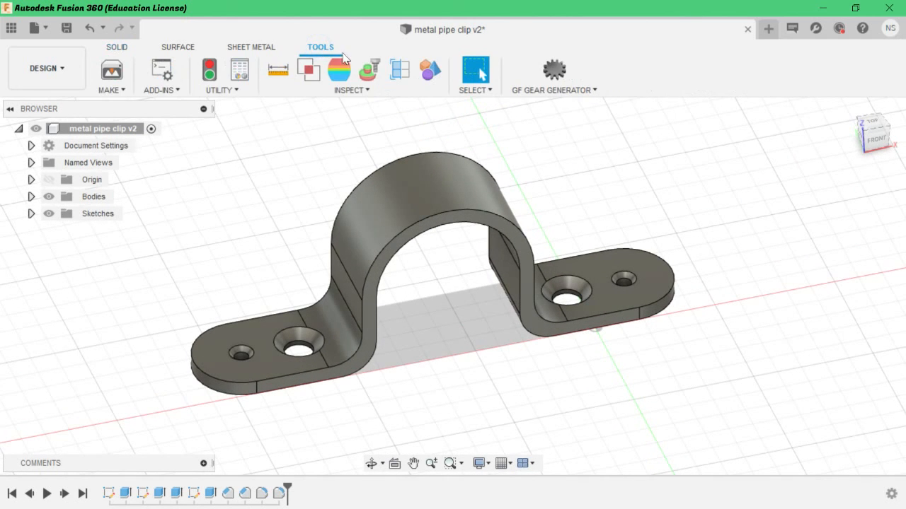
right_click(422, 189)
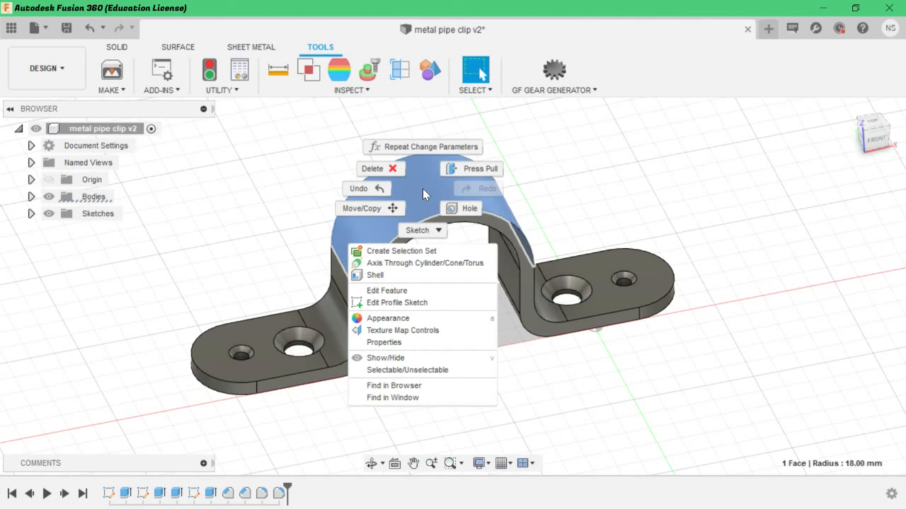
click(387, 318)
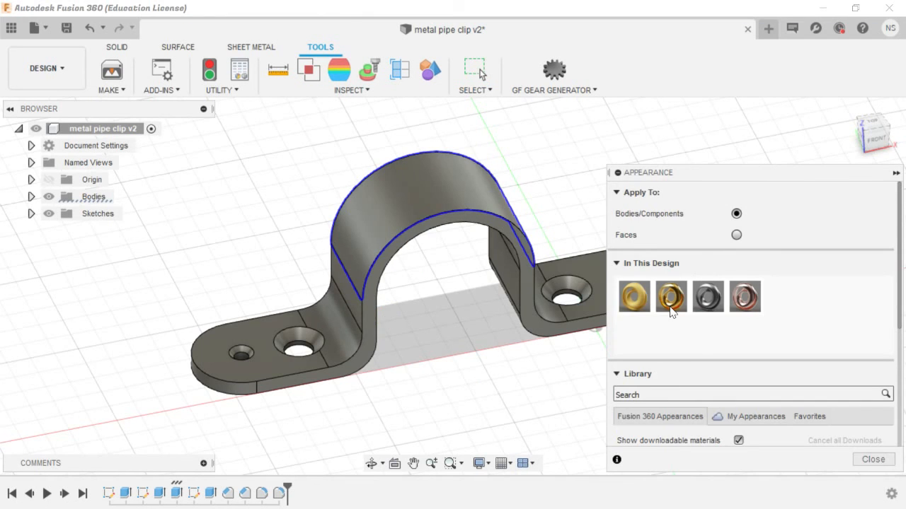
drag(669, 307, 356, 334)
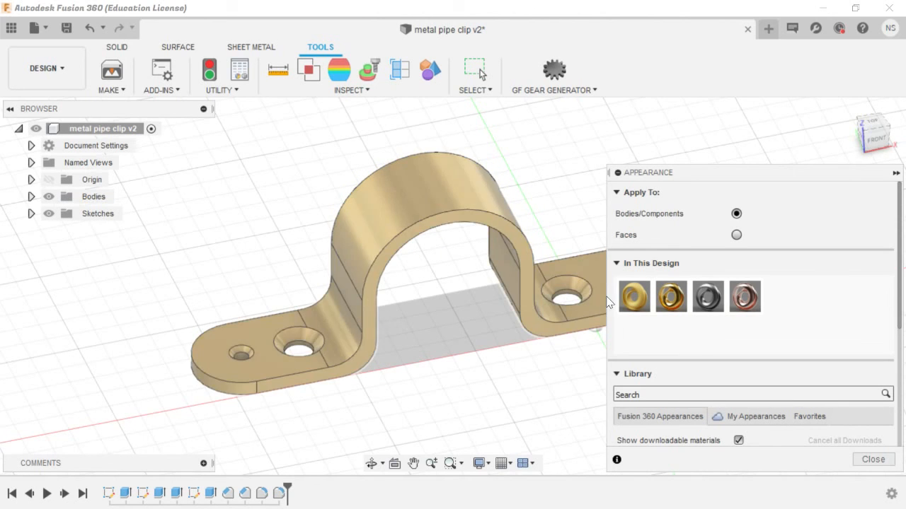
Step: Restrict the appearance to faces and apply the copper-coloured metal to the countersink and bore of the right foot's larger hole
click(747, 304)
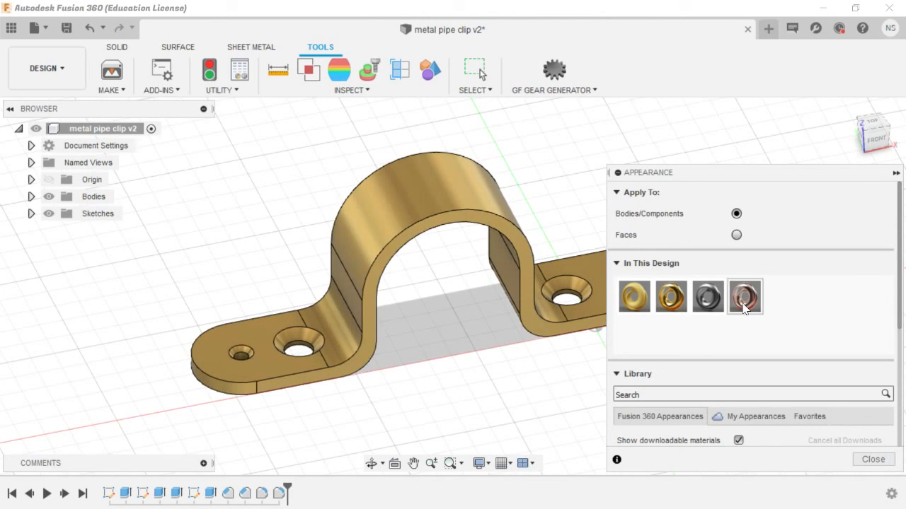
click(737, 235)
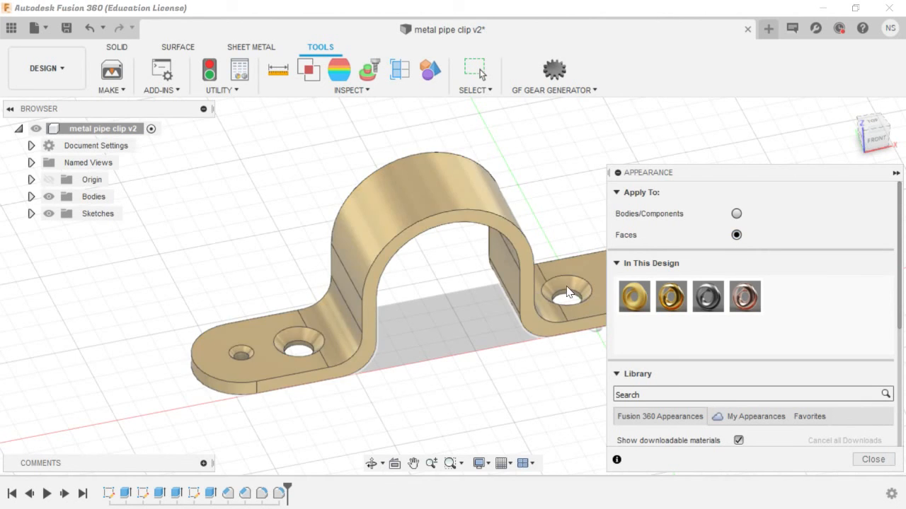
drag(748, 300, 574, 293)
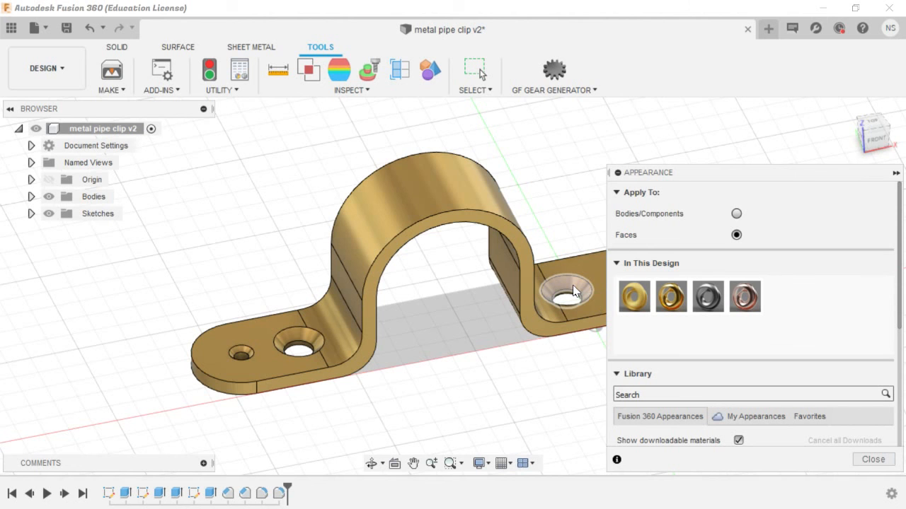
scroll(575, 294, up, 8)
drag(741, 296, 562, 295)
Step: Apply the copper-coloured appearance to the countersink and bore faces of both holes in the clip's left foot
scroll(525, 322, down, 5)
shift+middle_drag(524, 321, 332, 355)
scroll(353, 359, up, 5)
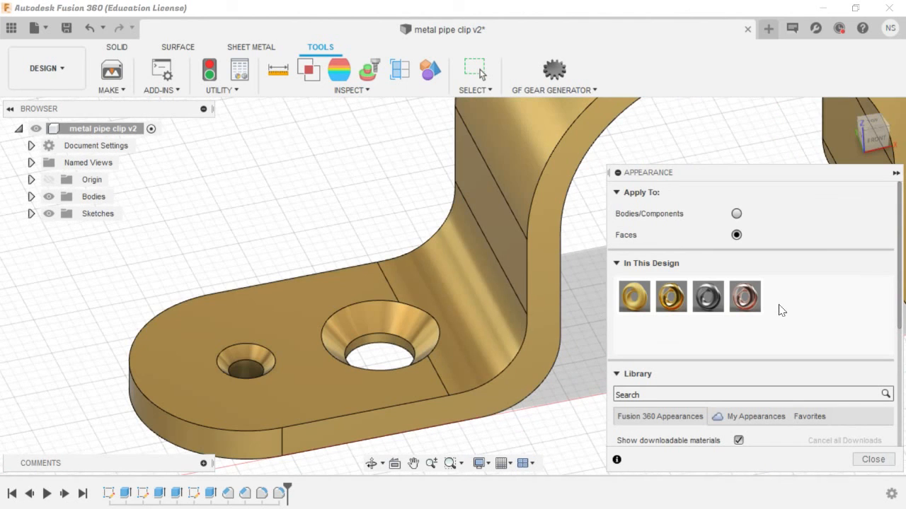
drag(744, 297, 394, 322)
drag(743, 297, 243, 350)
drag(755, 300, 388, 341)
drag(745, 304, 246, 369)
Step: Apply the copper-coloured appearance to the countersink and bore of the right foot's small outer hole, and close the appearance settings
scroll(468, 333, down, 8)
scroll(516, 326, up, 10)
drag(741, 302, 434, 337)
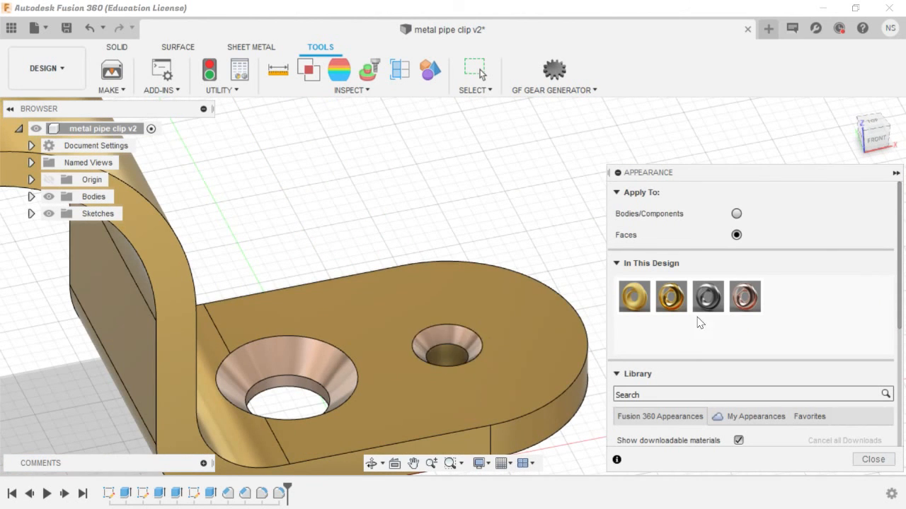
drag(742, 303, 452, 356)
scroll(536, 337, down, 10)
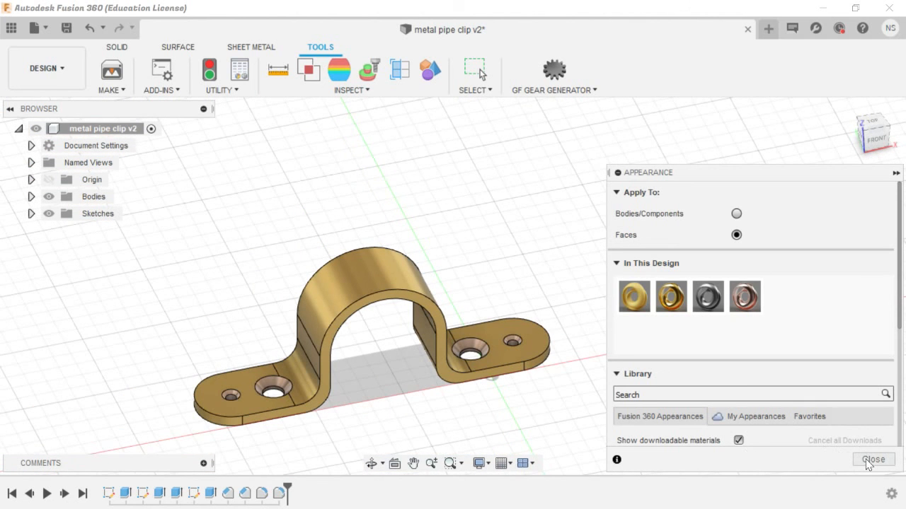
scroll(435, 336, up, 2)
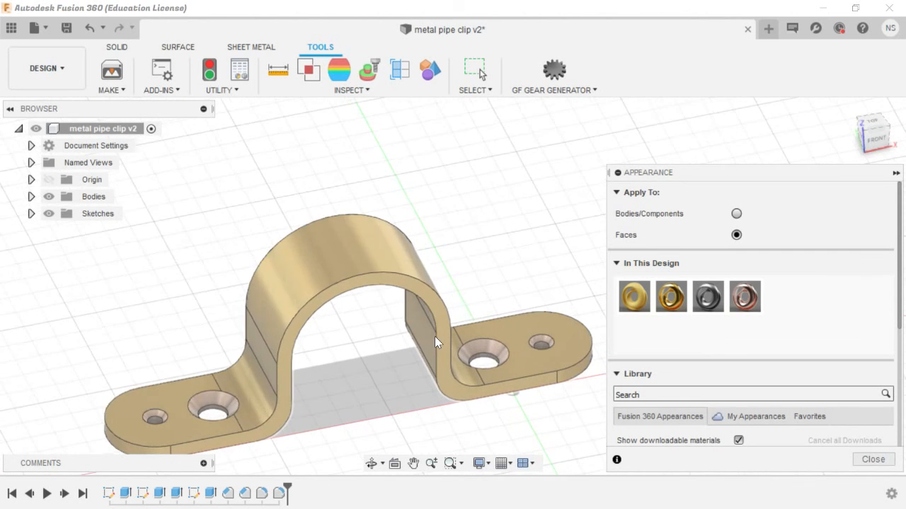
scroll(441, 411, down, 5)
scroll(453, 435, up, 4)
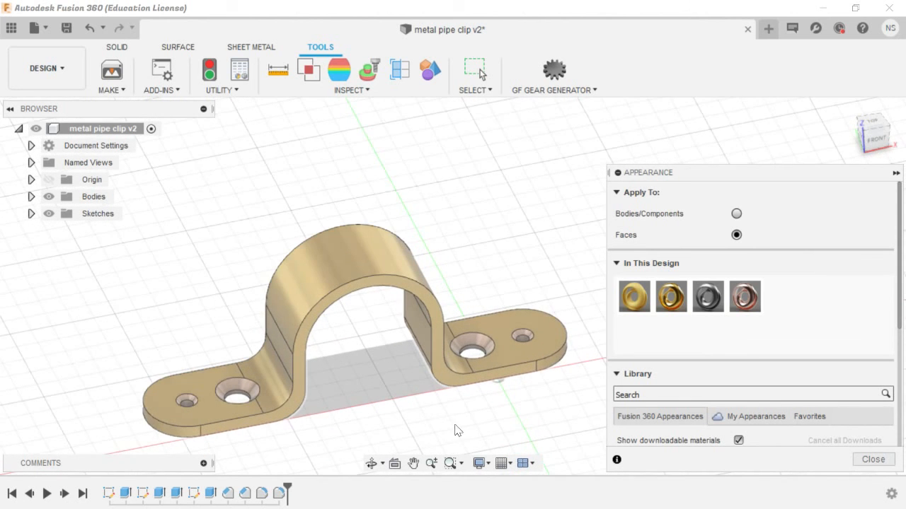
click(872, 460)
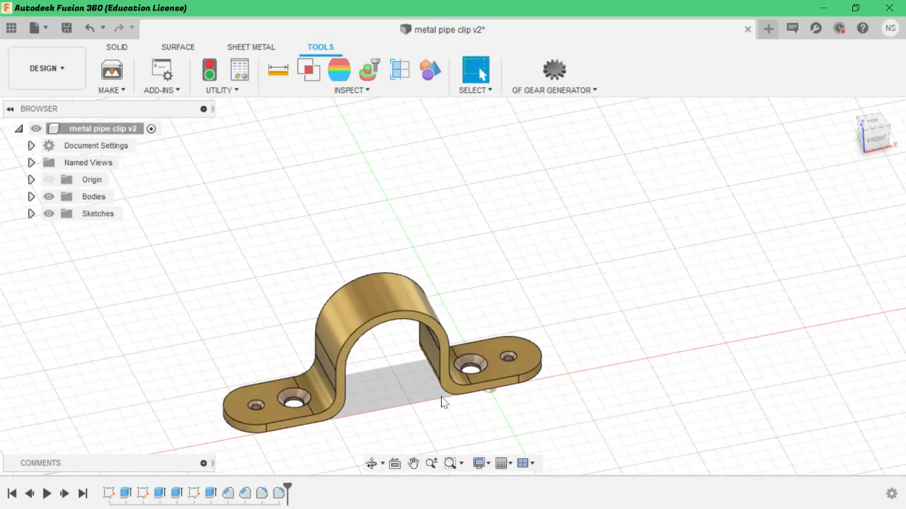
mouse_move(865, 142)
shift+middle_down()
mouse_move(869, 128)
mouse_move(856, 173)
shift+middle_up()
scroll(523, 397, down, 3)
scroll(508, 411, up, 5)
scroll(382, 423, down, 4)
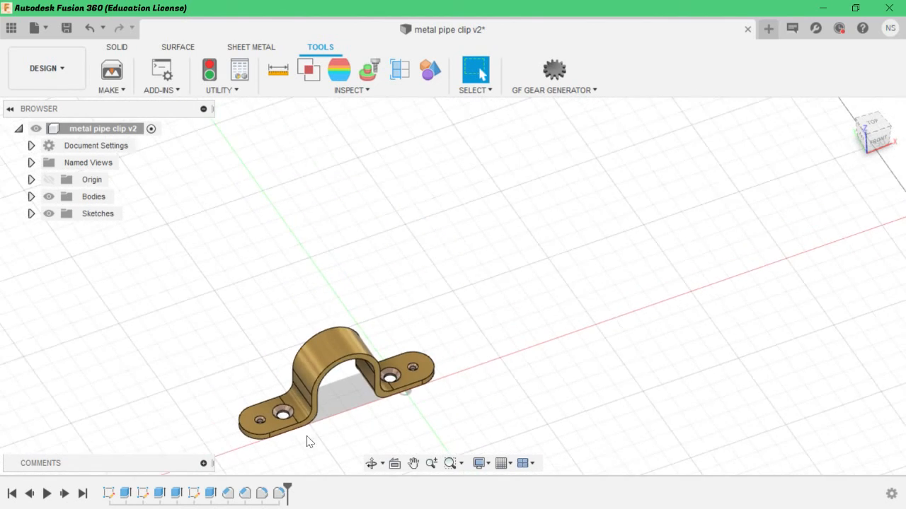
scroll(307, 440, up, 4)
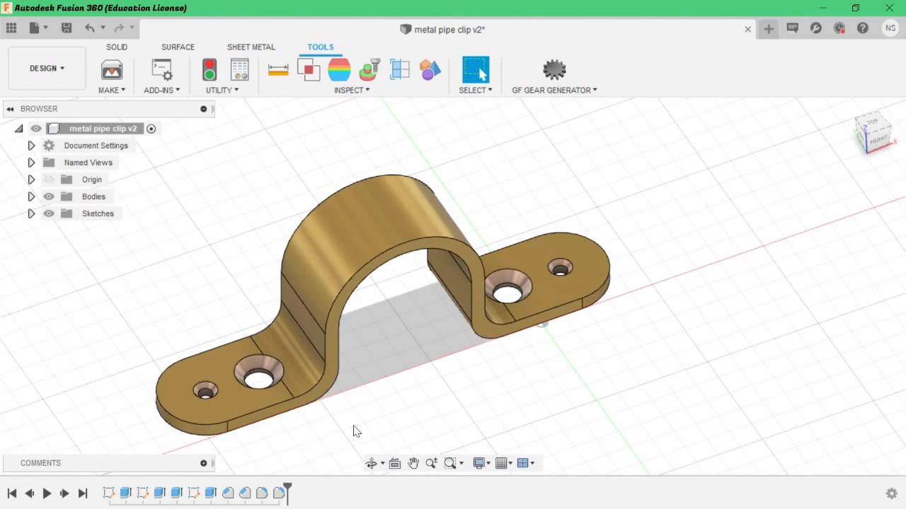